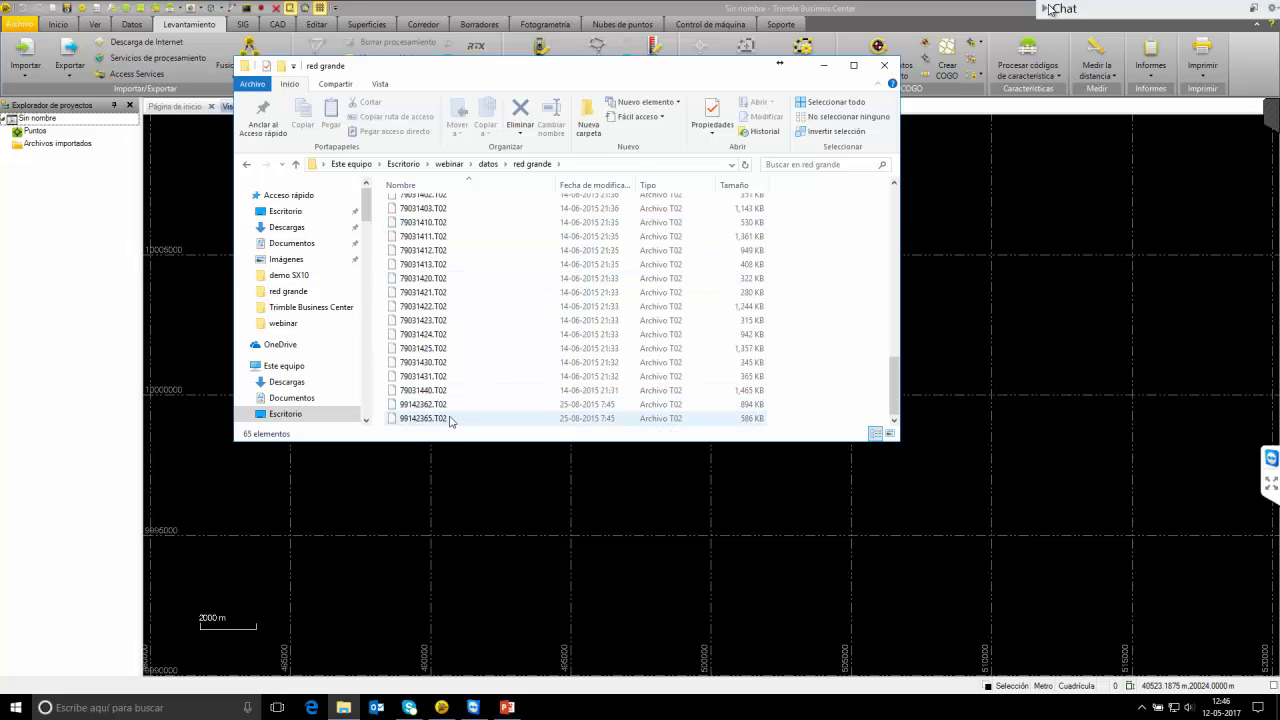
# Open the RTX folder inside red grande, select 52822300.T02, and bring up the Start menu.
pyautogui.scroll(9, 445, 419)
pyautogui.scroll(8, 440, 410)
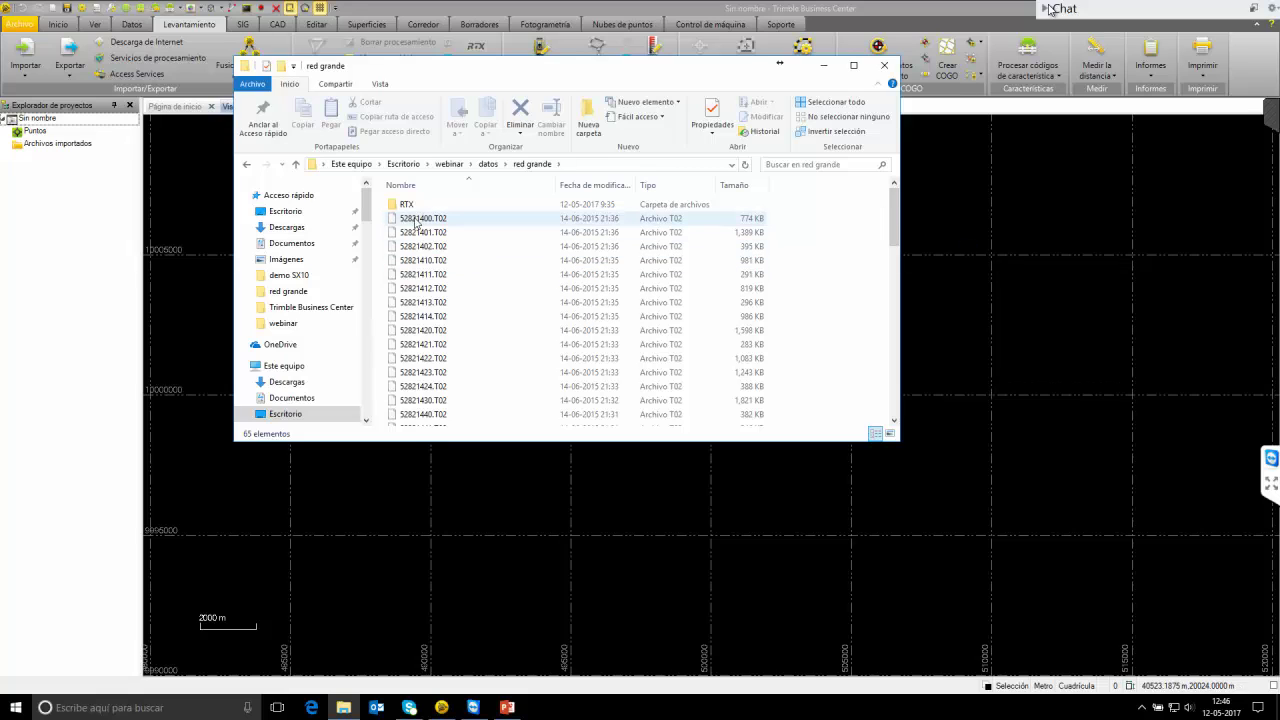
pyautogui.scroll(-16, 438, 240)
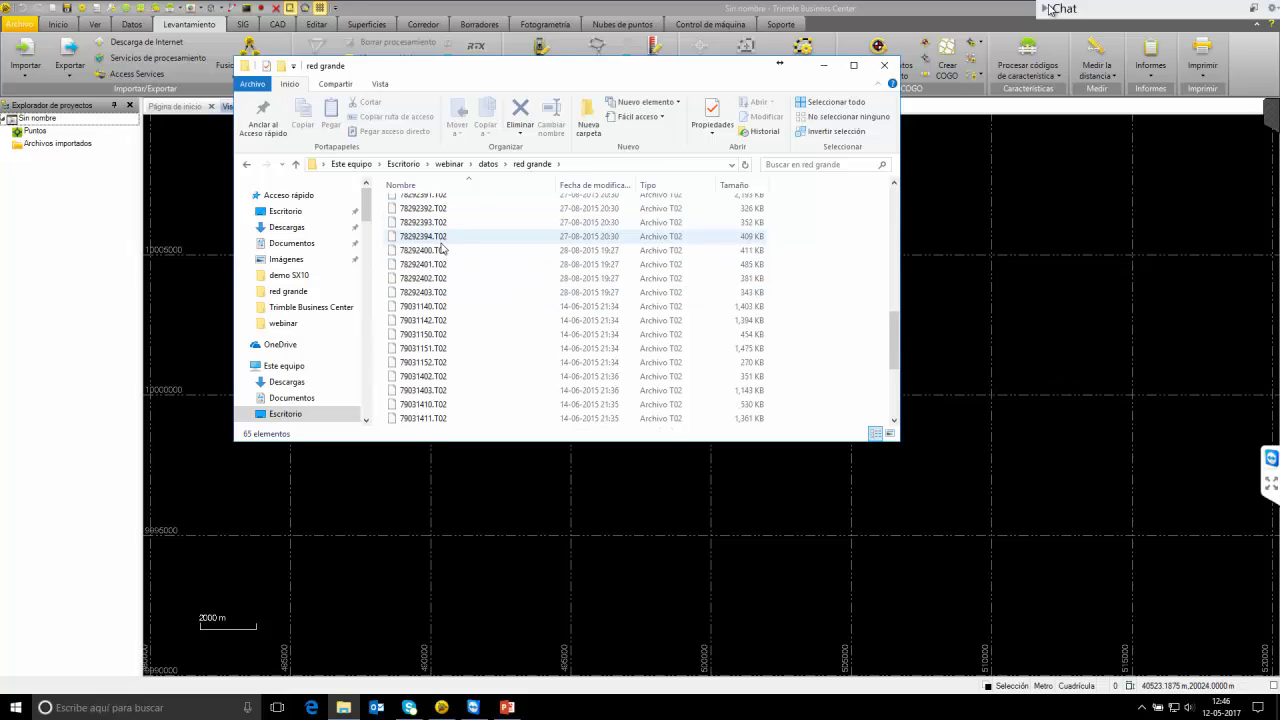
pyautogui.scroll(8, 443, 268)
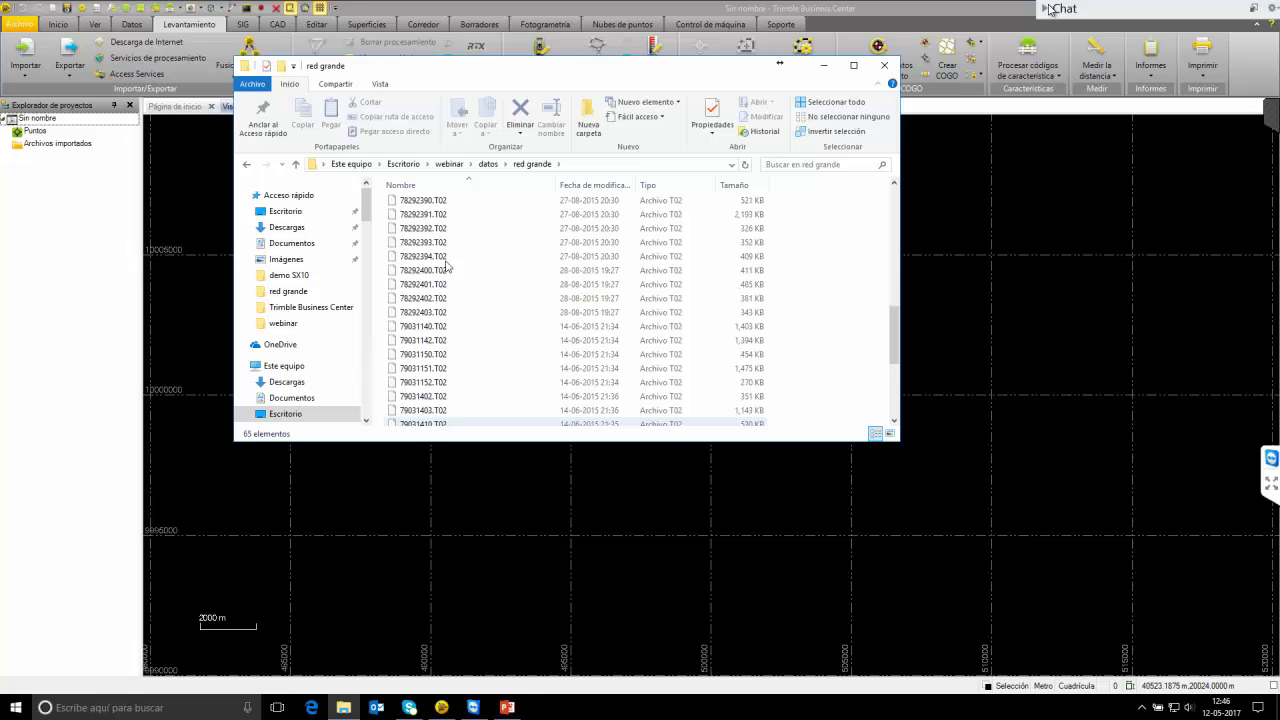
pyautogui.scroll(2, 437, 218)
pyautogui.doubleClick(425, 202)
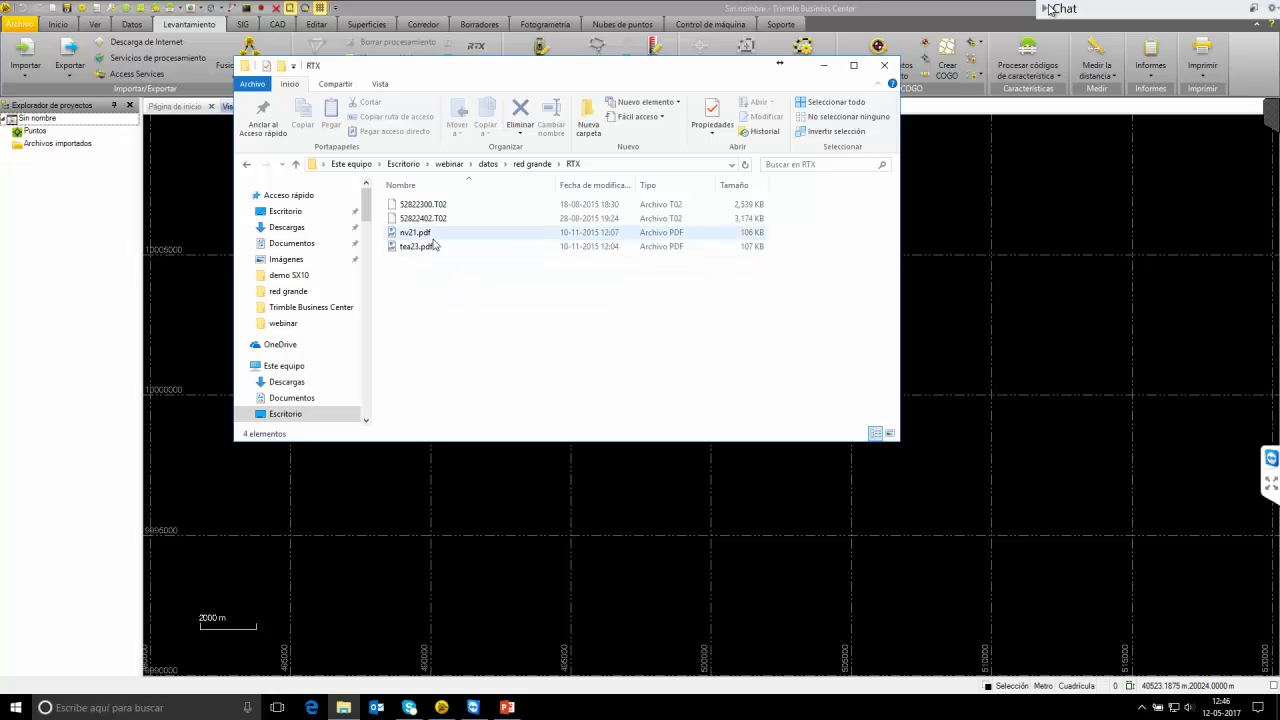
pyautogui.click(452, 206)
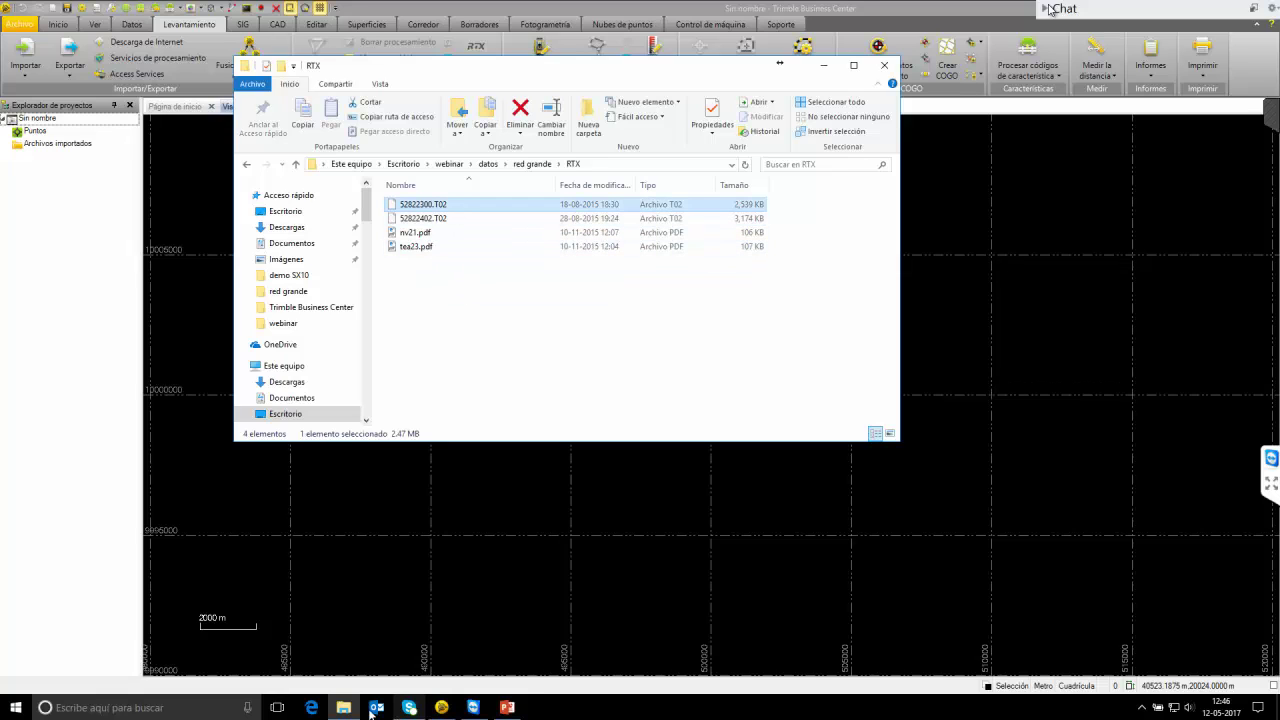
pyautogui.click(15, 707)
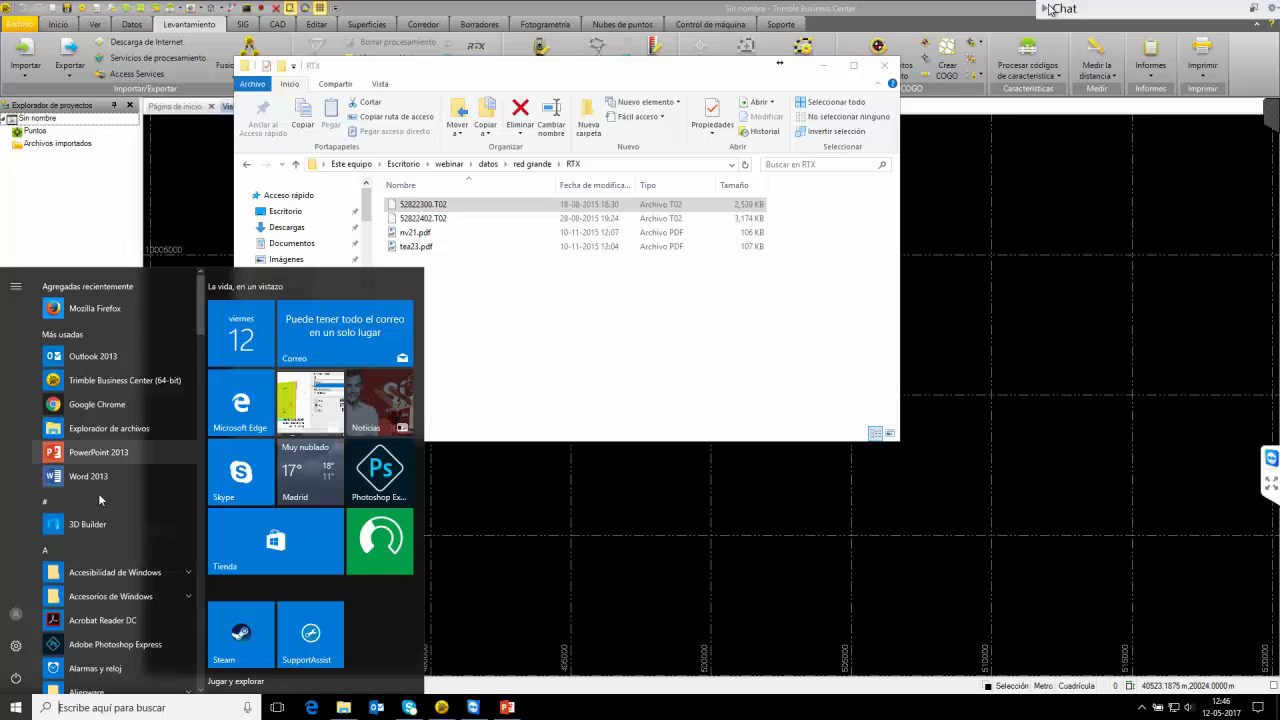
# Open trimblertx.com in Chrome snapped to the right half, then return to Business Center and the RTX folder.
pyautogui.click(100, 406)
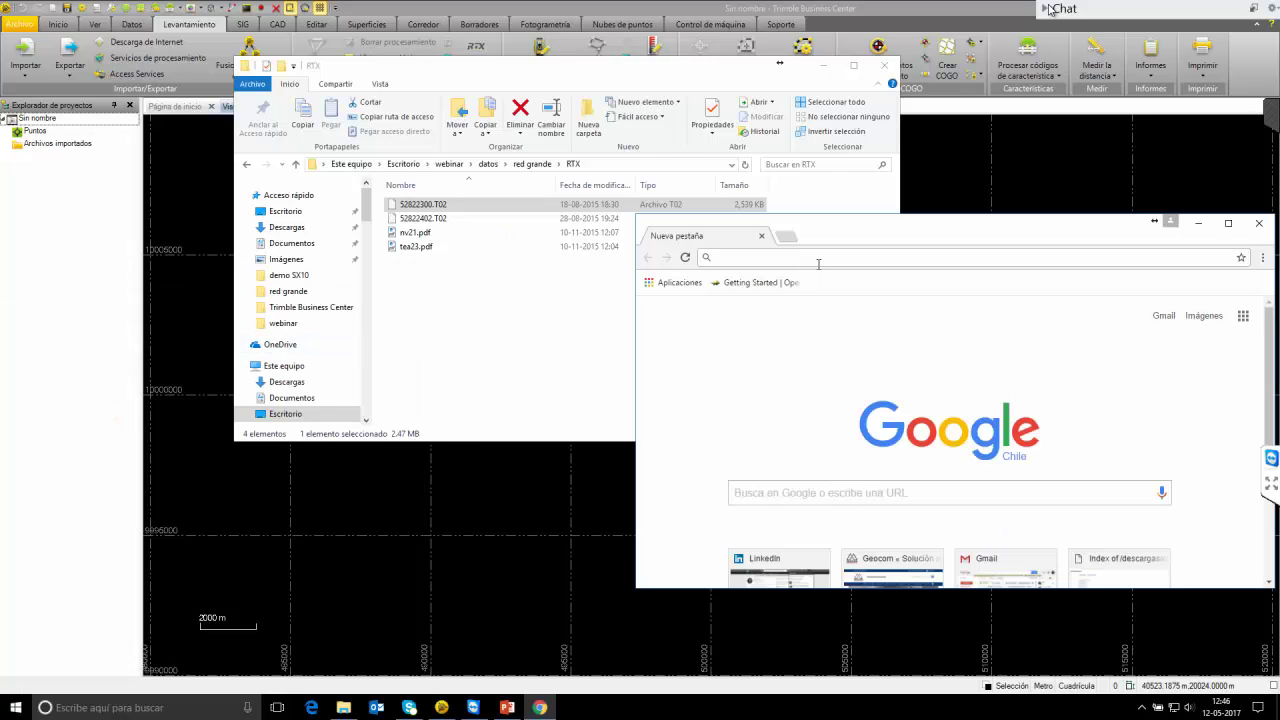
pyautogui.write('trimblertx')
pyautogui.press('Return')
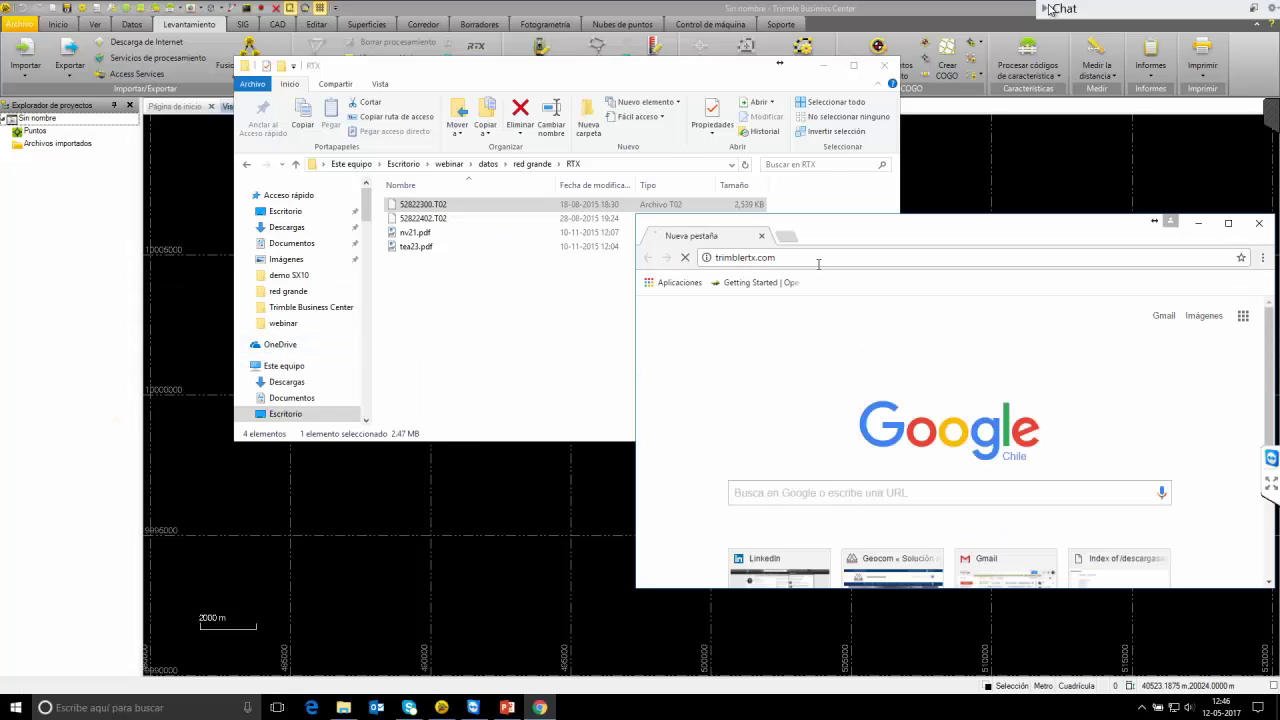
pyautogui.moveTo(856, 233); pyautogui.dragTo(1279, 255)
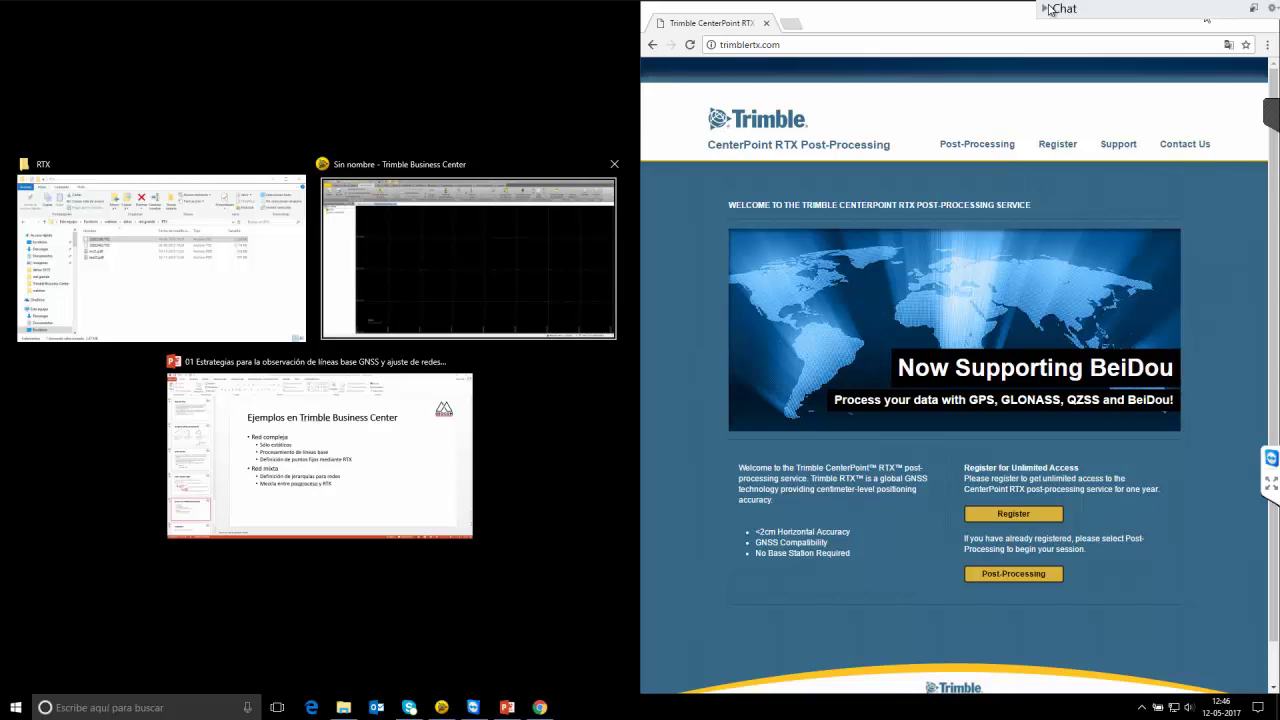
pyautogui.click(473, 707)
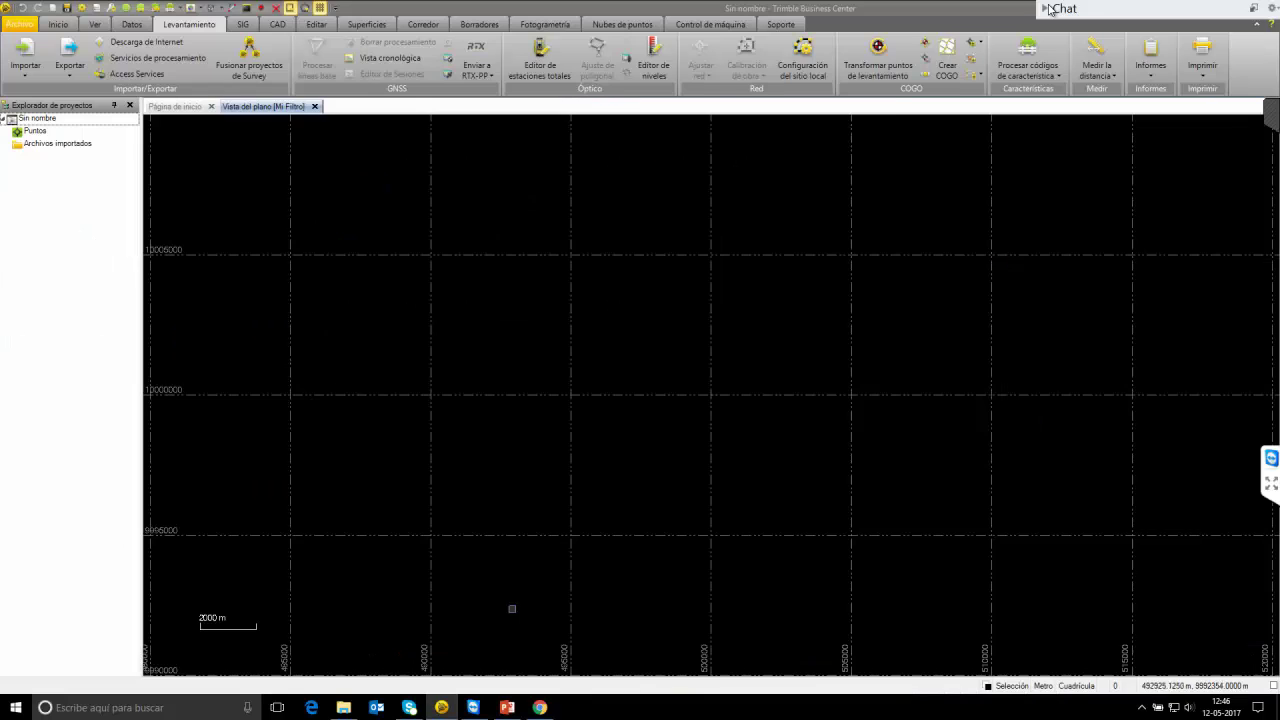
pyautogui.click(343, 707)
# Read through the nv21.pdf RTX report, close it, and minimise the RTX folder window.
pyautogui.doubleClick(415, 232)
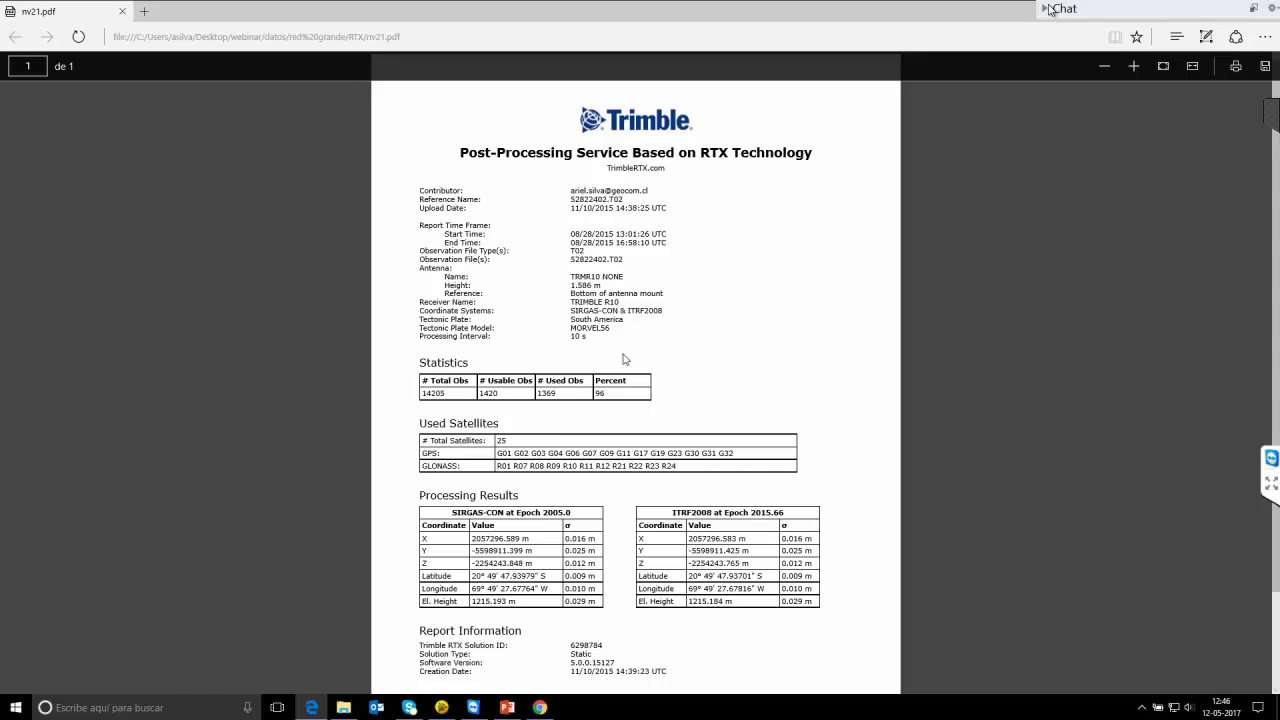
pyautogui.scroll(1, 627, 358)
pyautogui.scroll(1, 636, 316)
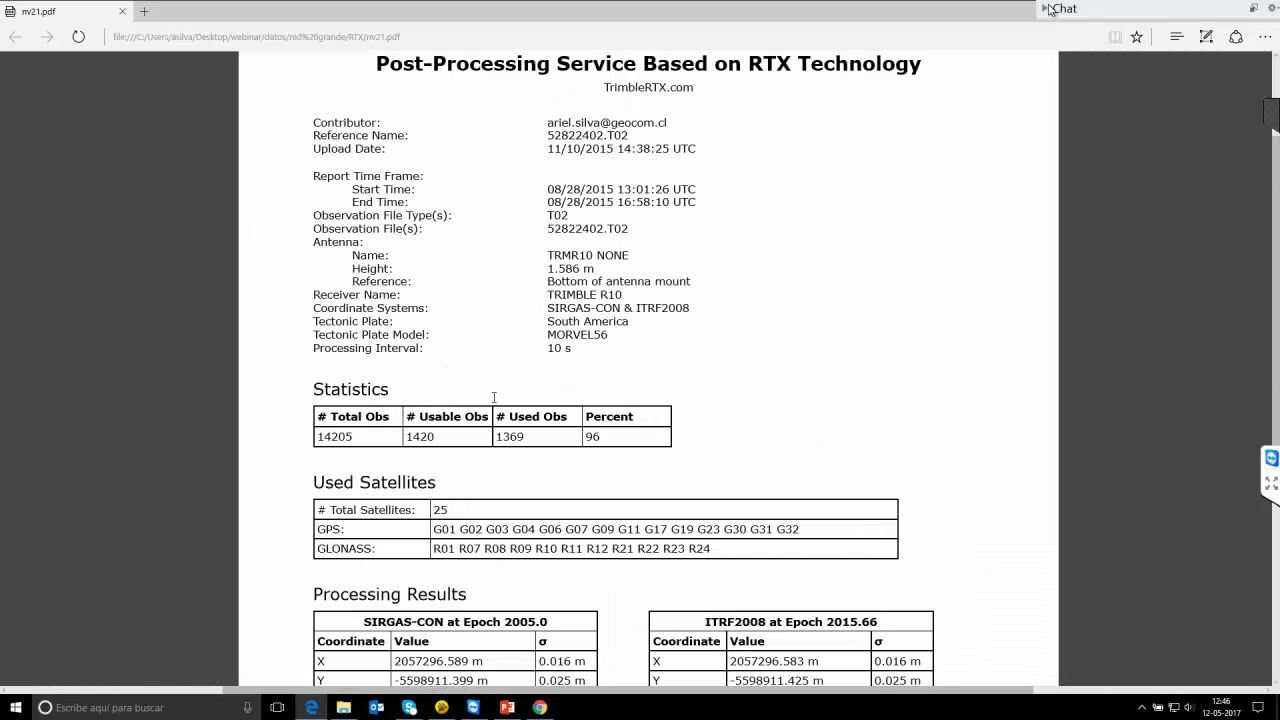
pyautogui.scroll(-2, 553, 346)
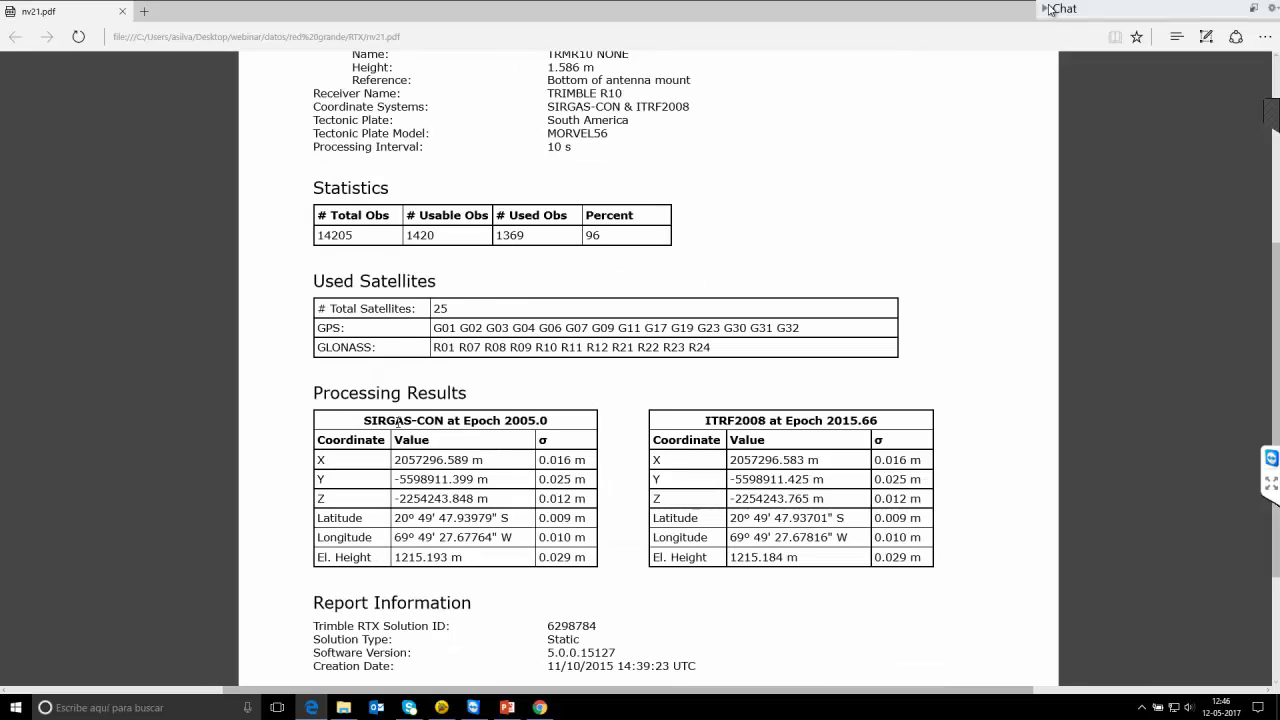
pyautogui.scroll(-2, 397, 422)
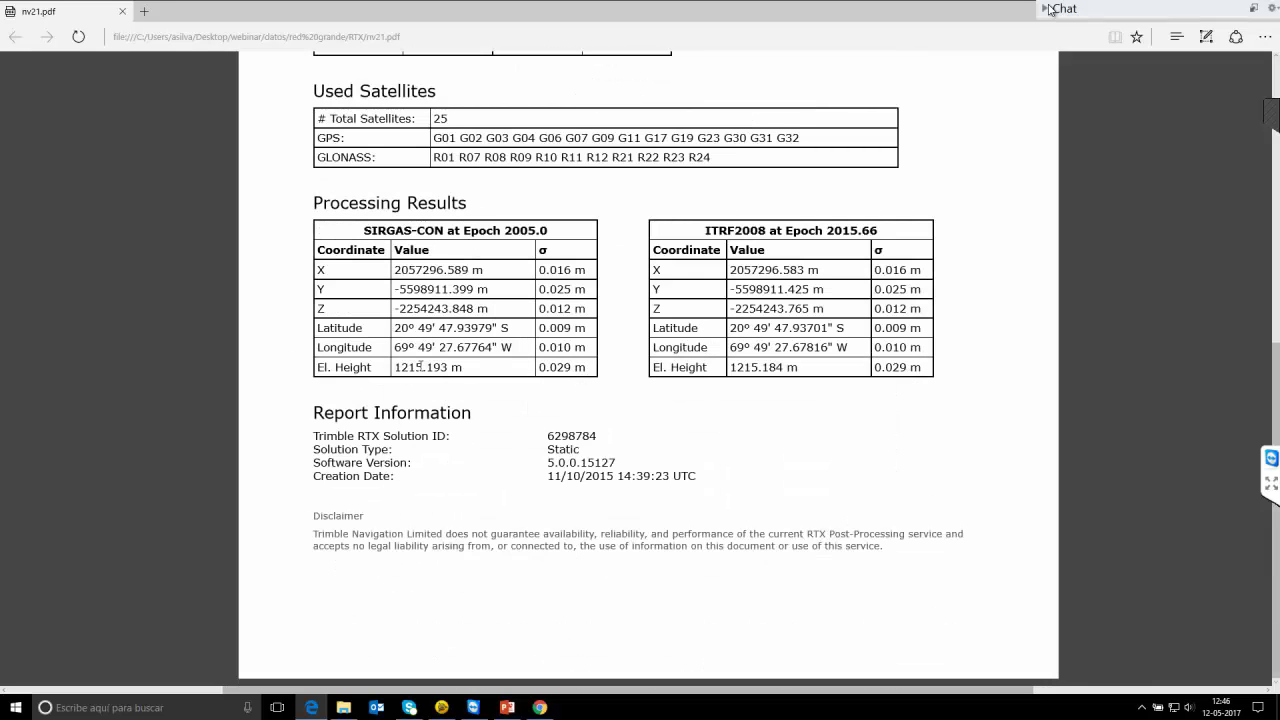
pyautogui.hotkey('alt', 'F4')
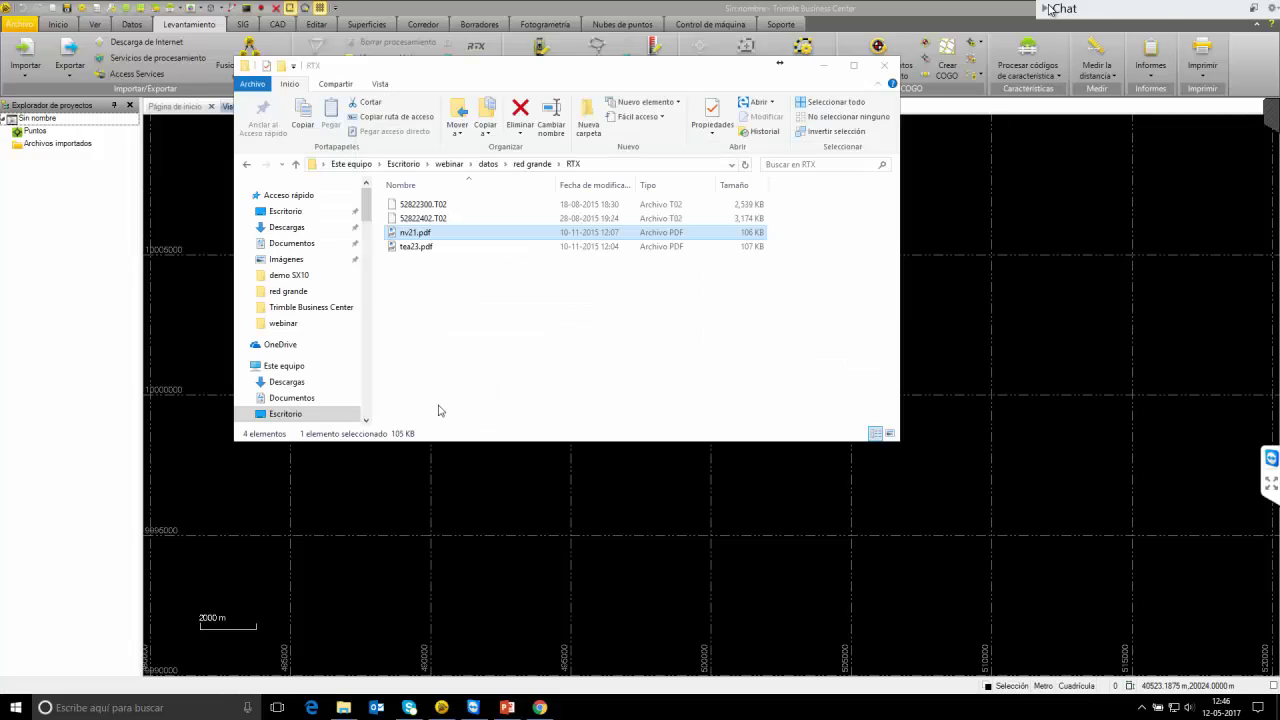
pyautogui.click(481, 329)
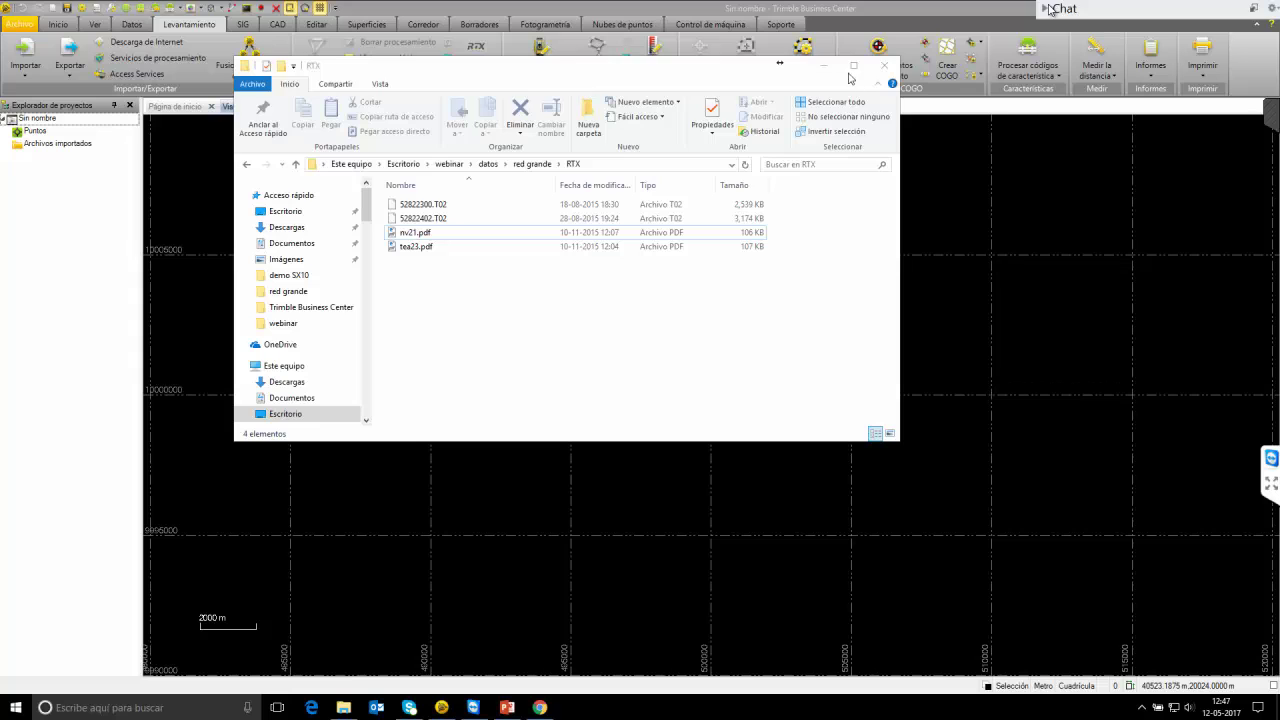
pyautogui.click(822, 70)
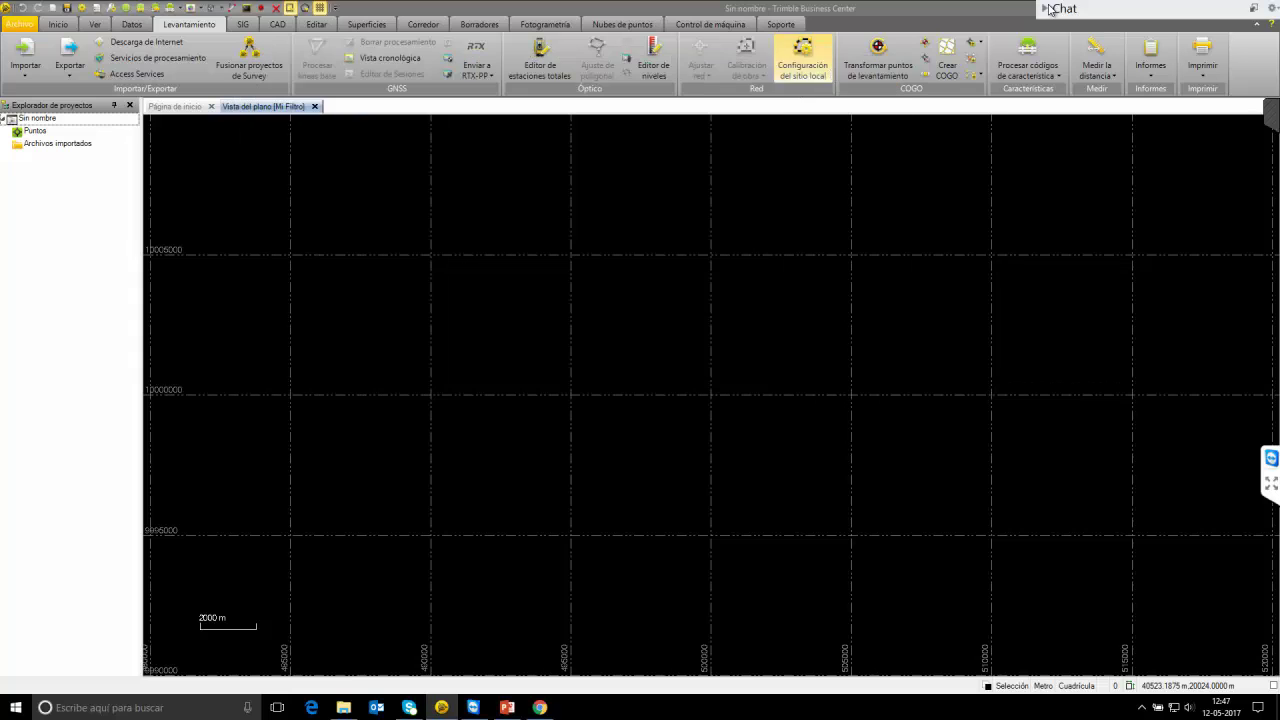
# Start an import and set webinar > datos > red grande > RTX as the import folder.
pyautogui.click(38, 45)
pyautogui.click(1266, 160)
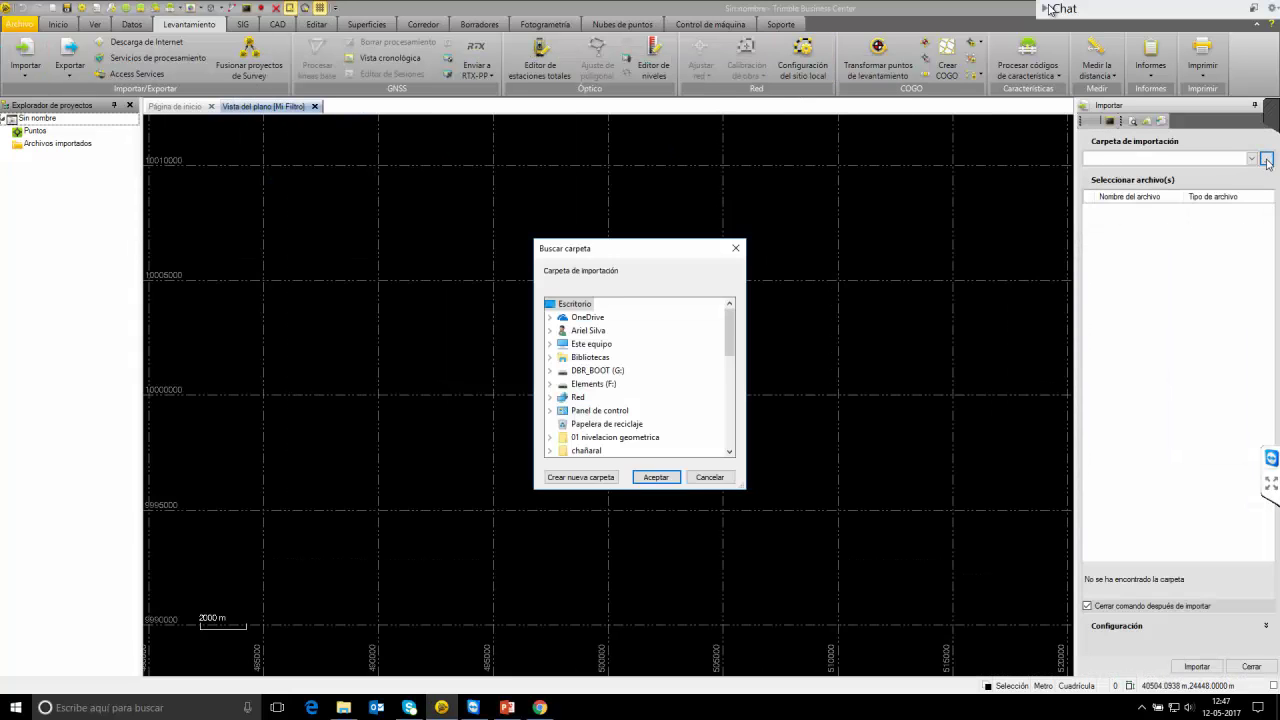
pyautogui.moveTo(731, 336); pyautogui.dragTo(731, 425)
pyautogui.scroll(-1, 640, 426)
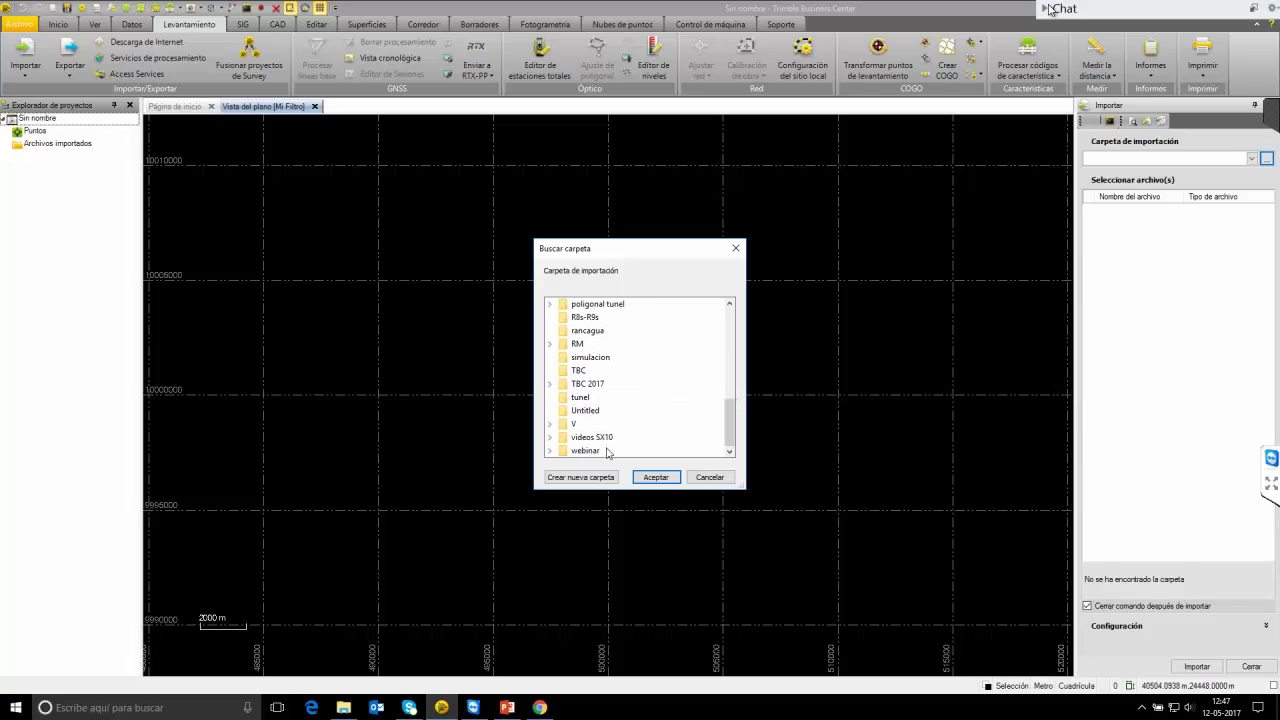
pyautogui.click(598, 451)
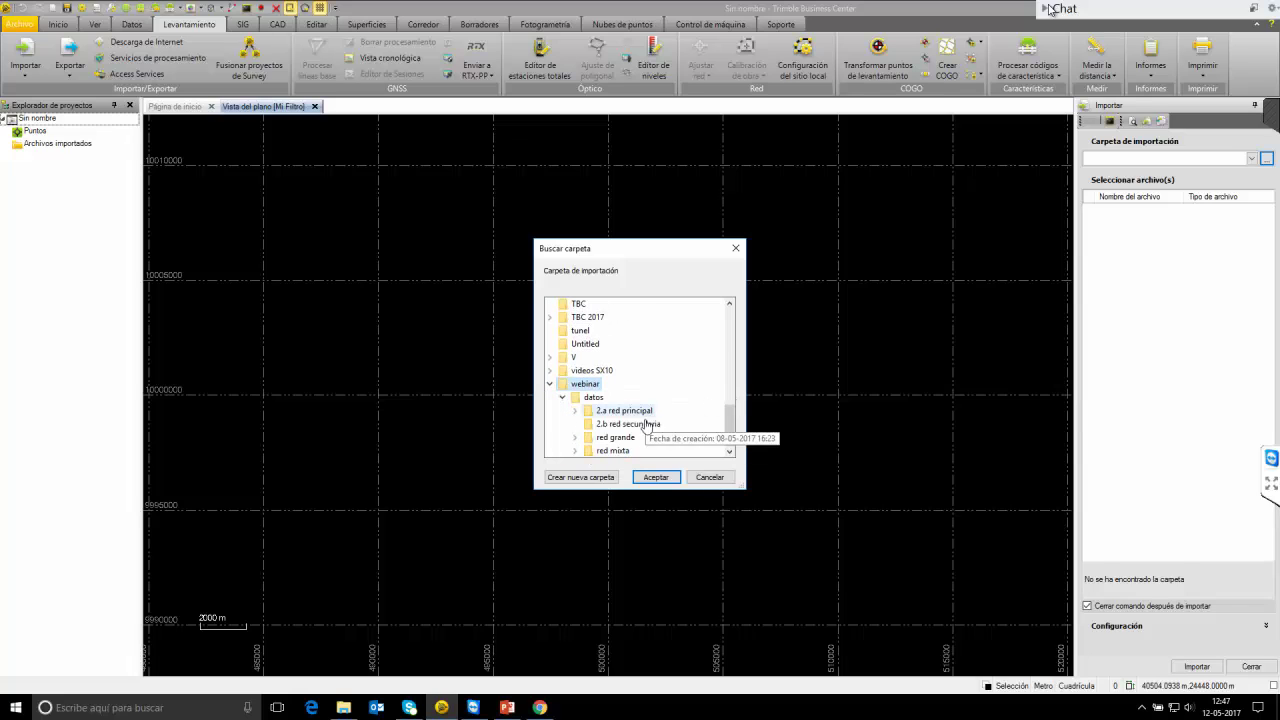
pyautogui.click(625, 437)
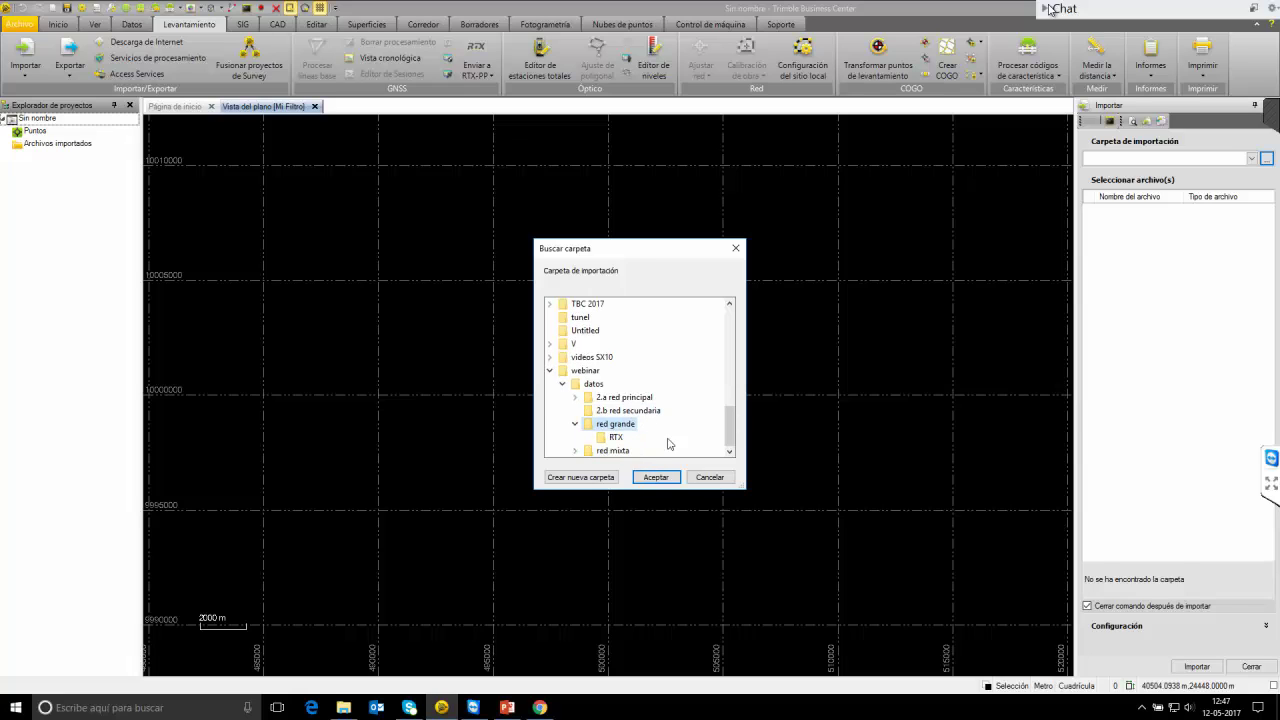
pyautogui.click(609, 447)
pyautogui.click(656, 477)
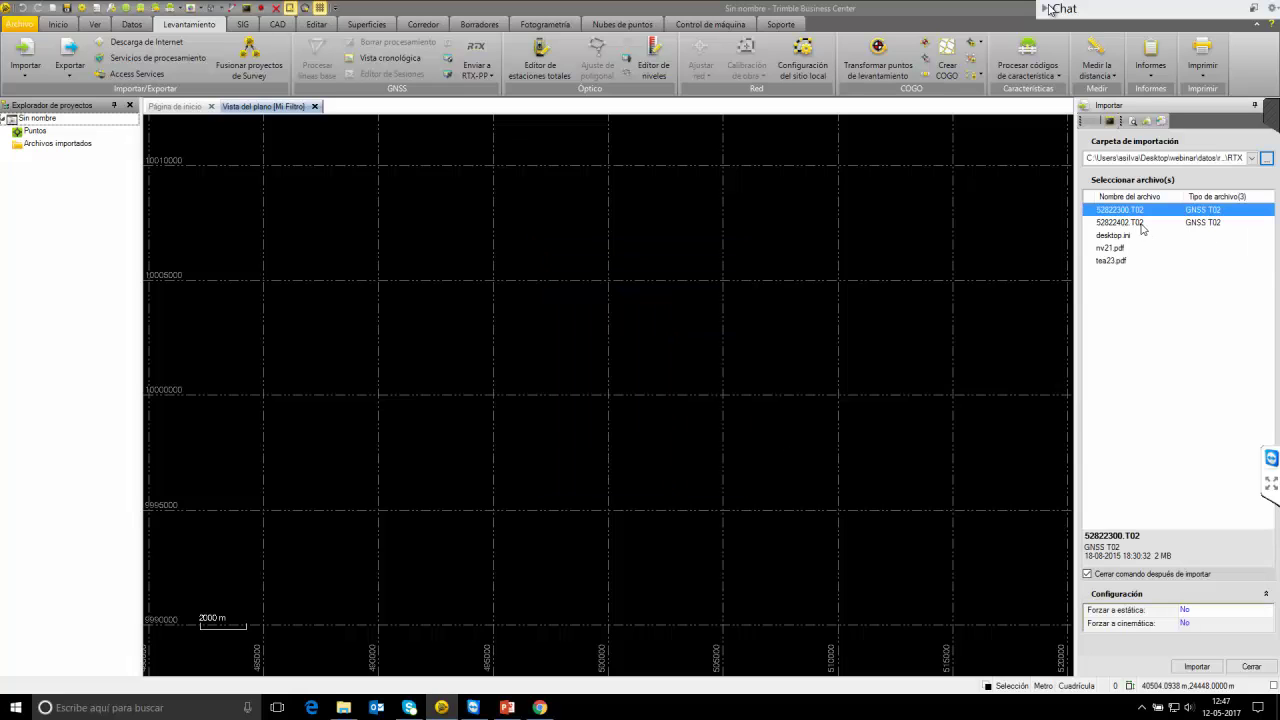
# Select both T02 files, set Forzar a estática to Sí, and import them.
pyautogui.keyDown('shift'); pyautogui.click(1148, 223); pyautogui.keyUp('shift')
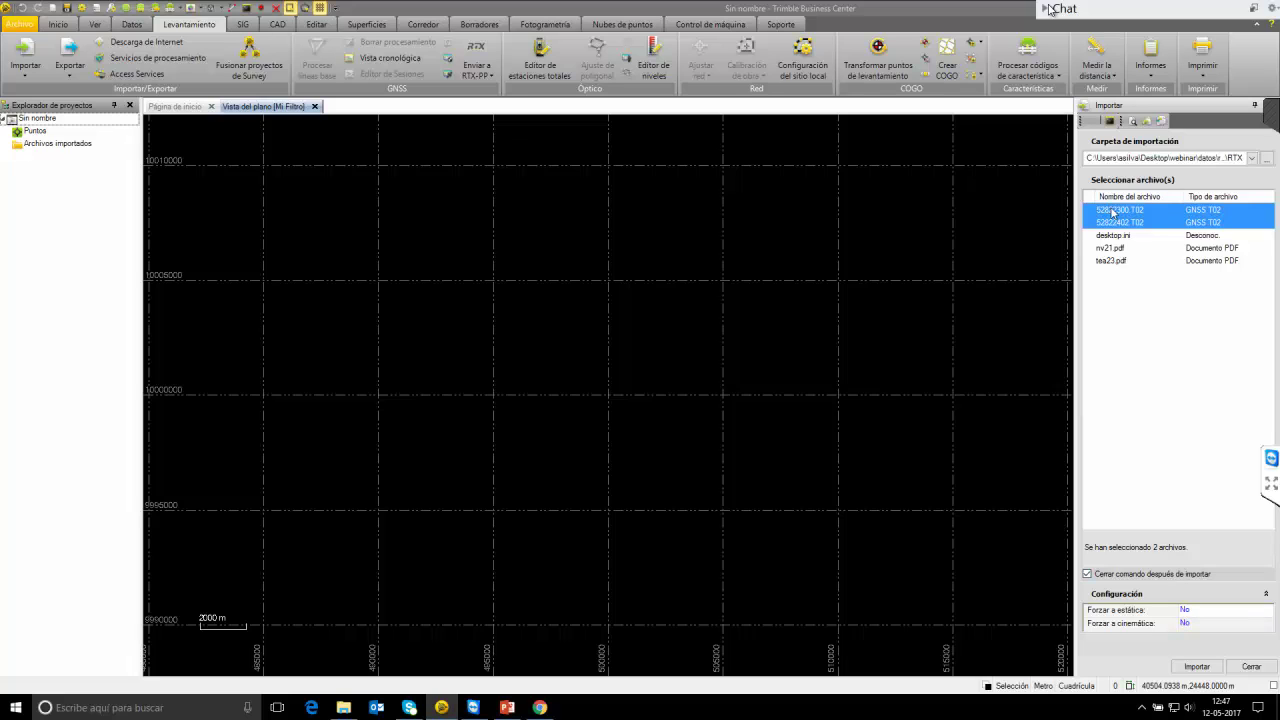
pyautogui.click(1199, 619)
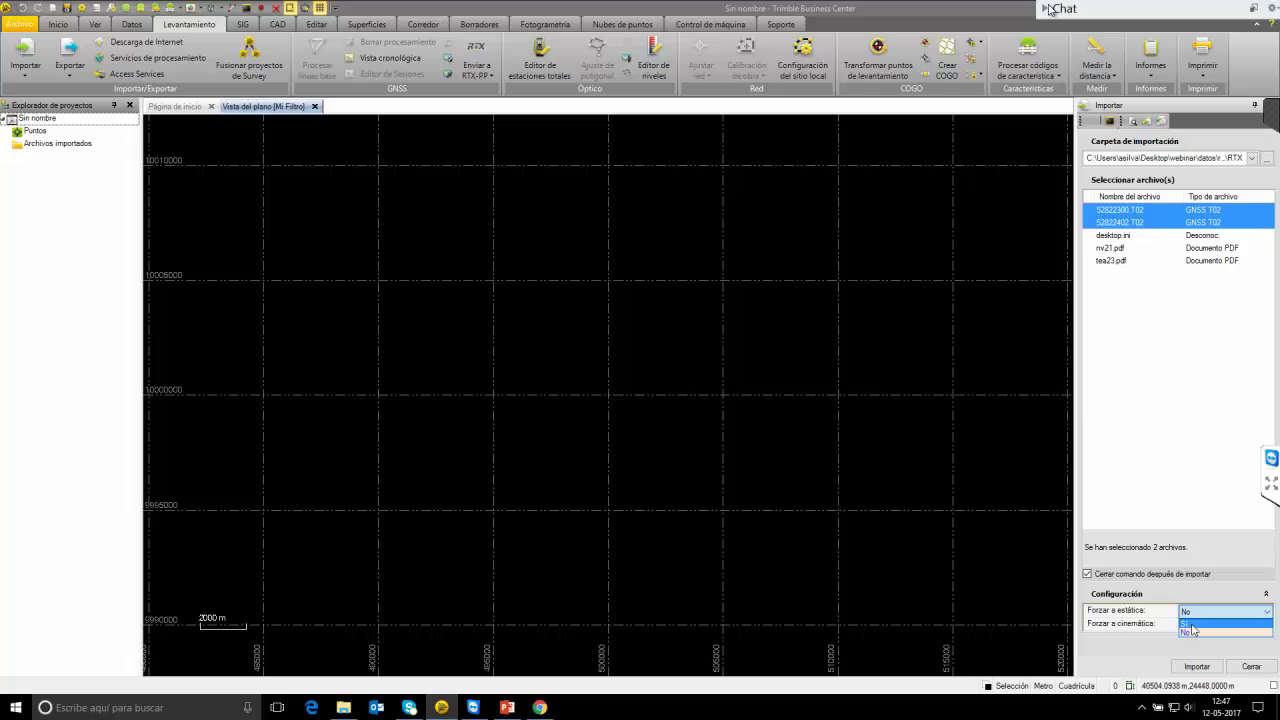
pyautogui.click(1188, 624)
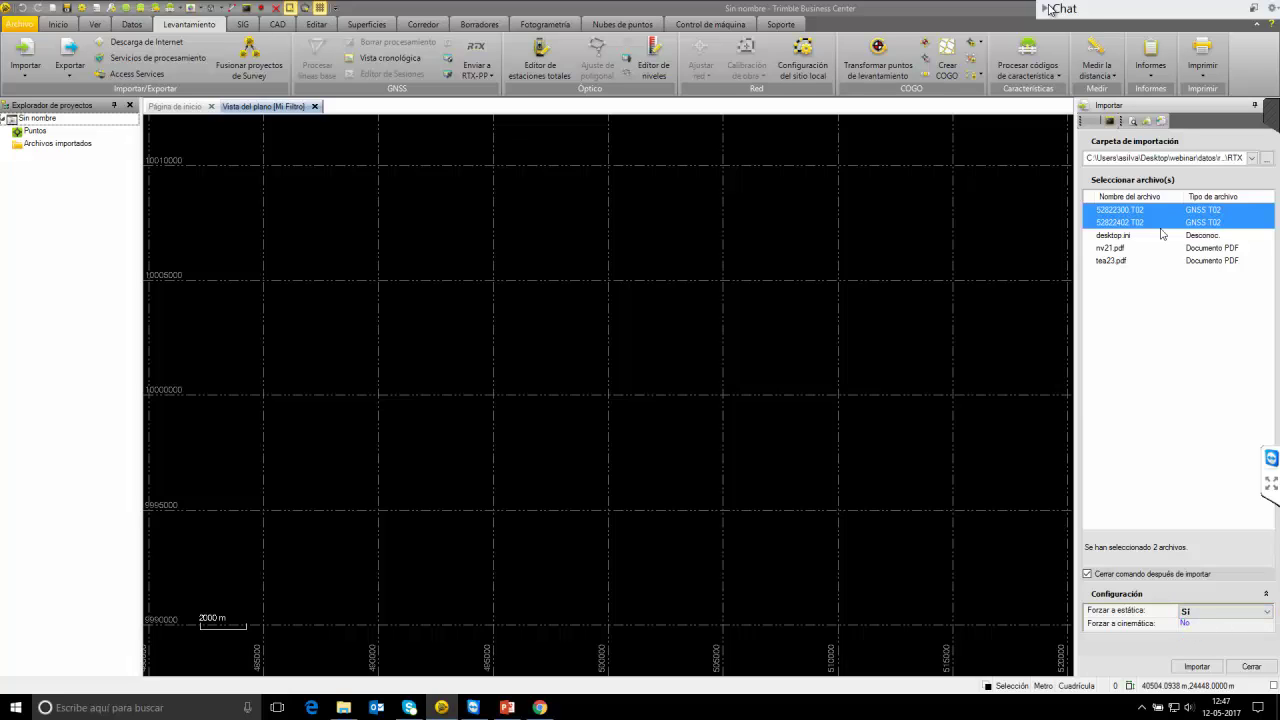
pyautogui.click(1197, 666)
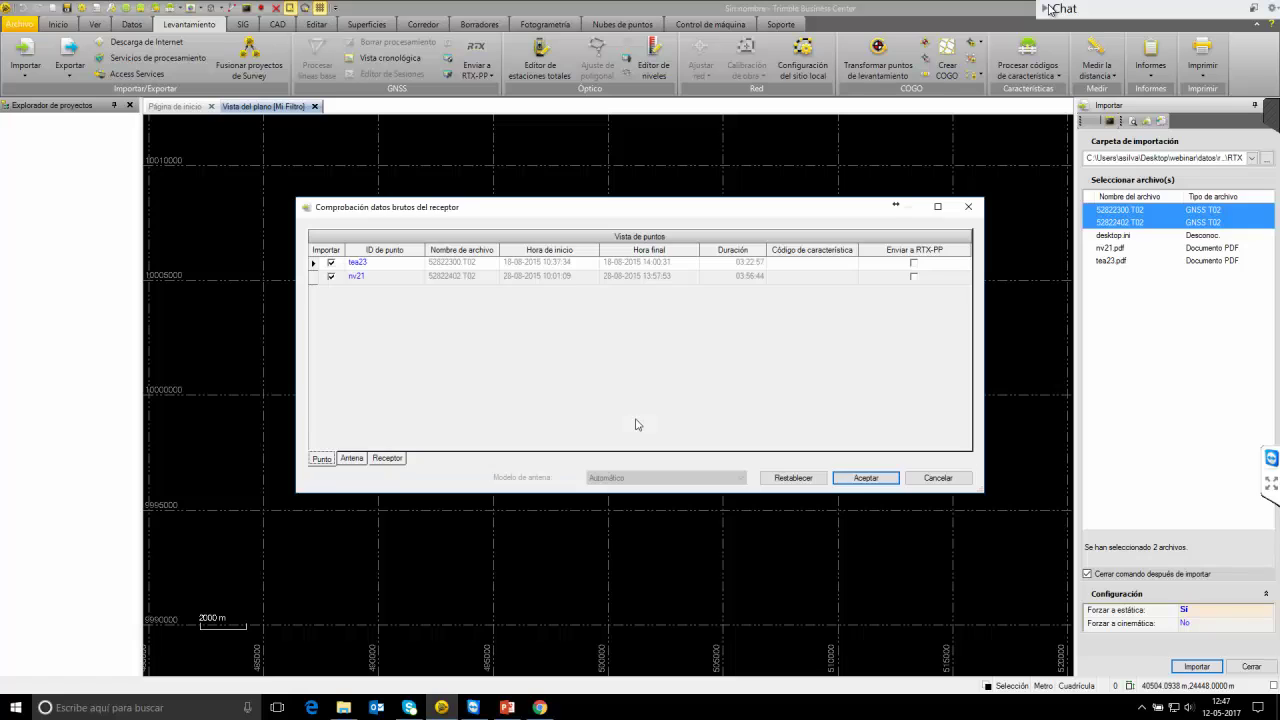
# Mark stations tea23 and nv21 to be sent to RTX-PP.
pyautogui.click(396, 266)
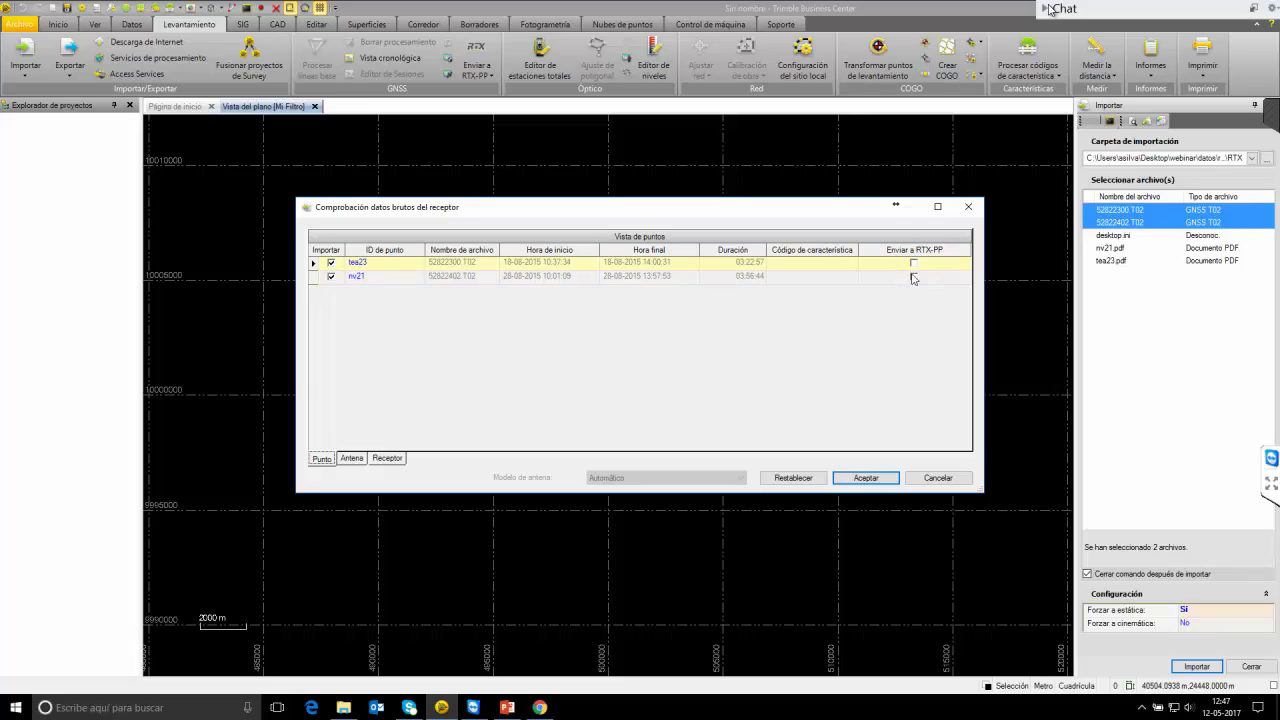
pyautogui.click(913, 263)
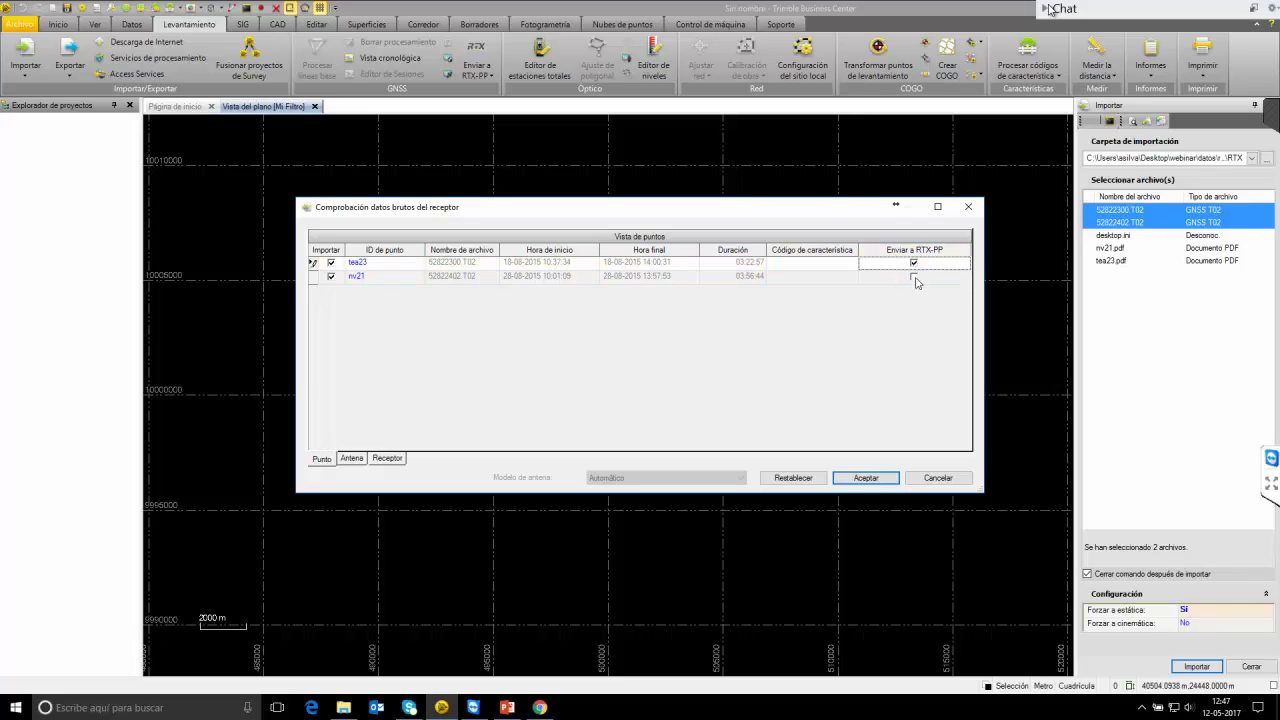
pyautogui.click(913, 276)
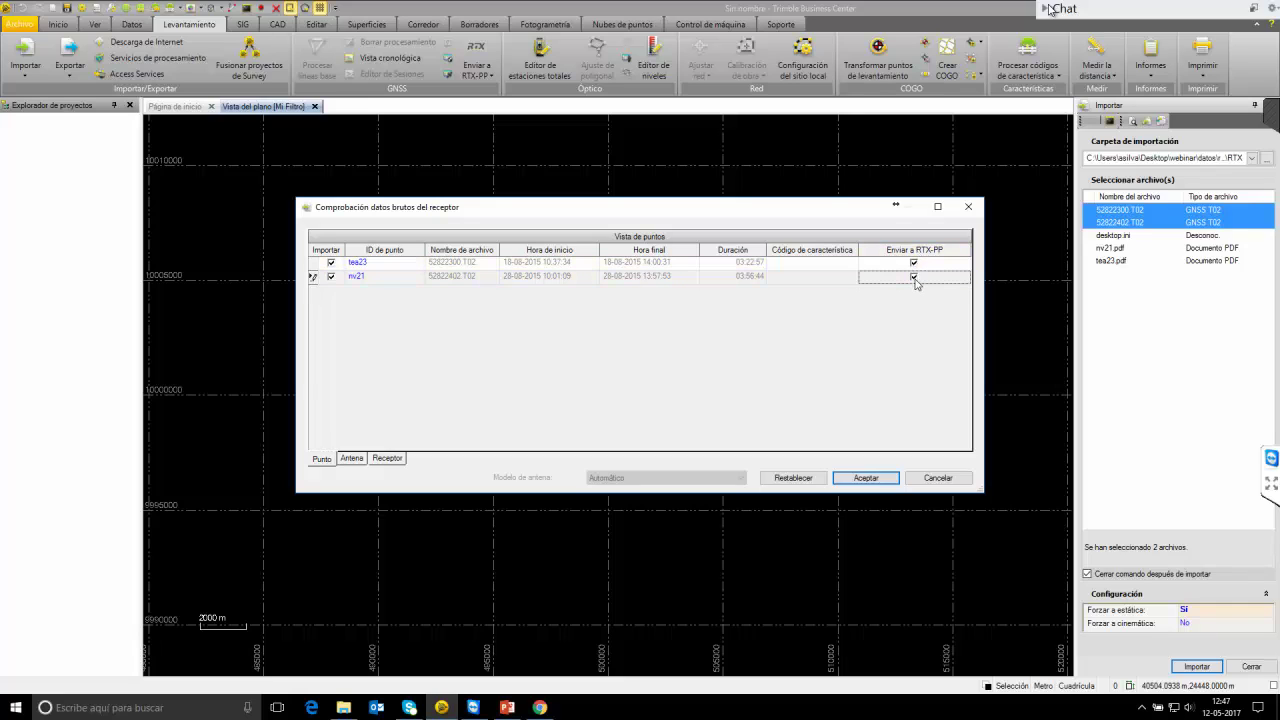
# Check the antenna and receiver details, accept the raw-data check, and agree to register now.
pyautogui.click(352, 458)
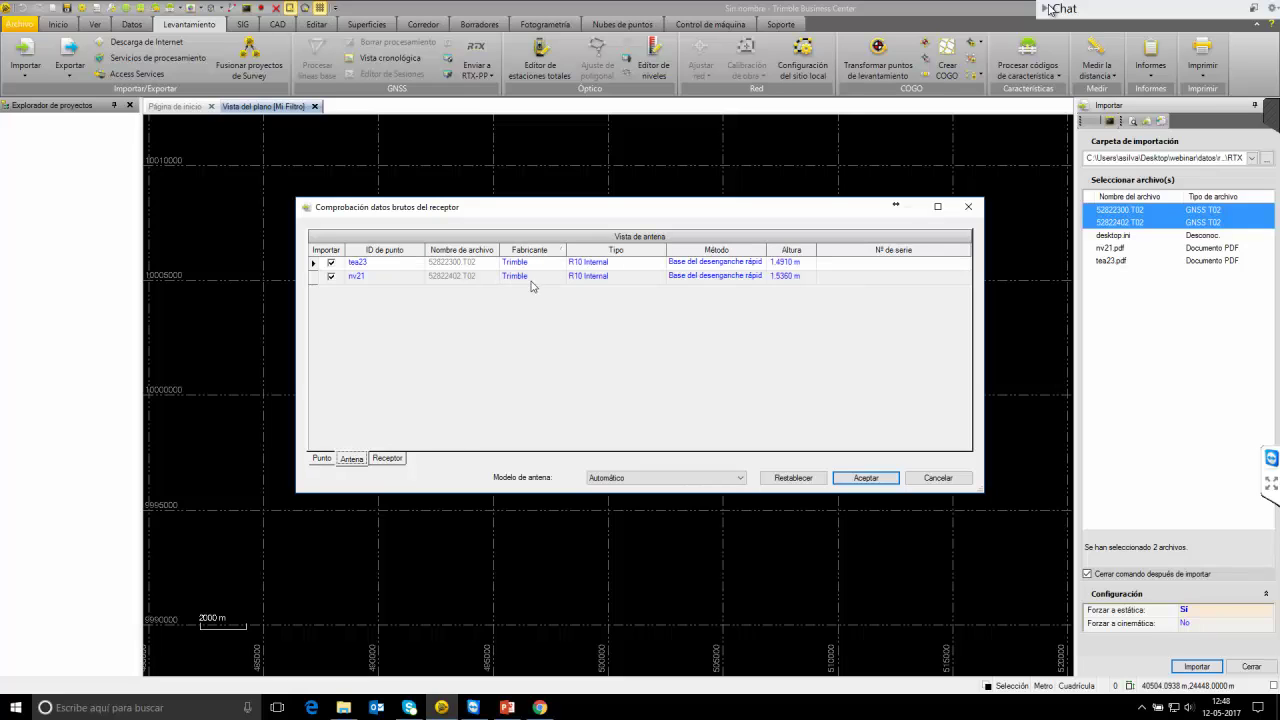
pyautogui.click(388, 460)
pyautogui.click(352, 460)
pyautogui.click(324, 461)
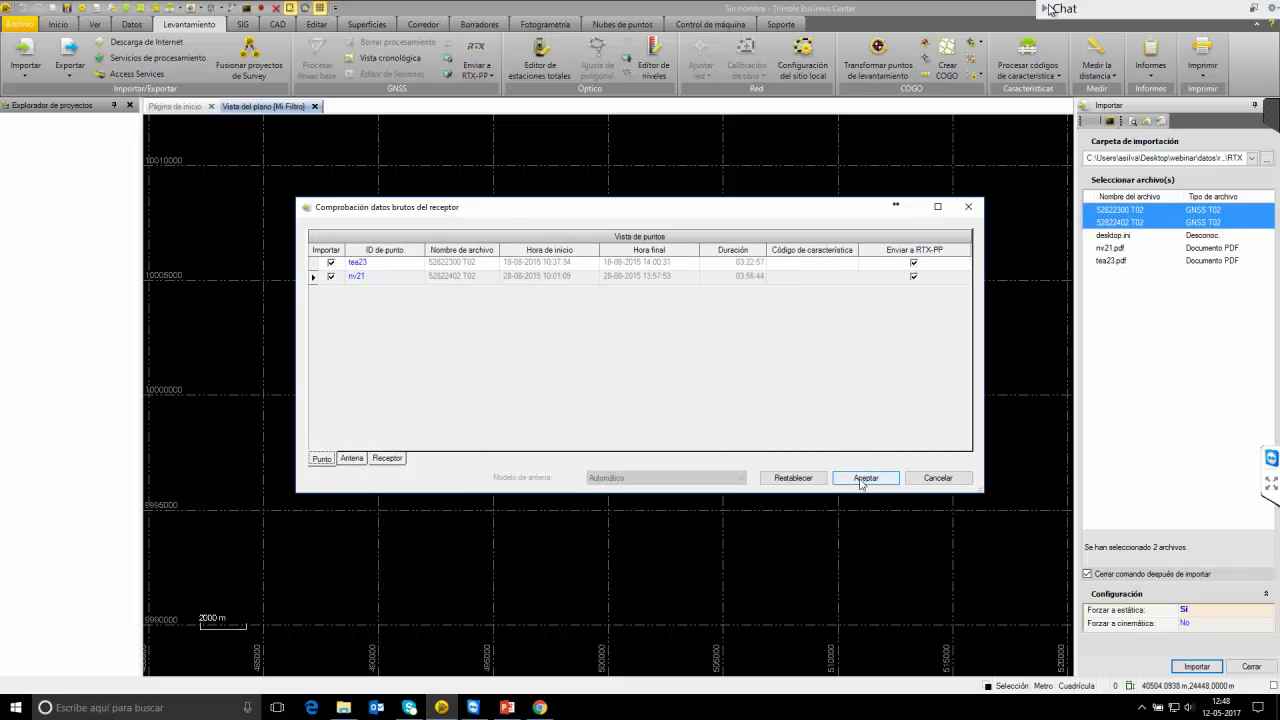
pyautogui.click(862, 479)
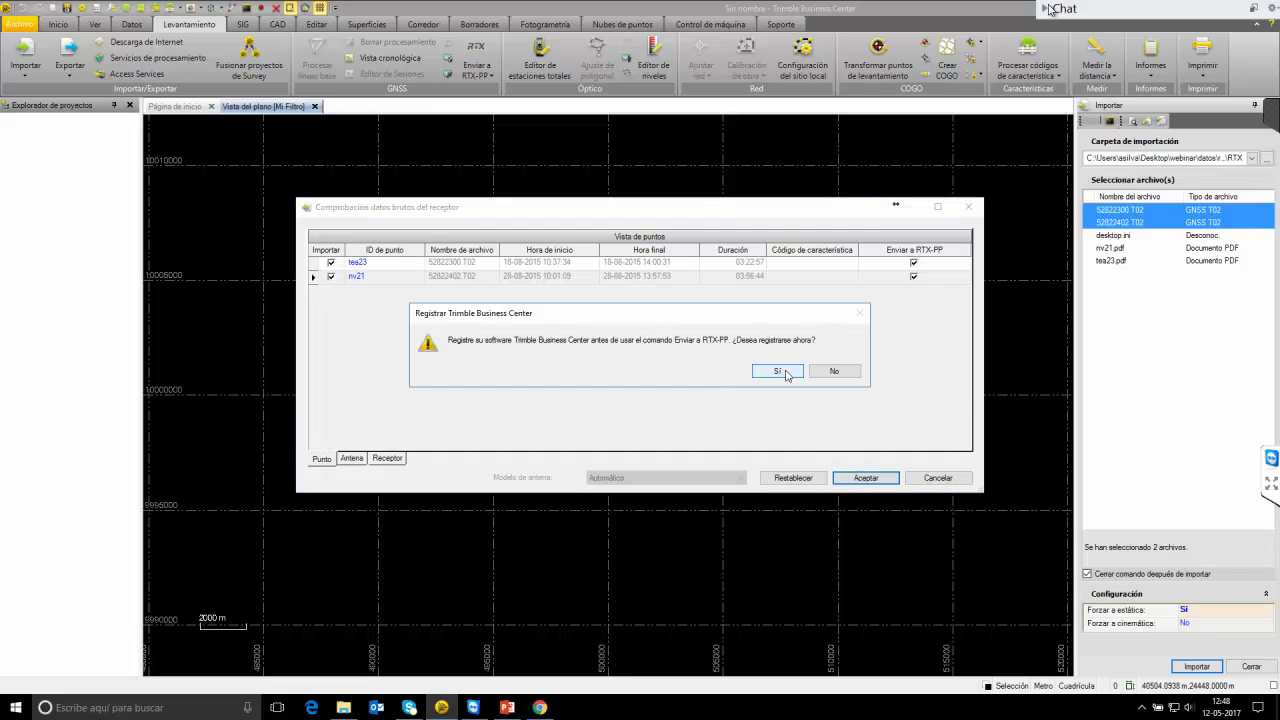
pyautogui.click(780, 372)
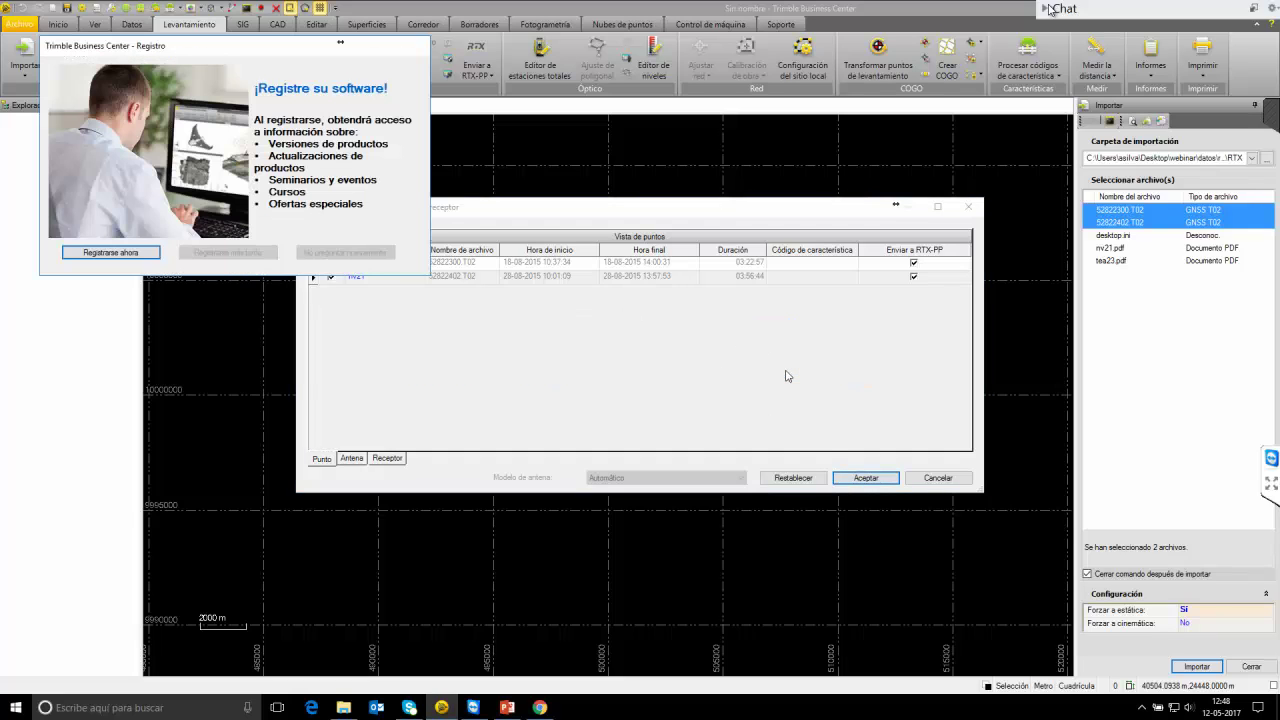
# On the online registration page, enter the first name, last name and company.
pyautogui.click(139, 262)
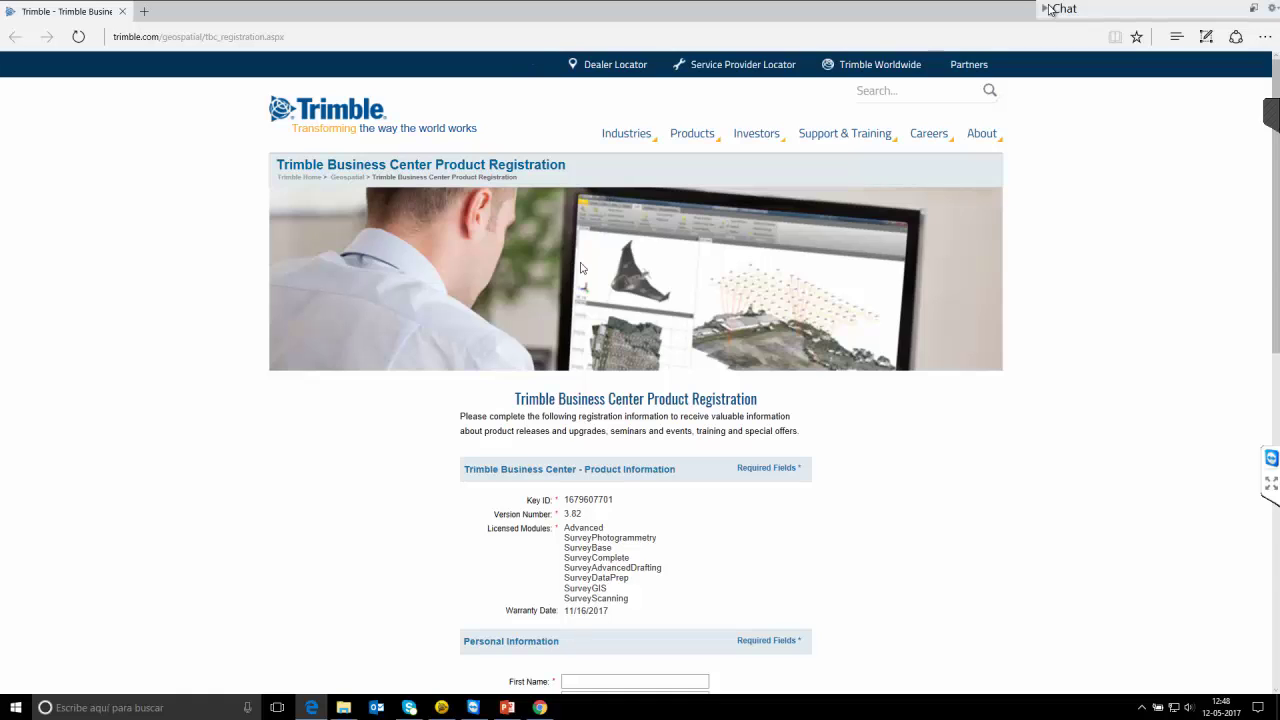
pyautogui.scroll(-5, 583, 268)
pyautogui.click(593, 200)
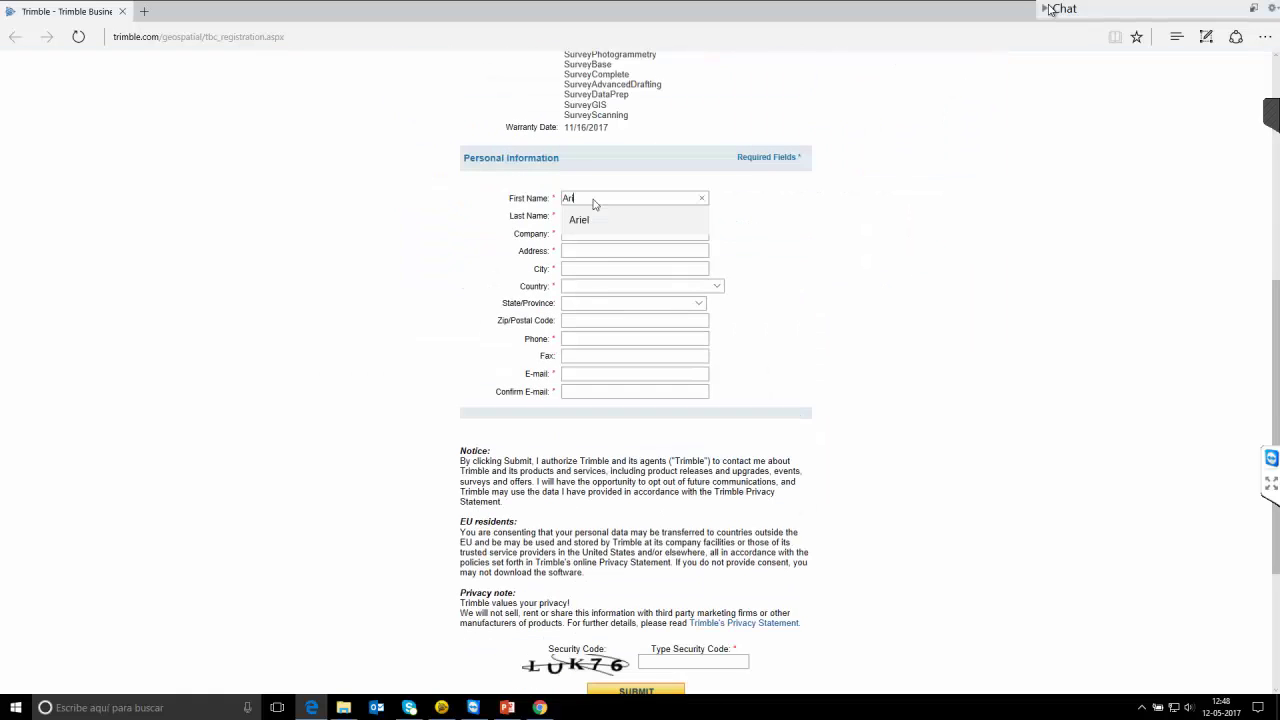
pyautogui.press('Tab')
pyautogui.click(593, 198)
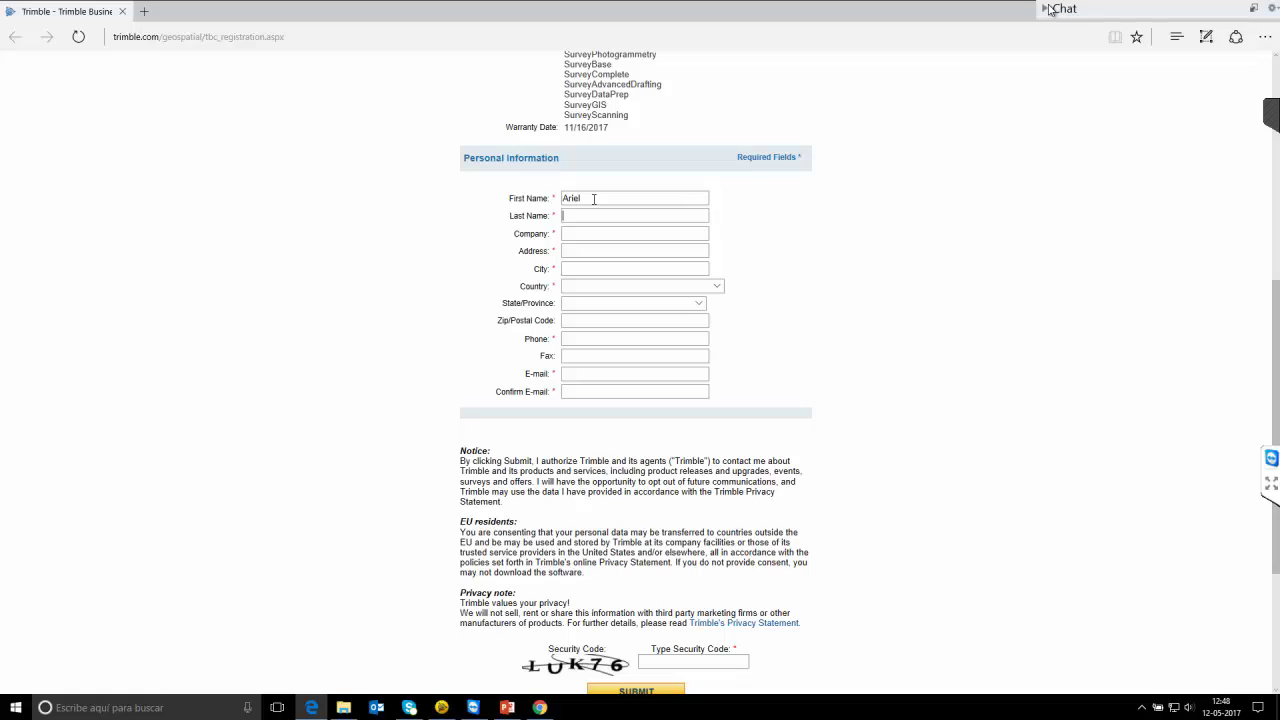
pyautogui.press('Tab')
pyautogui.write('GEOCOM')
pyautogui.press('Tab')
# Fill in the address and city from saved suggestions and set the country to Chile.
pyautogui.write('Salvad')
pyautogui.press('Down')
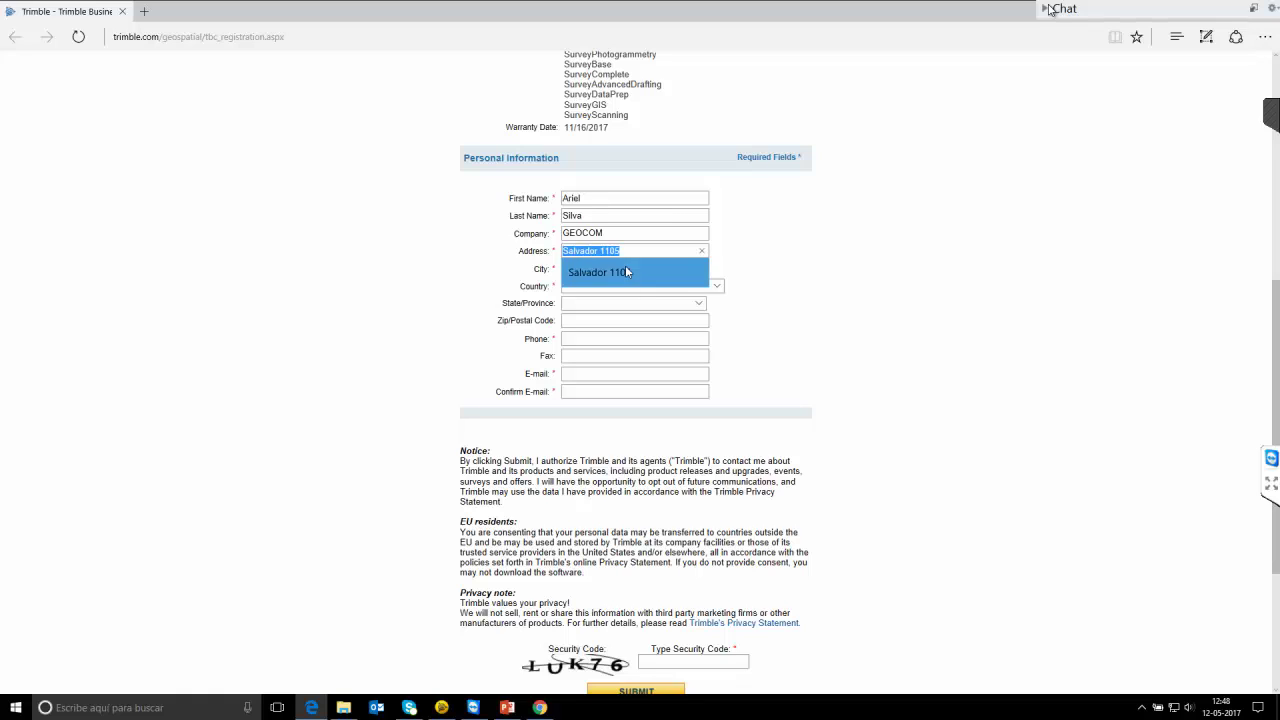
pyautogui.click(627, 271)
pyautogui.write('S')
pyautogui.press('Down')
pyautogui.press('Tab')
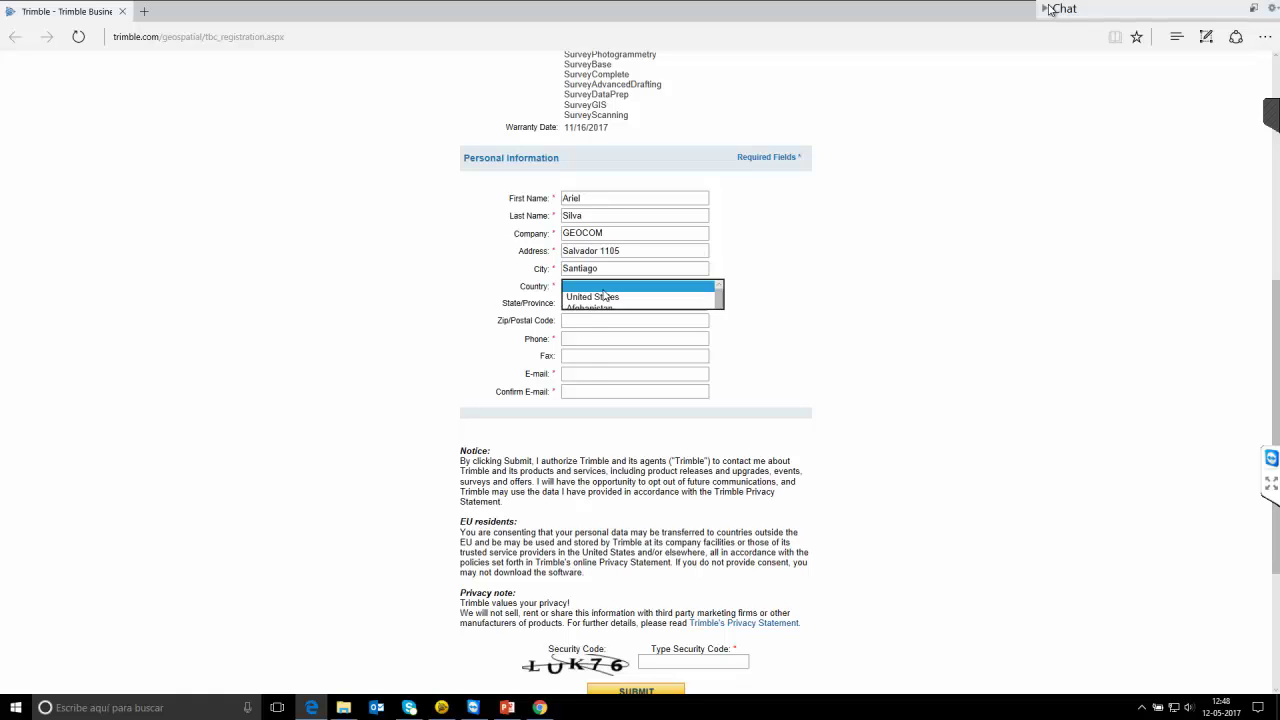
pyautogui.click(603, 292)
pyautogui.scroll(-2, 605, 460)
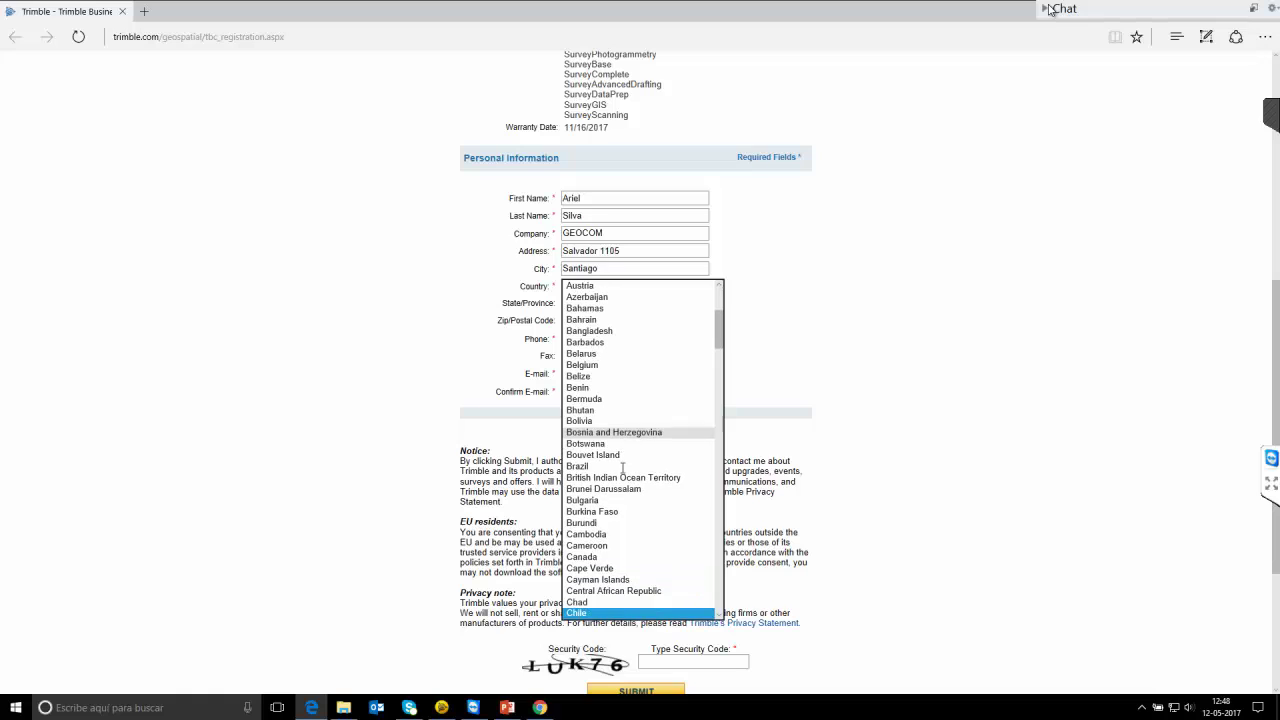
pyautogui.click(632, 426)
pyautogui.write('chi')
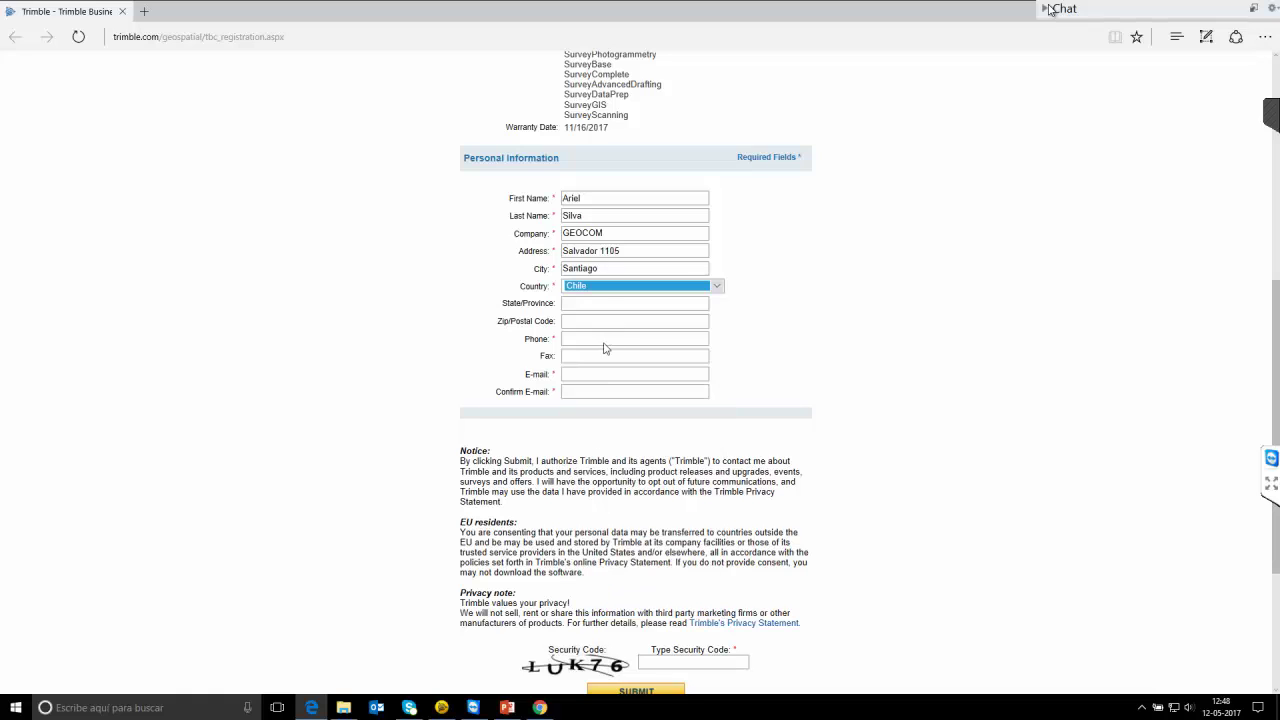
# Fill in the phone, e-mail and e-mail confirmation, enter the security code, and submit.
pyautogui.click(604, 343)
pyautogui.click(632, 366)
pyautogui.click(585, 375)
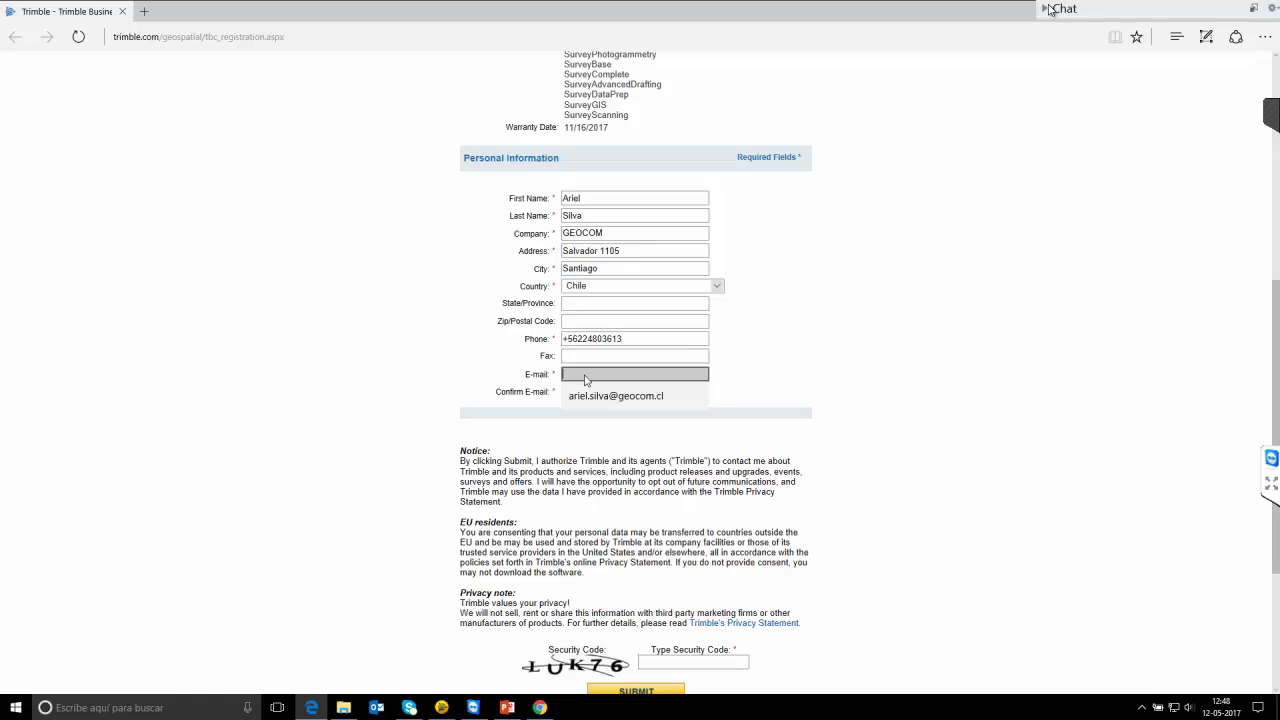
pyautogui.write('a')
pyautogui.click(616, 396)
pyautogui.click(590, 392)
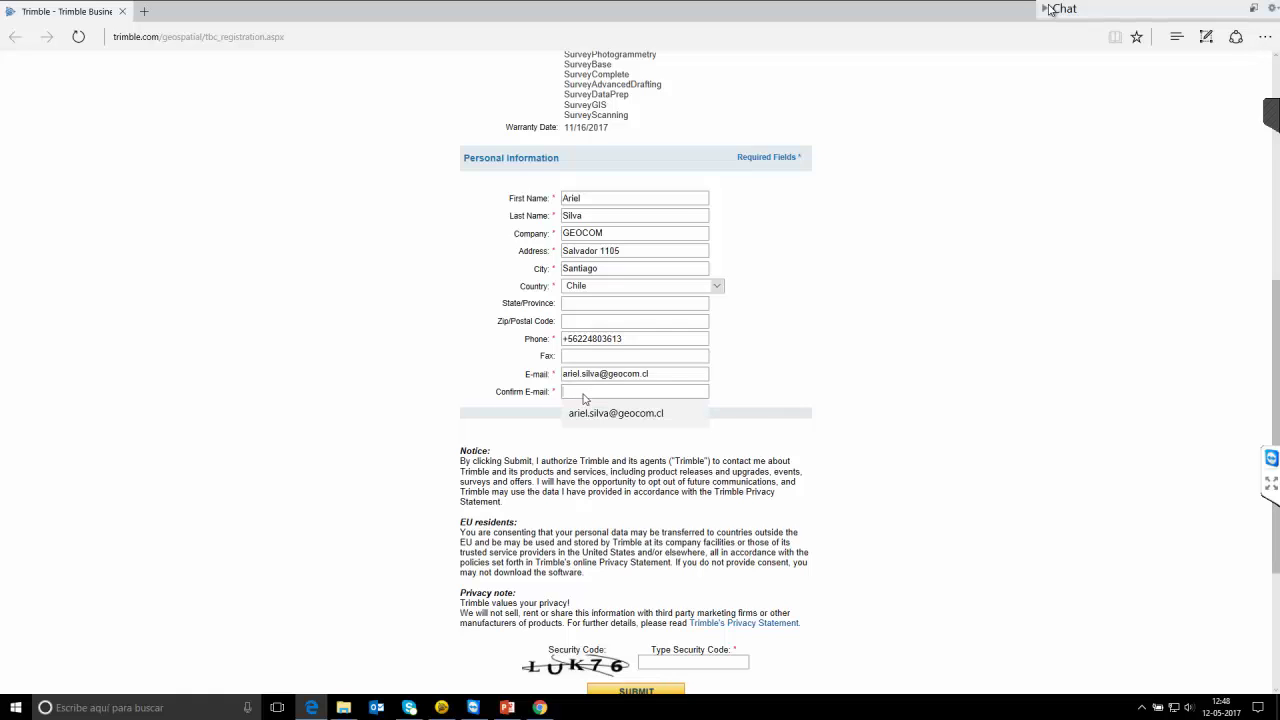
pyautogui.click(608, 414)
pyautogui.scroll(-3, 632, 492)
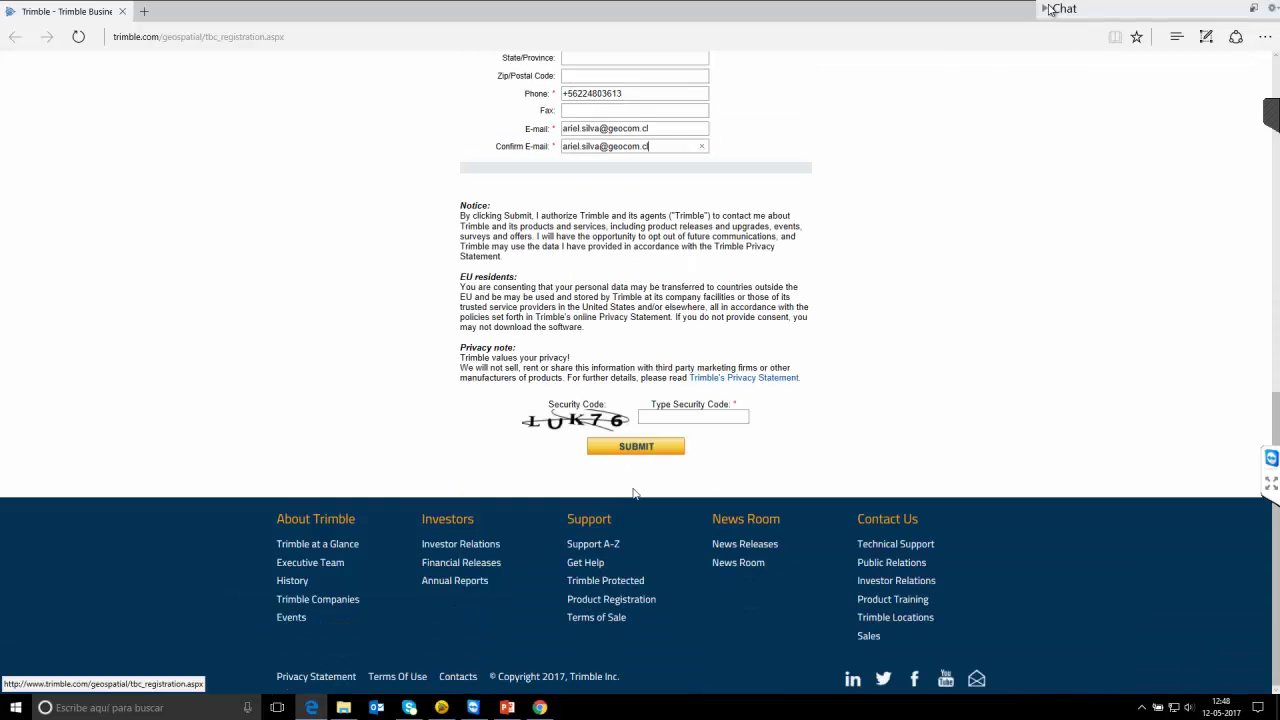
pyautogui.click(683, 416)
pyautogui.write('LUK76')
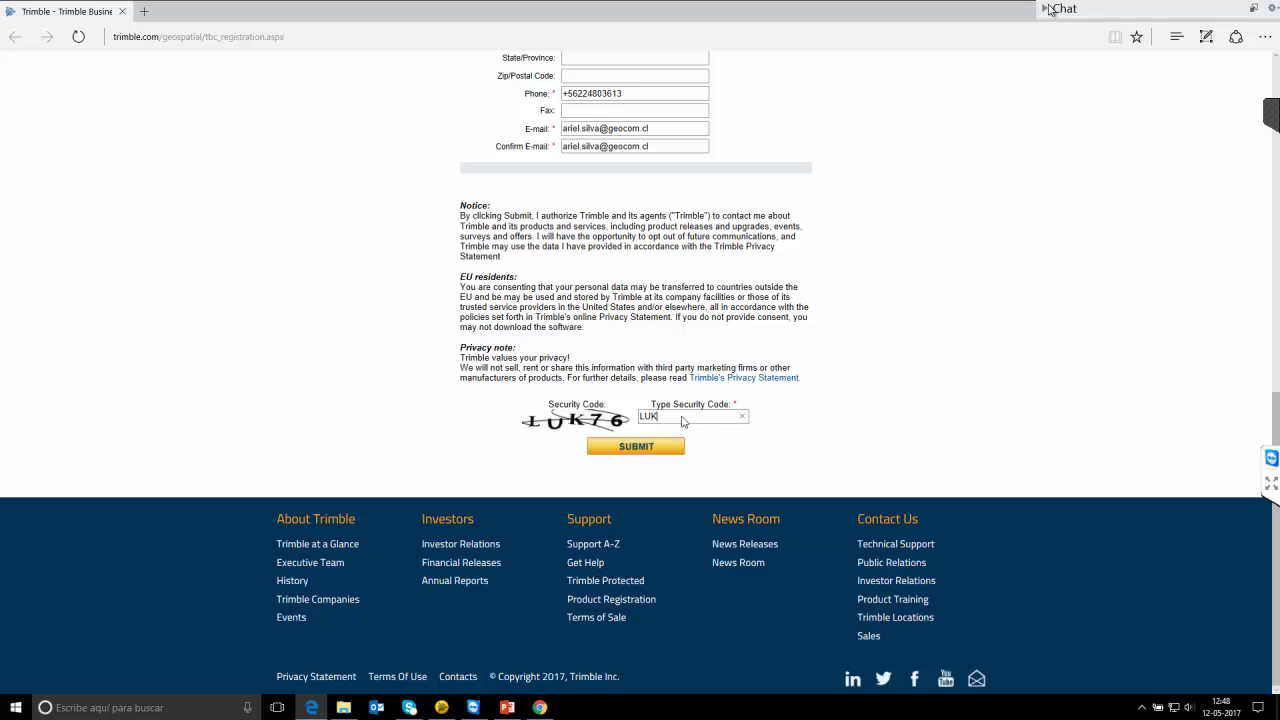
pyautogui.click(647, 456)
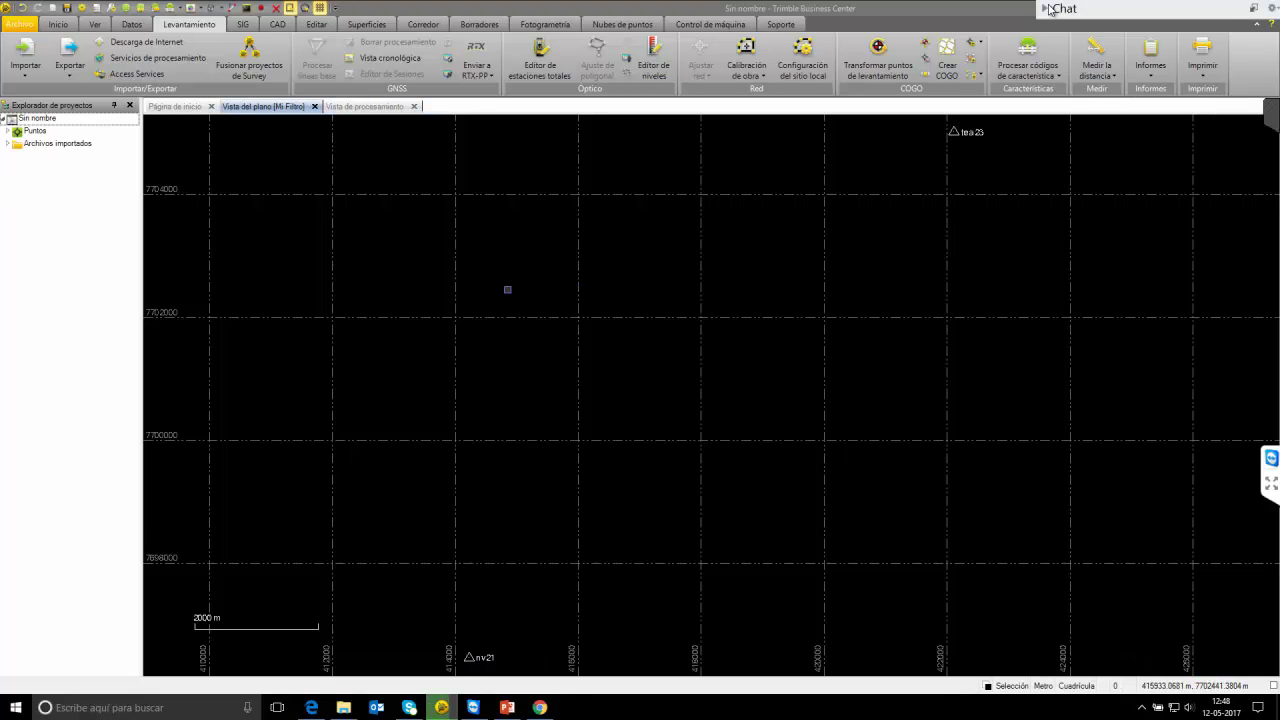
# Import the finished RTX results for 52822300.T02 and 52822402.T02, then go back to the plan view.
pyautogui.click(354, 108)
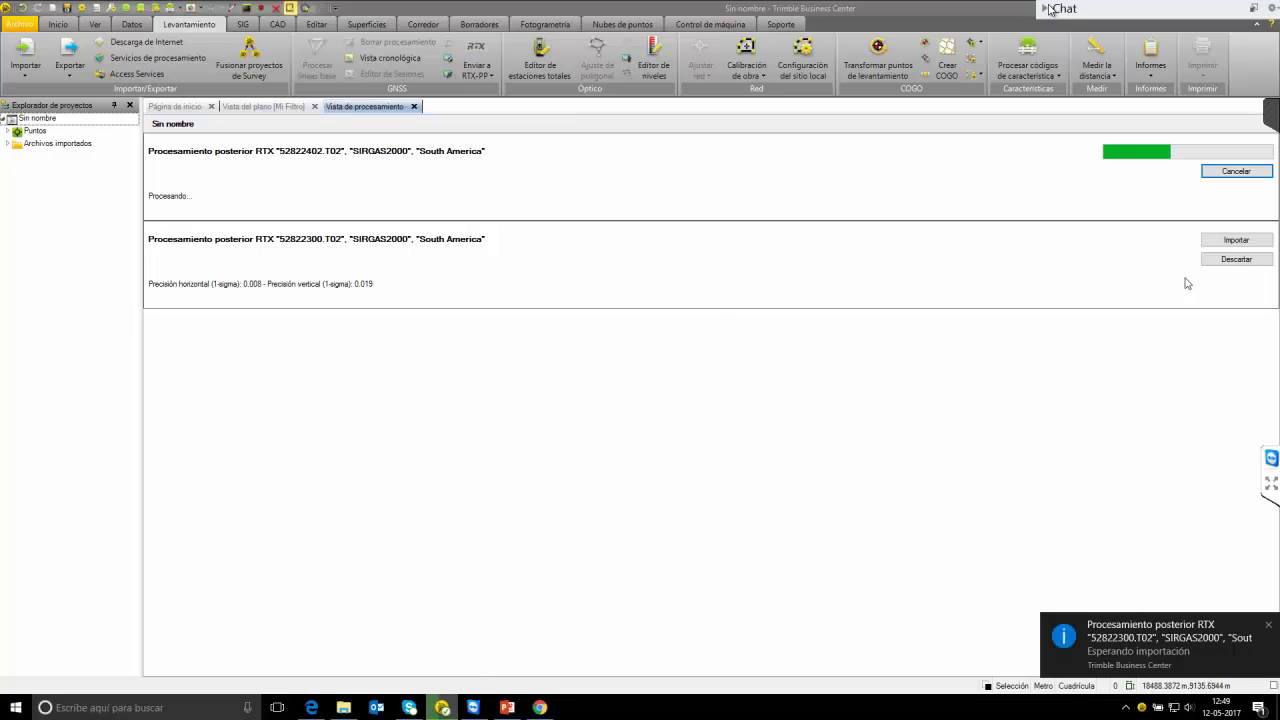
pyautogui.click(1236, 241)
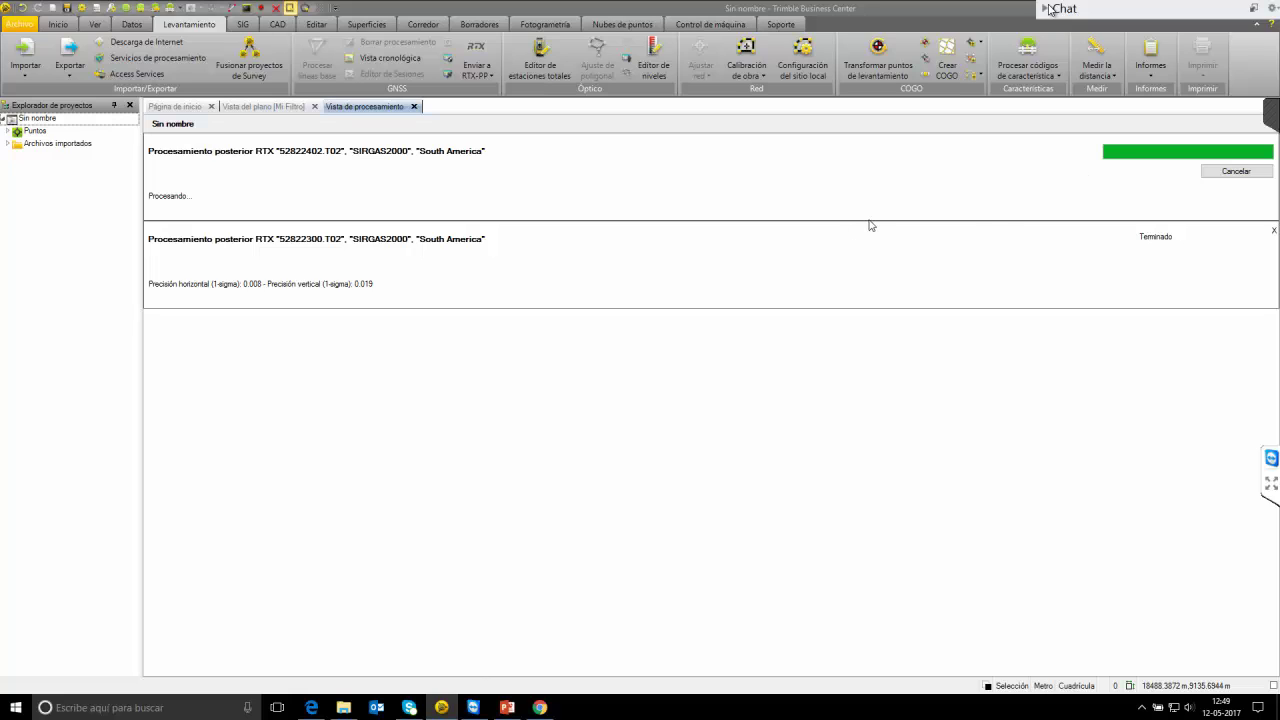
pyautogui.click(1258, 154)
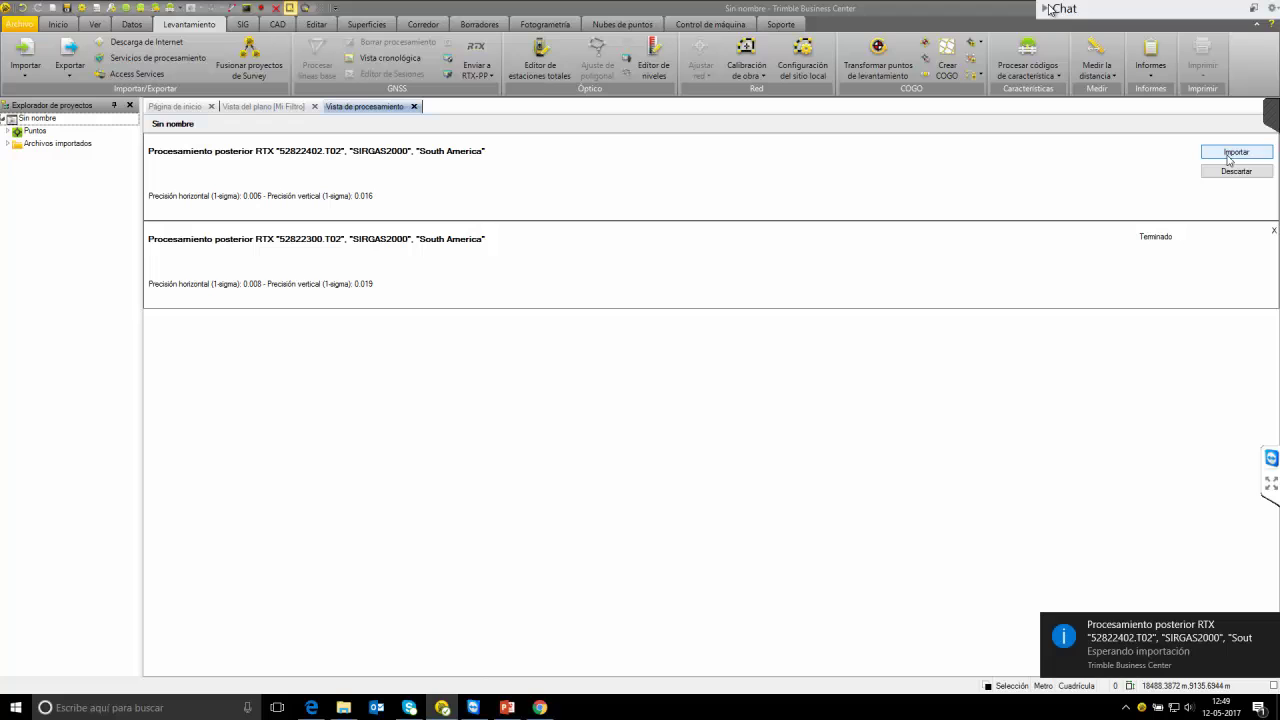
pyautogui.click(272, 107)
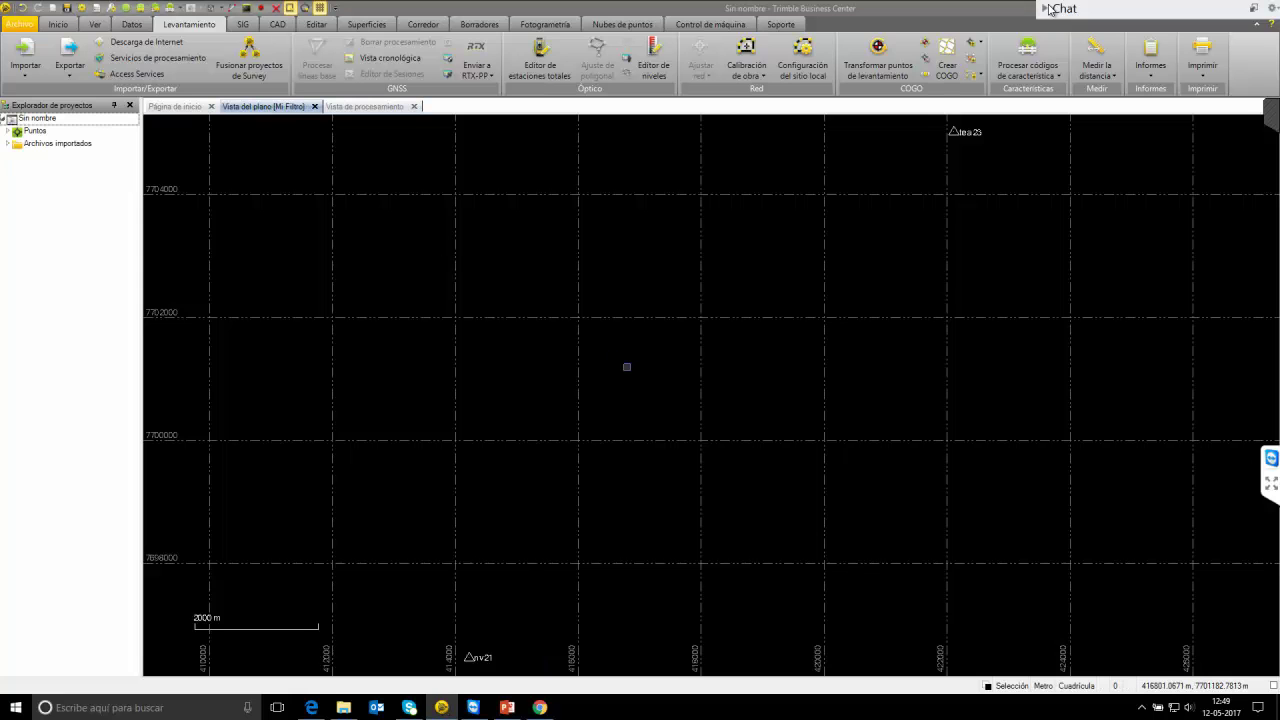
# Inspect the RTX (52822300.T02).xml solution and tea23's coordinates, then reopen the RTX folder.
pyautogui.scroll(-2, 627, 367)
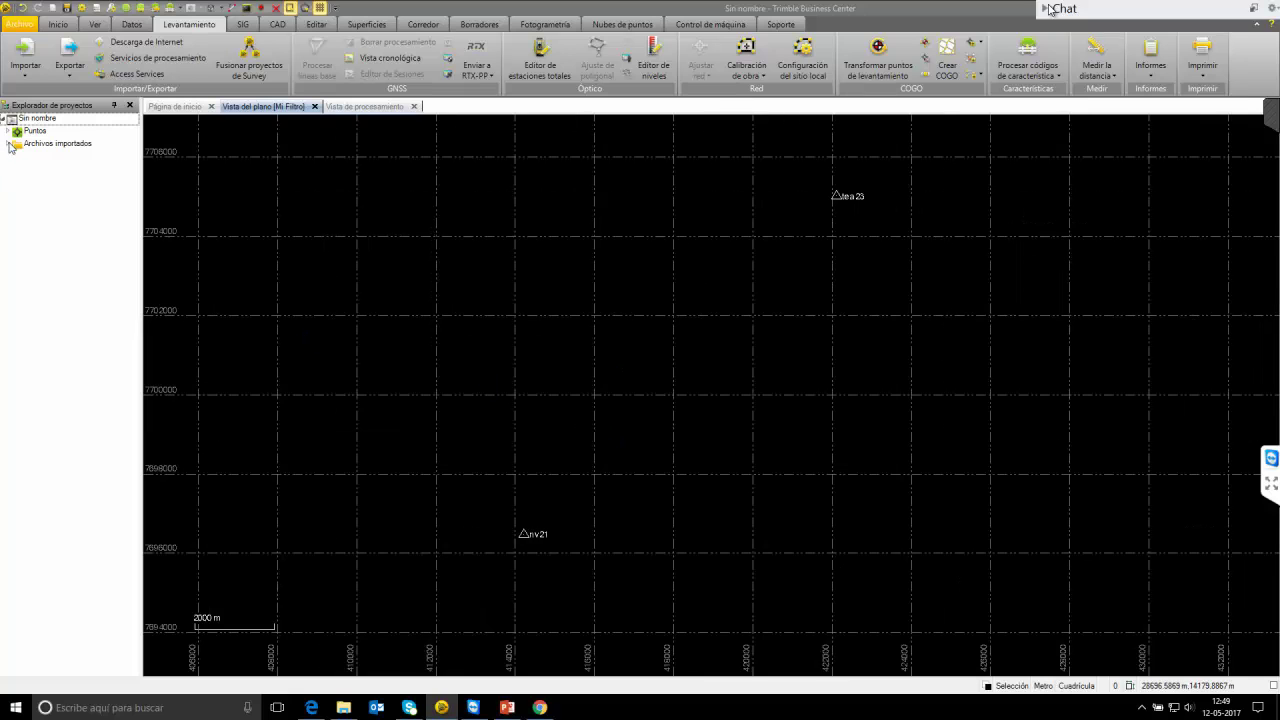
pyautogui.click(10, 145)
pyautogui.doubleClick(64, 187)
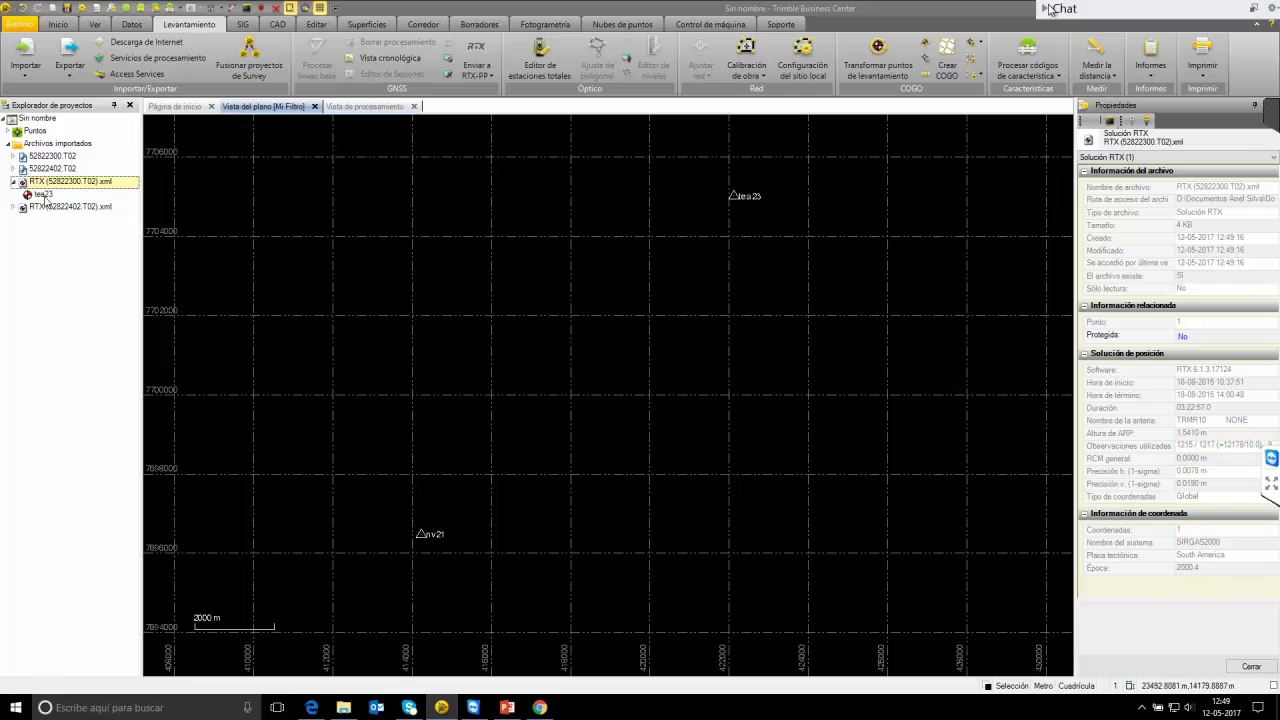
pyautogui.click(43, 195)
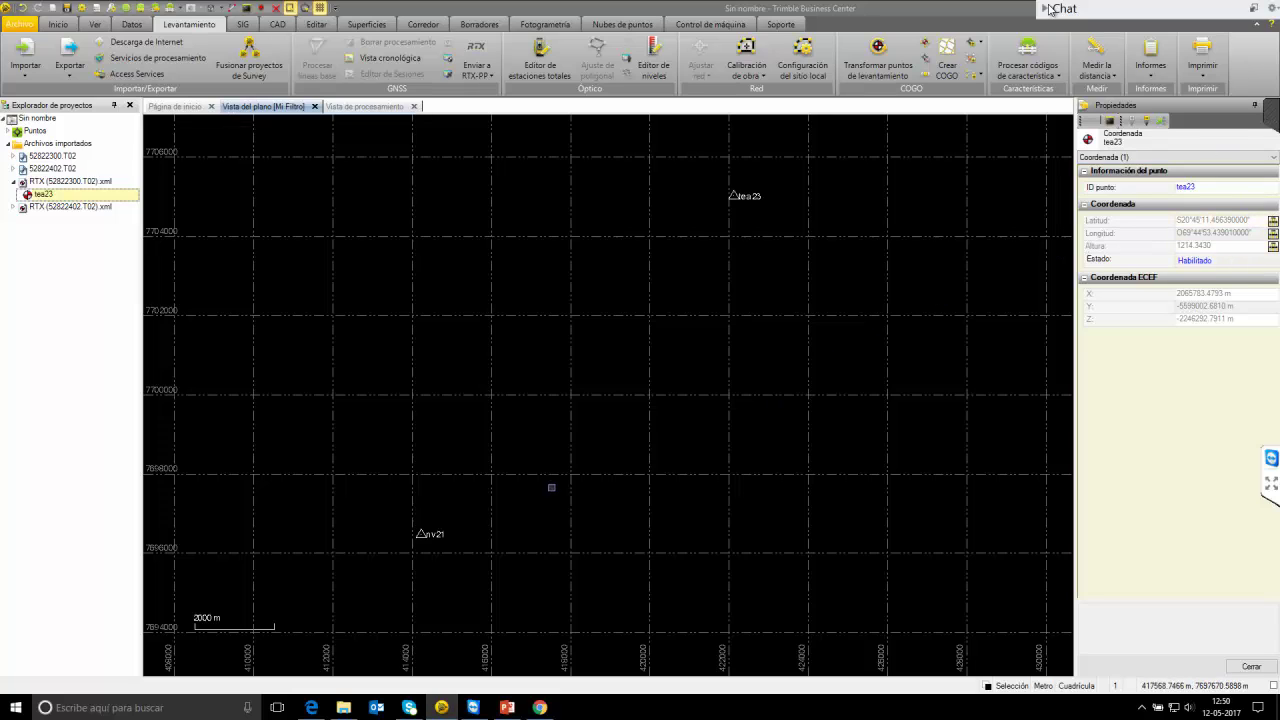
pyautogui.click(345, 708)
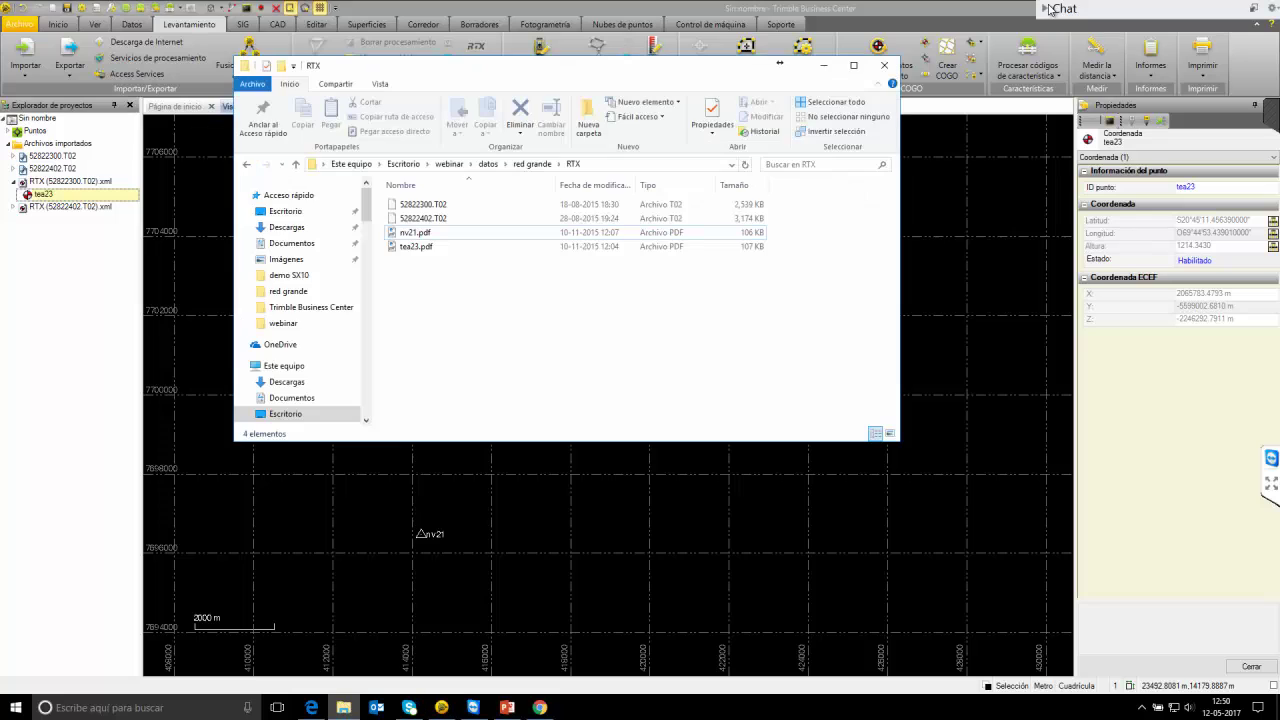
# Close the folder window and start a new import from the red grande folder.
pyautogui.click(247, 164)
pyautogui.click(884, 65)
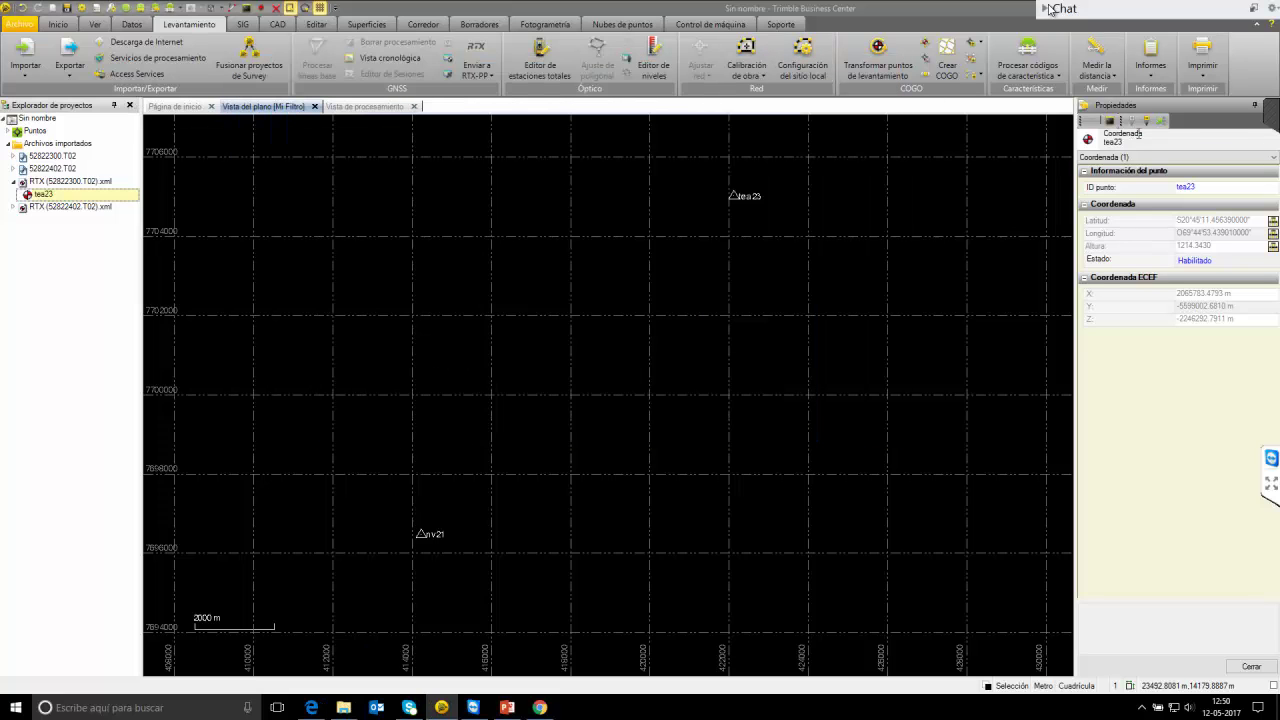
pyautogui.click(26, 56)
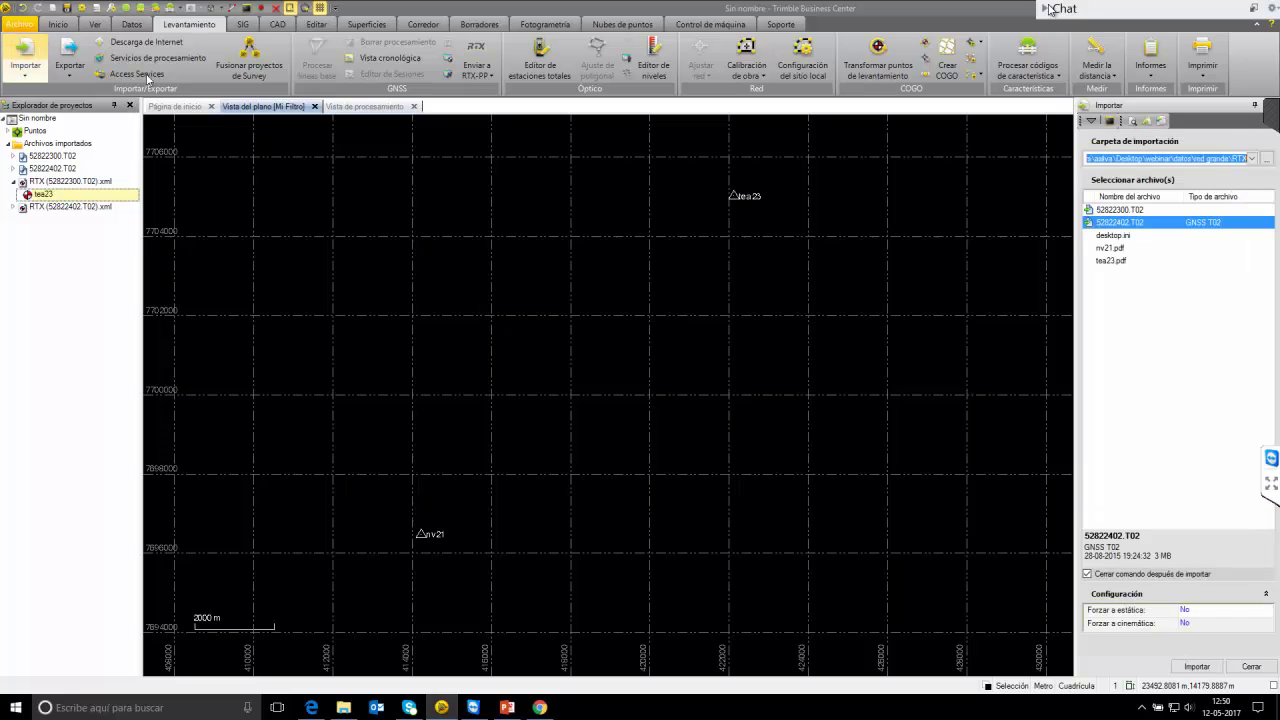
pyautogui.click(1266, 158)
pyautogui.click(640, 438)
pyautogui.click(657, 475)
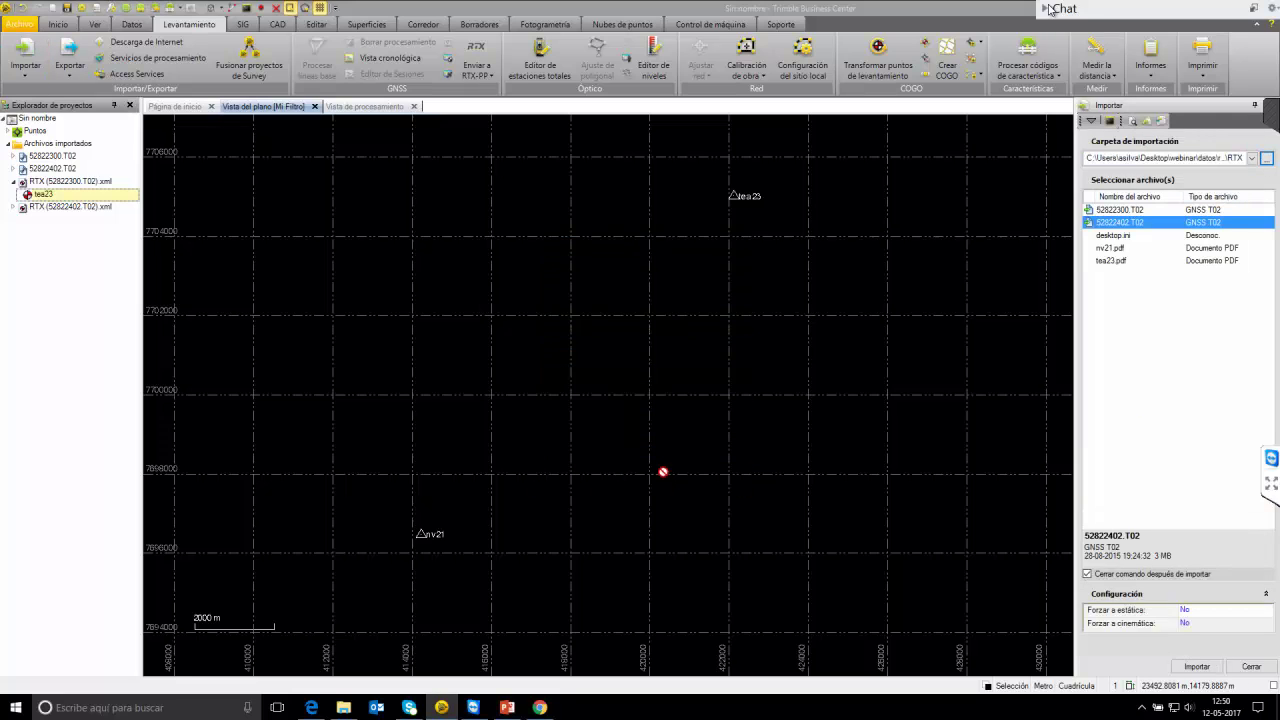
# Select all 64 .T02 files, set Forzar a estática to Sí, and import them.
pyautogui.moveTo(1275, 277); pyautogui.dragTo(1270, 462)
pyautogui.keyDown('shift'); pyautogui.click(1138, 515); pyautogui.keyUp('shift')
pyautogui.scroll(13, 1138, 515)
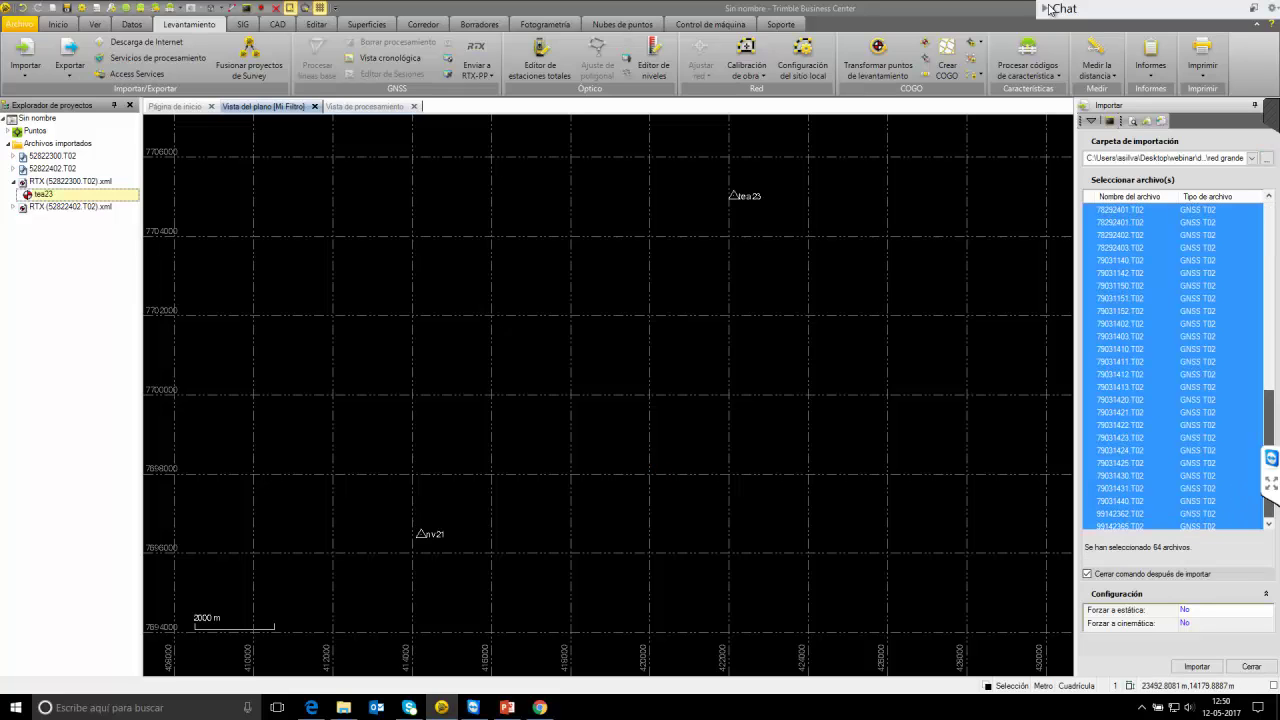
pyautogui.click(1200, 612)
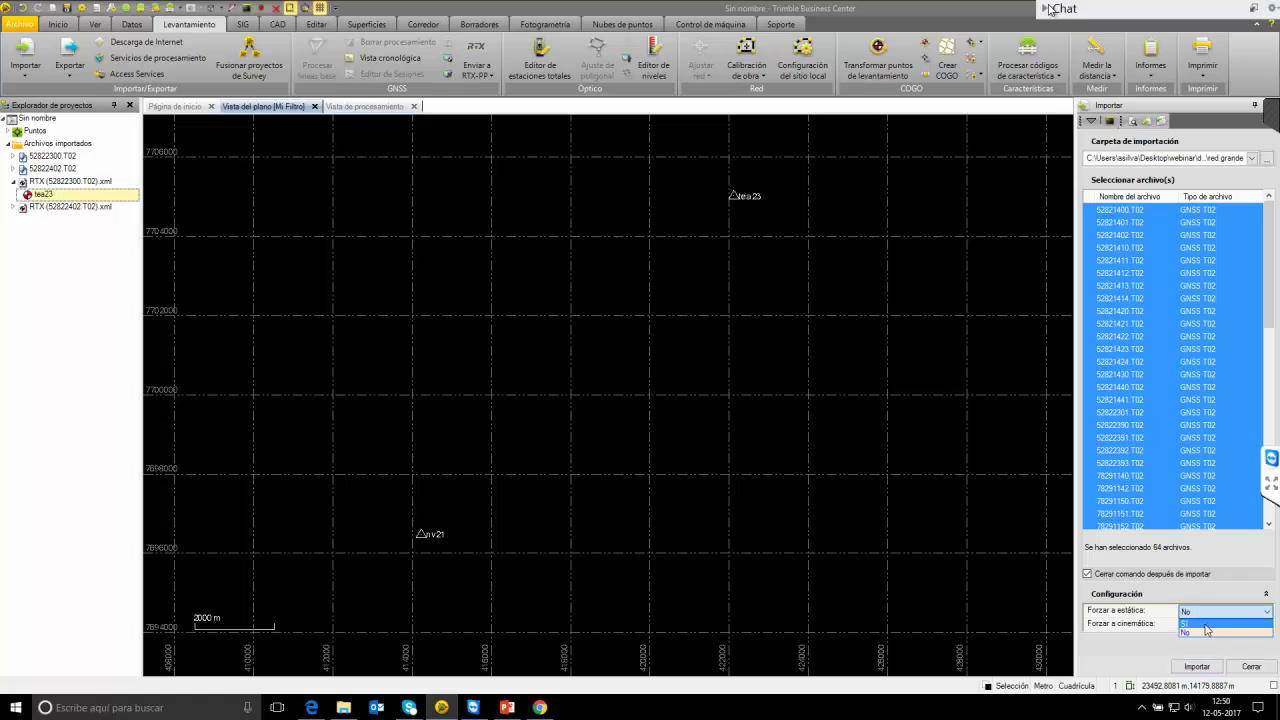
pyautogui.click(1208, 628)
pyautogui.click(1193, 670)
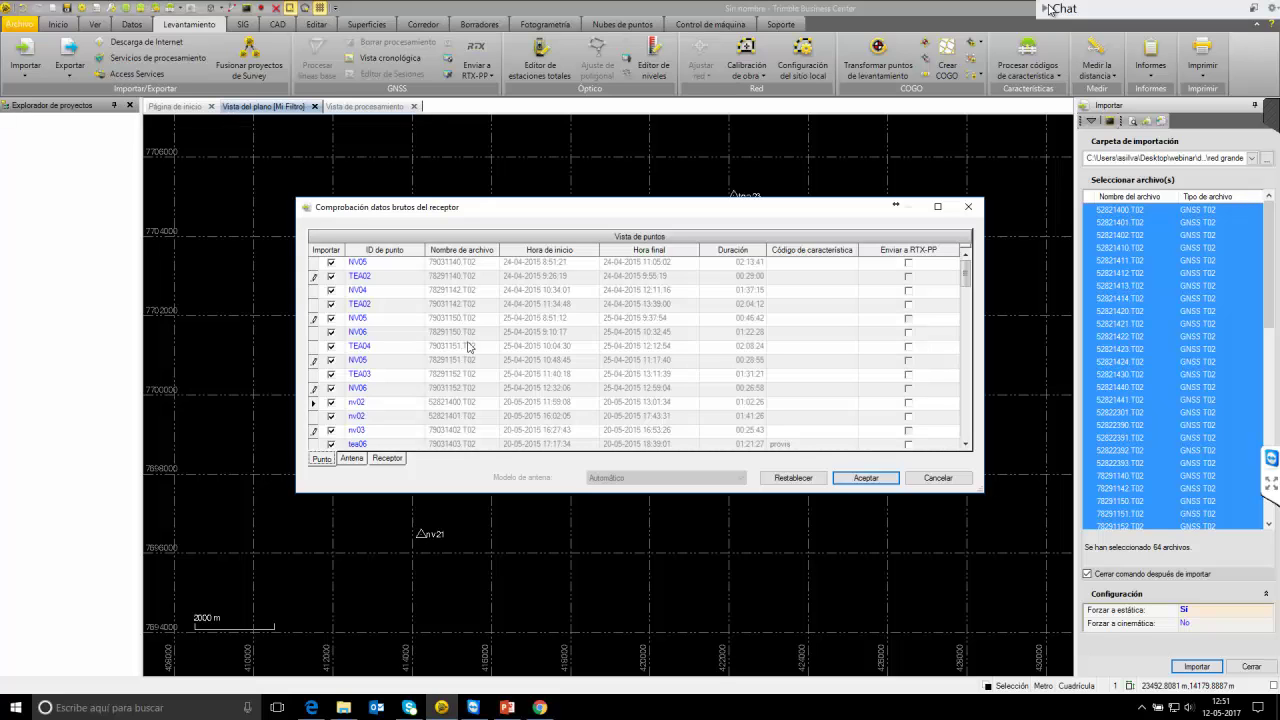
# Review the raw-data rows, including the tea21b occupation, and accept the receiver data check.
pyautogui.moveTo(965, 270); pyautogui.dragTo(965, 432)
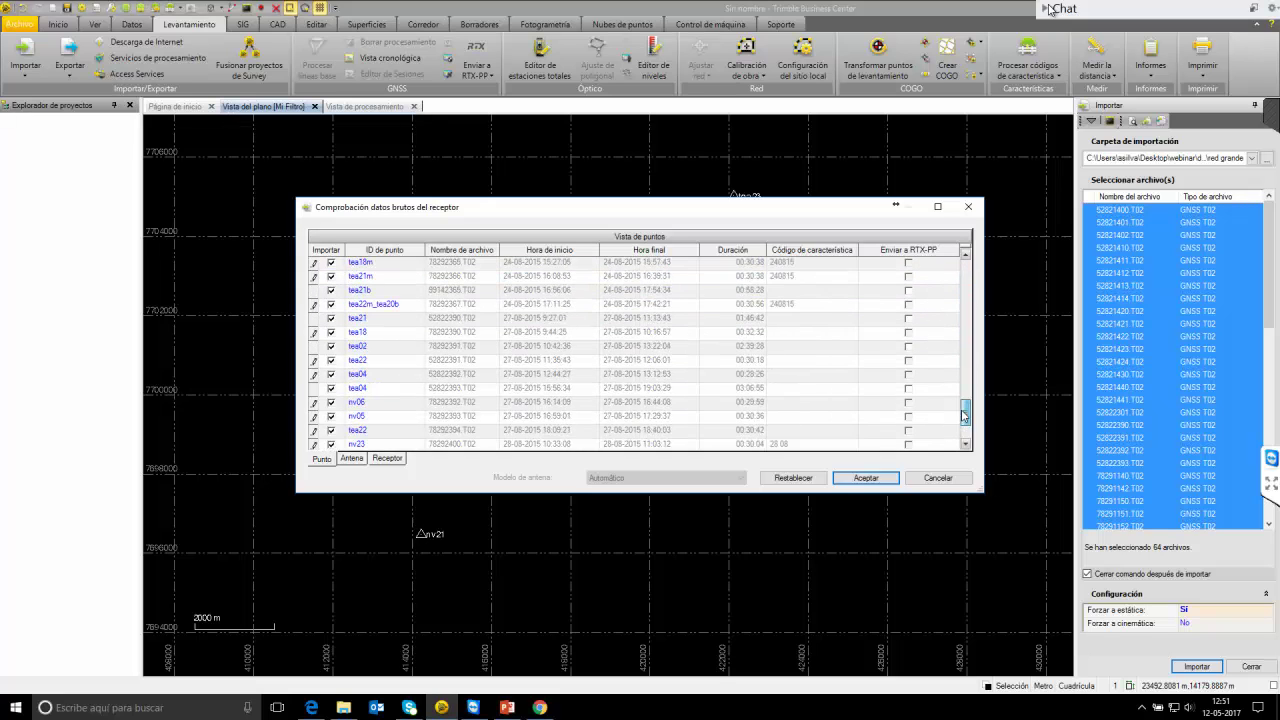
pyautogui.click(403, 319)
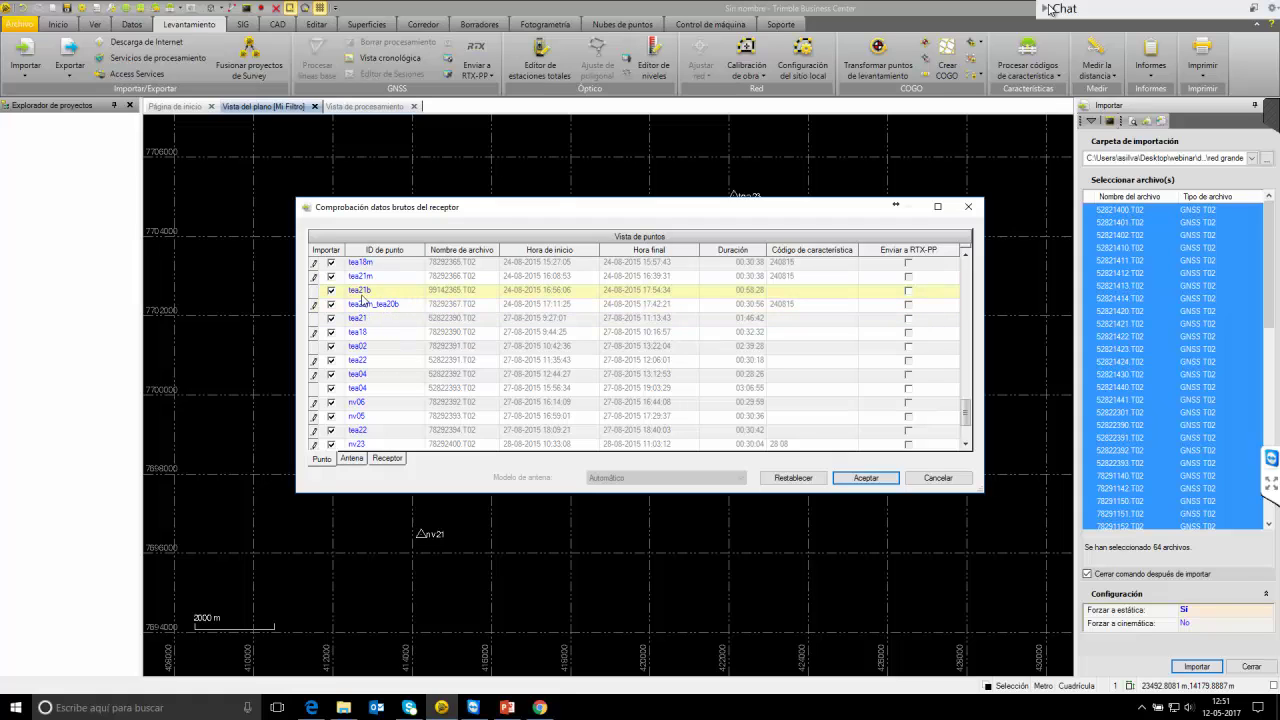
pyautogui.moveTo(966, 414); pyautogui.dragTo(967, 430)
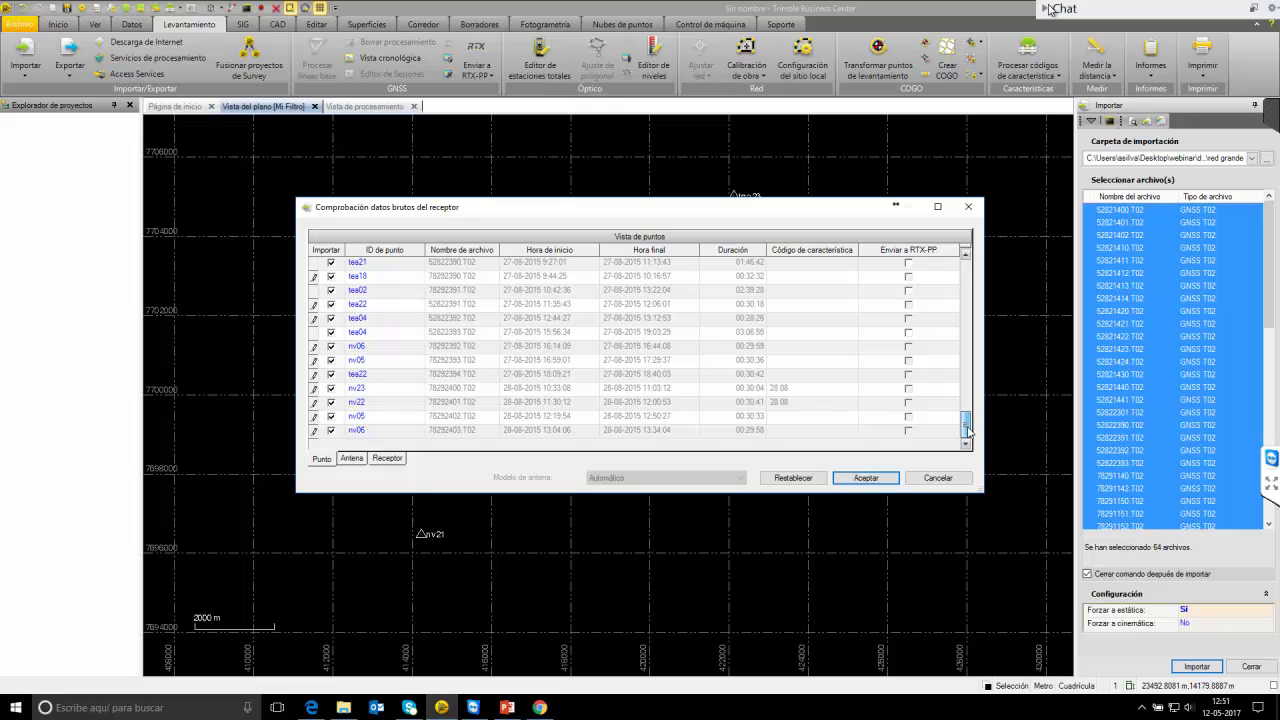
pyautogui.moveTo(967, 432); pyautogui.dragTo(955, 267)
pyautogui.scroll(3, 872, 478)
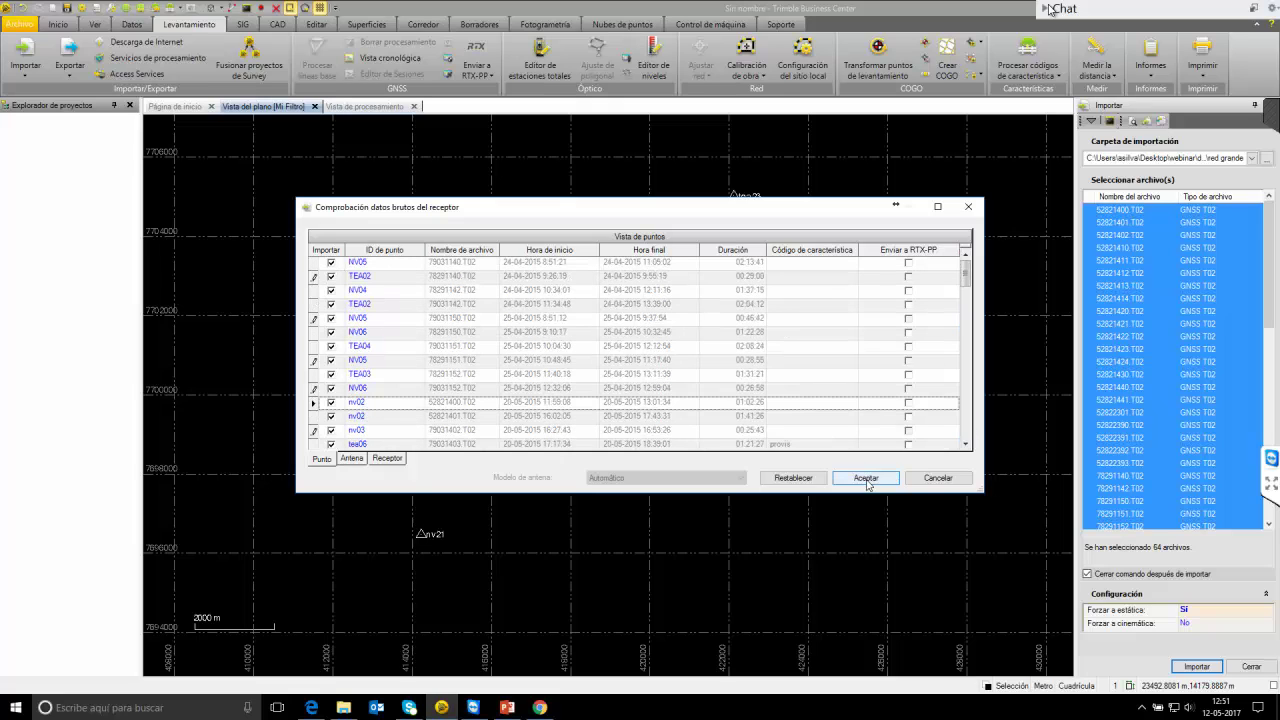
pyautogui.click(866, 478)
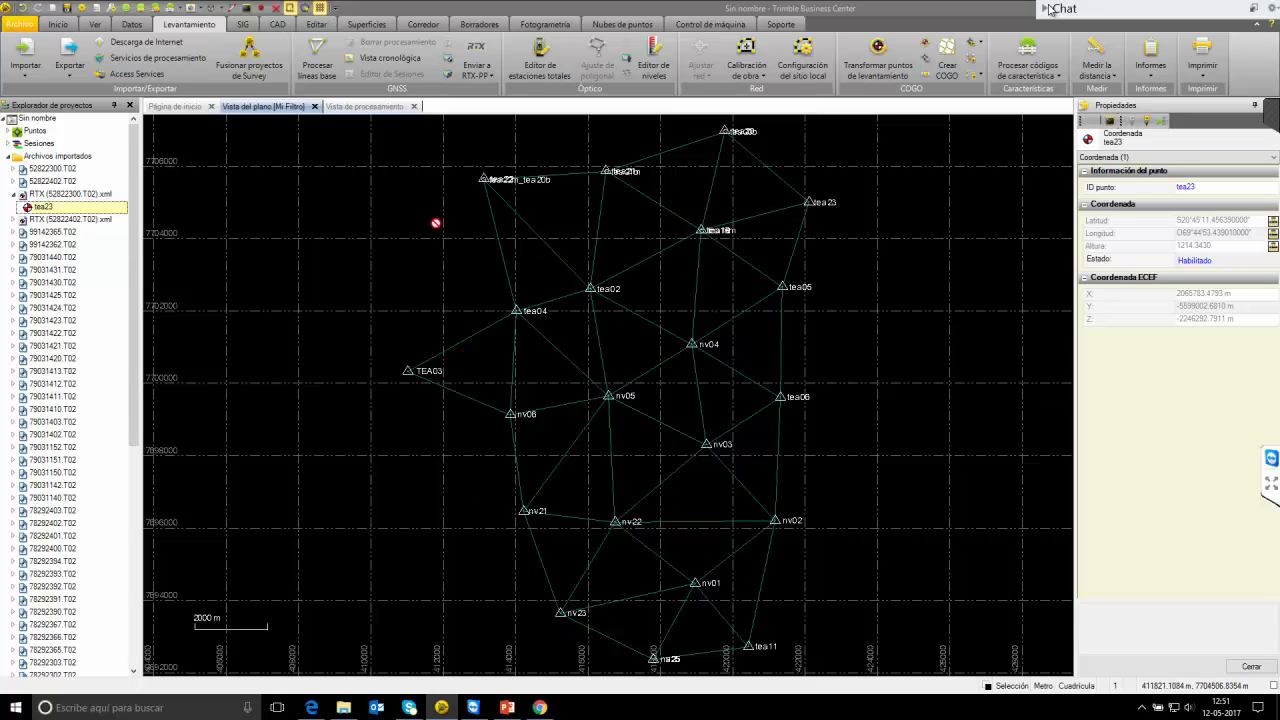
# Combine the overlapping duplicate points near tea22, tea21, tea20 and tea18 with Combinar puntos.
pyautogui.click(316, 25)
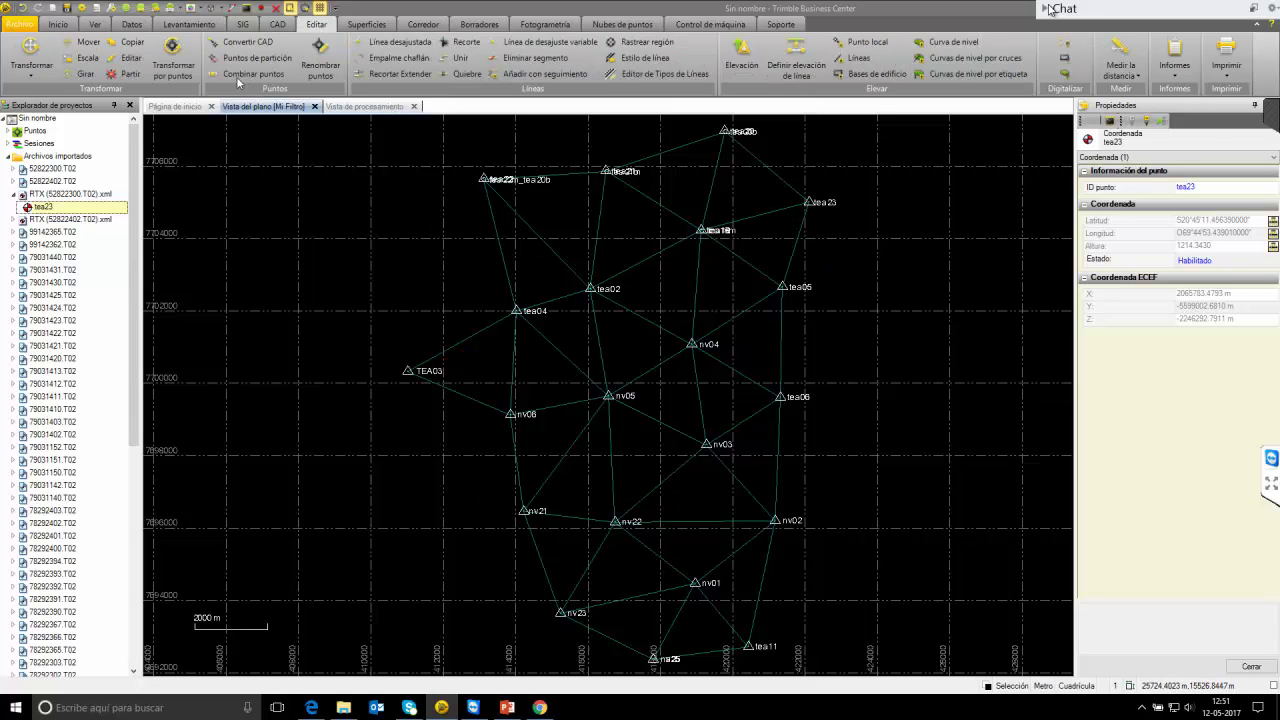
pyautogui.click(1050, 9)
pyautogui.click(238, 78)
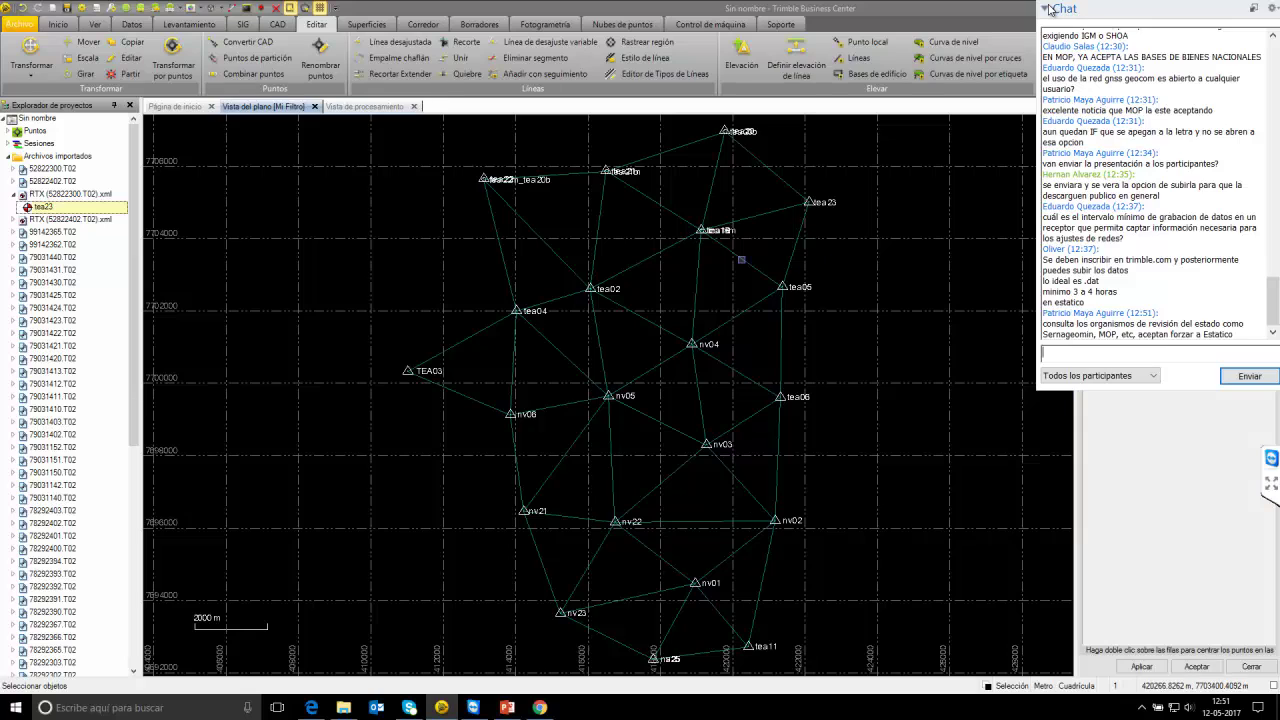
pyautogui.moveTo(450, 153); pyautogui.dragTo(576, 208)
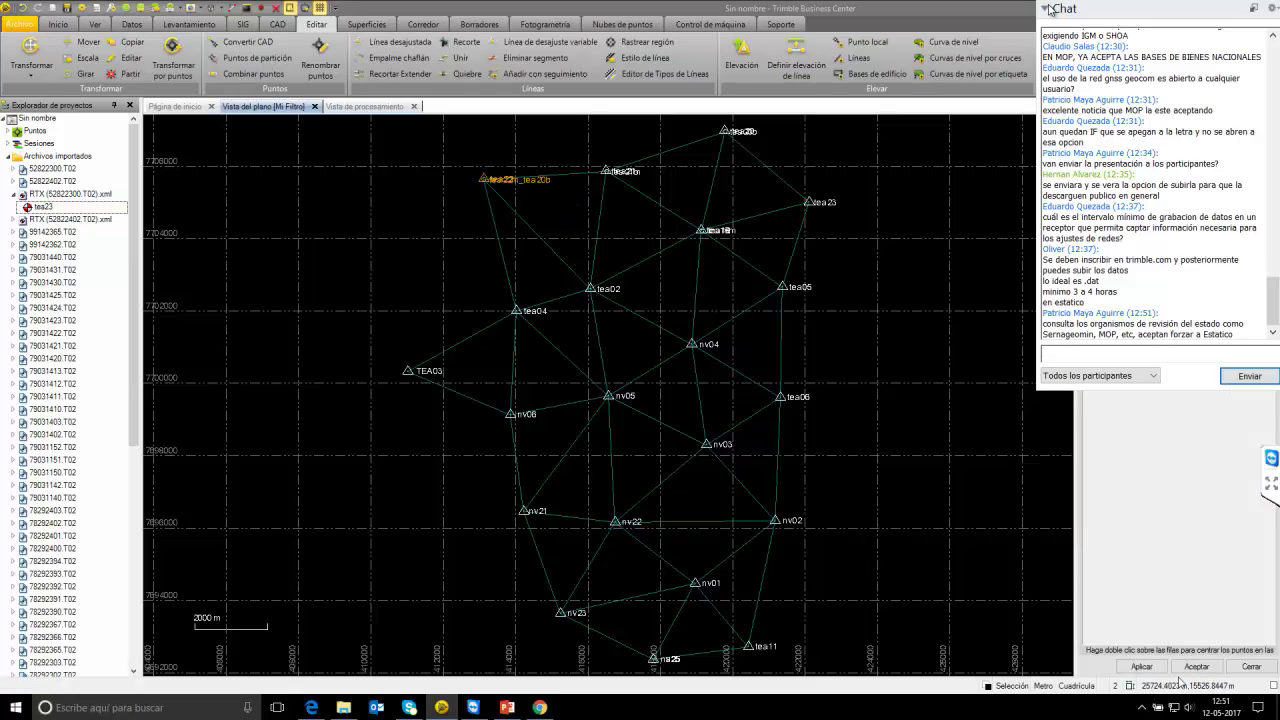
pyautogui.click(1141, 666)
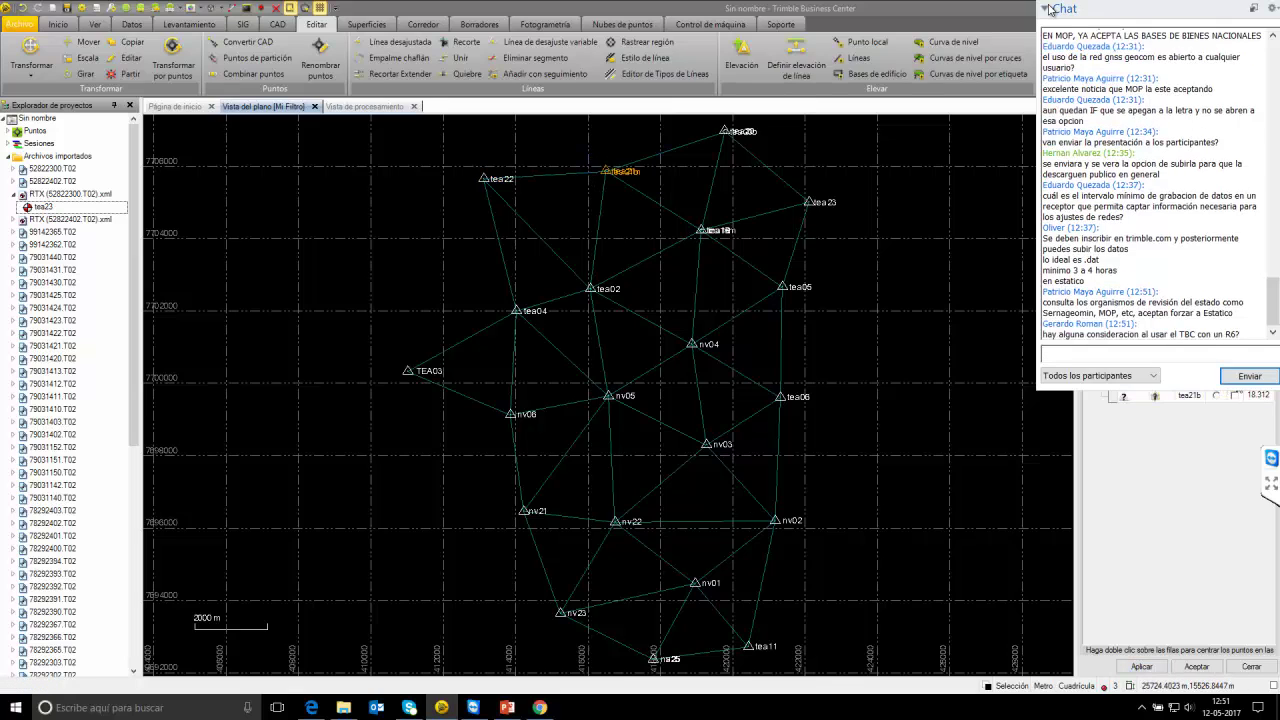
pyautogui.click(1141, 666)
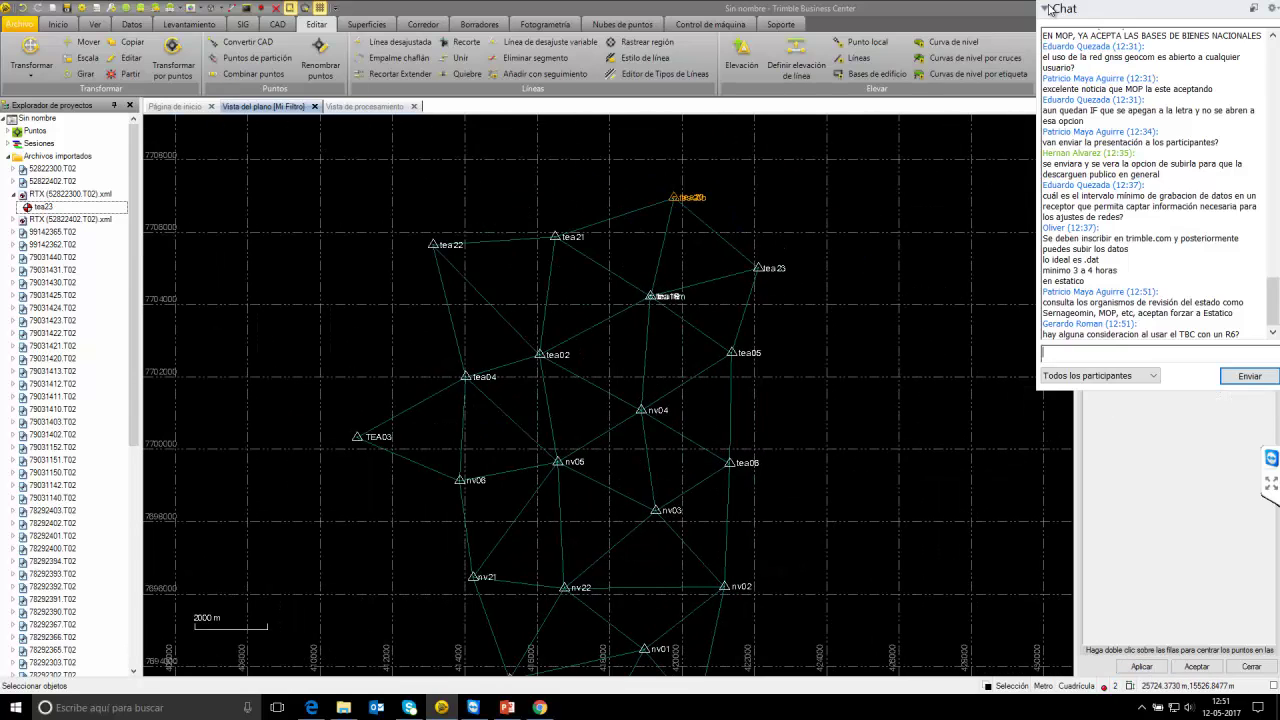
pyautogui.click(1141, 666)
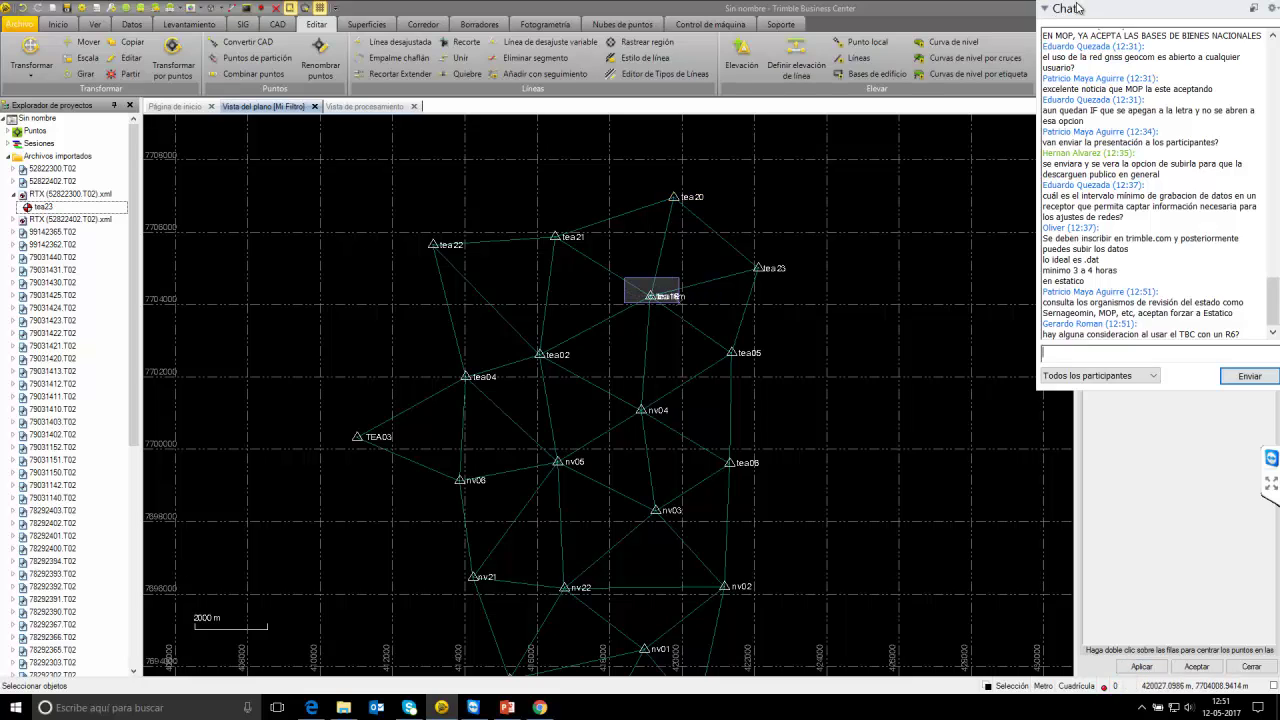
pyautogui.click(1060, 9)
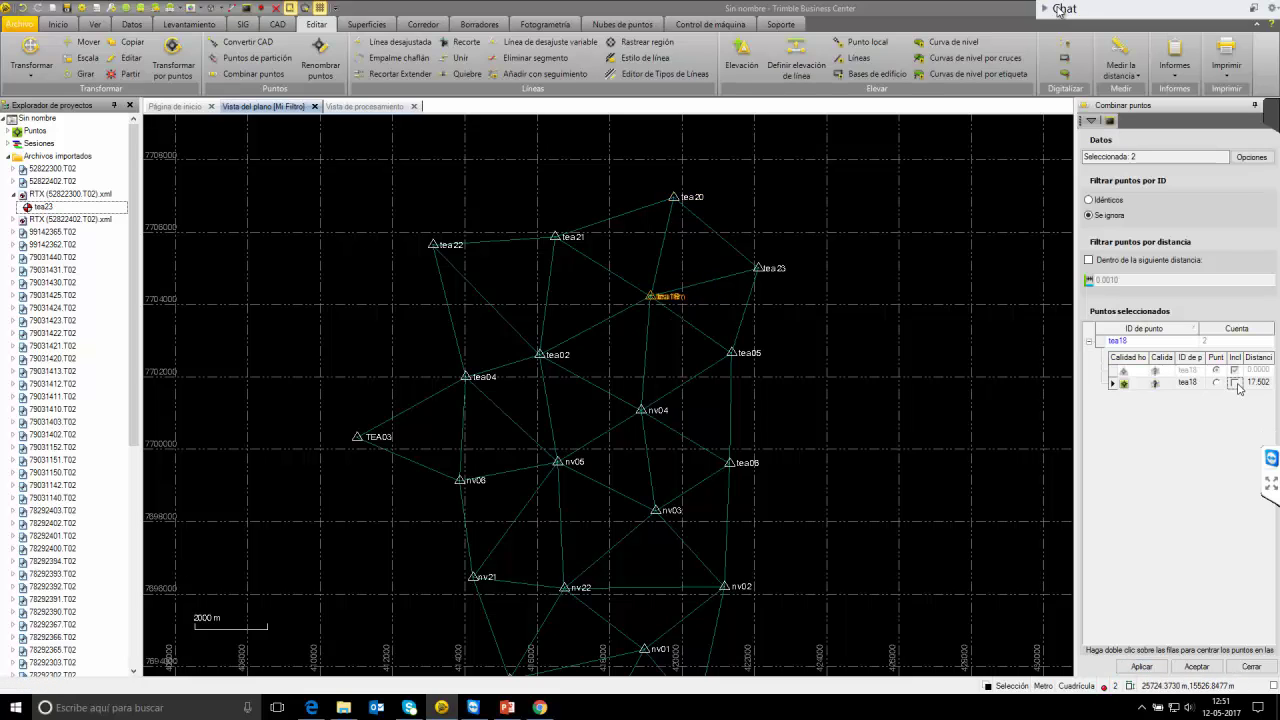
pyautogui.click(1141, 666)
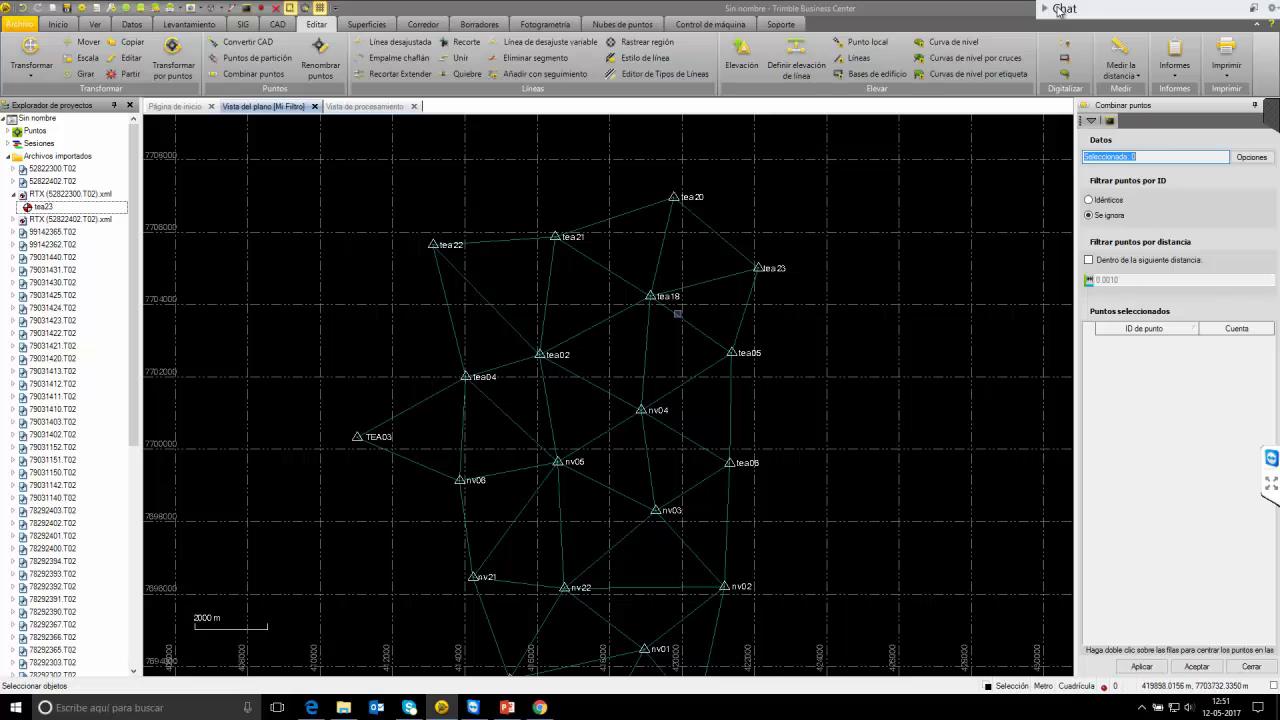
# Merge the duplicate na25 point into nv25 by including it in the combine.
pyautogui.moveTo(592, 432); pyautogui.dragTo(588, 315)
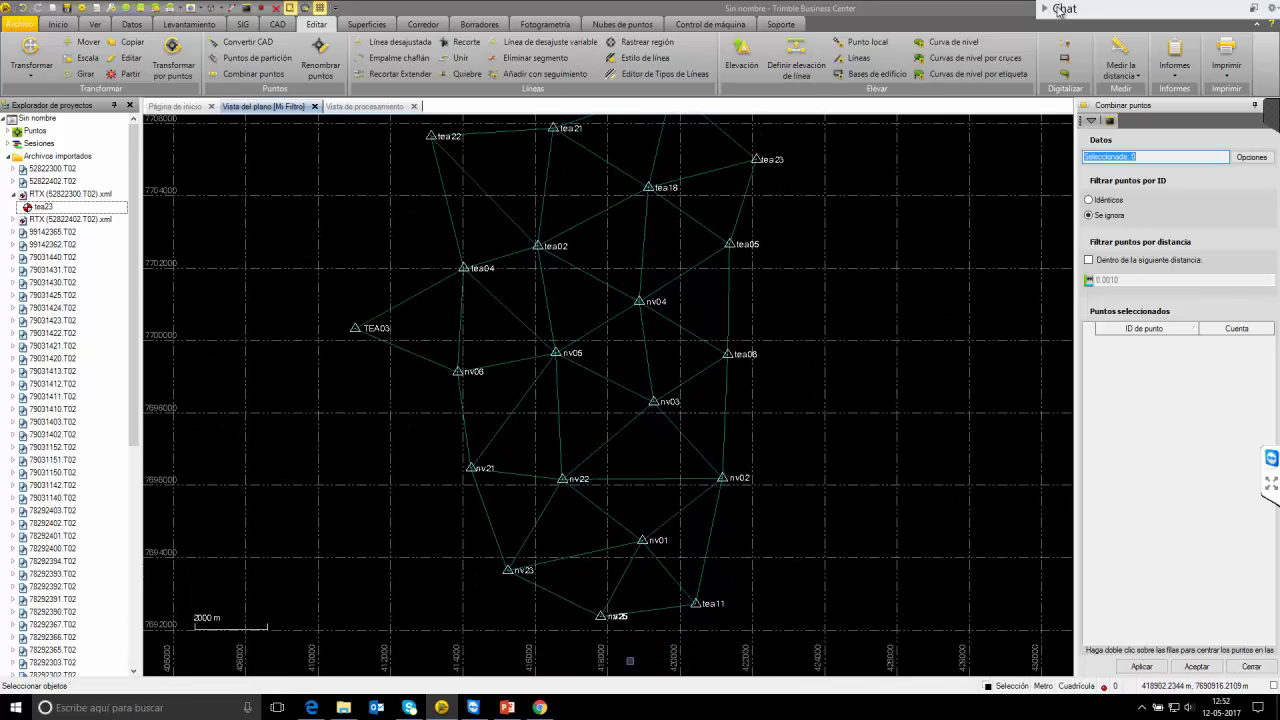
pyautogui.click(597, 606)
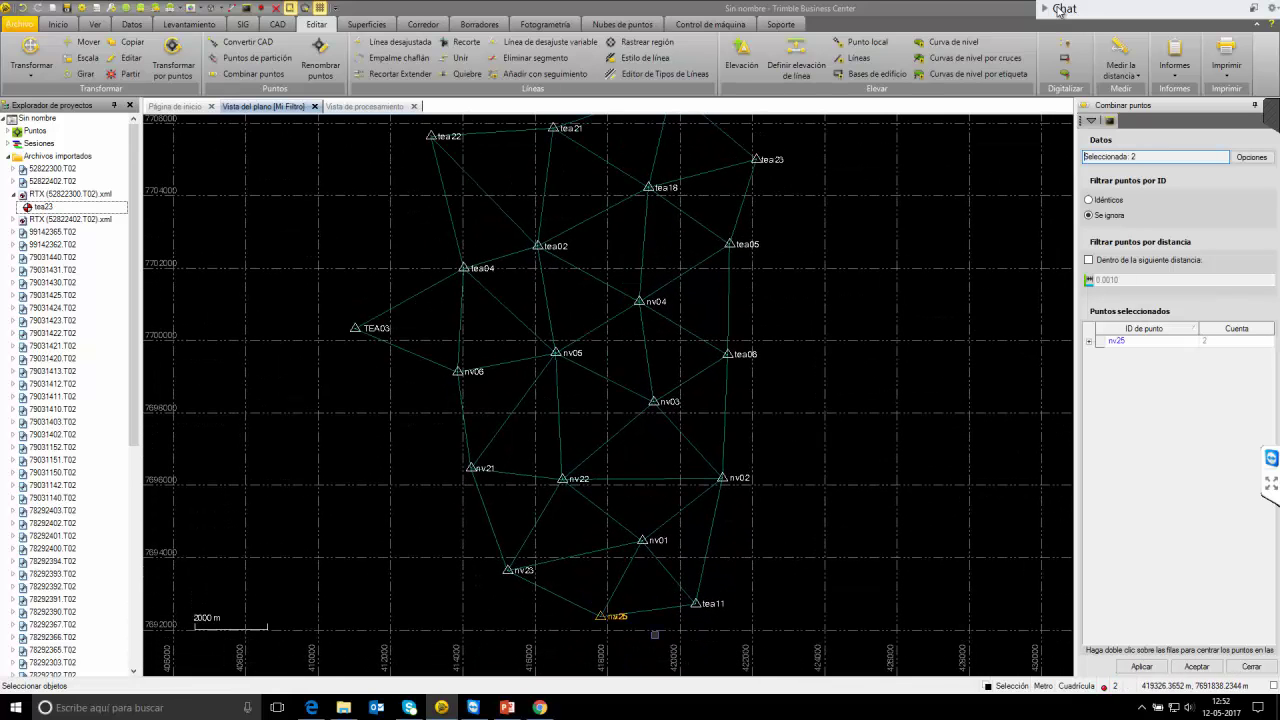
pyautogui.click(1089, 342)
pyautogui.click(1234, 383)
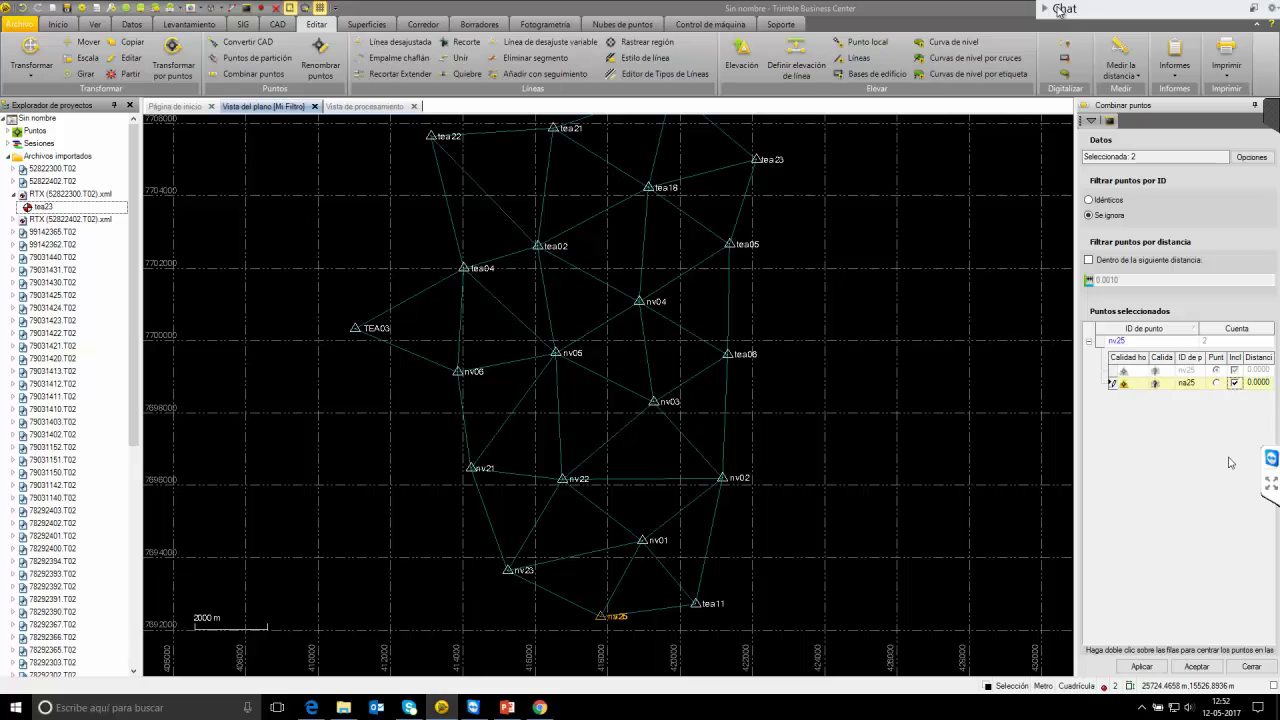
pyautogui.click(1143, 666)
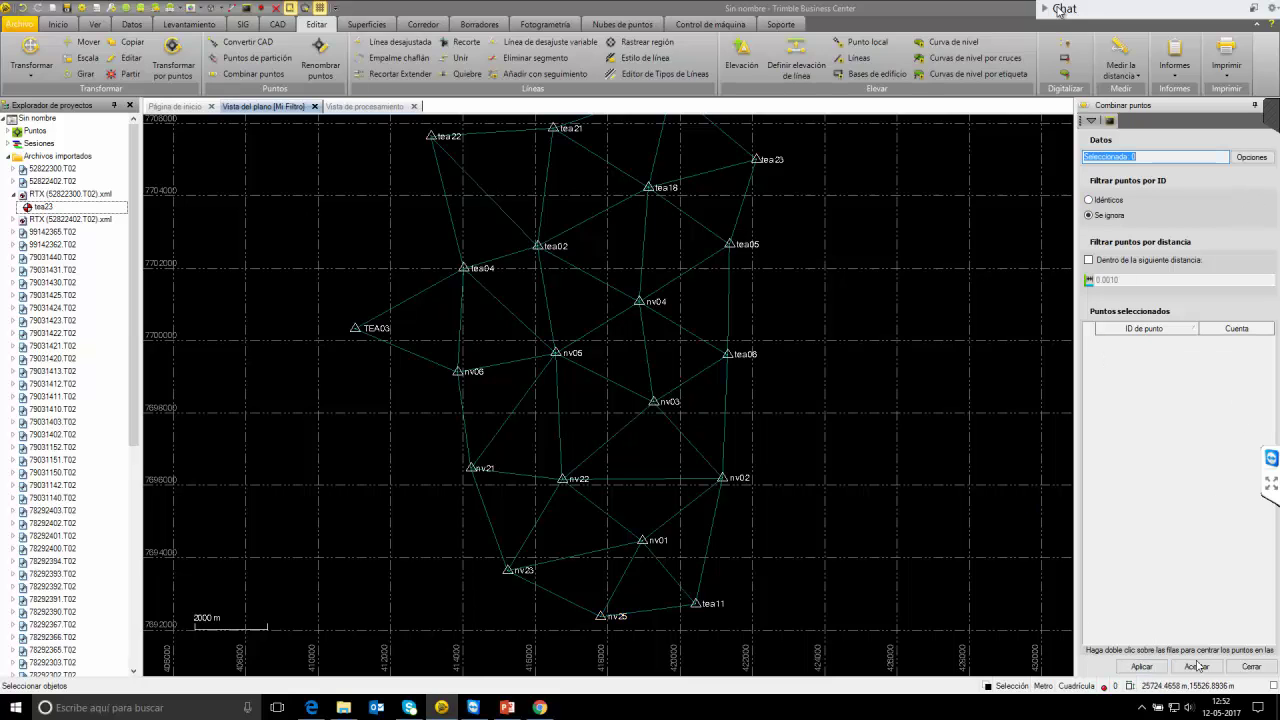
pyautogui.scroll(-2, 630, 336)
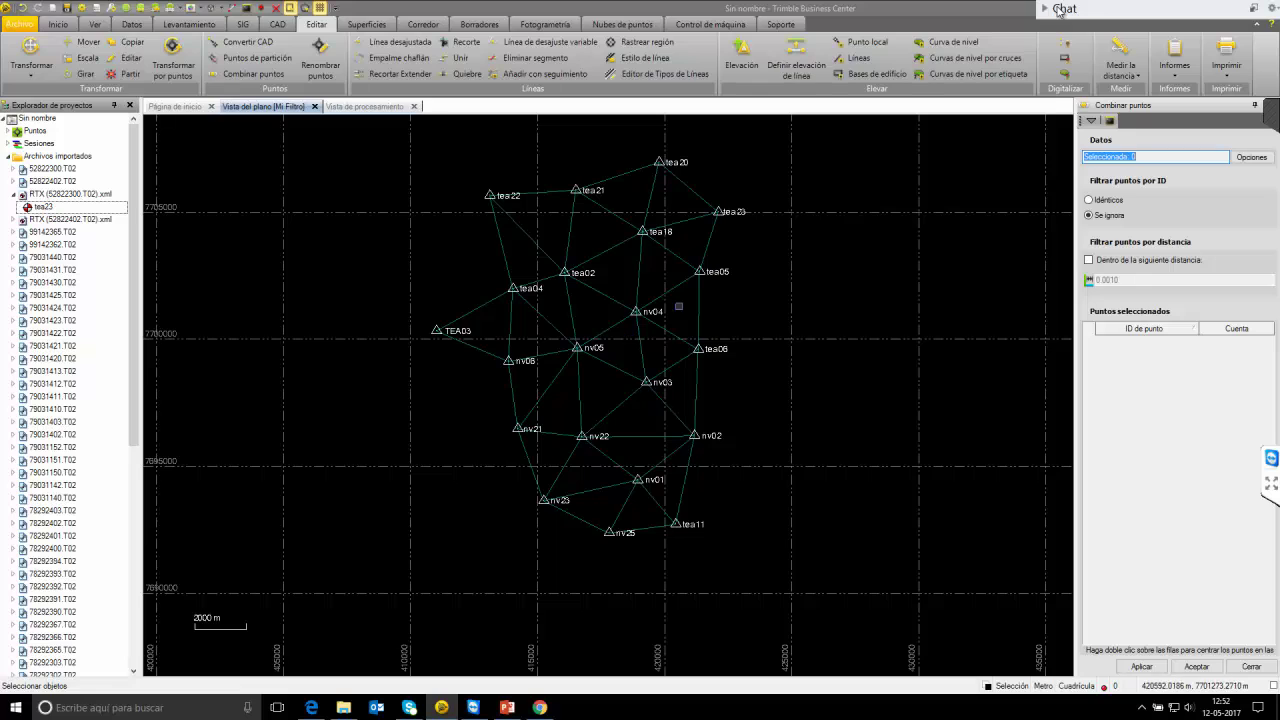
# Replace nv01's two global coordinates with one office coordinate: unknown latitude quality, Calidad cartográfica height.
pyautogui.click(9, 157)
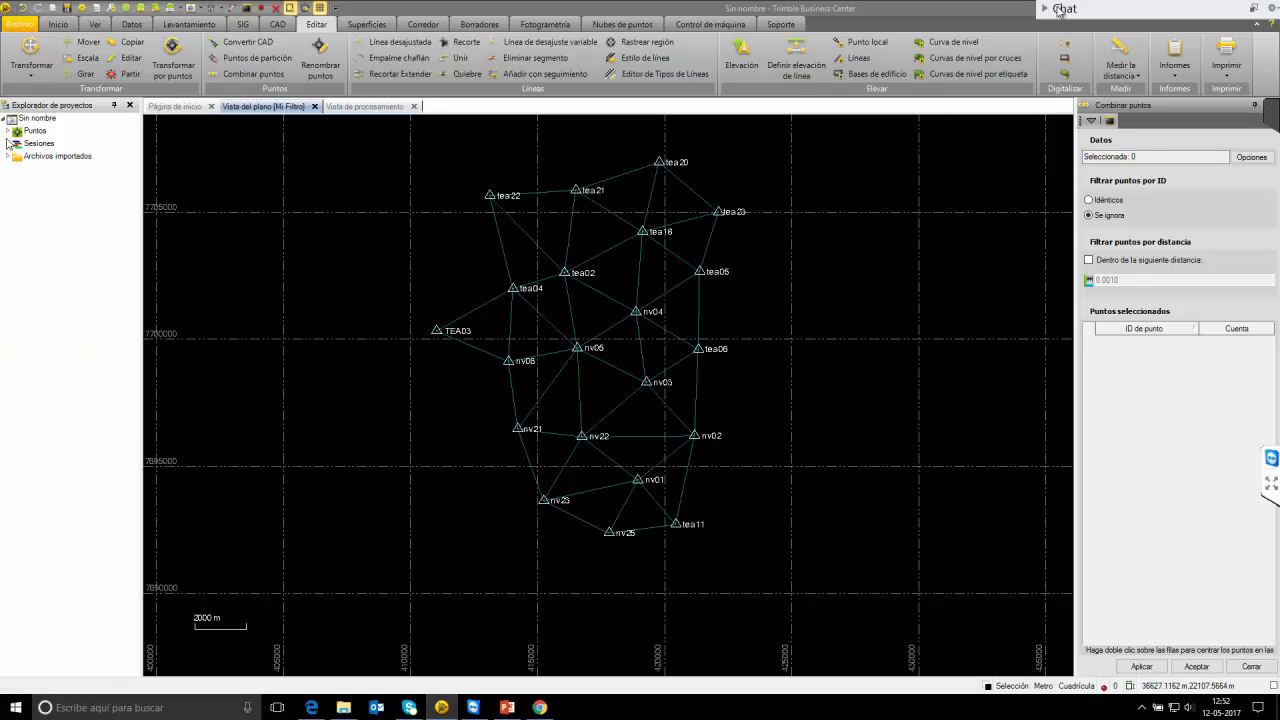
pyautogui.click(9, 133)
pyautogui.doubleClick(36, 143)
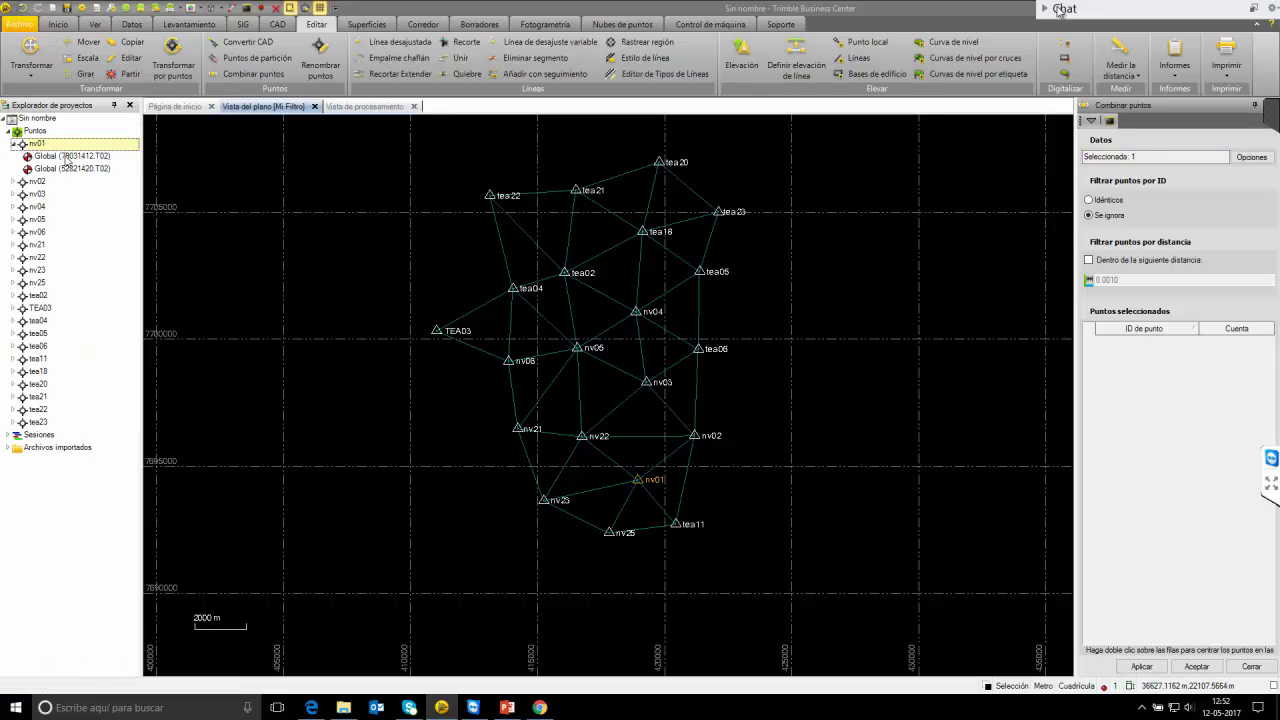
pyautogui.click(72, 156)
pyautogui.keyDown('ctrl'); pyautogui.click(90, 170); pyautogui.keyUp('ctrl')
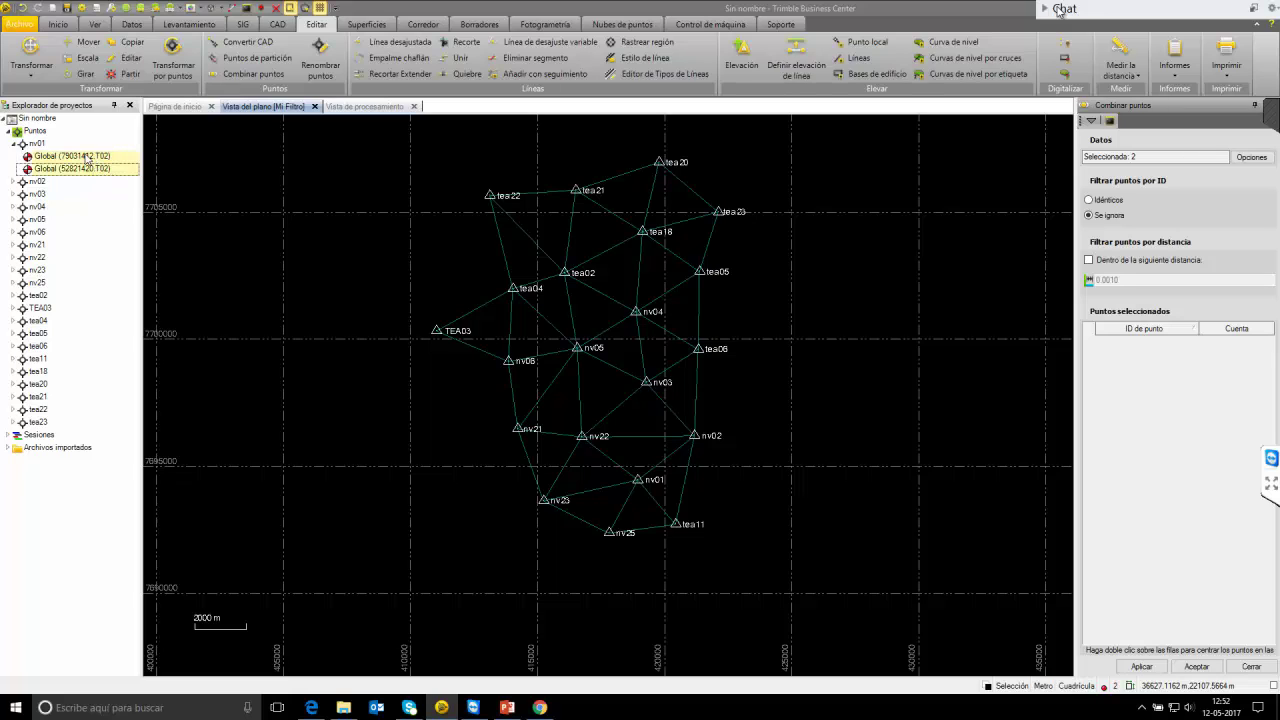
pyautogui.rightClick(102, 167)
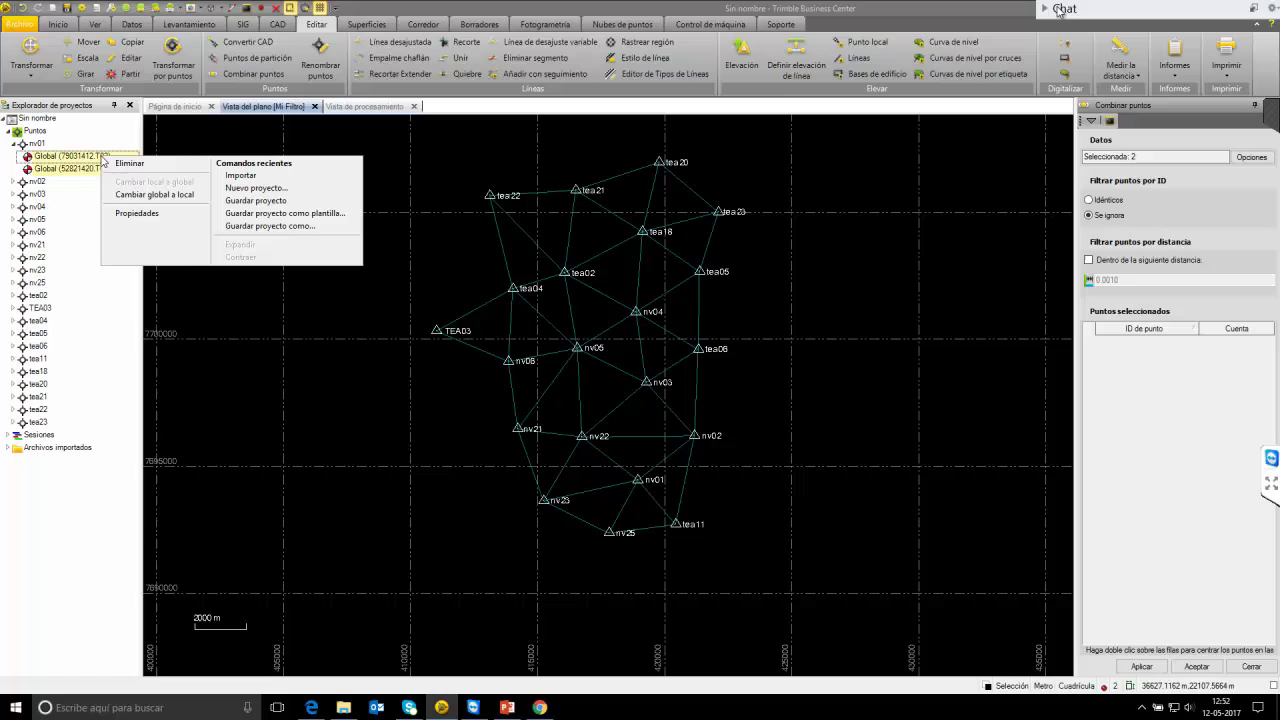
pyautogui.click(145, 211)
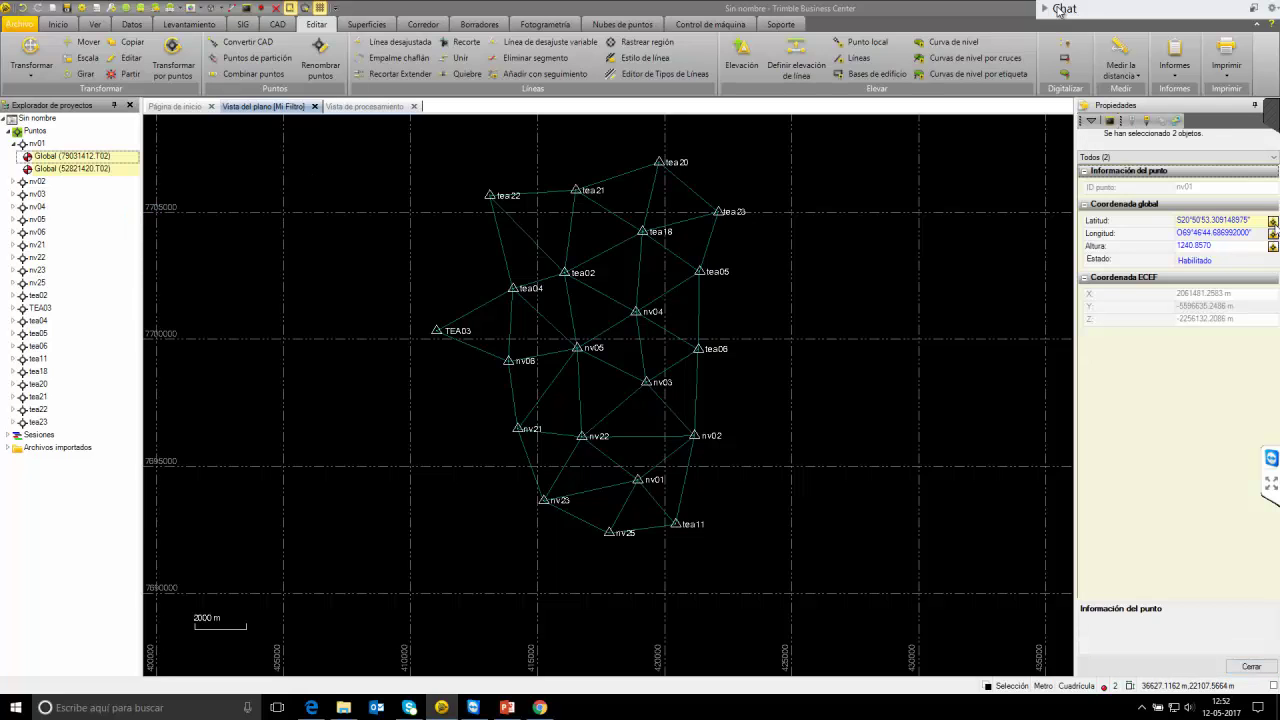
pyautogui.click(1272, 221)
pyautogui.click(1207, 281)
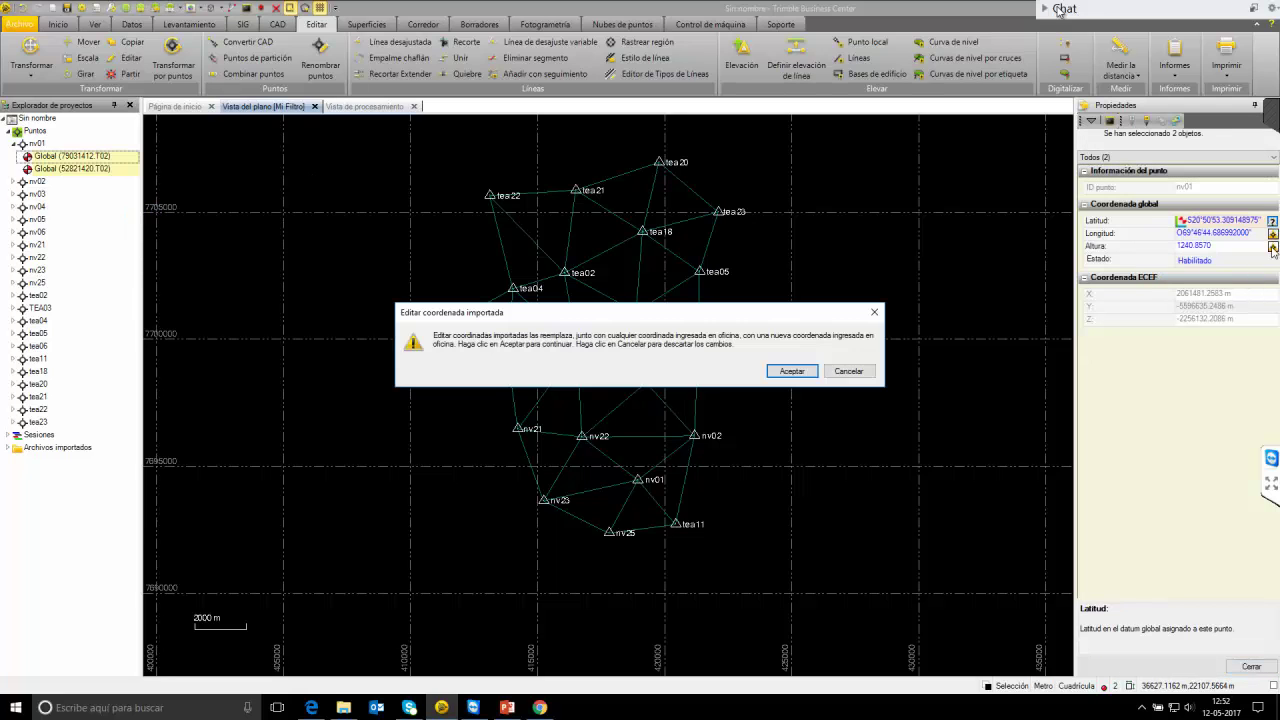
pyautogui.click(786, 374)
pyautogui.click(1272, 247)
pyautogui.click(1205, 291)
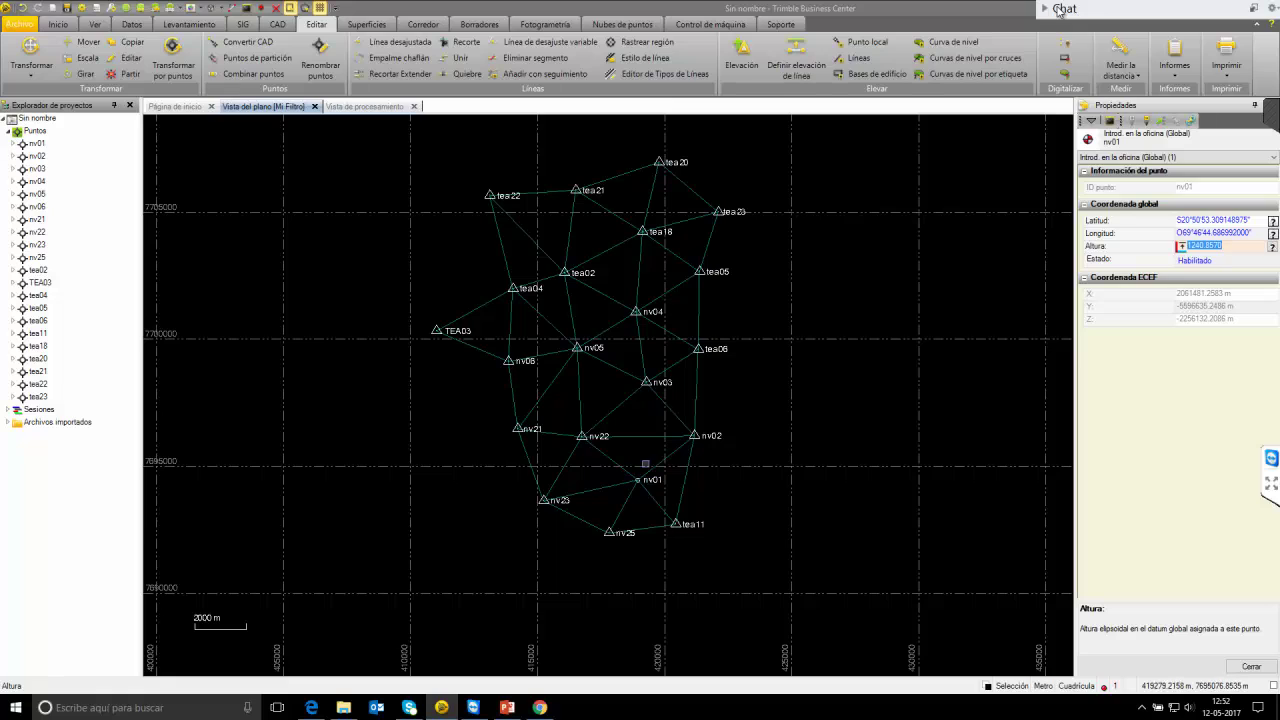
# Merge nv02's four global coordinates into one office coordinate with unknown latitude quality and a set height quality.
pyautogui.click(13, 156)
pyautogui.click(50, 168)
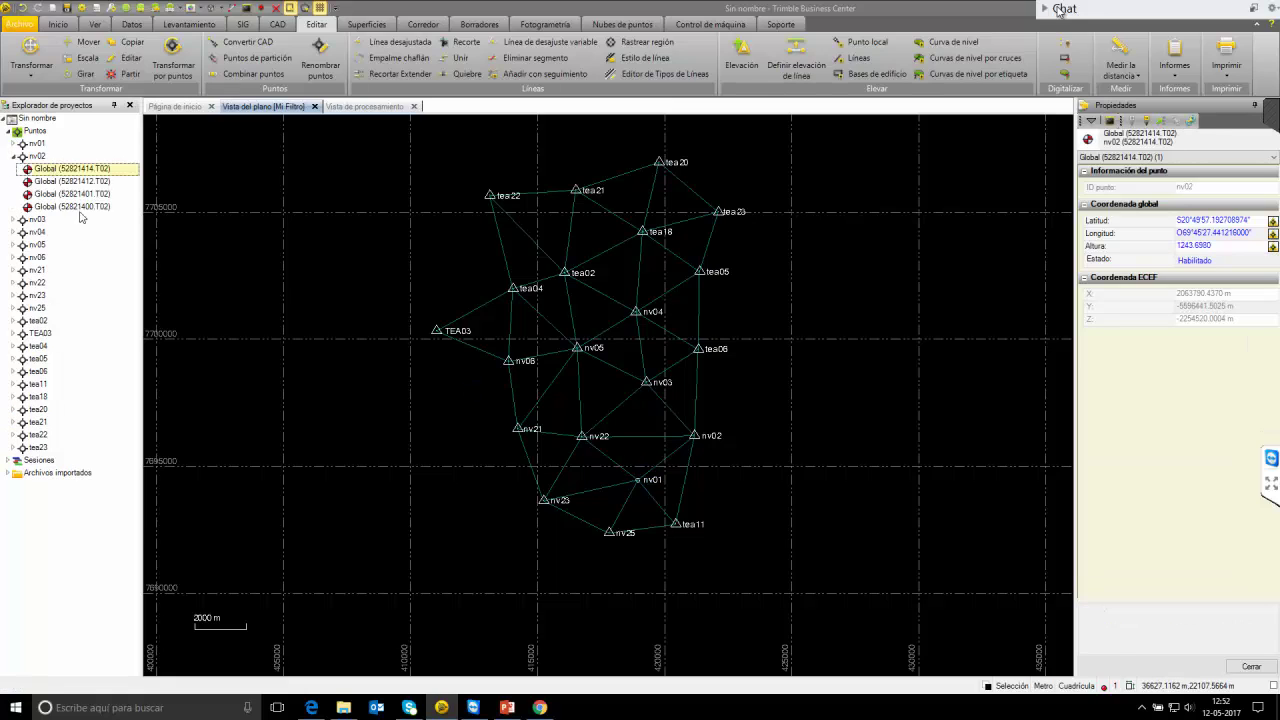
pyautogui.keyDown('shift'); pyautogui.click(85, 206); pyautogui.keyUp('shift')
pyautogui.click(1272, 221)
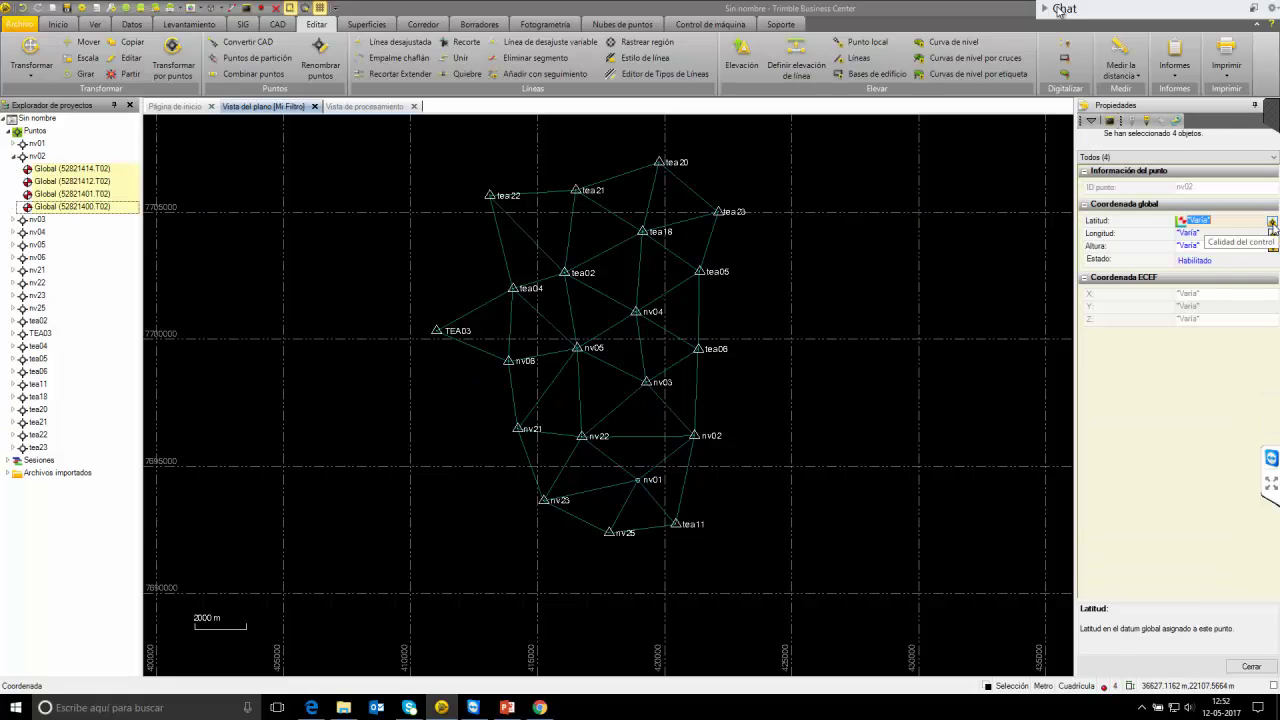
pyautogui.click(1272, 221)
pyautogui.click(1206, 280)
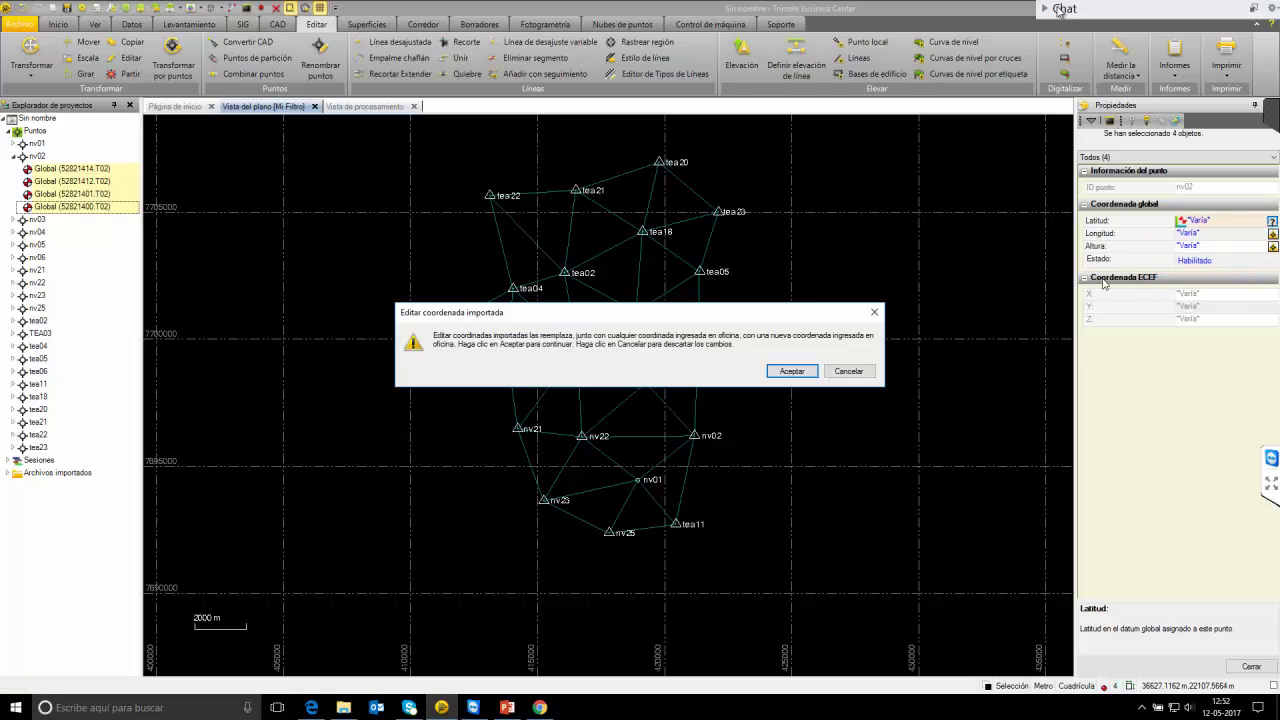
pyautogui.click(712, 370)
pyautogui.click(1272, 246)
pyautogui.click(1272, 246)
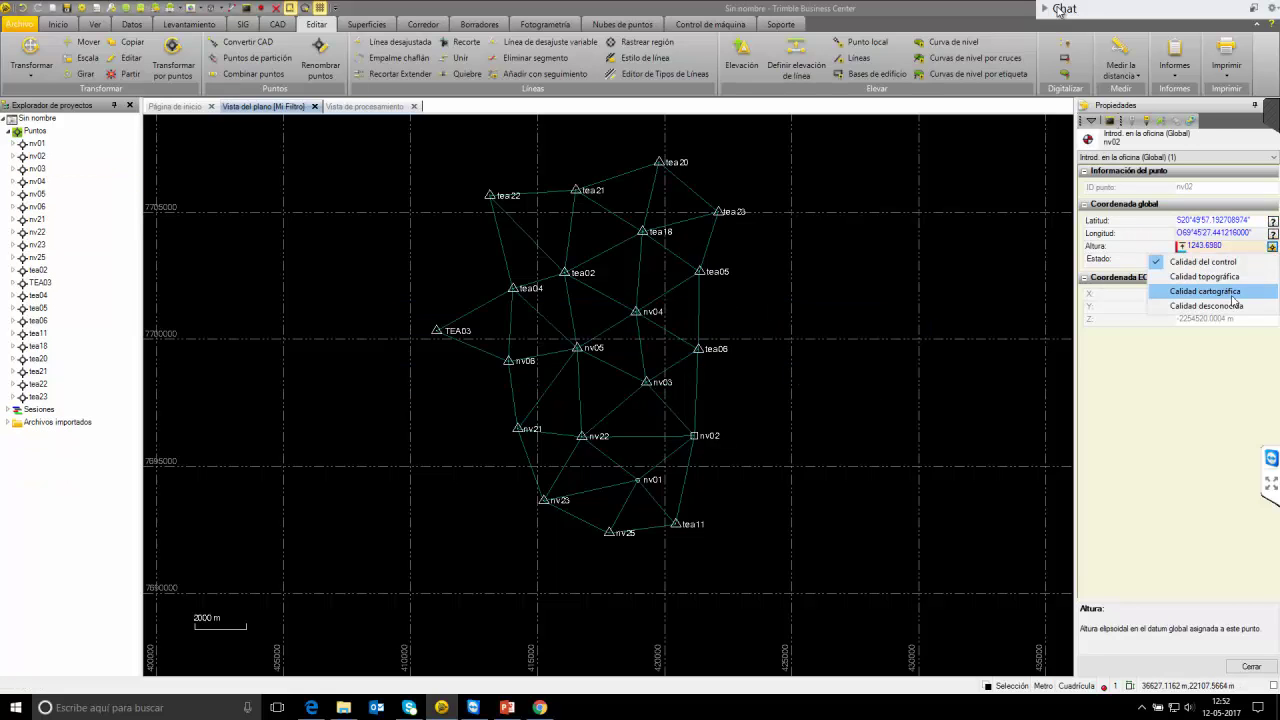
pyautogui.click(1206, 303)
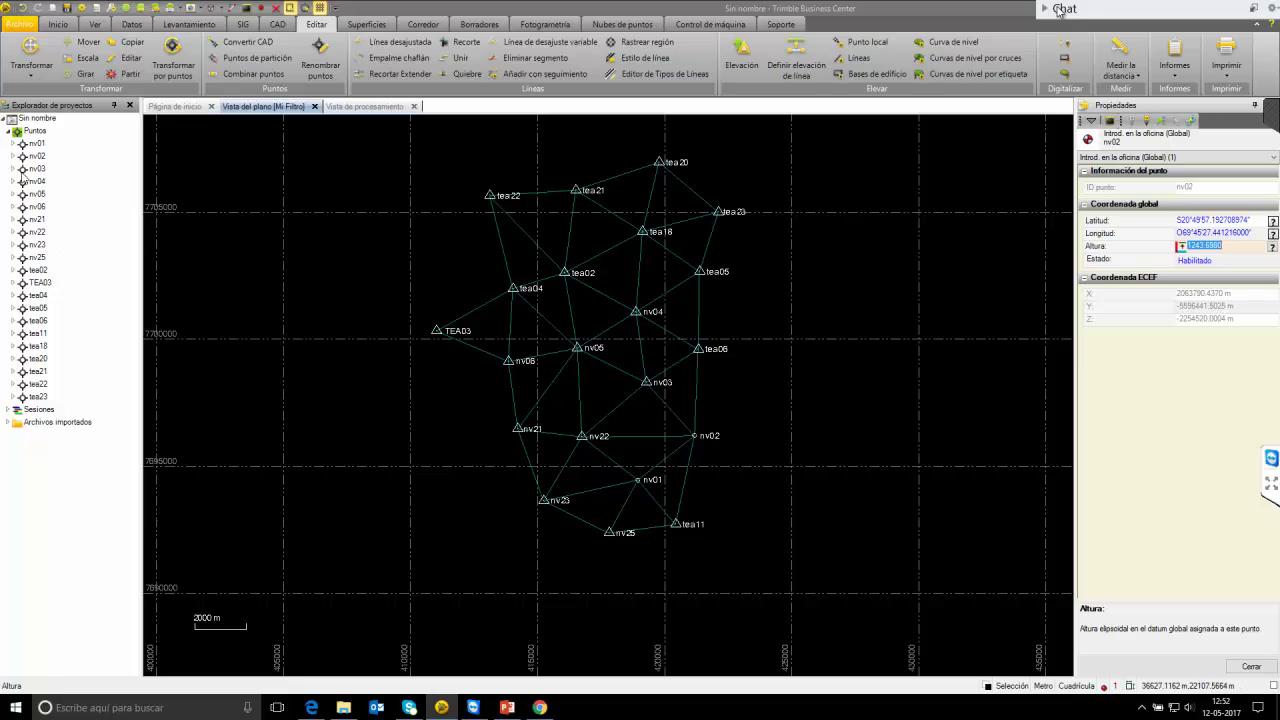
# Merge nv03's five global coordinates into one office coordinate with unknown latitude and height quality.
pyautogui.click(13, 169)
pyautogui.click(60, 181)
pyautogui.keyDown('shift'); pyautogui.click(90, 233); pyautogui.keyUp('shift')
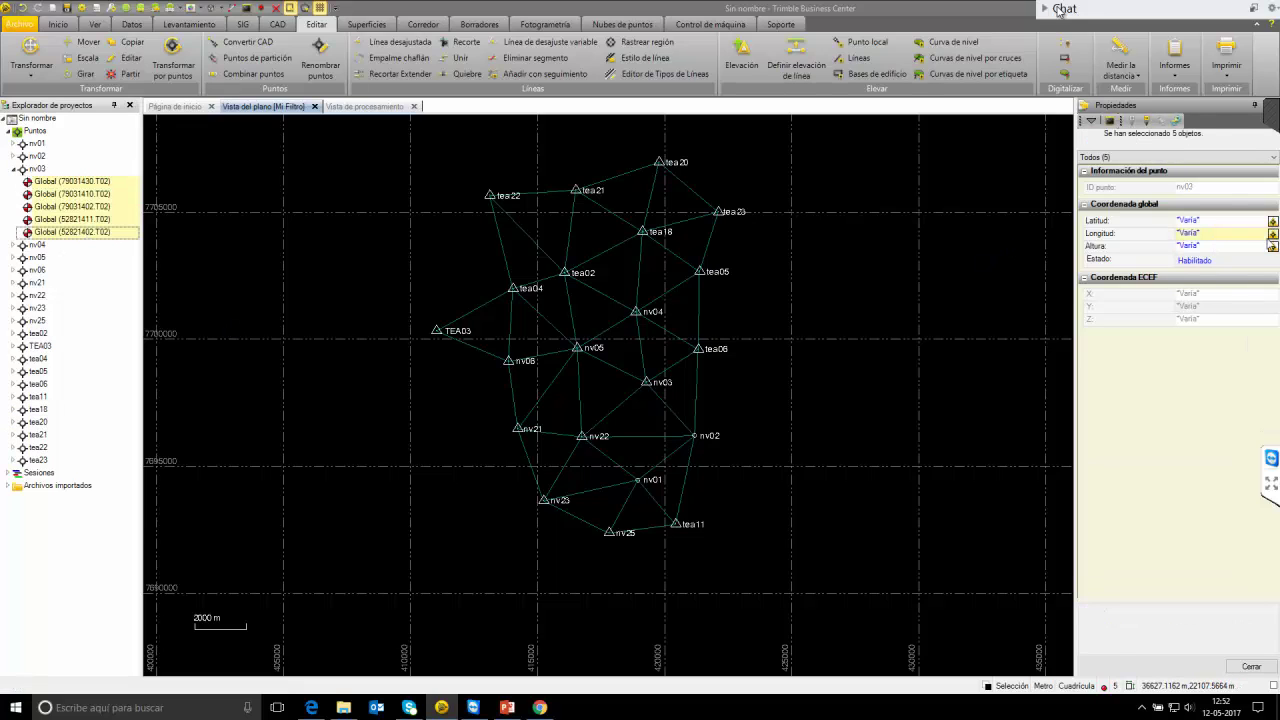
pyautogui.click(1262, 221)
pyautogui.click(1272, 221)
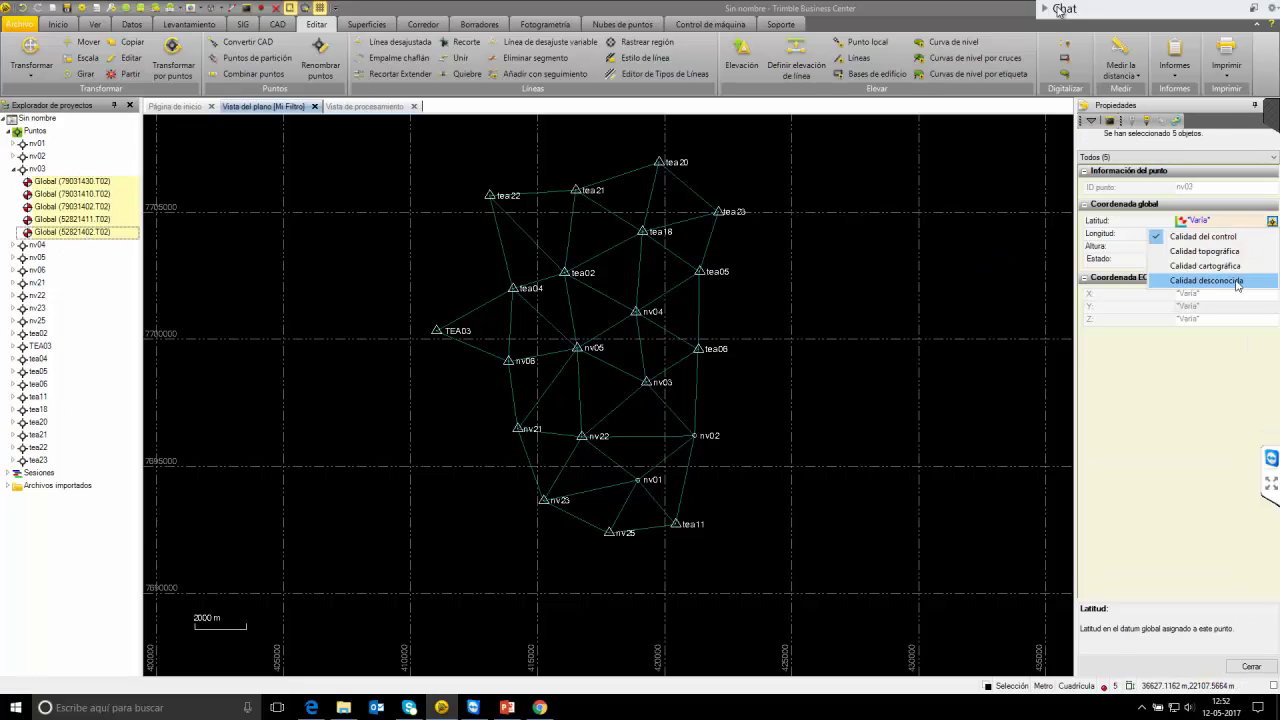
pyautogui.click(1272, 253)
pyautogui.click(790, 372)
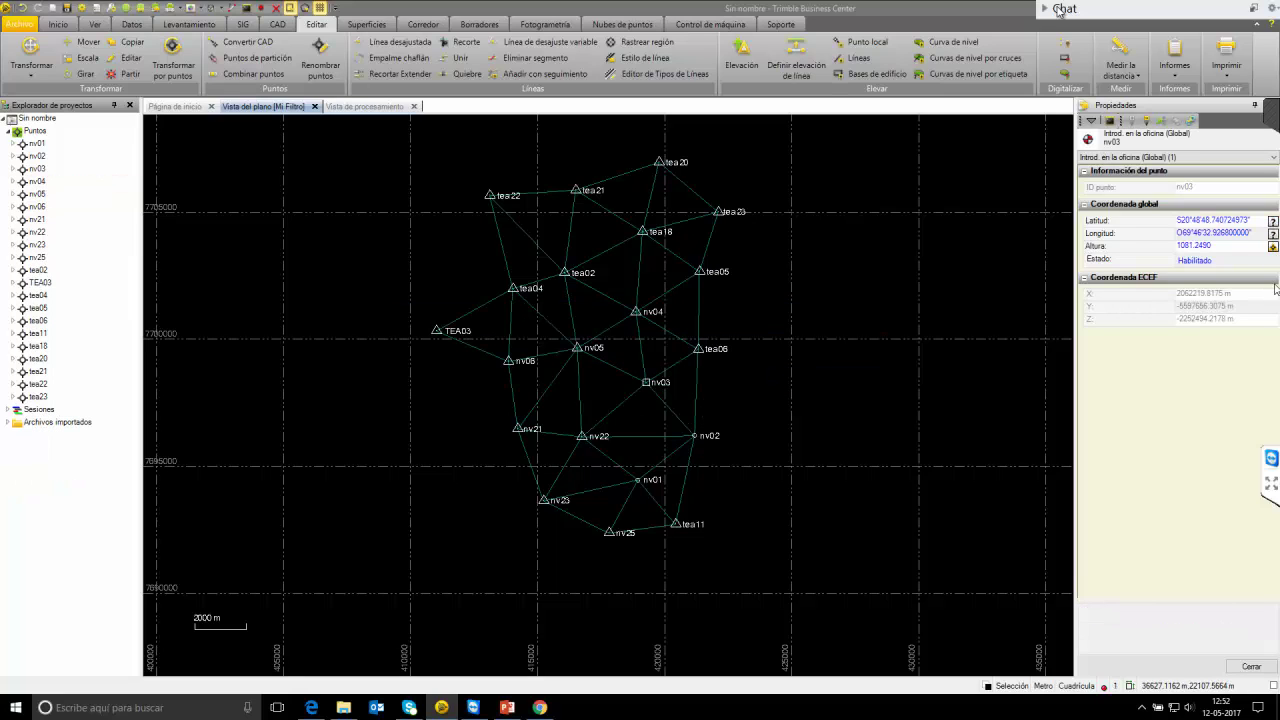
pyautogui.click(1272, 246)
pyautogui.click(1239, 306)
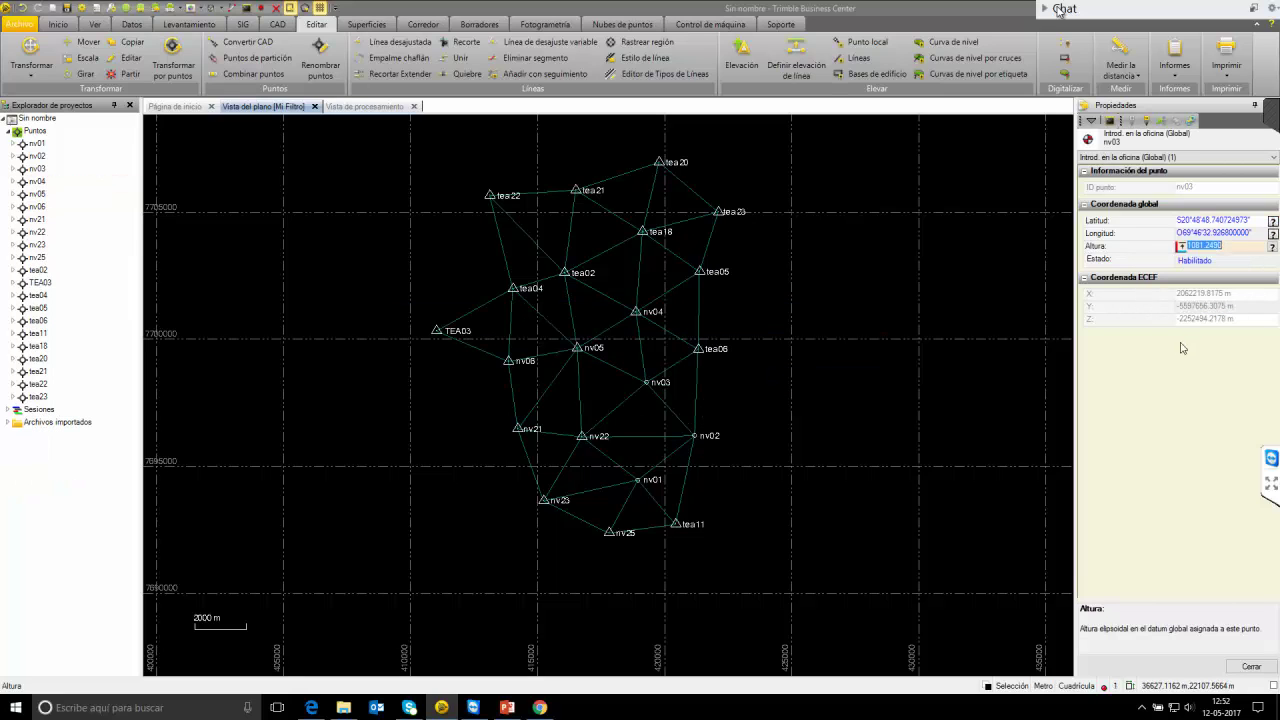
pyautogui.click(12, 170)
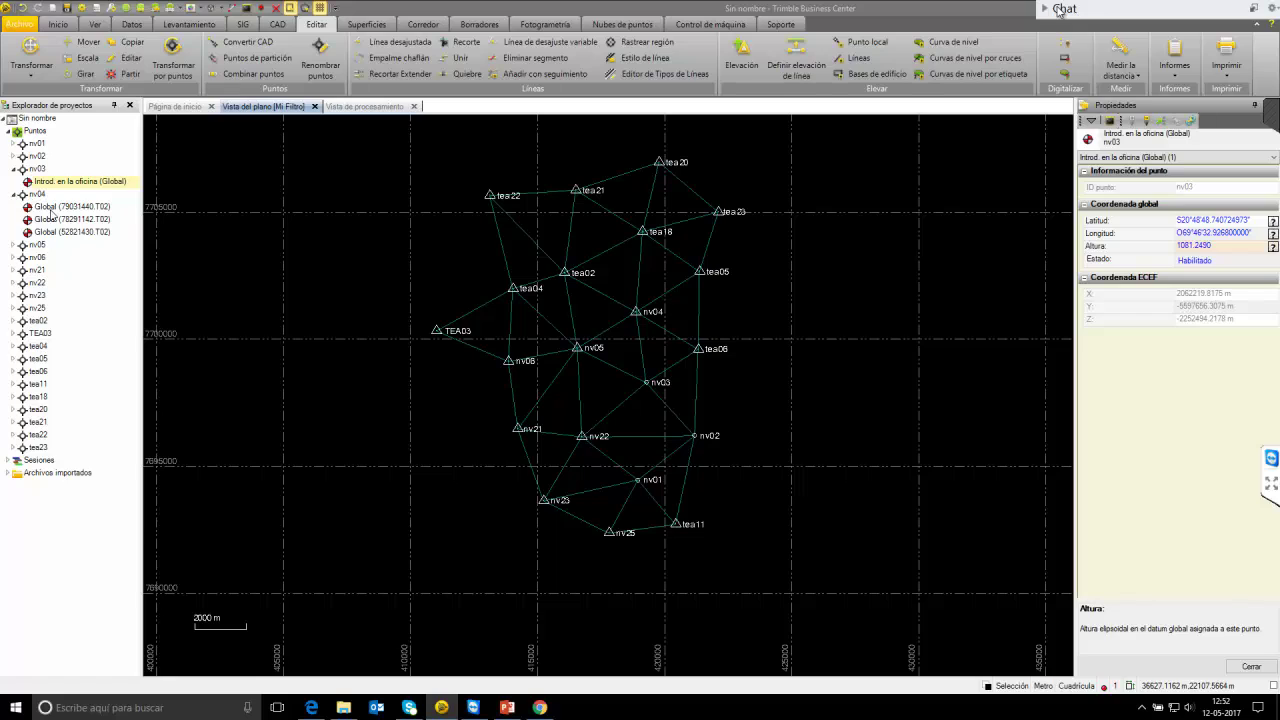
# Merge nv04's three global coordinates into one office coordinate with unknown latitude quality and a set height quality.
pyautogui.click(48, 207)
pyautogui.keyDown('shift'); pyautogui.click(60, 231); pyautogui.keyUp('shift')
pyautogui.click(1272, 231)
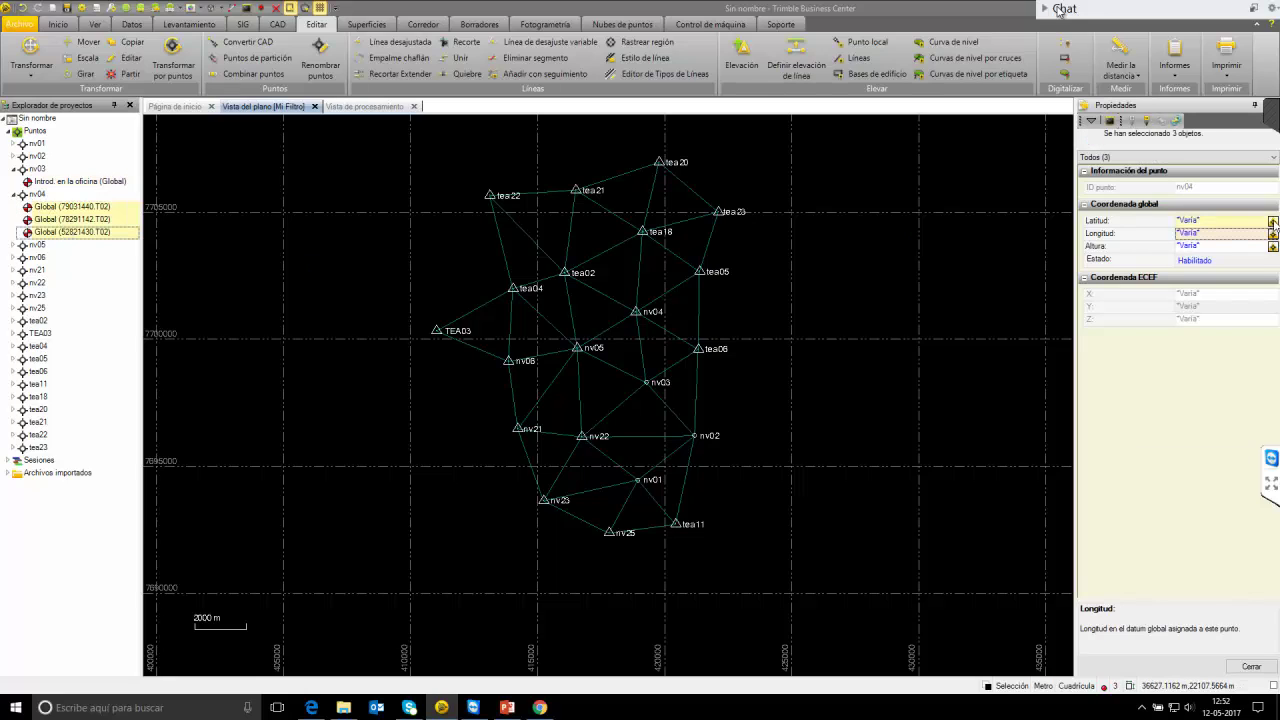
pyautogui.click(1273, 222)
pyautogui.click(1272, 223)
pyautogui.click(1262, 281)
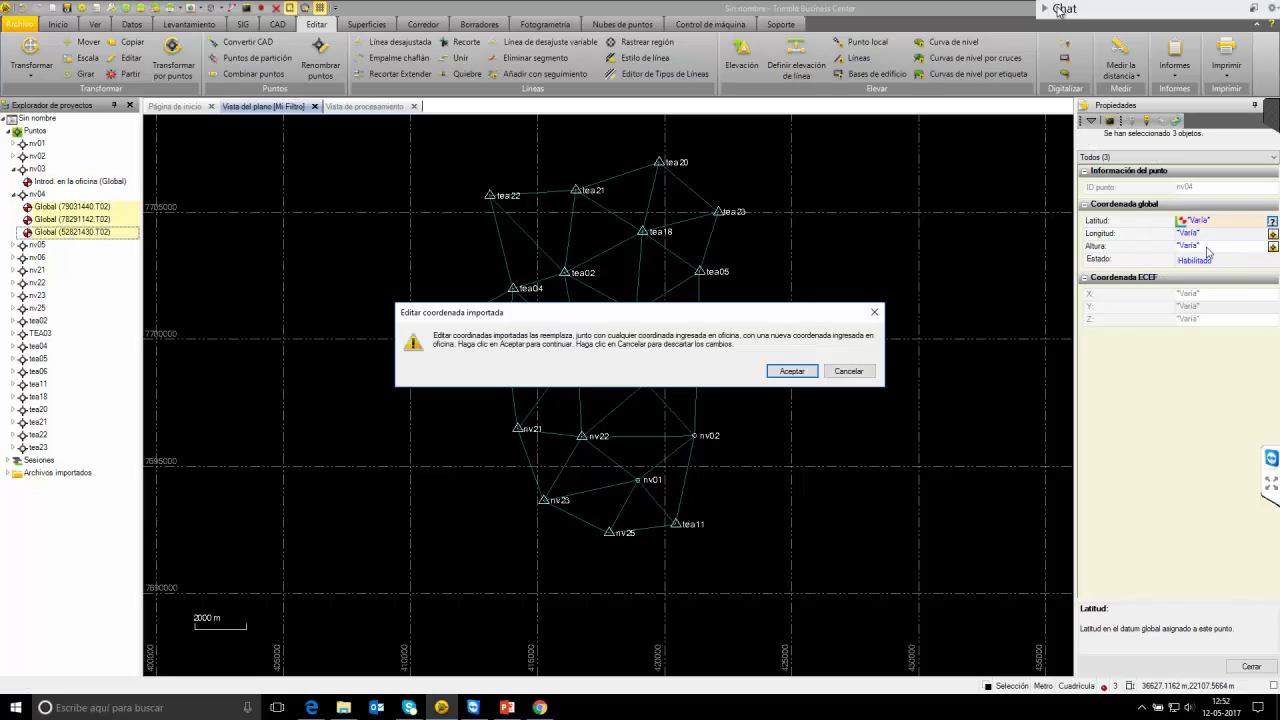
pyautogui.press('Return')
pyautogui.click(1272, 246)
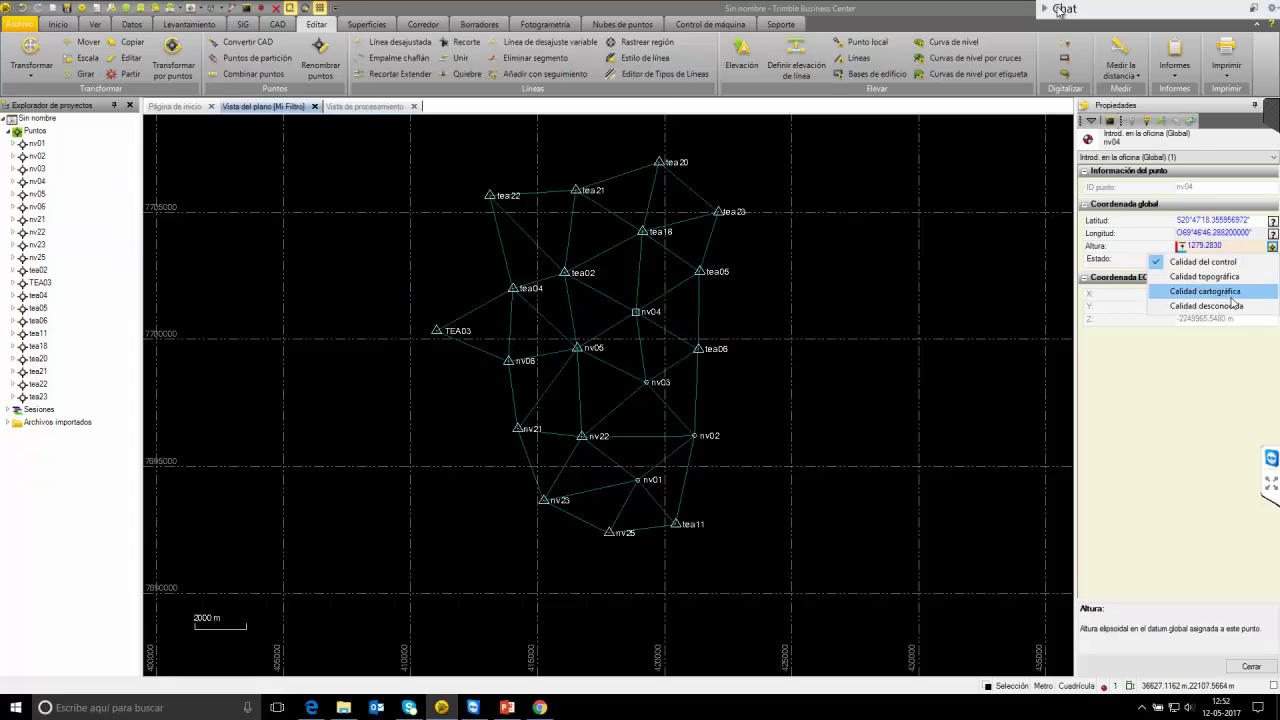
pyautogui.click(1232, 305)
# Merge nv05's seven observations into one office coordinate with latitude quality set and unknown height quality.
pyautogui.click(15, 194)
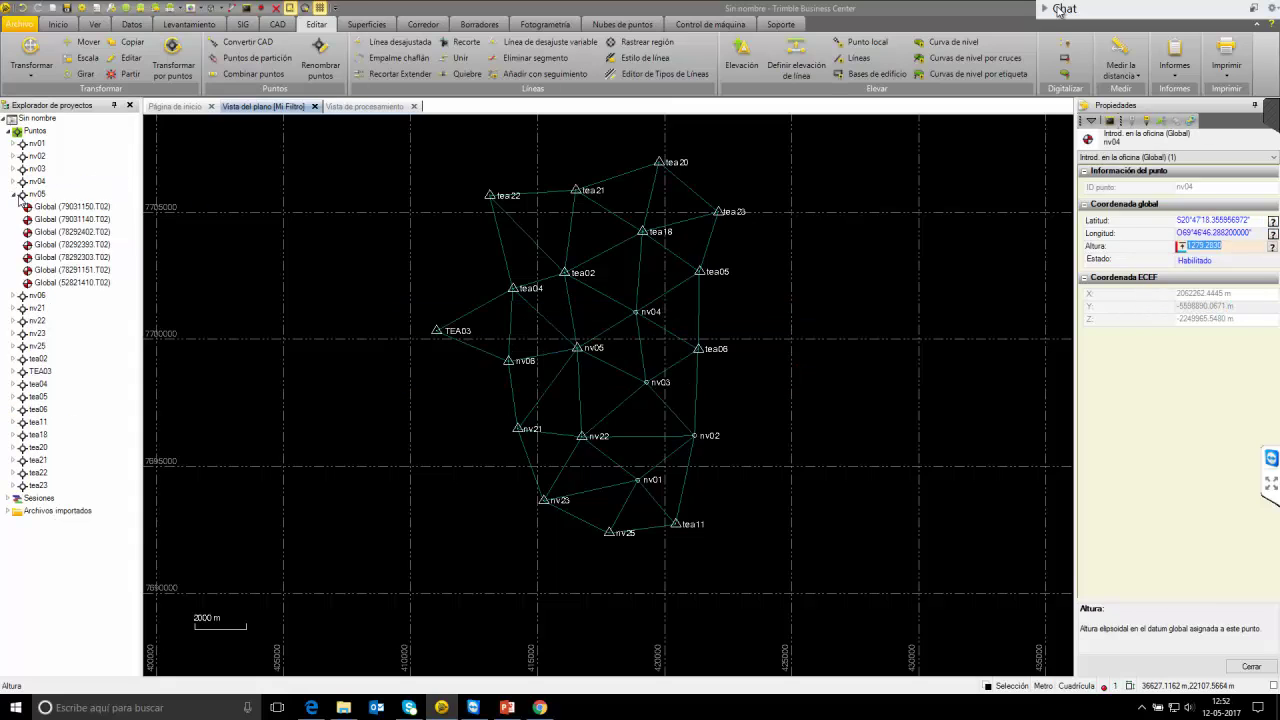
pyautogui.click(60, 206)
pyautogui.keyDown('shift'); pyautogui.click(100, 282); pyautogui.keyUp('shift')
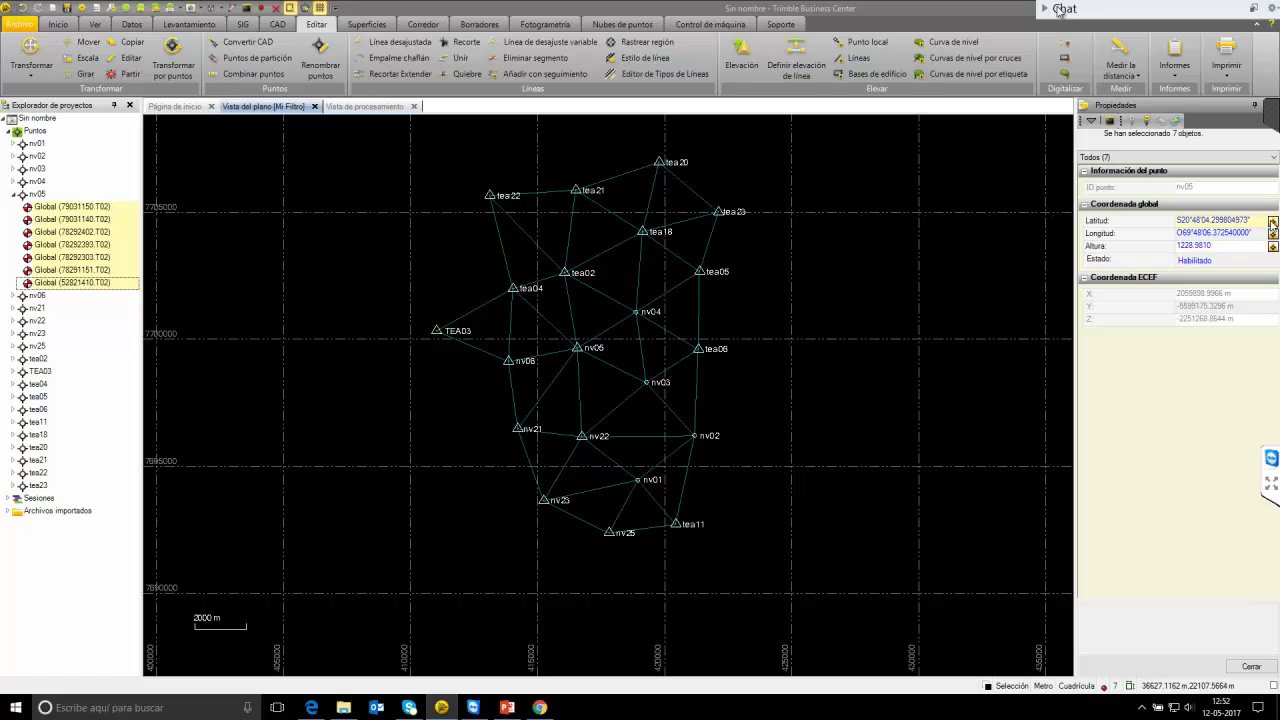
pyautogui.click(1272, 220)
pyautogui.click(1232, 279)
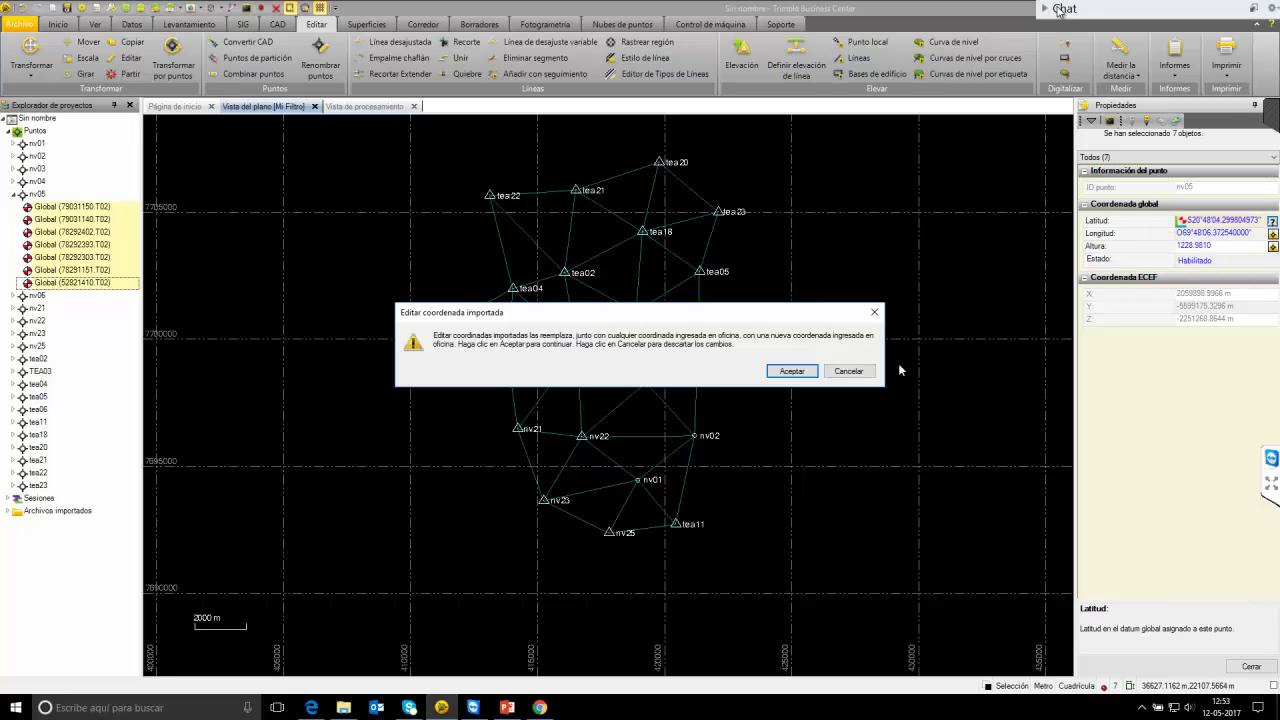
pyautogui.click(792, 371)
pyautogui.click(1272, 246)
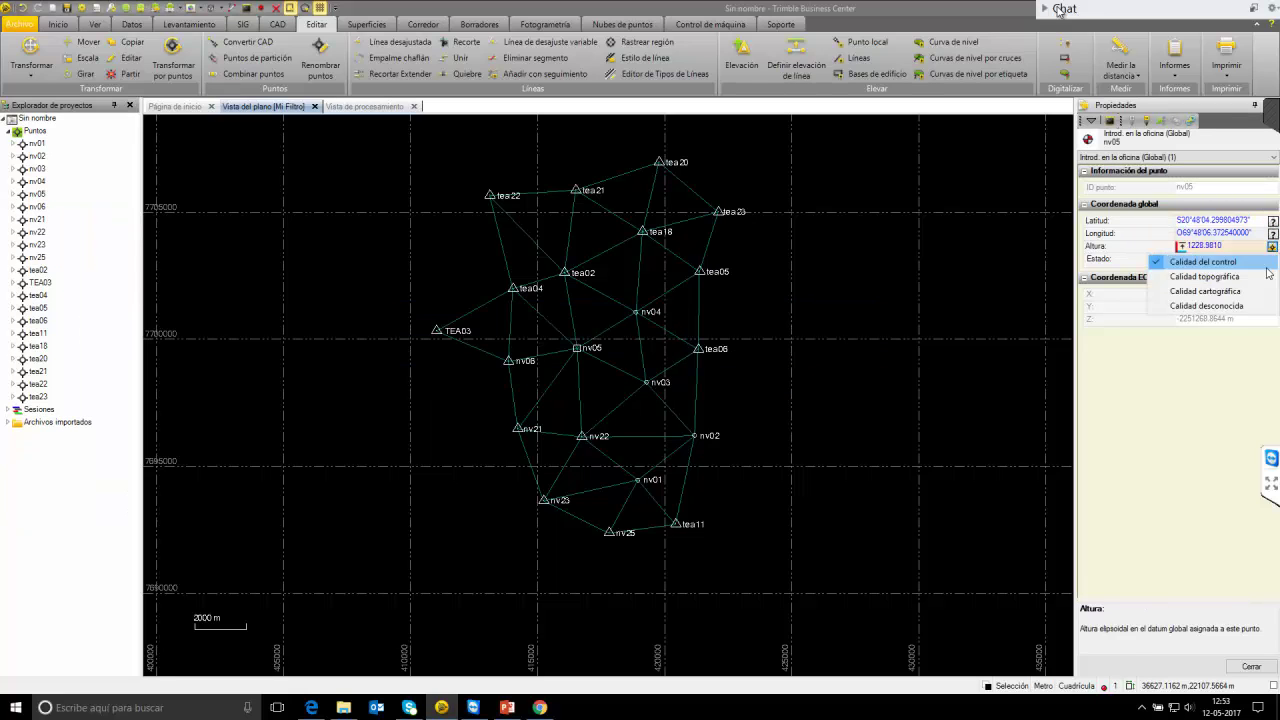
pyautogui.click(1219, 306)
# Merge nv06's five observations into one office coordinate with latitude and height quality set, then select nv21's RTX observation.
pyautogui.click(14, 206)
pyautogui.click(60, 219)
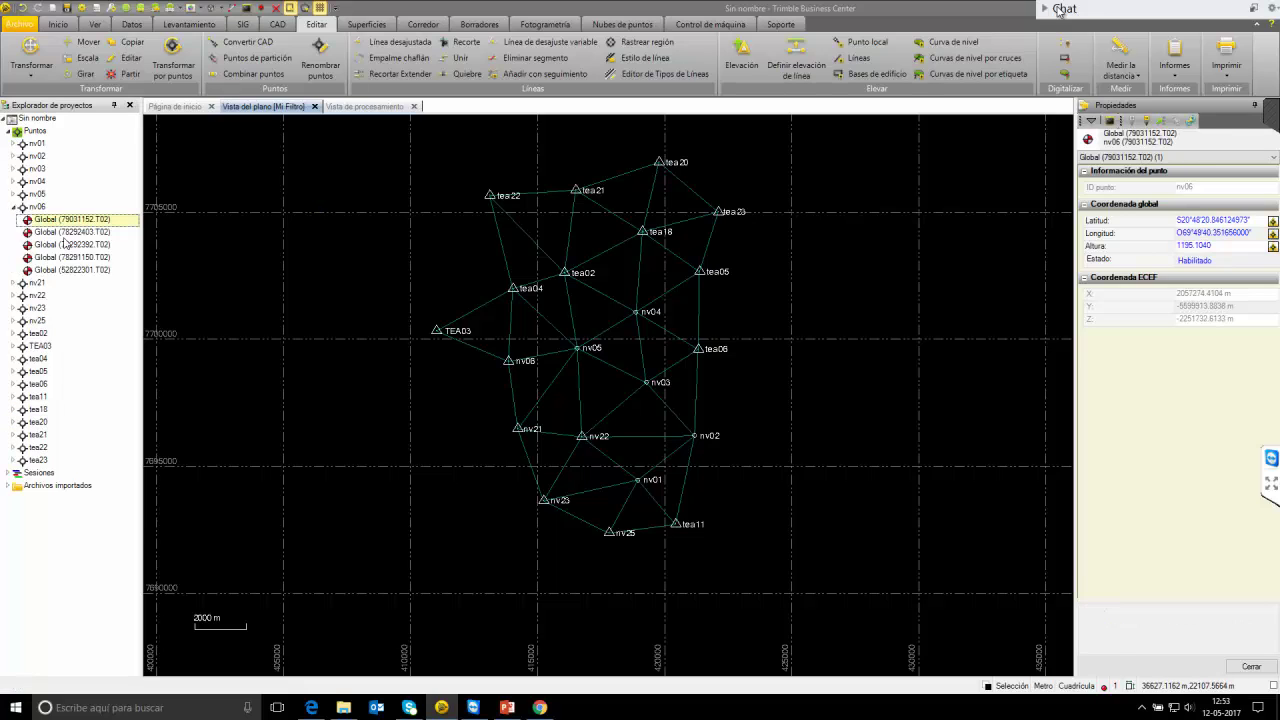
pyautogui.keyDown('shift'); pyautogui.click(78, 269); pyautogui.keyUp('shift')
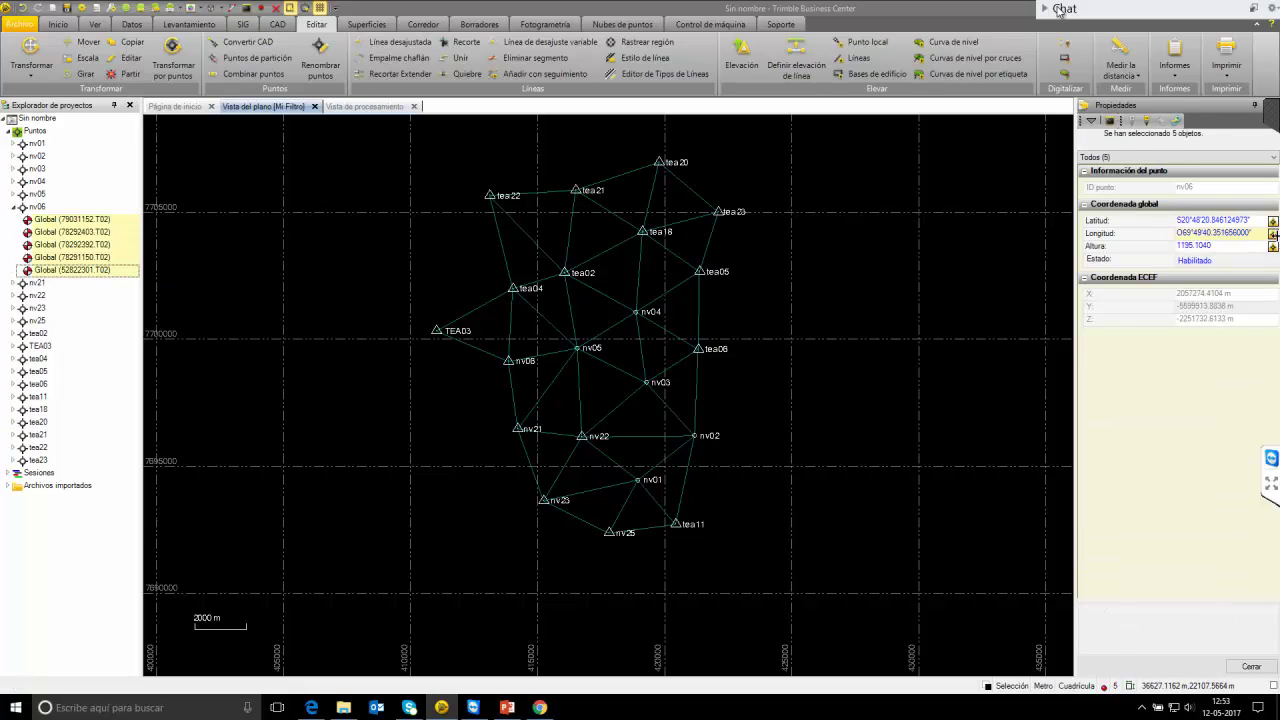
pyautogui.click(1272, 220)
pyautogui.click(1219, 280)
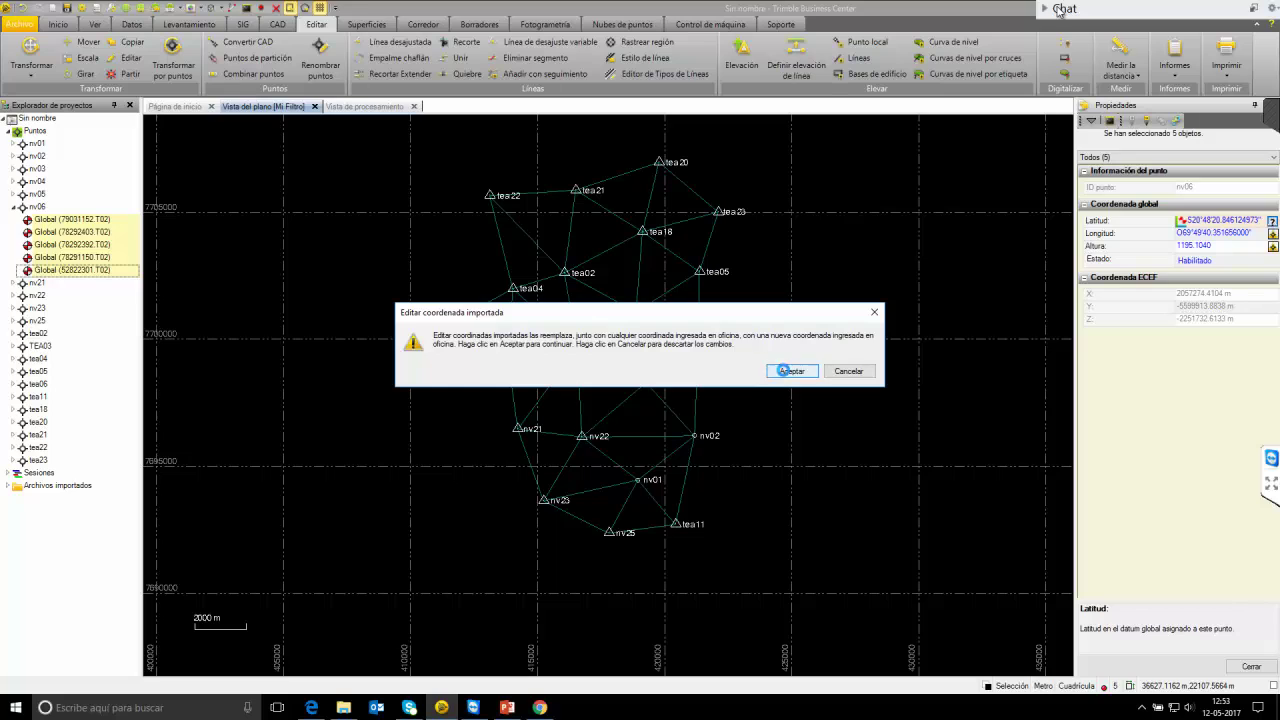
pyautogui.click(785, 370)
pyautogui.click(1272, 245)
pyautogui.click(1219, 306)
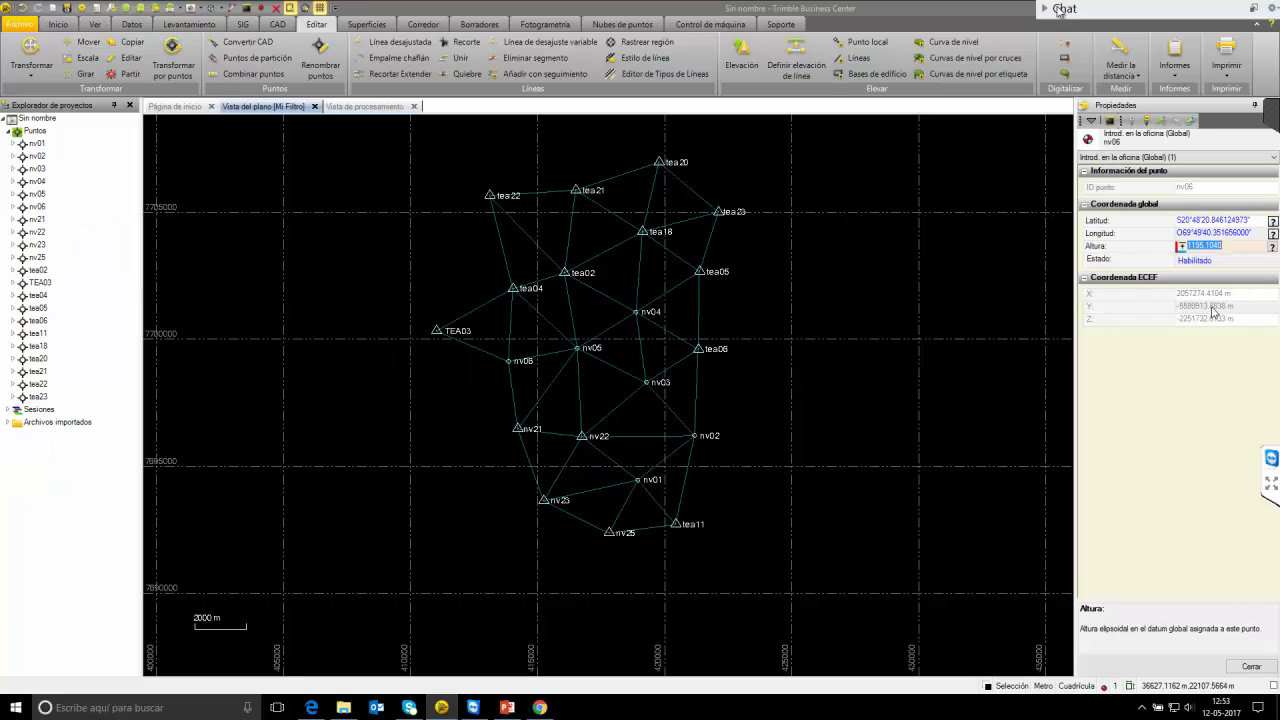
pyautogui.click(14, 219)
pyautogui.click(78, 233)
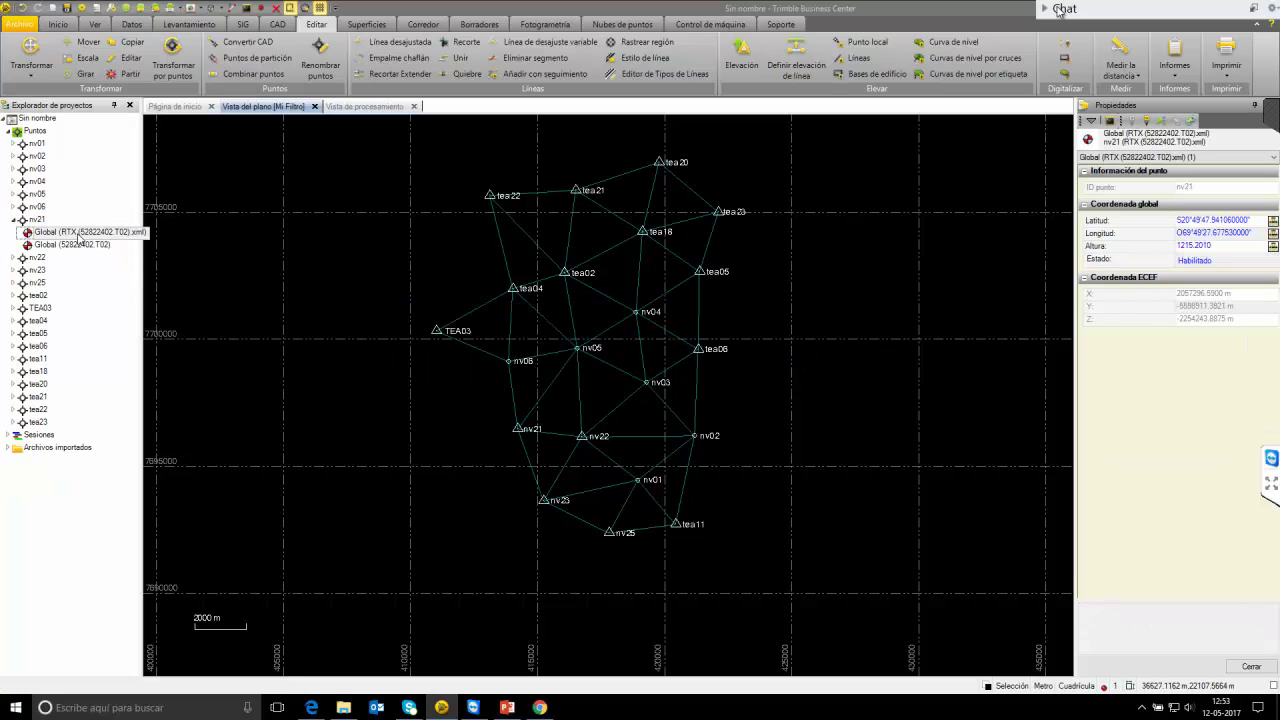
# Set nv21's latitude and height quality, review its observations, and revert the office-entered coordinate.
pyautogui.click(1272, 220)
pyautogui.click(1205, 236)
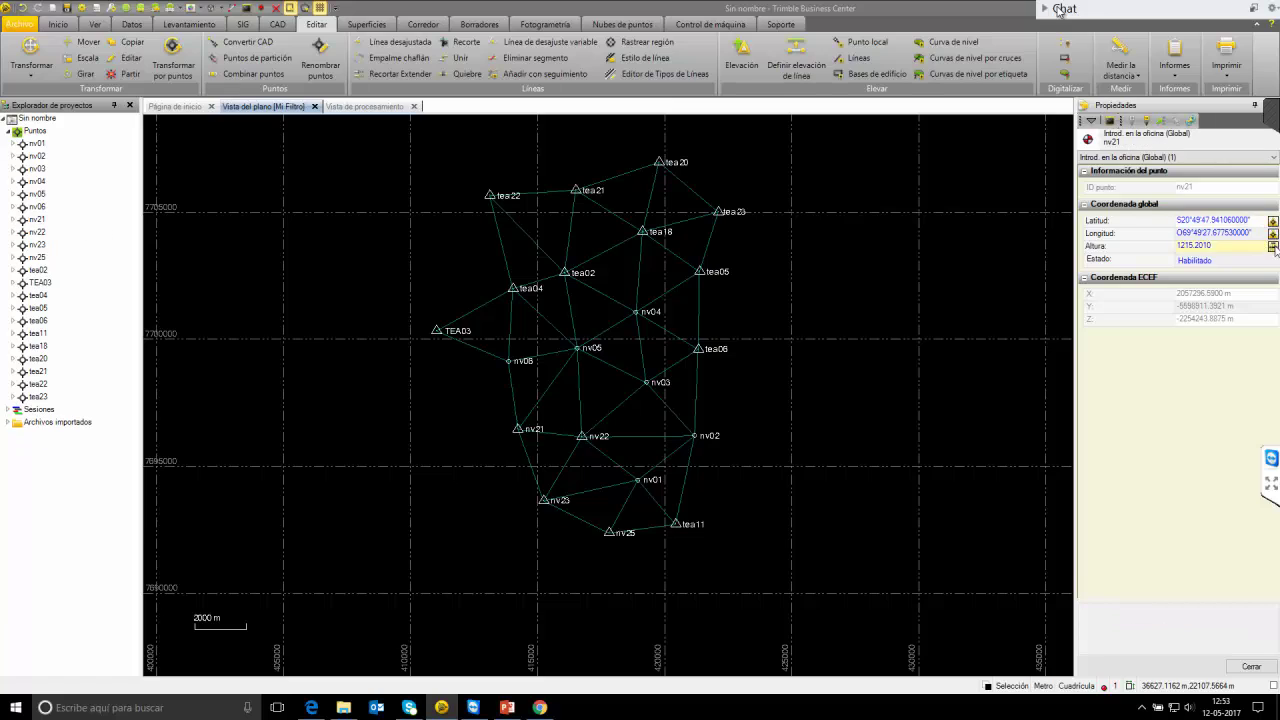
pyautogui.click(1272, 245)
pyautogui.click(1250, 265)
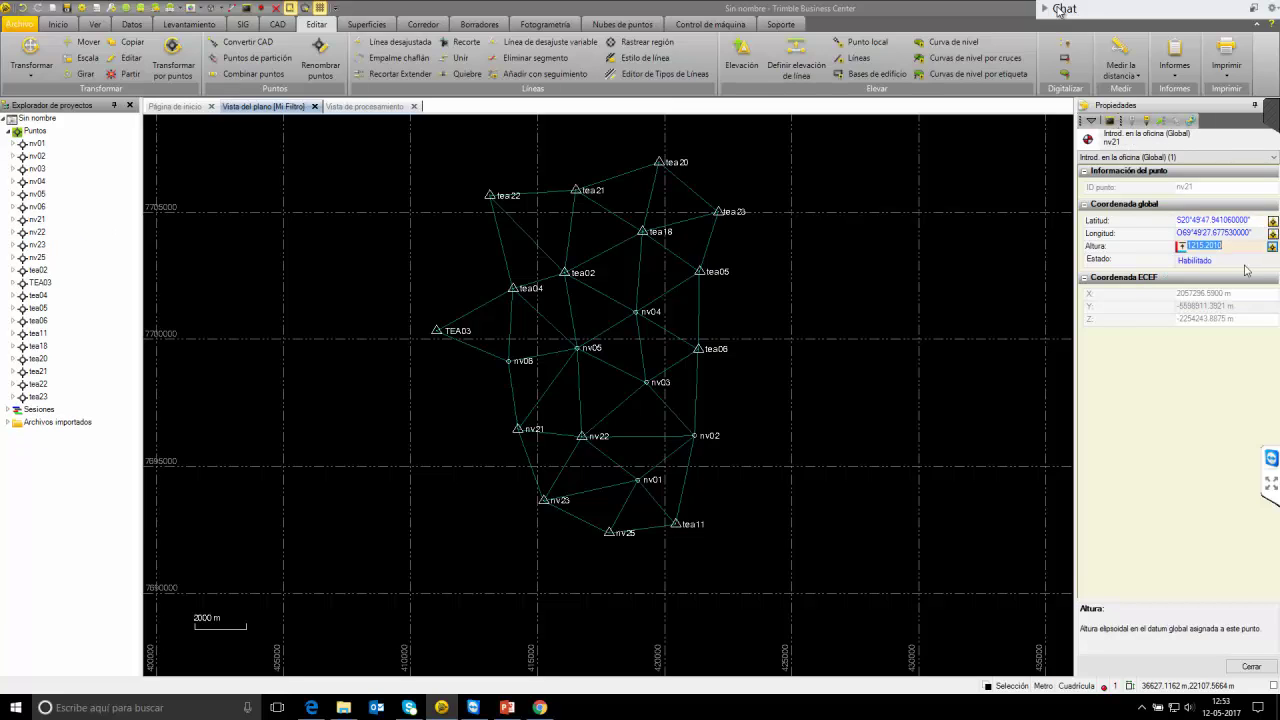
pyautogui.click(13, 220)
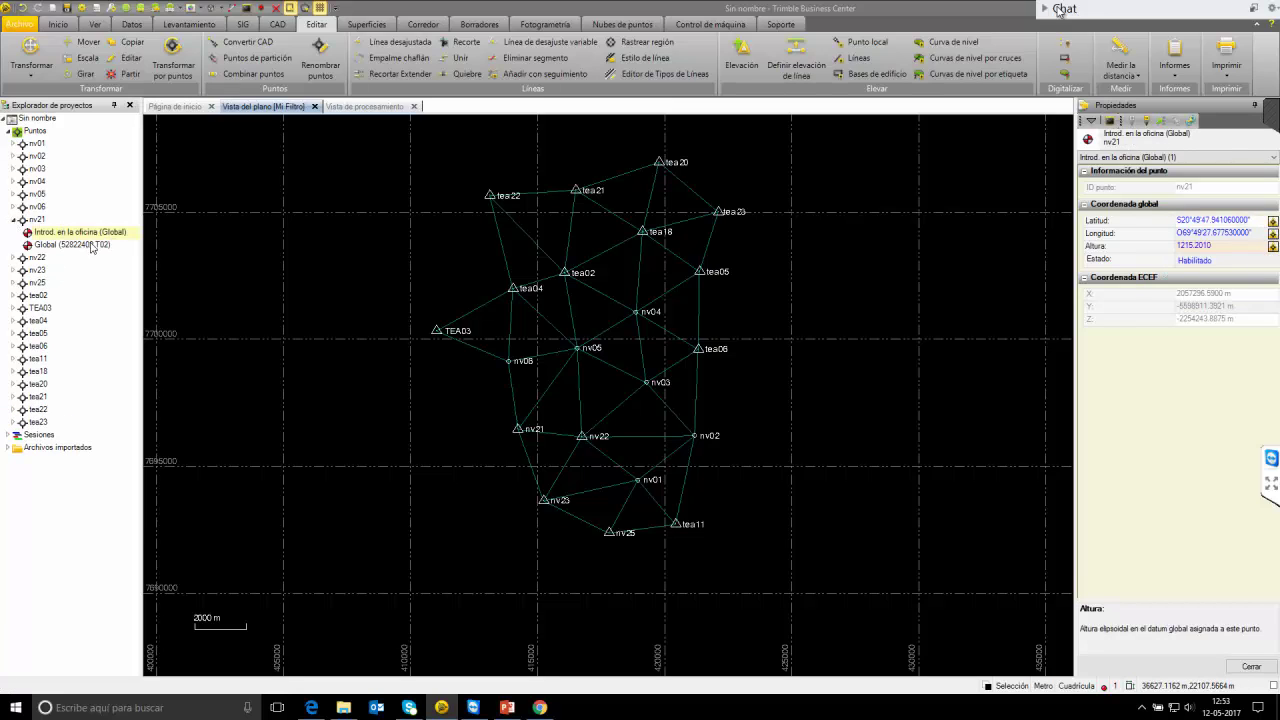
pyautogui.click(93, 248)
pyautogui.click(88, 232)
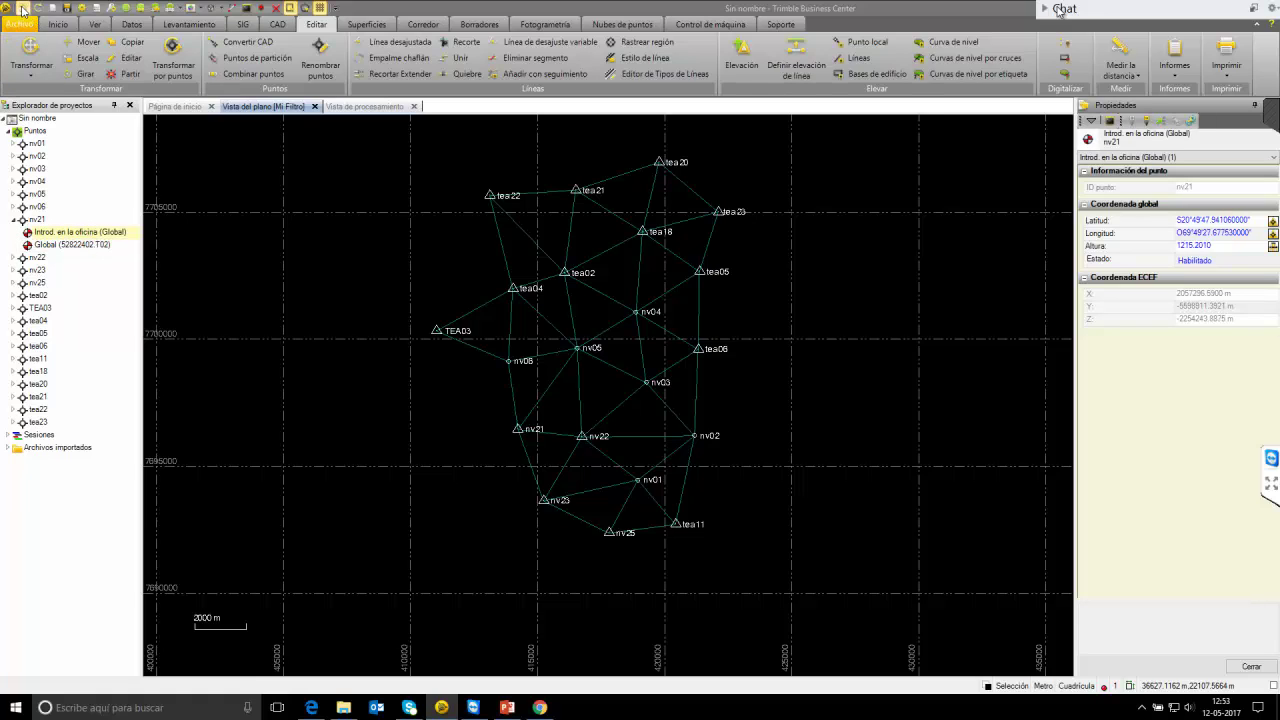
pyautogui.click(13, 219)
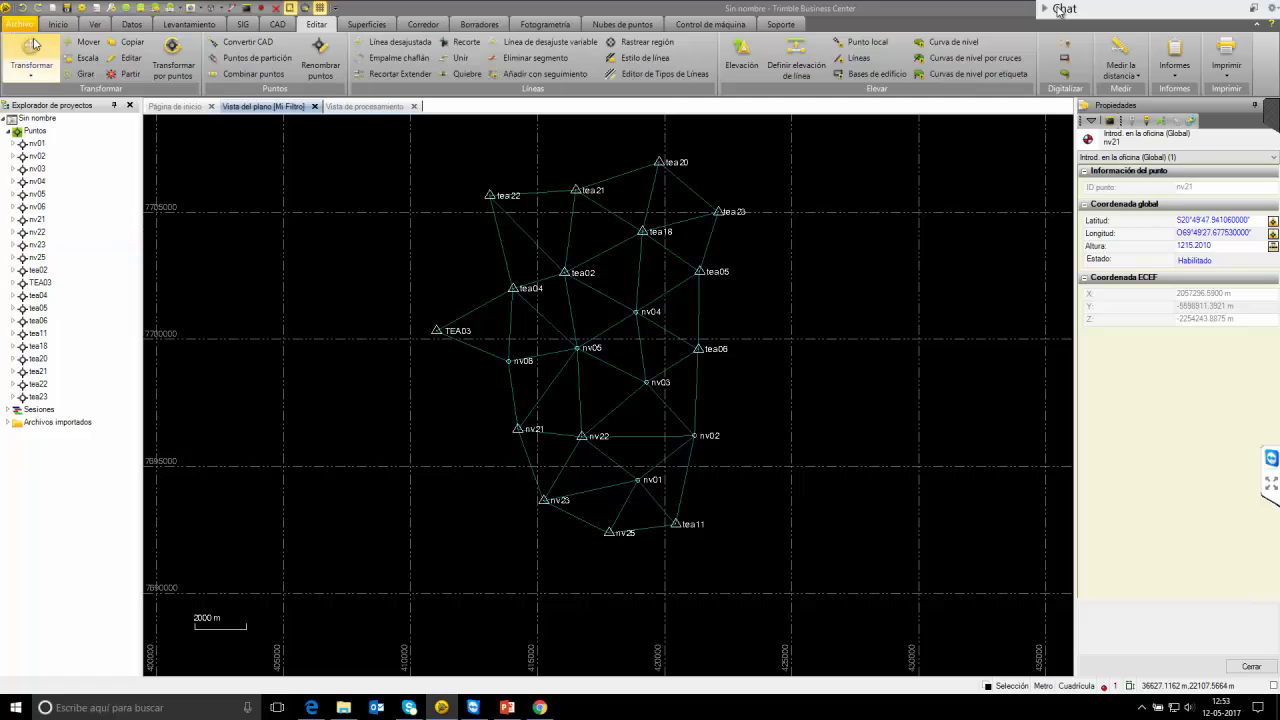
# Set latitude and height quality on nv21's Global 52822402.T02 observation through its properties.
pyautogui.click(13, 219)
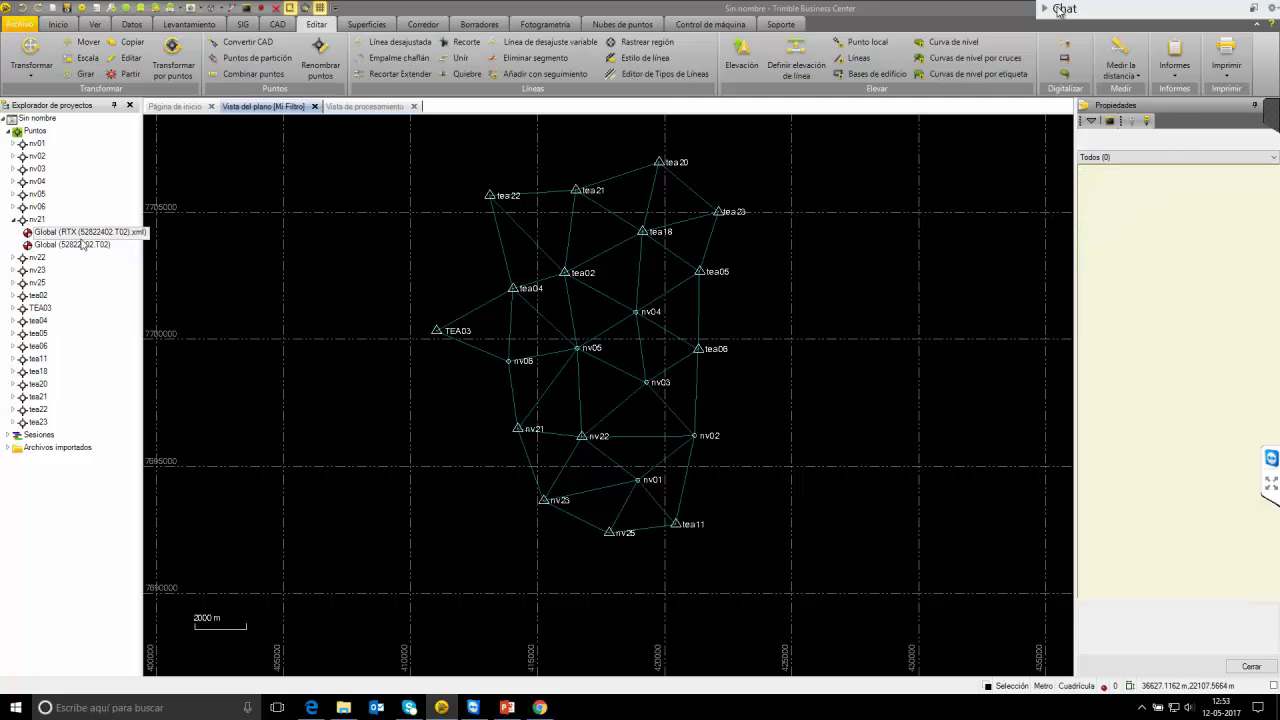
pyautogui.click(85, 231)
pyautogui.click(106, 244)
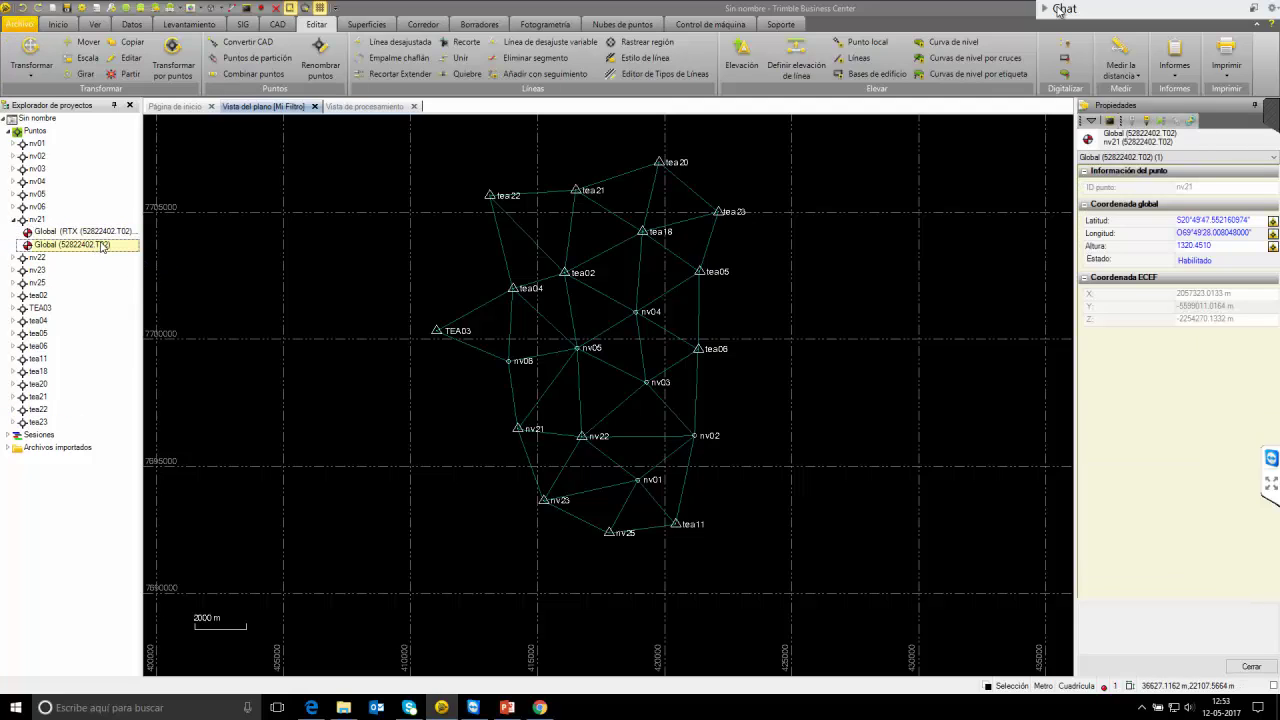
pyautogui.rightClick(106, 244)
pyautogui.click(165, 304)
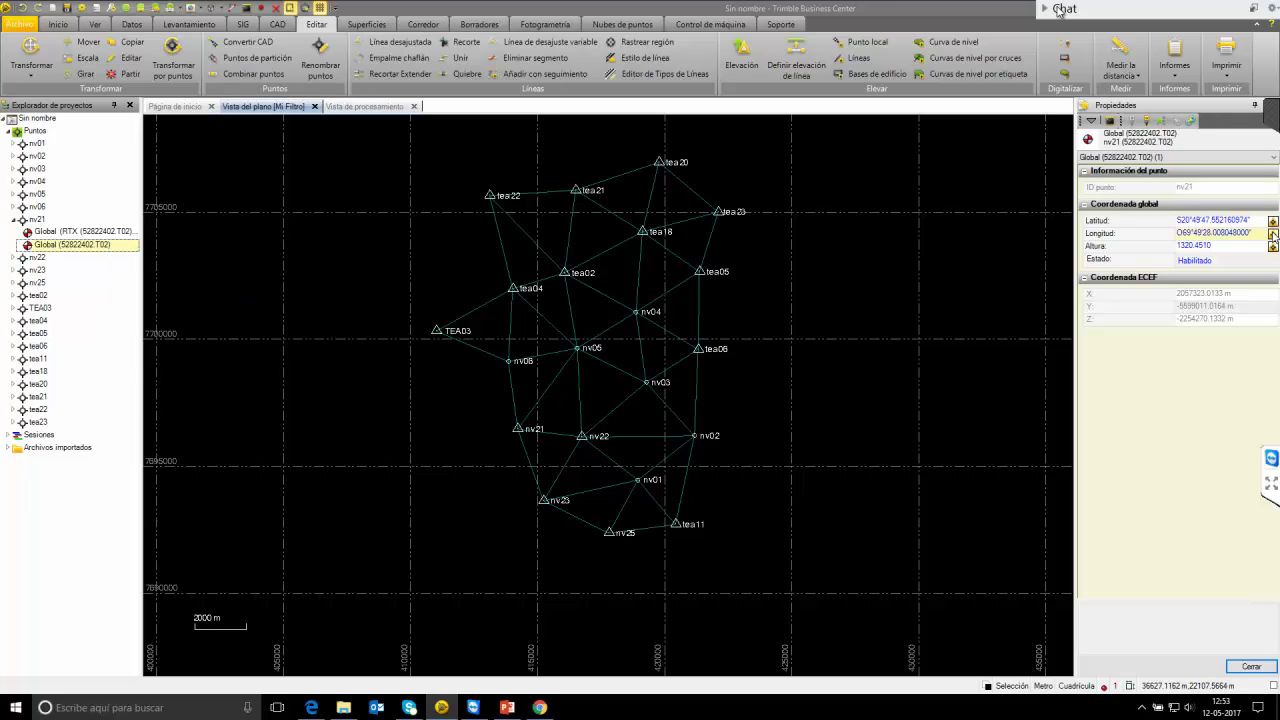
pyautogui.click(1273, 220)
pyautogui.click(1264, 262)
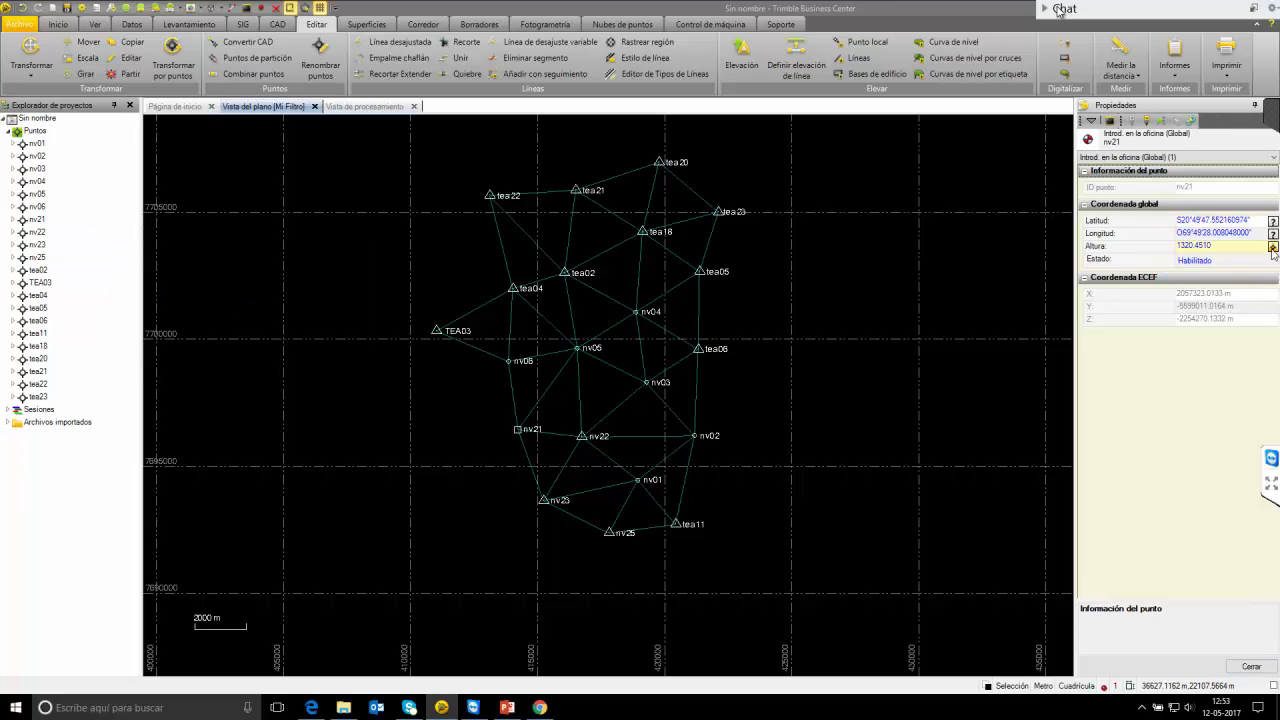
pyautogui.click(1273, 246)
pyautogui.click(1259, 310)
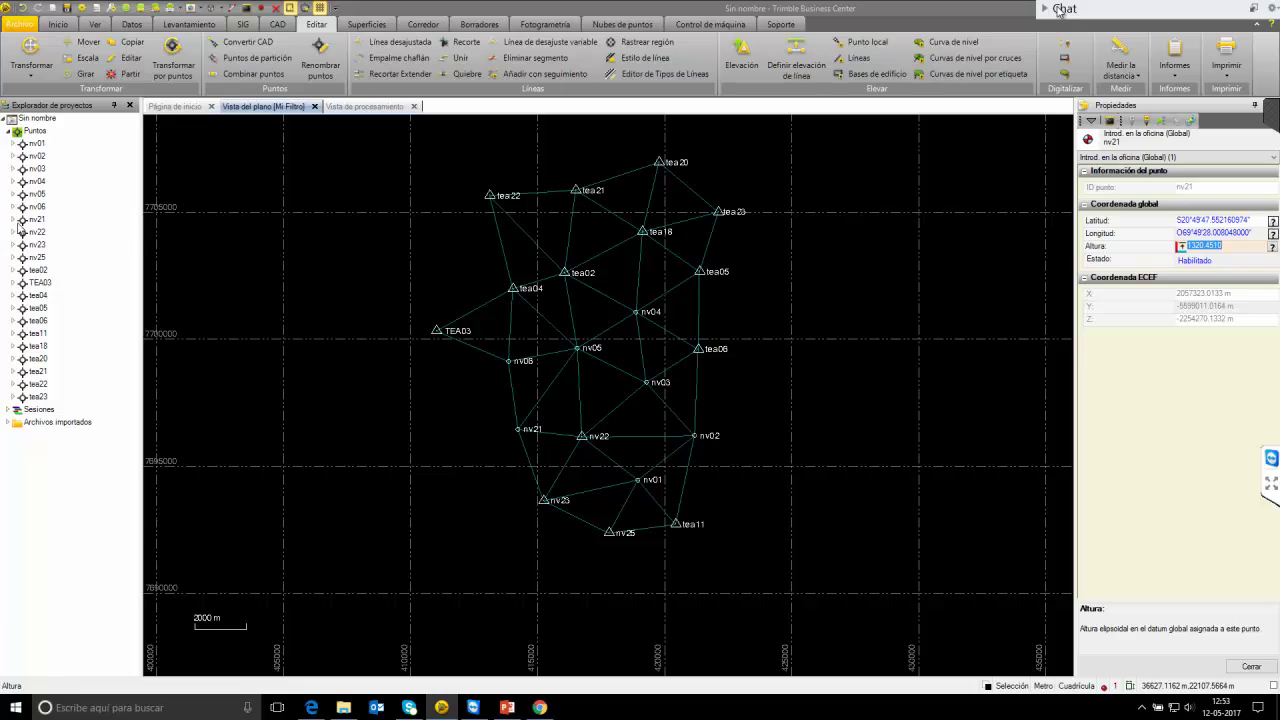
# Replace nv21's Global RTX observation with an office coordinate, setting its latitude and height quality.
pyautogui.click(14, 220)
pyautogui.click(85, 244)
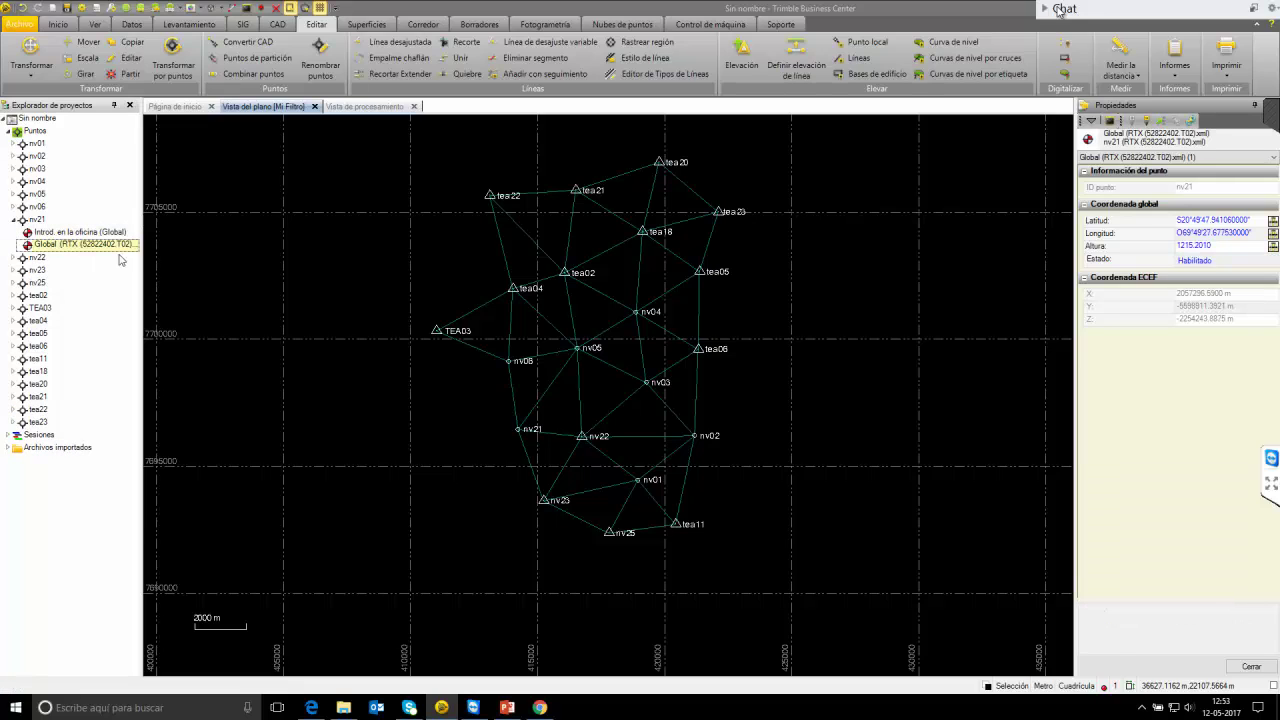
pyautogui.click(1273, 220)
pyautogui.click(1252, 236)
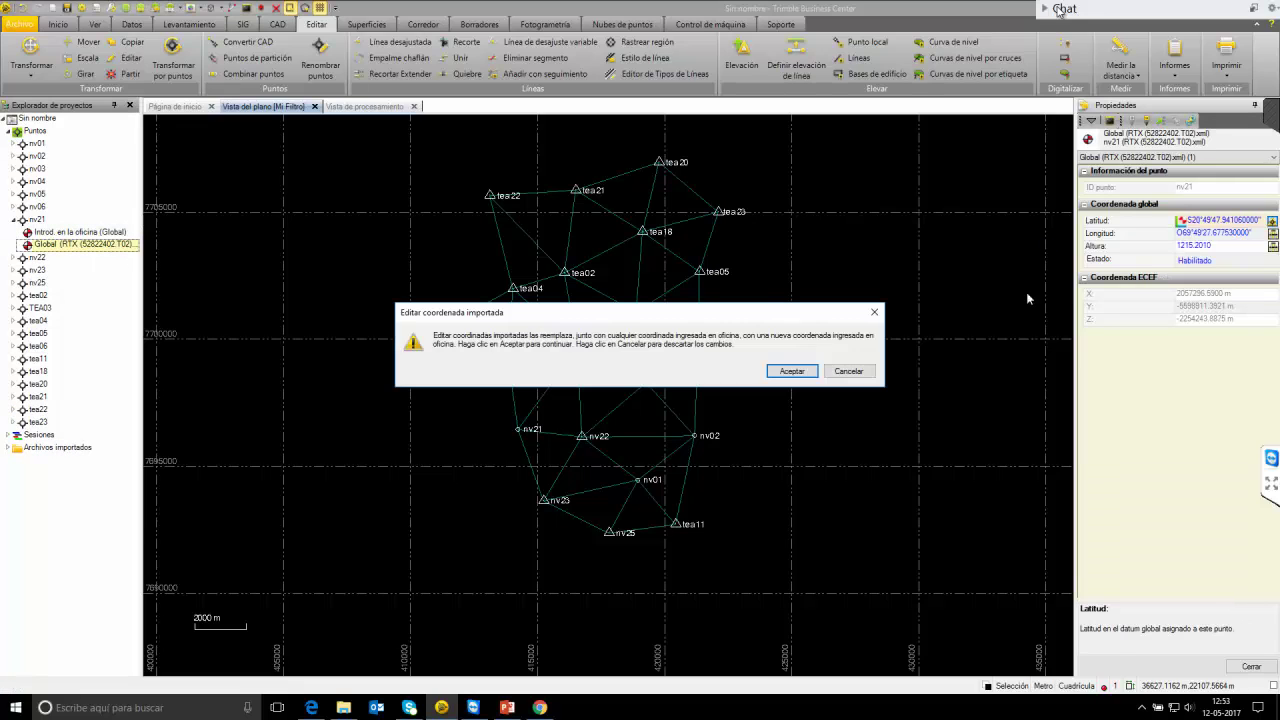
pyautogui.click(792, 371)
pyautogui.click(1273, 246)
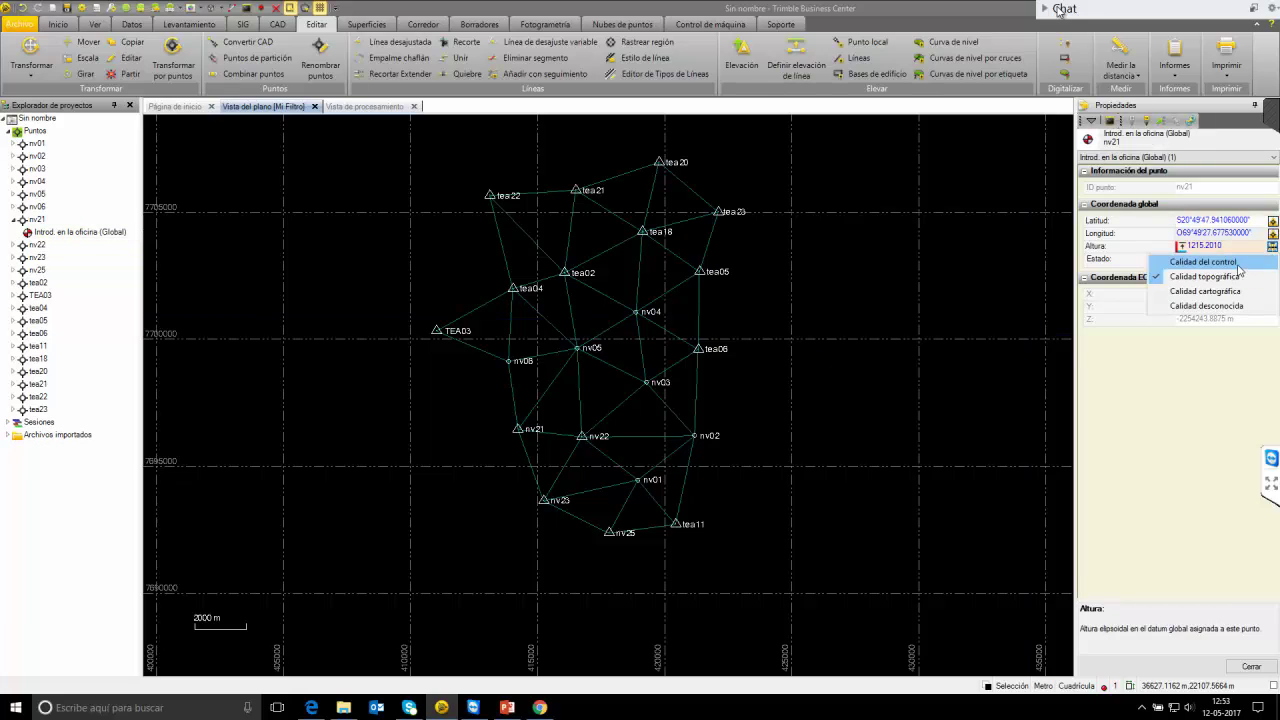
pyautogui.click(1238, 264)
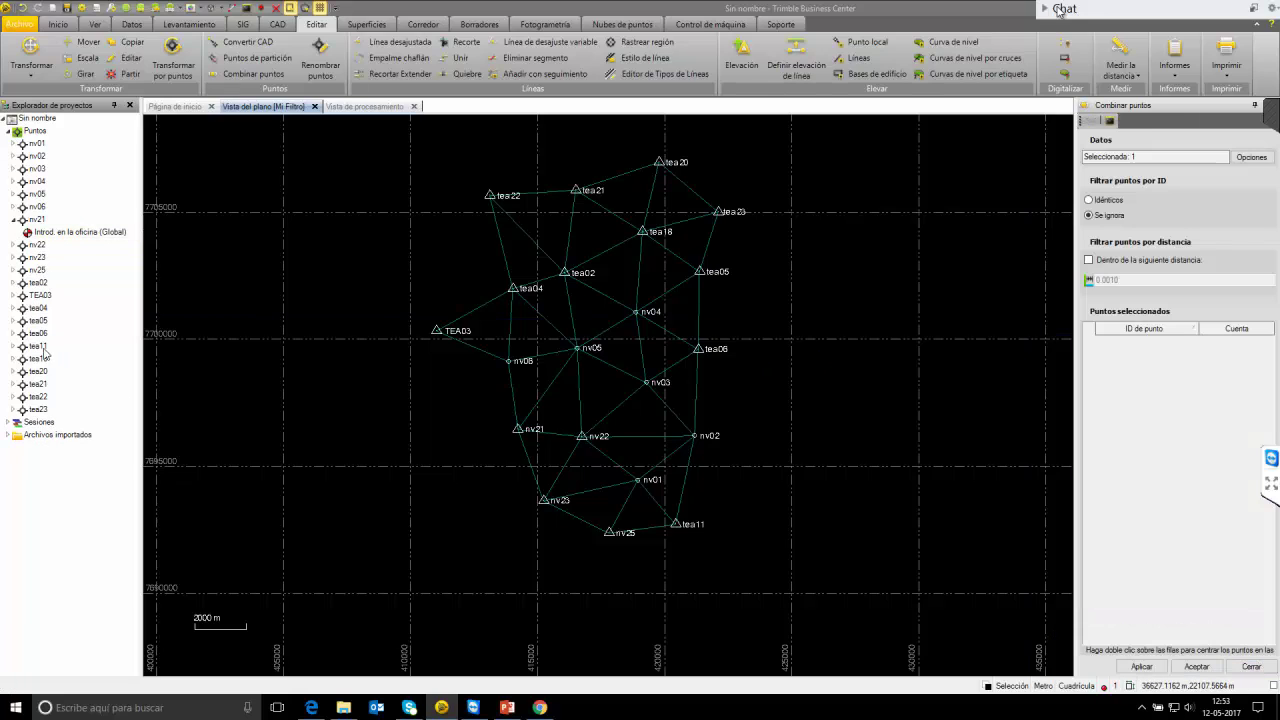
# Merge nv22's four observations into one office coordinate with unknown latitude quality and a set height quality.
pyautogui.click(12, 244)
pyautogui.click(70, 257)
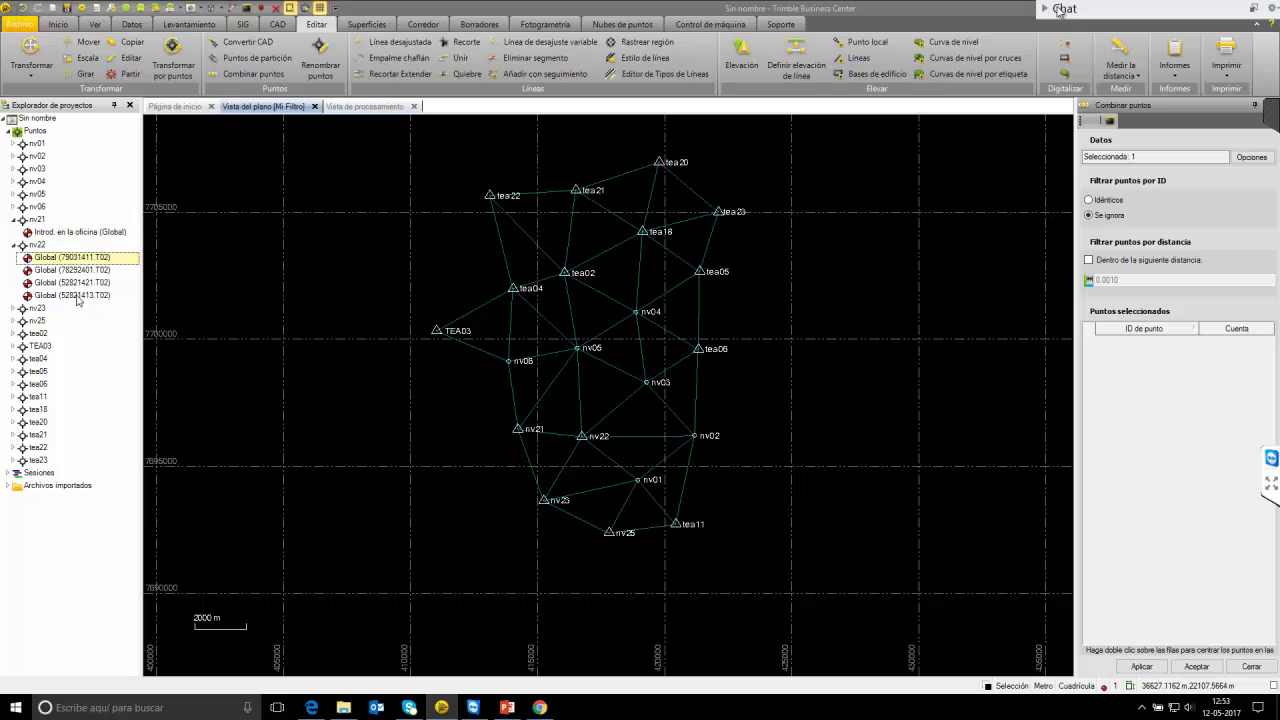
pyautogui.keyDown('shift'); pyautogui.click(70, 295); pyautogui.keyUp('shift')
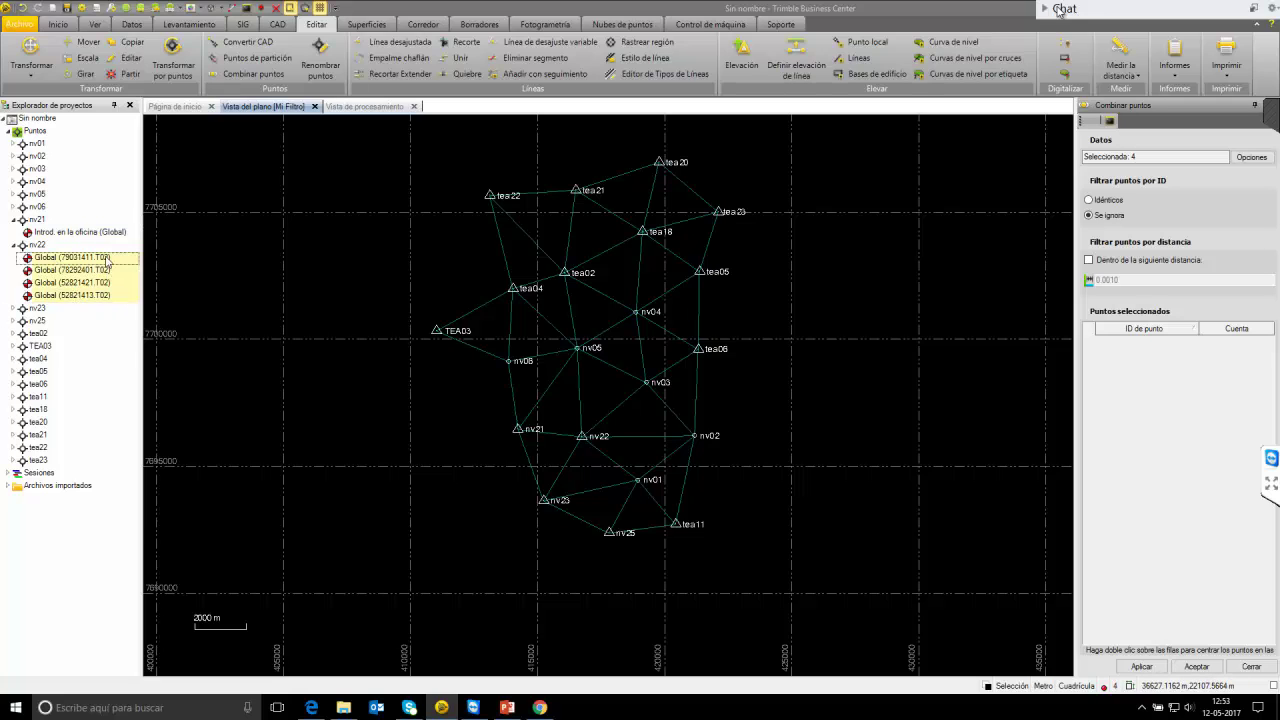
pyautogui.rightClick(106, 263)
pyautogui.click(150, 318)
pyautogui.click(1273, 224)
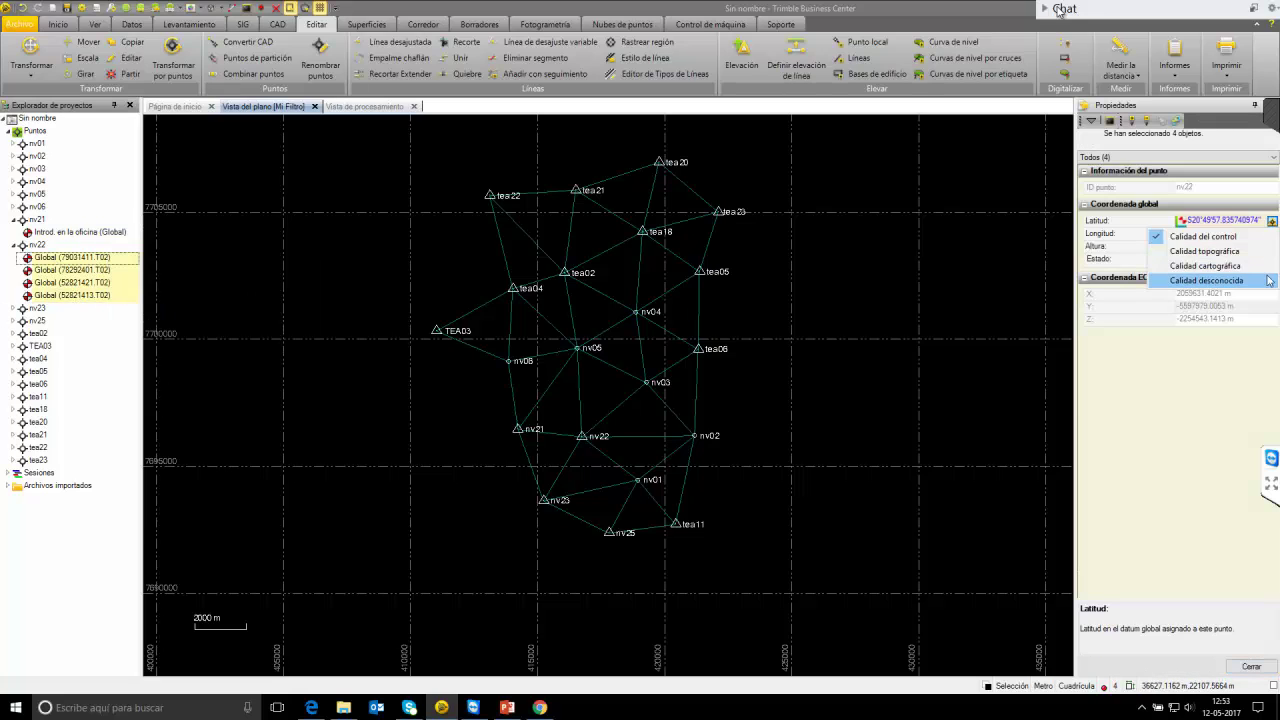
pyautogui.click(1215, 280)
pyautogui.click(790, 369)
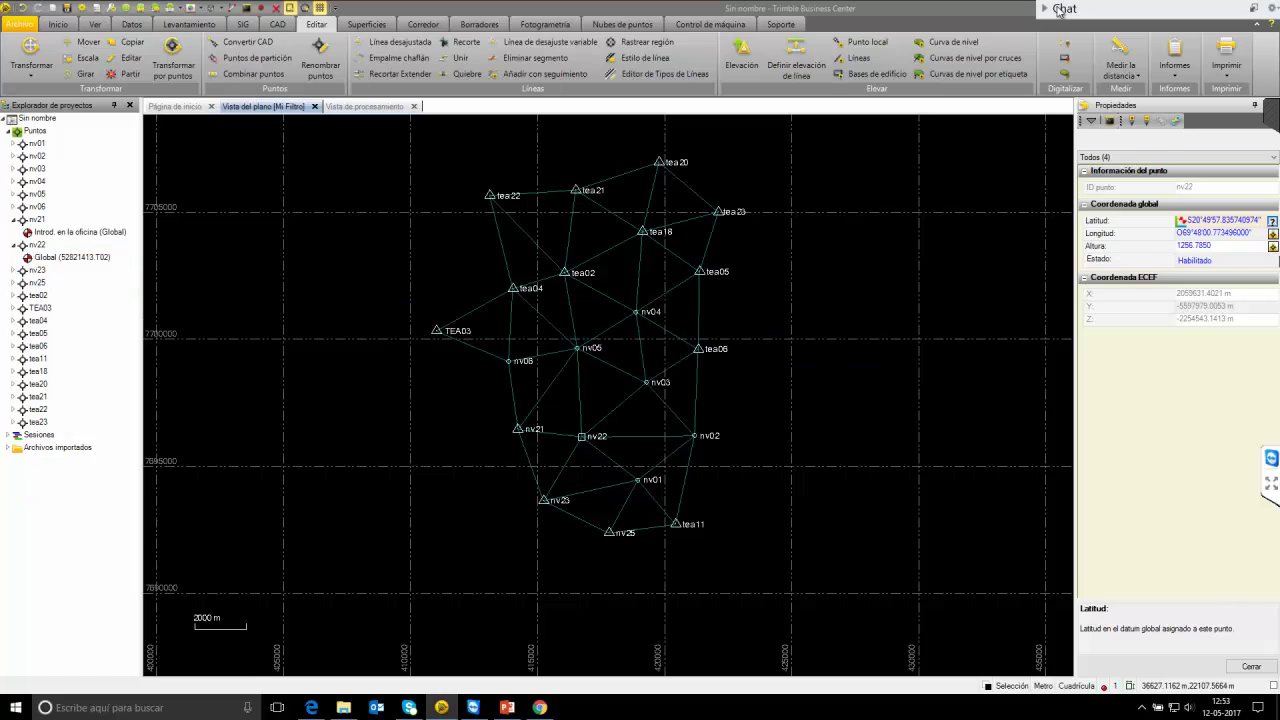
pyautogui.click(1272, 246)
pyautogui.click(1215, 302)
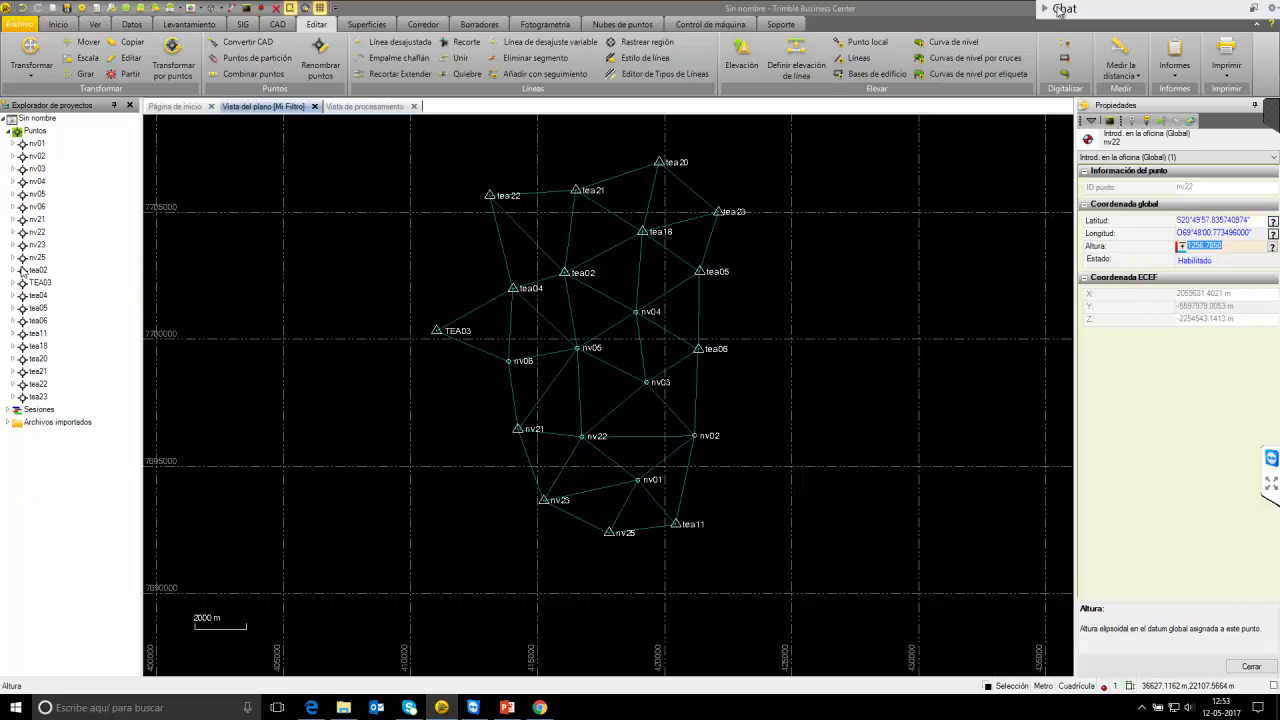
# Merge nv23's two observations into one office-entered global coordinate and review its height.
pyautogui.click(15, 270)
pyautogui.click(15, 257)
pyautogui.click(15, 244)
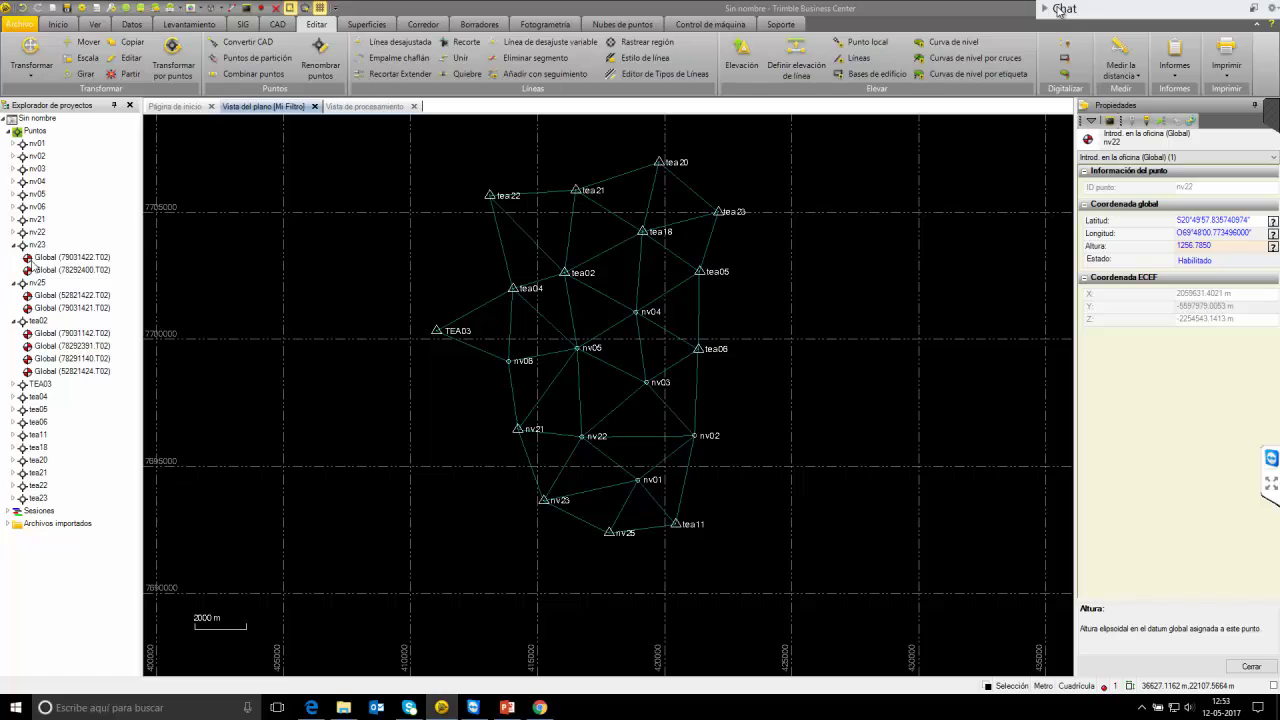
pyautogui.click(14, 232)
pyautogui.click(70, 270)
pyautogui.keyDown('shift'); pyautogui.click(70, 282); pyautogui.keyUp('shift')
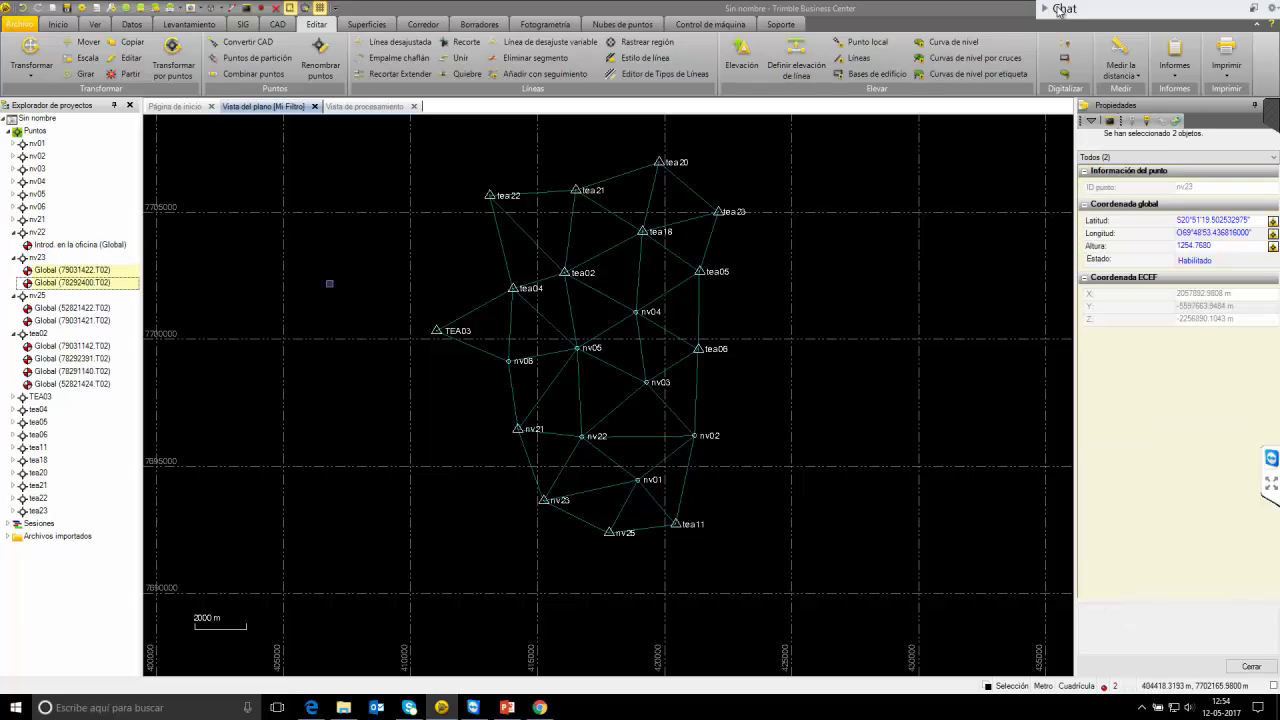
pyautogui.click(1272, 220)
pyautogui.click(1215, 276)
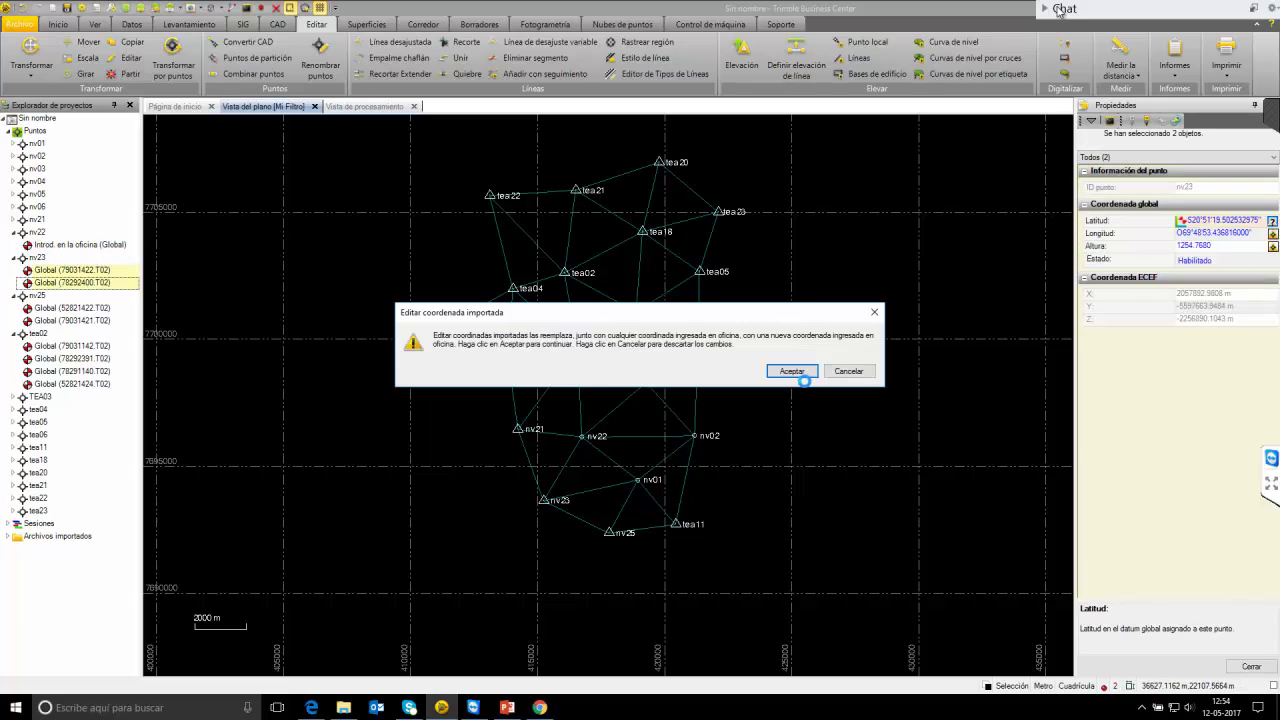
pyautogui.click(795, 368)
pyautogui.click(1272, 246)
pyautogui.click(1228, 310)
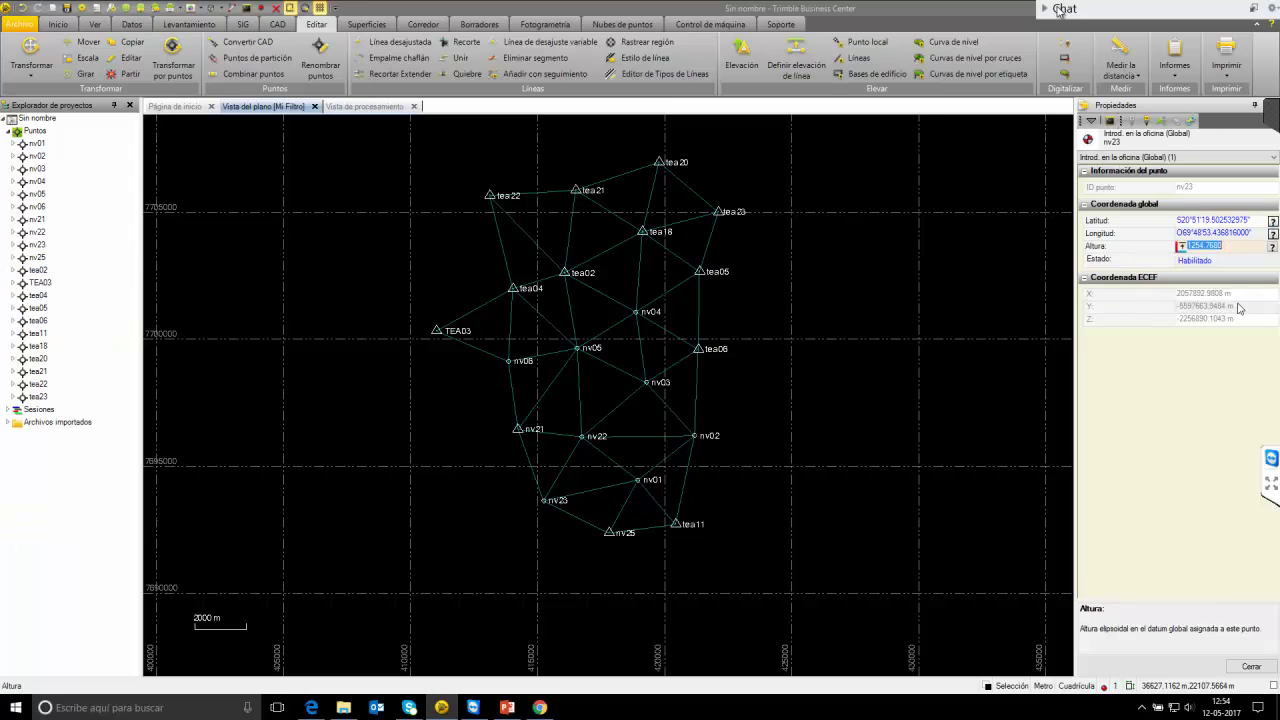
pyautogui.click(1046, 10)
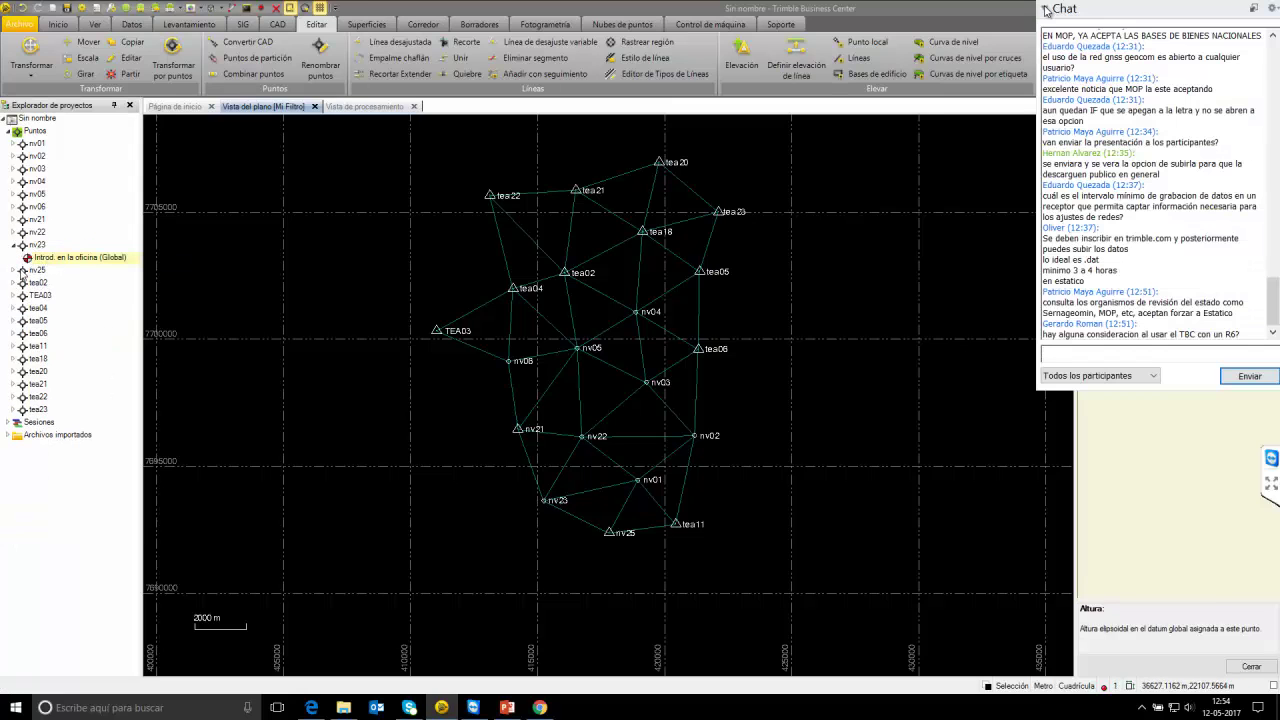
# Delete nv25's two imported Global coordinates, keeping its office-entered coordinate.
pyautogui.click(13, 270)
pyautogui.click(70, 282)
pyautogui.keyDown('shift'); pyautogui.click(70, 295); pyautogui.keyUp('shift')
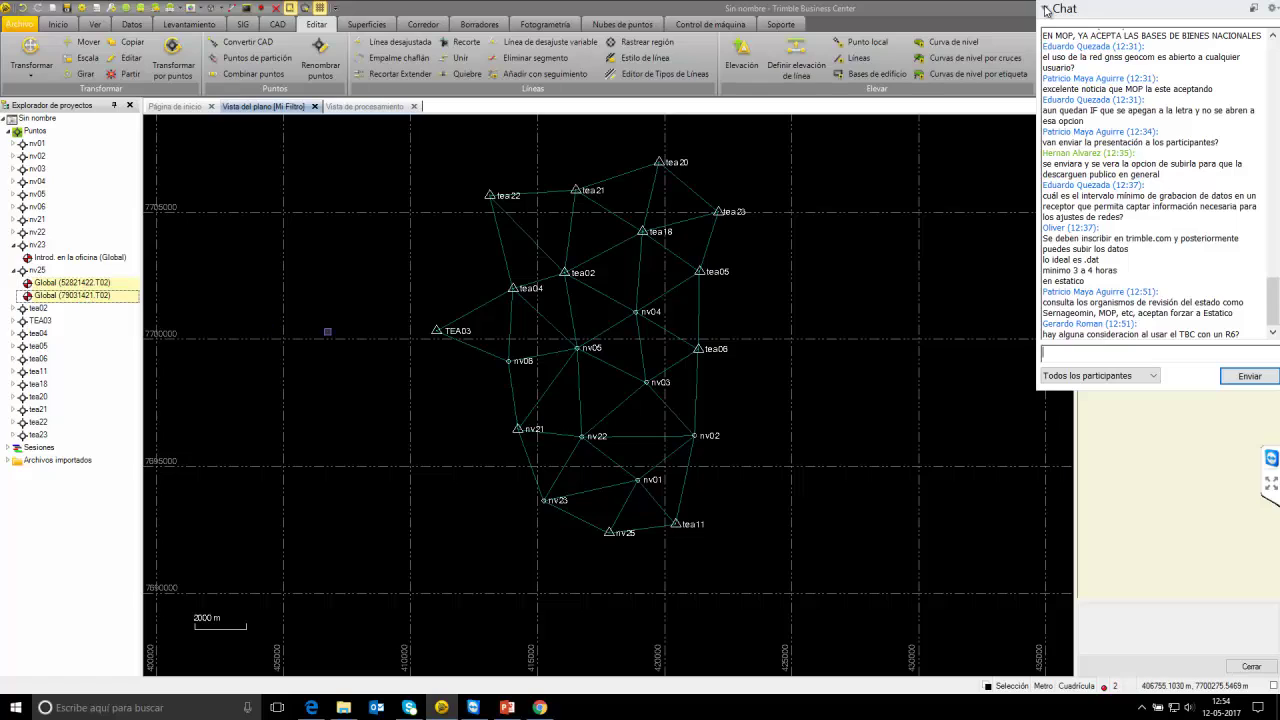
pyautogui.press('Delete')
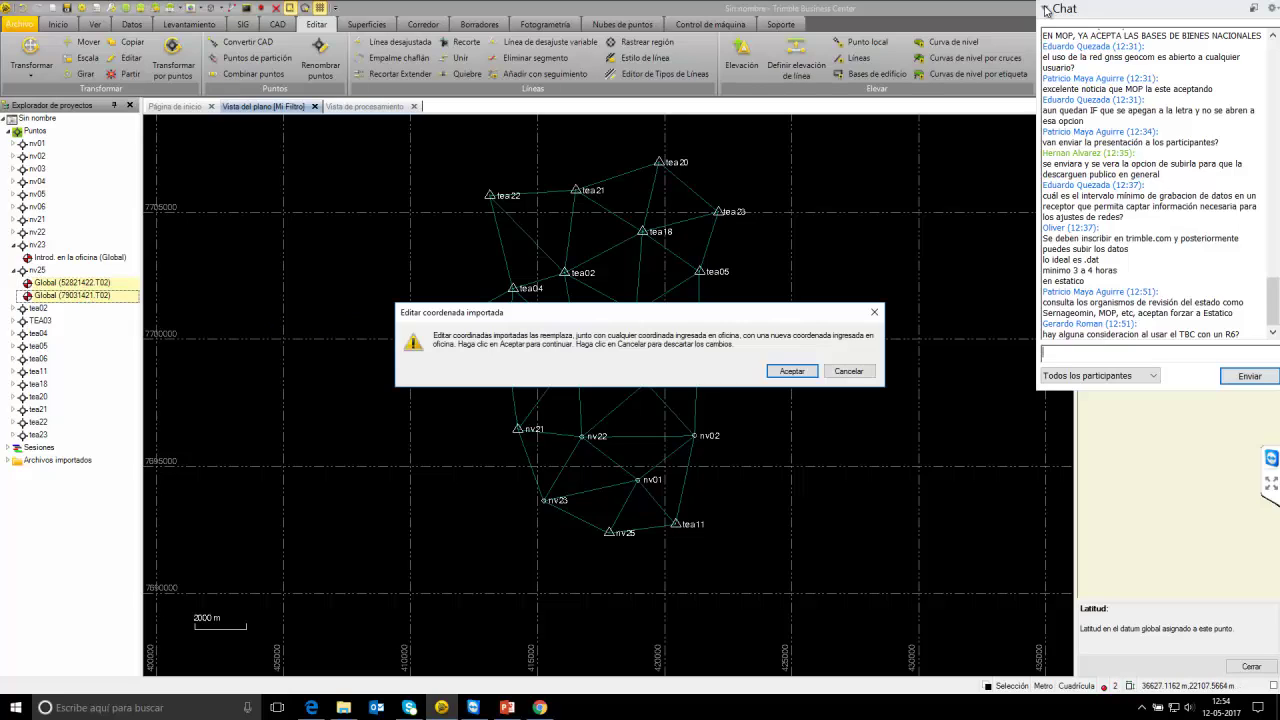
pyautogui.press('Return')
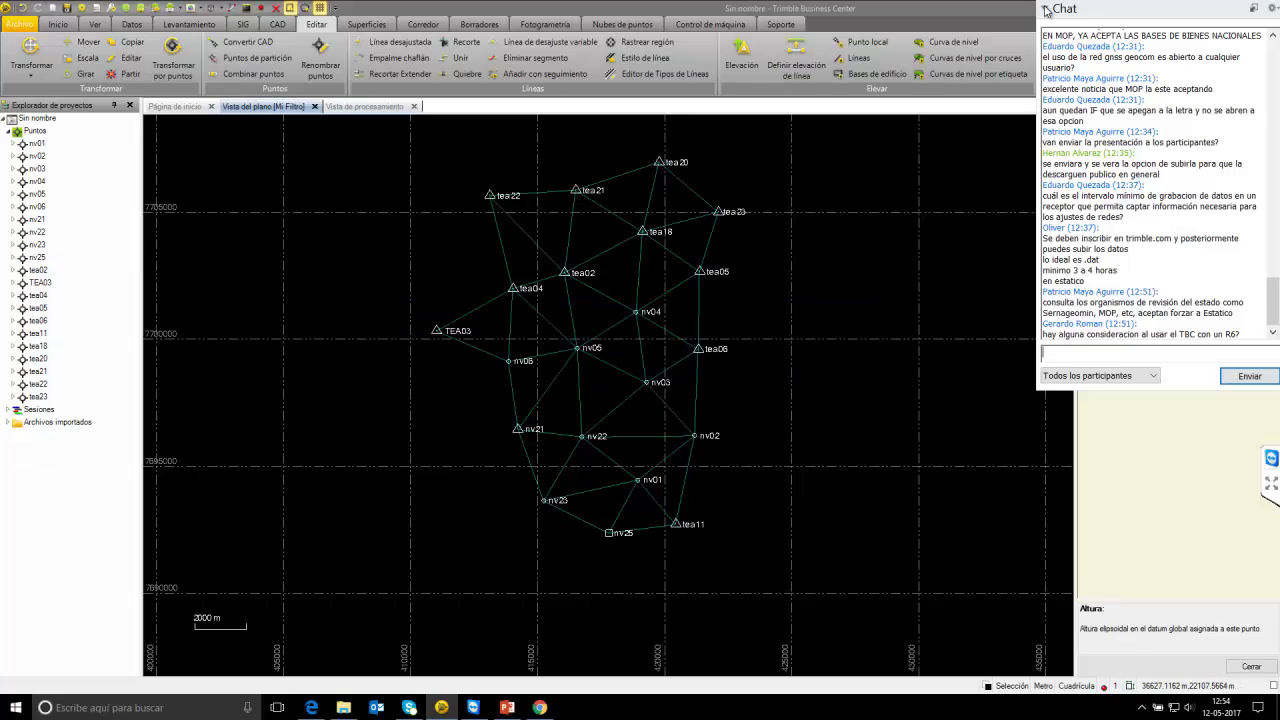
# Delete tea02's four imported Global coordinates, keeping its office-entered coordinate.
pyautogui.click(13, 270)
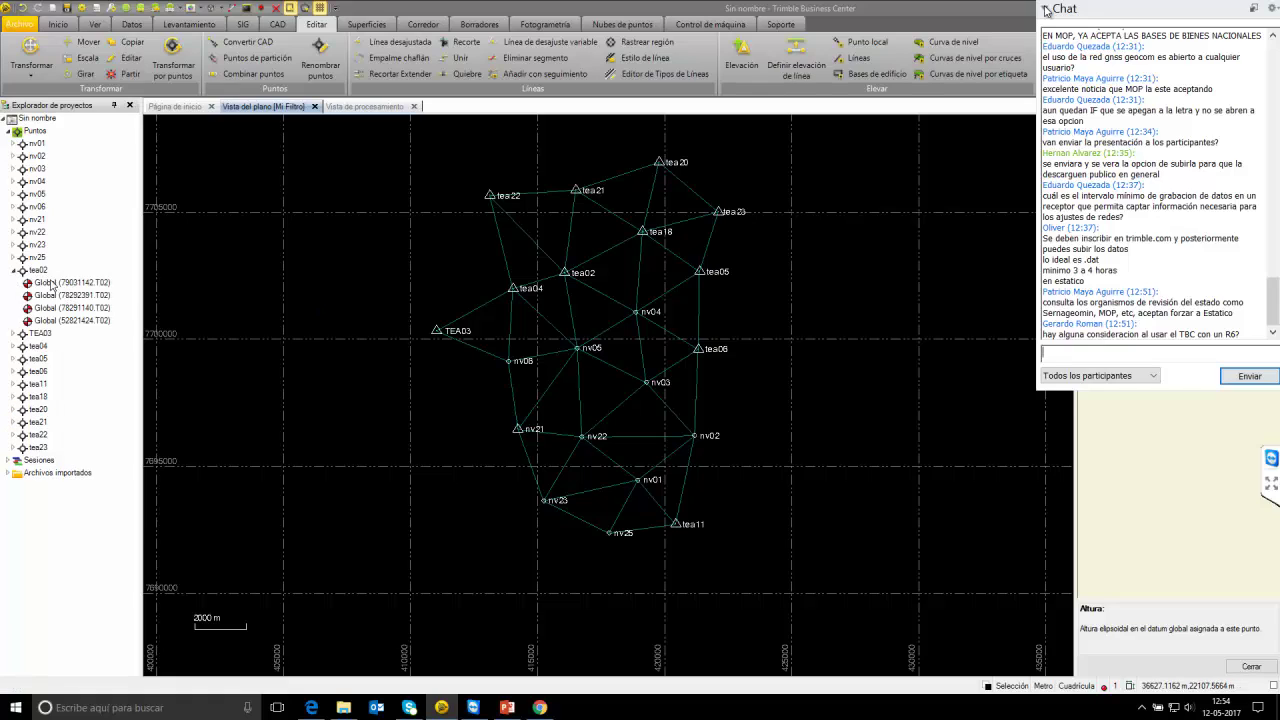
pyautogui.click(13, 258)
pyautogui.click(70, 295)
pyautogui.keyDown('shift'); pyautogui.click(70, 333); pyautogui.keyUp('shift')
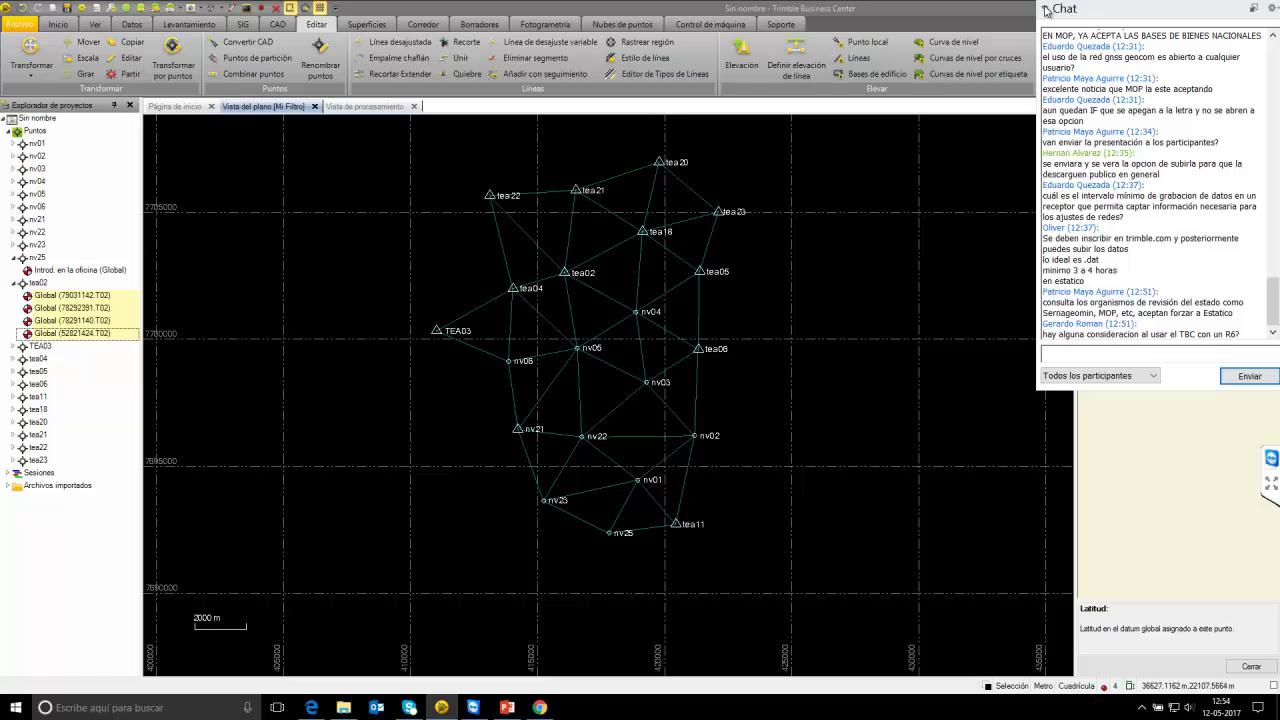
pyautogui.press('Delete')
pyautogui.press('Return')
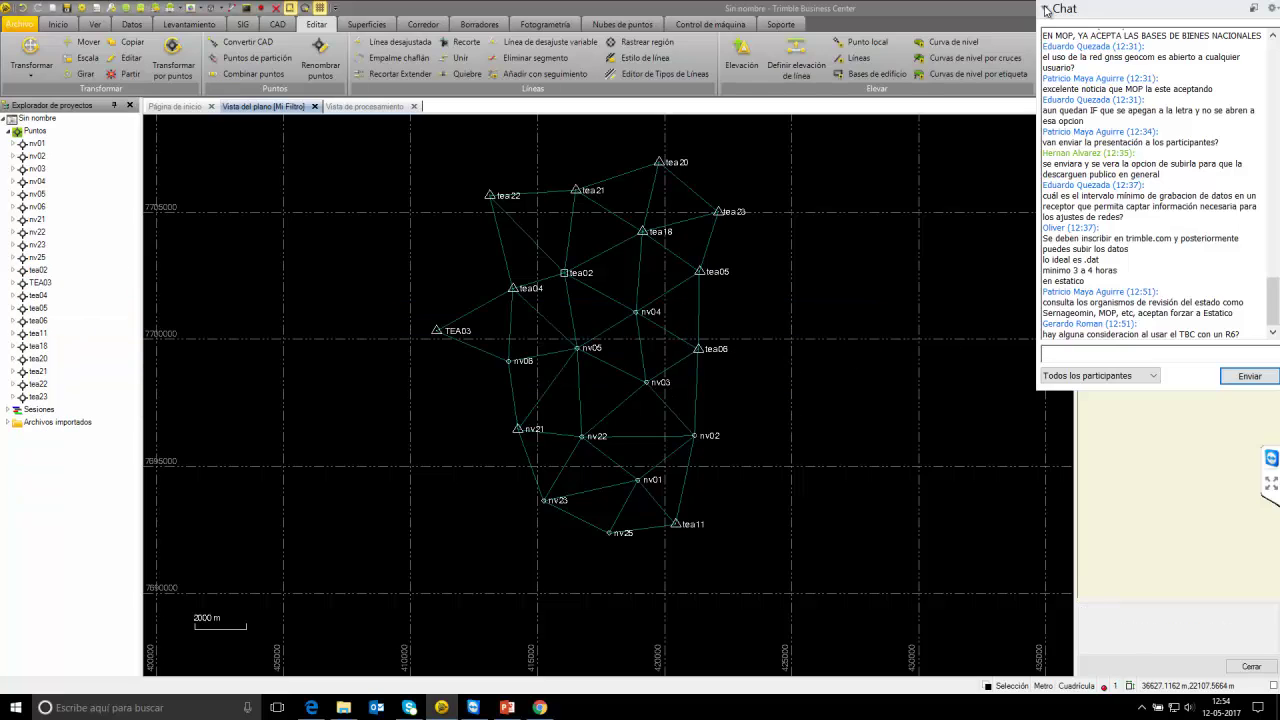
# Select tea04's three imported Global coordinates and reply 'ninguna consideracion en usar el TBC con un R6' in the chat.
pyautogui.click(13, 283)
pyautogui.click(13, 308)
pyautogui.click(70, 320)
pyautogui.keyDown('ctrl'); pyautogui.click(70, 333); pyautogui.keyUp('ctrl')
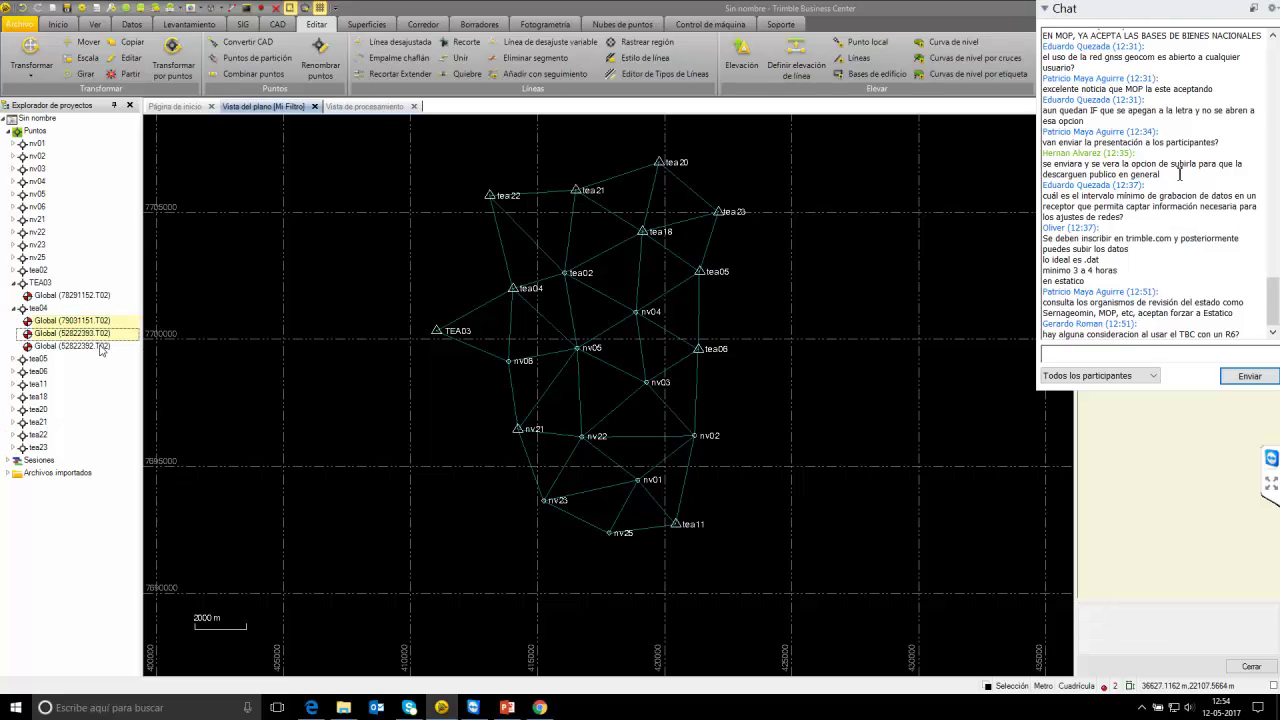
pyautogui.keyDown('ctrl'); pyautogui.click(100, 346); pyautogui.keyUp('ctrl')
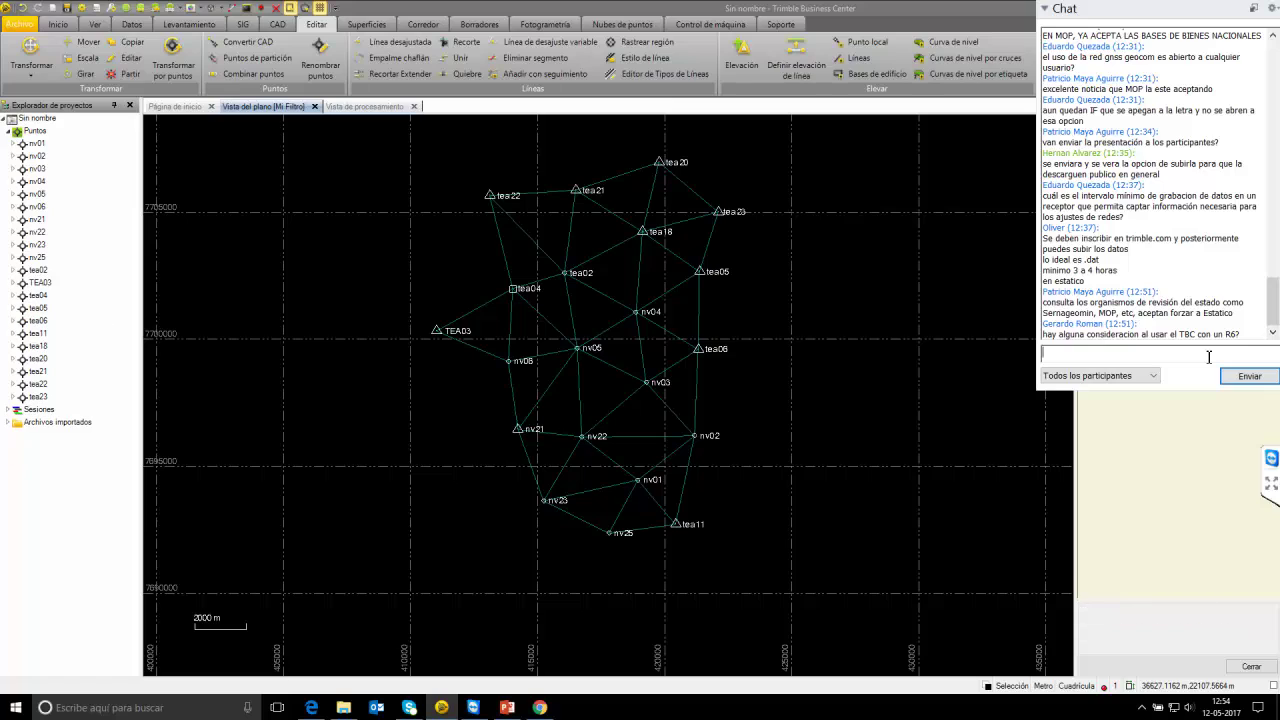
pyautogui.write('ninguna')
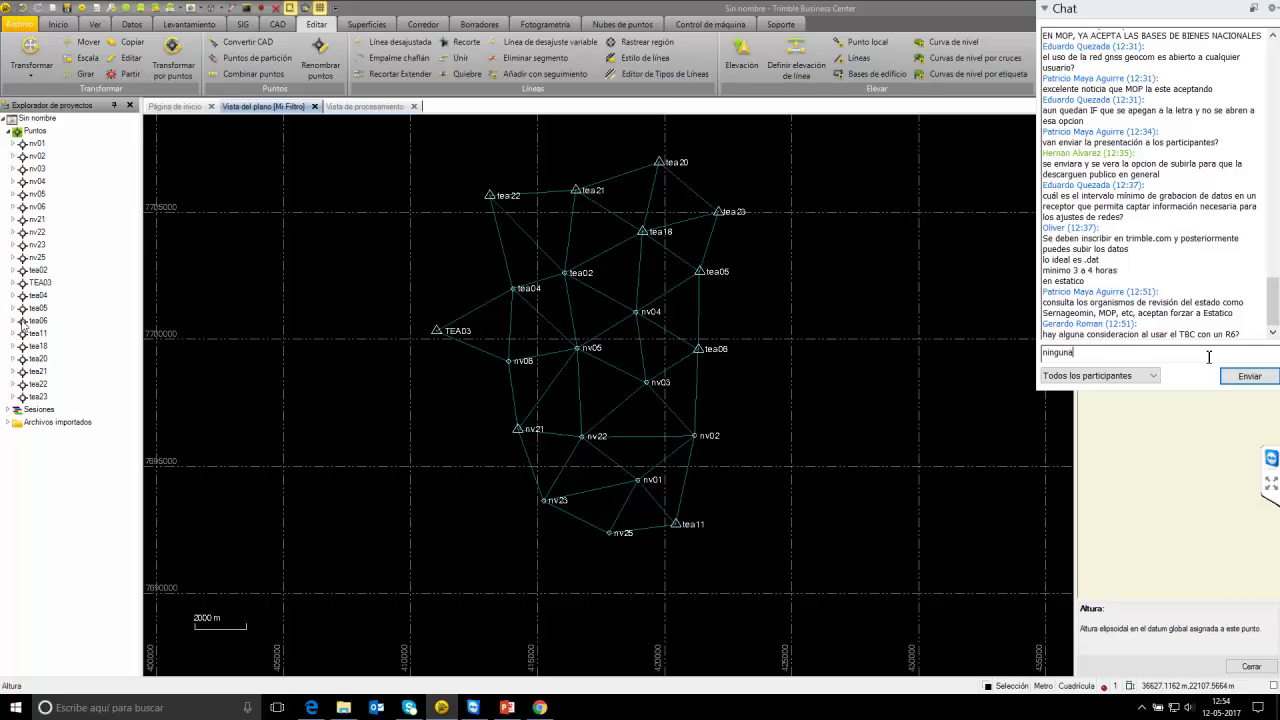
pyautogui.write(' con')
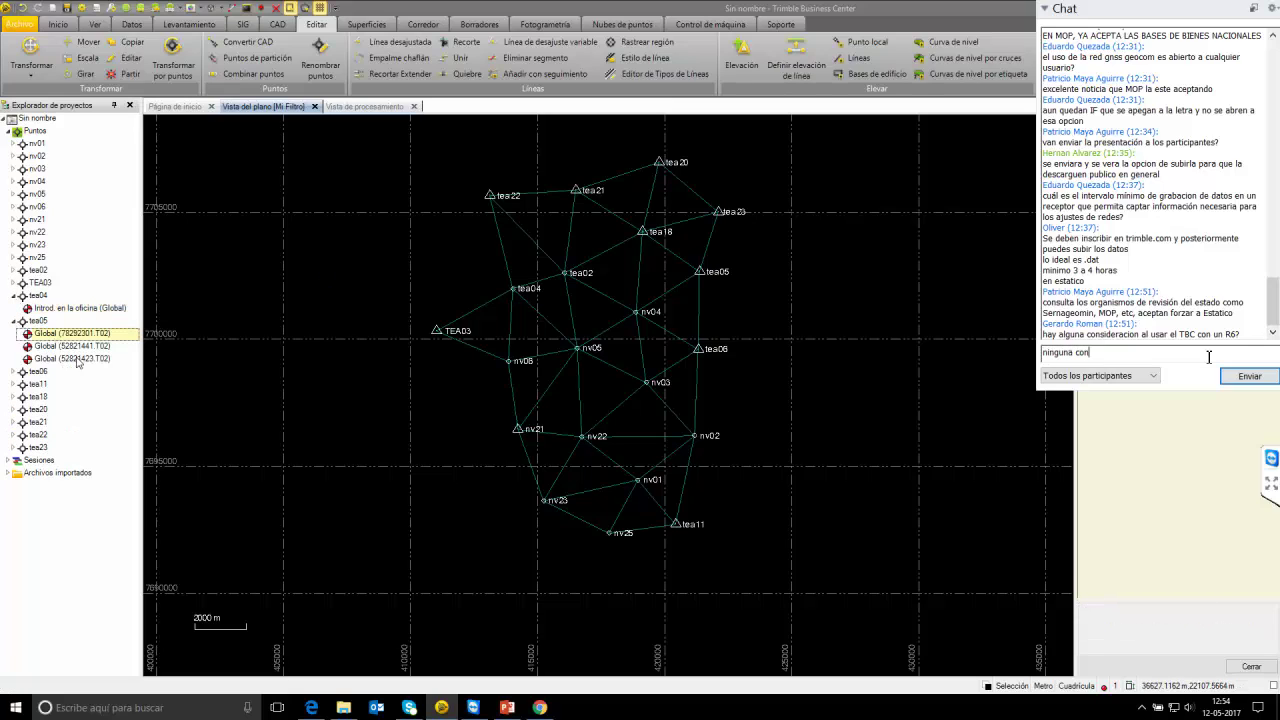
pyautogui.write('siderac')
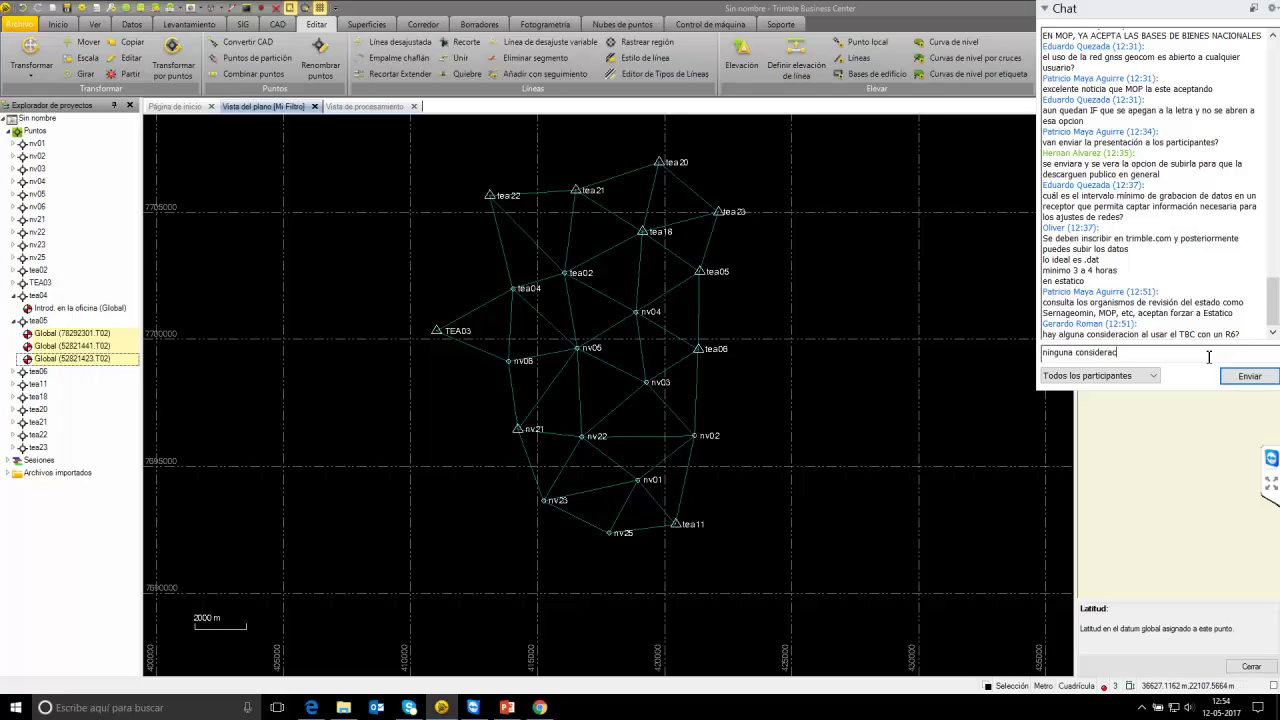
pyautogui.write('ion en u')
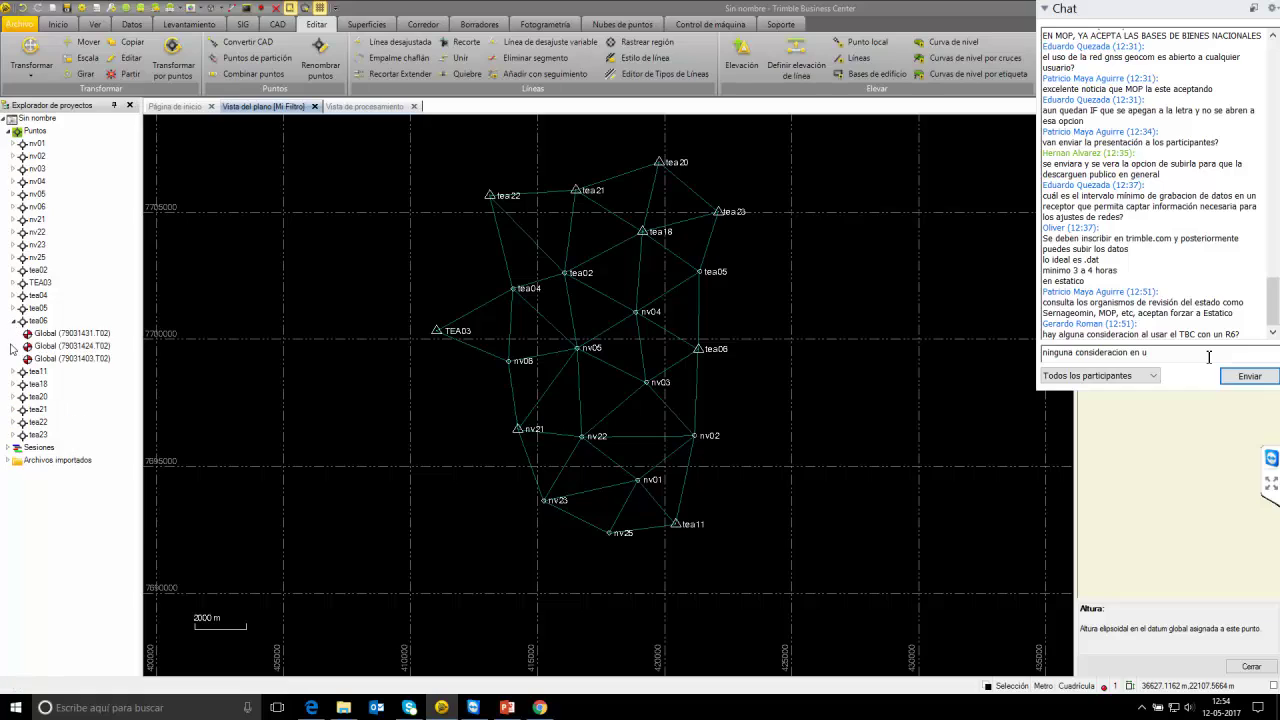
pyautogui.write('sar el T')
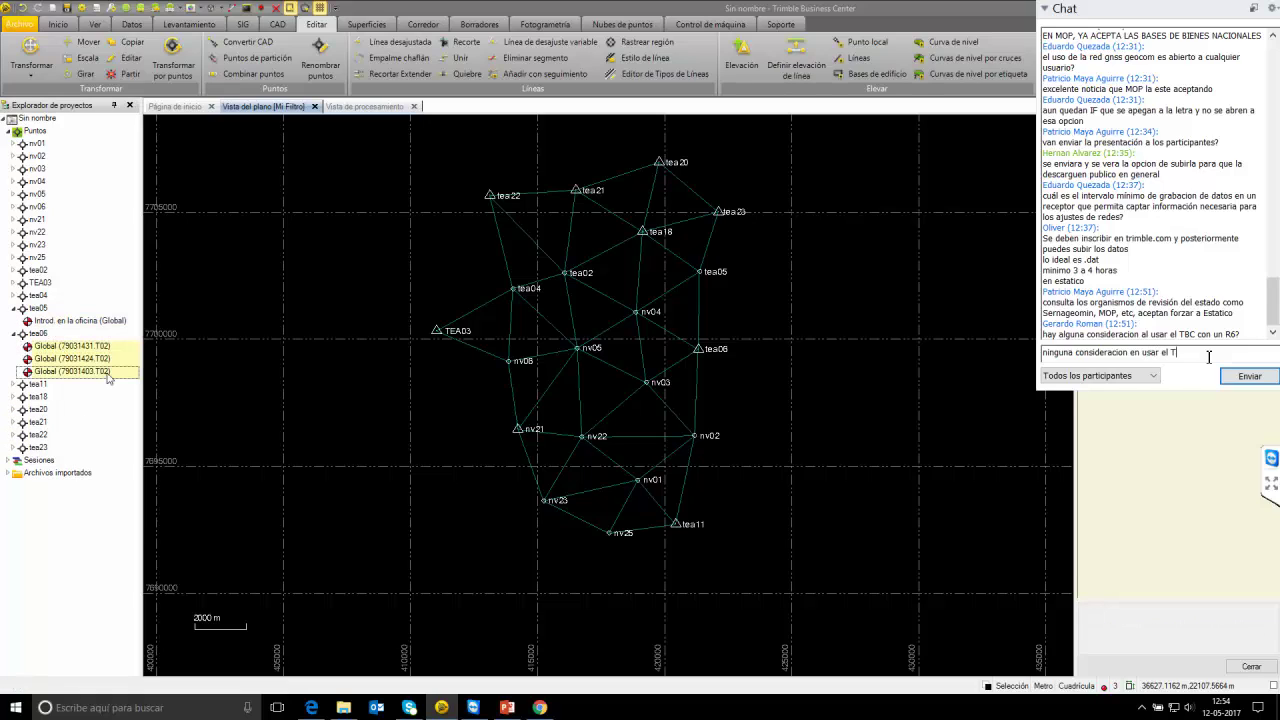
pyautogui.write('BC con')
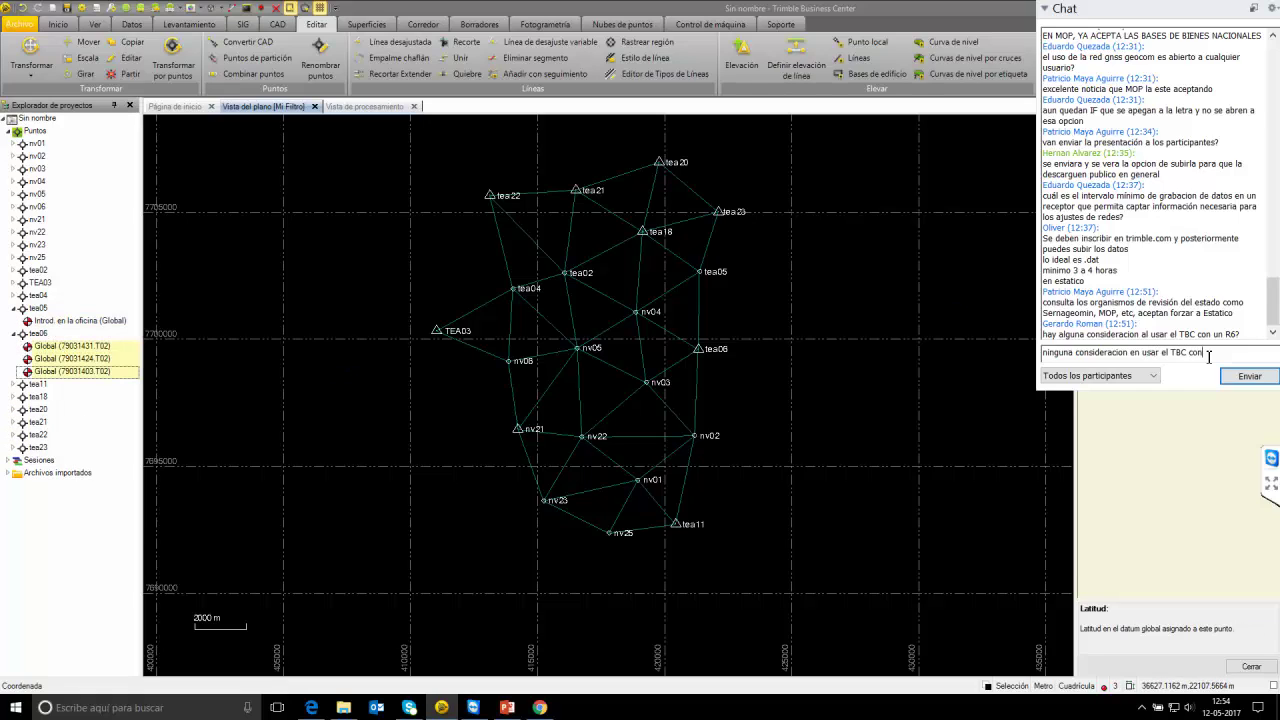
pyautogui.write(' un R6')
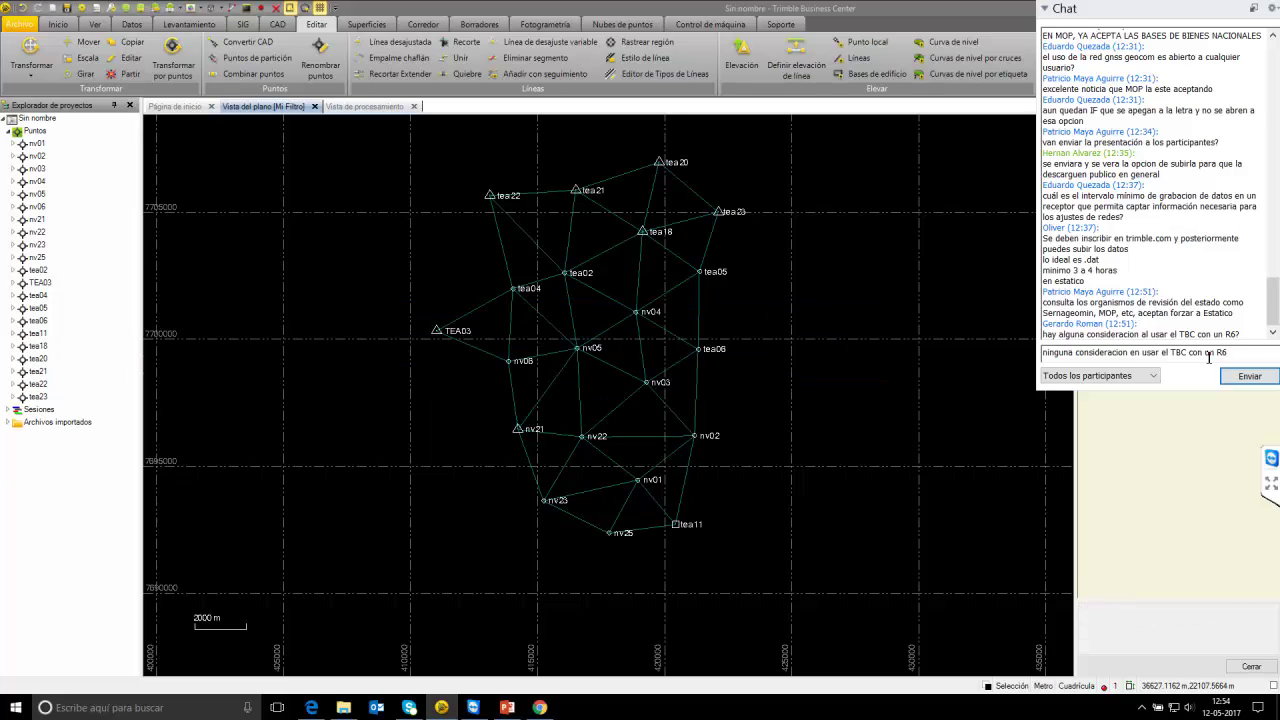
# Write a chat reply that points are recognized automatically when importing .t02 or .t01 observations.
pyautogui.write('ya que')
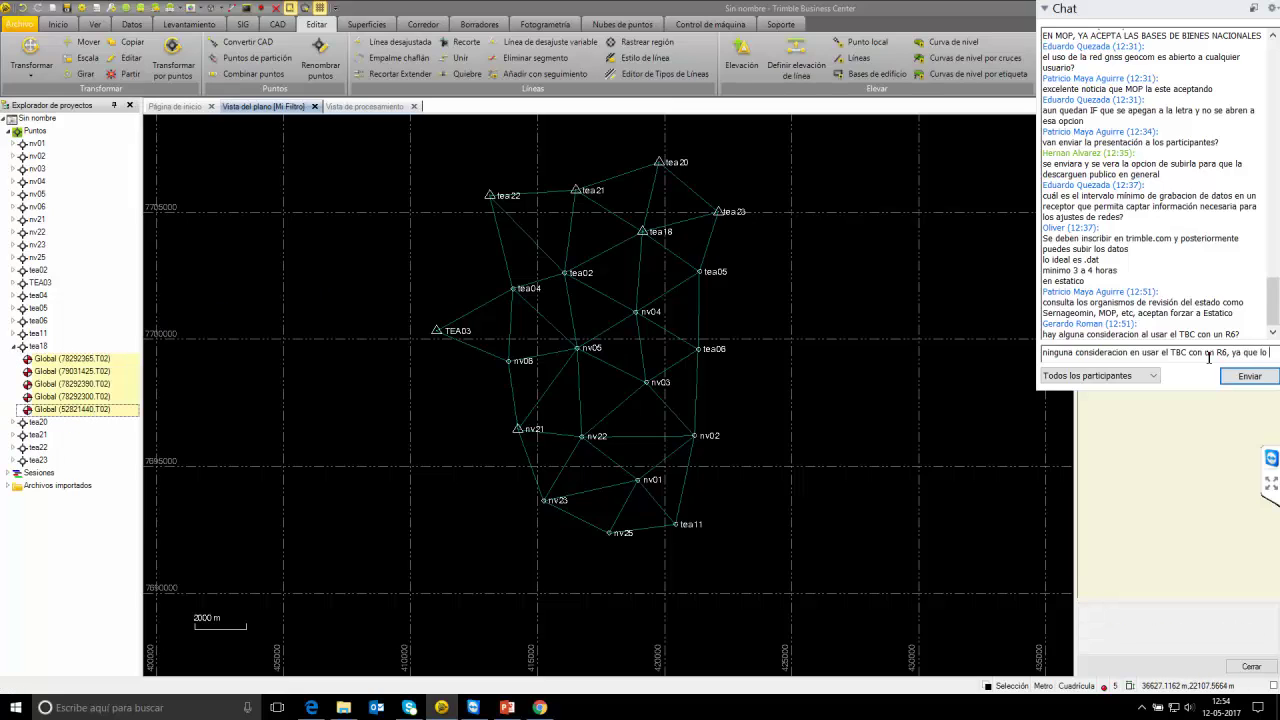
pyautogui.write('lo reconoc')
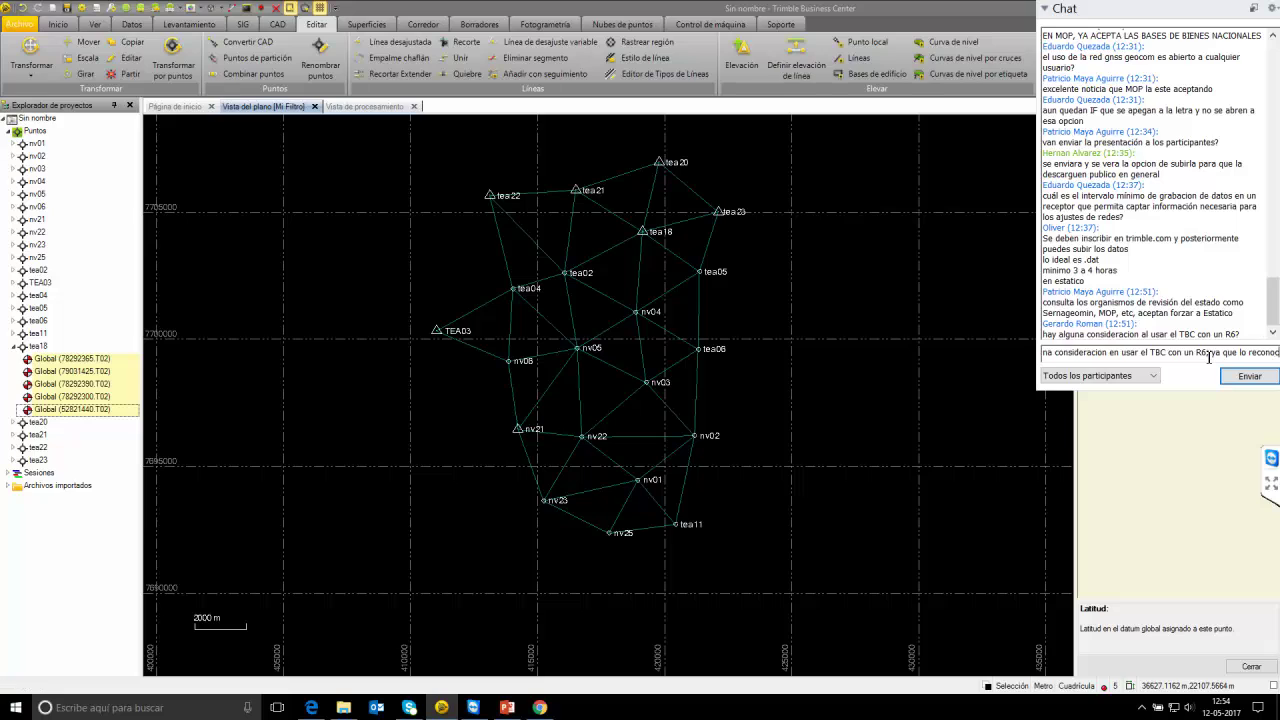
pyautogui.write('e de')
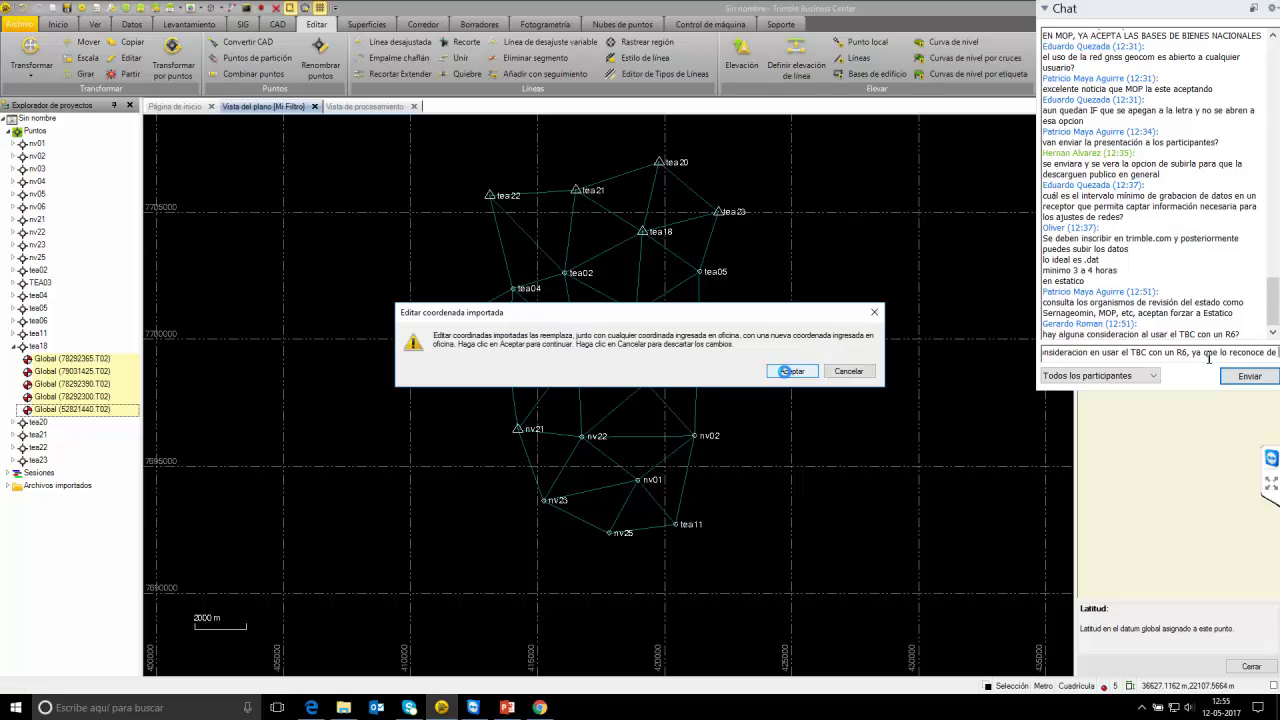
pyautogui.write(' forma')
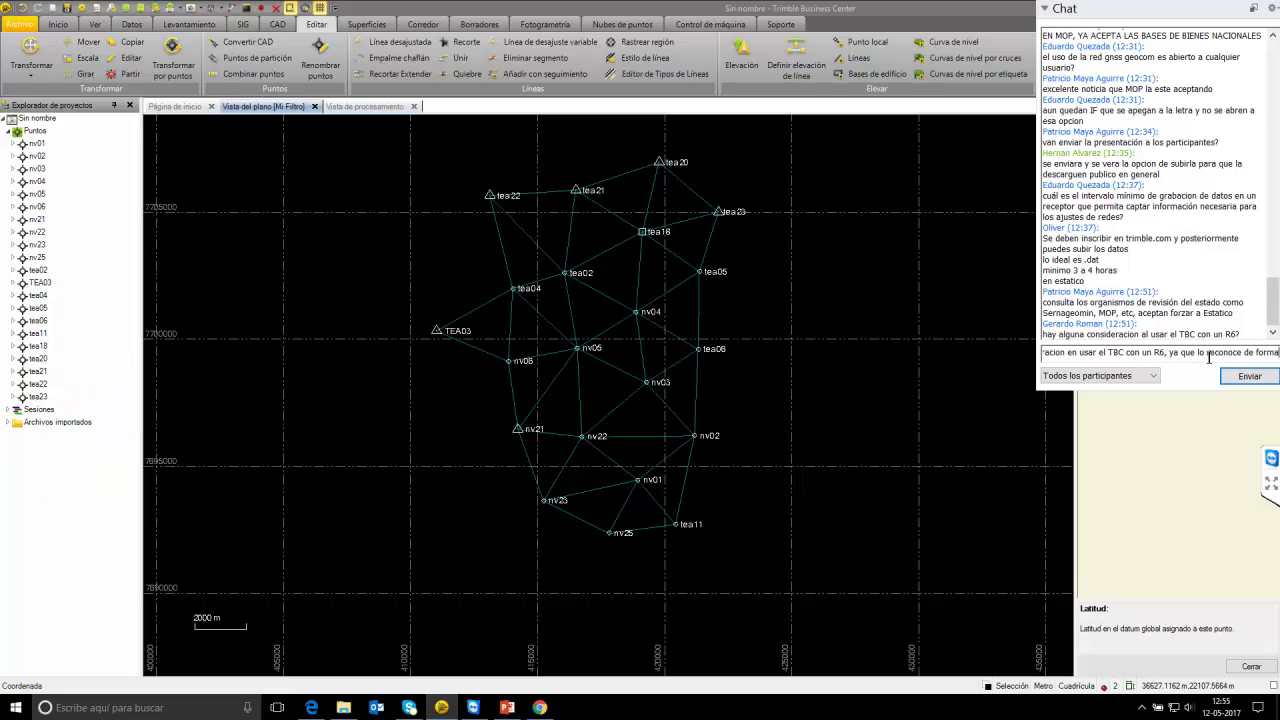
pyautogui.write(' aut')
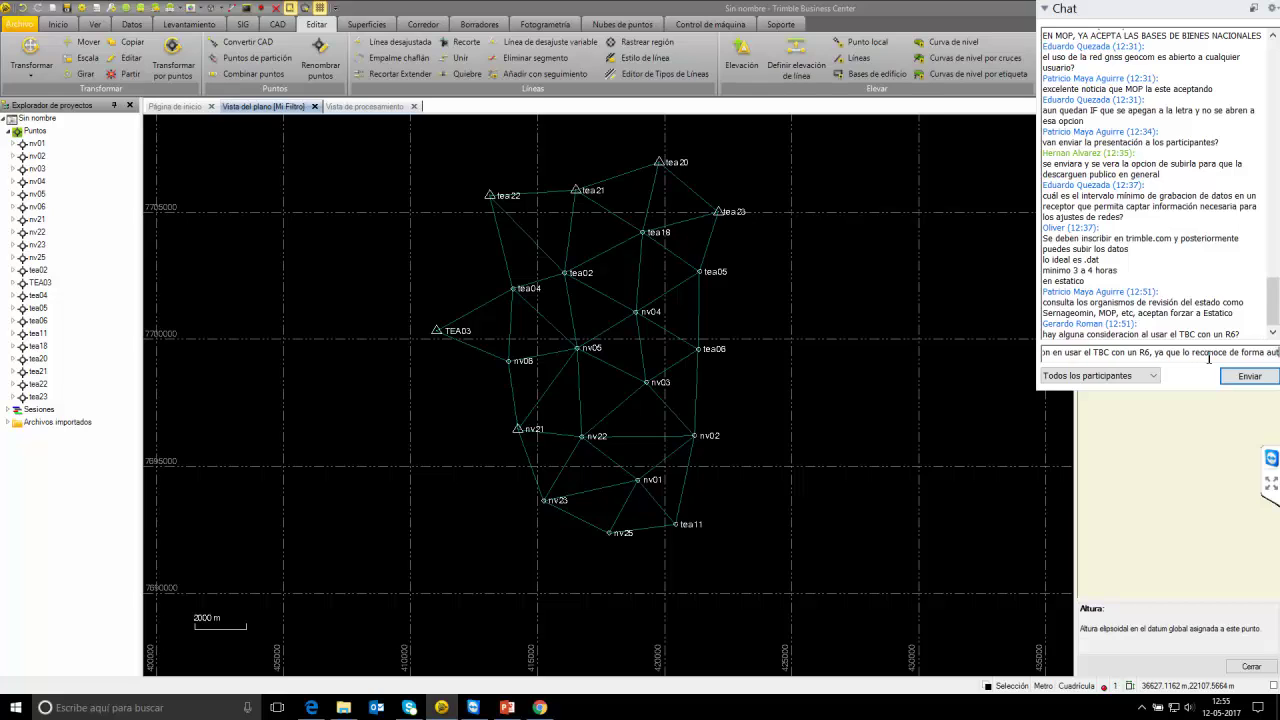
pyautogui.write('omatic')
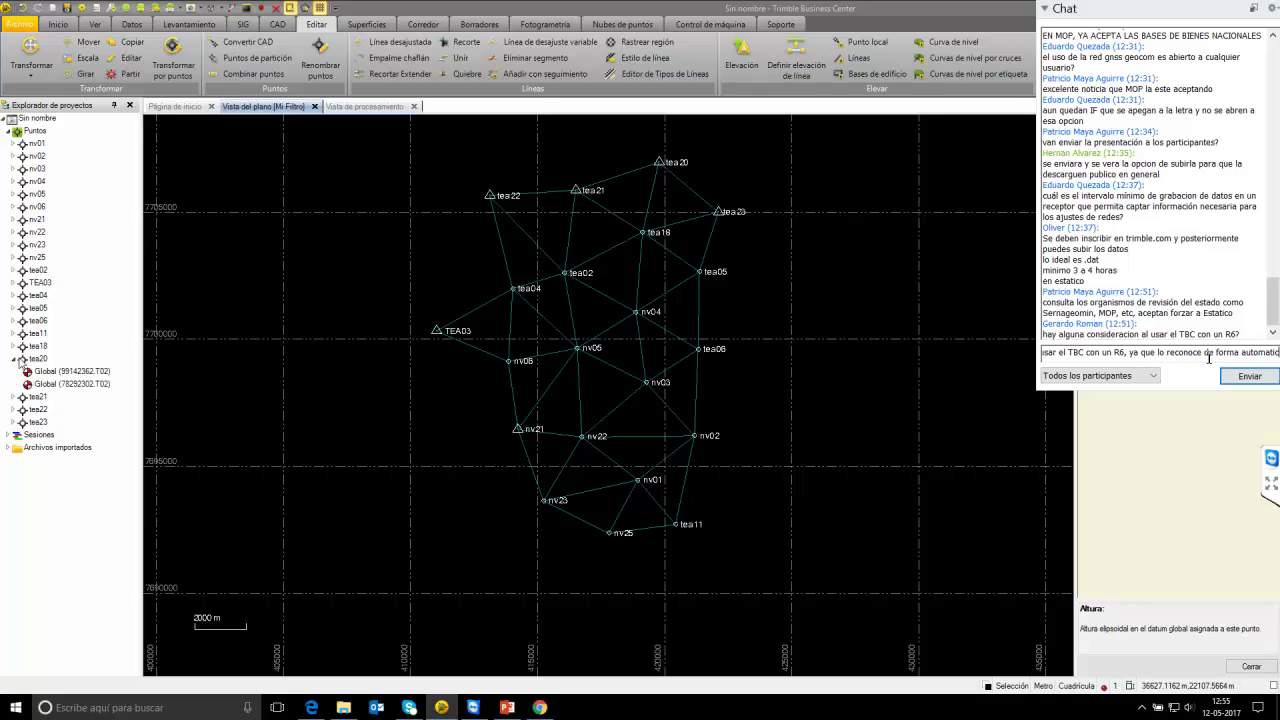
pyautogui.write('a impo')
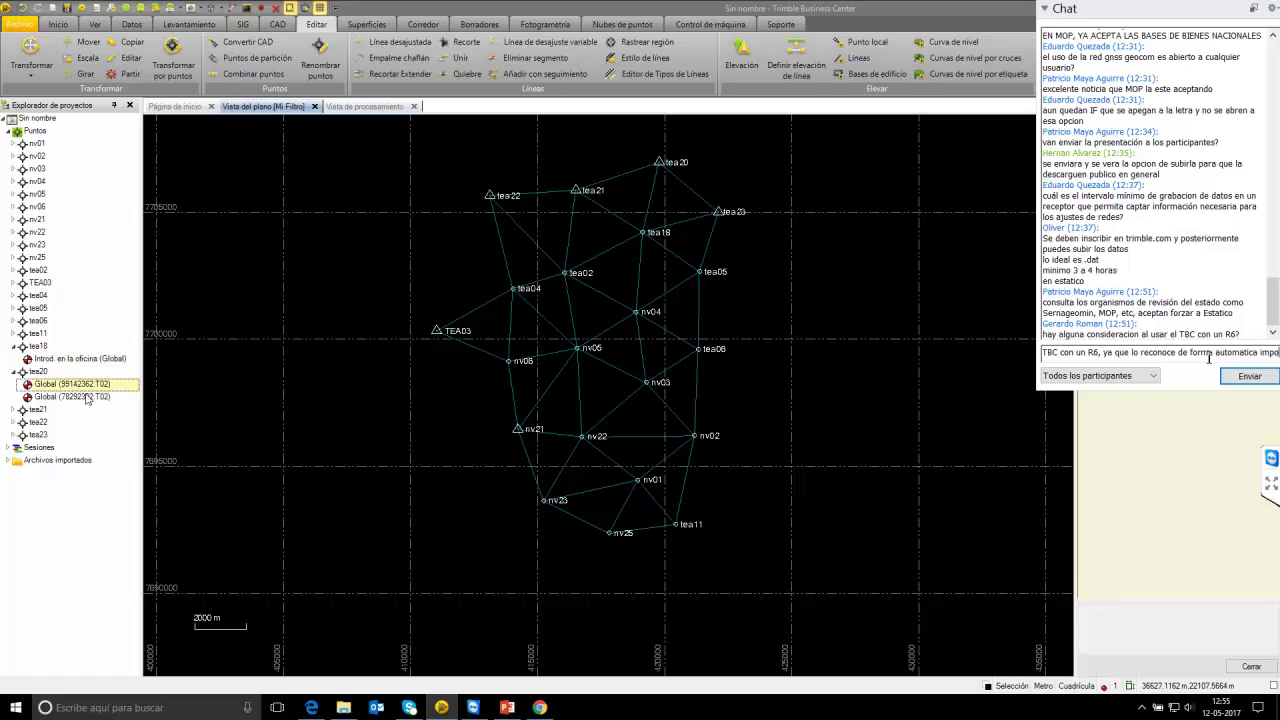
pyautogui.write('rtando sus')
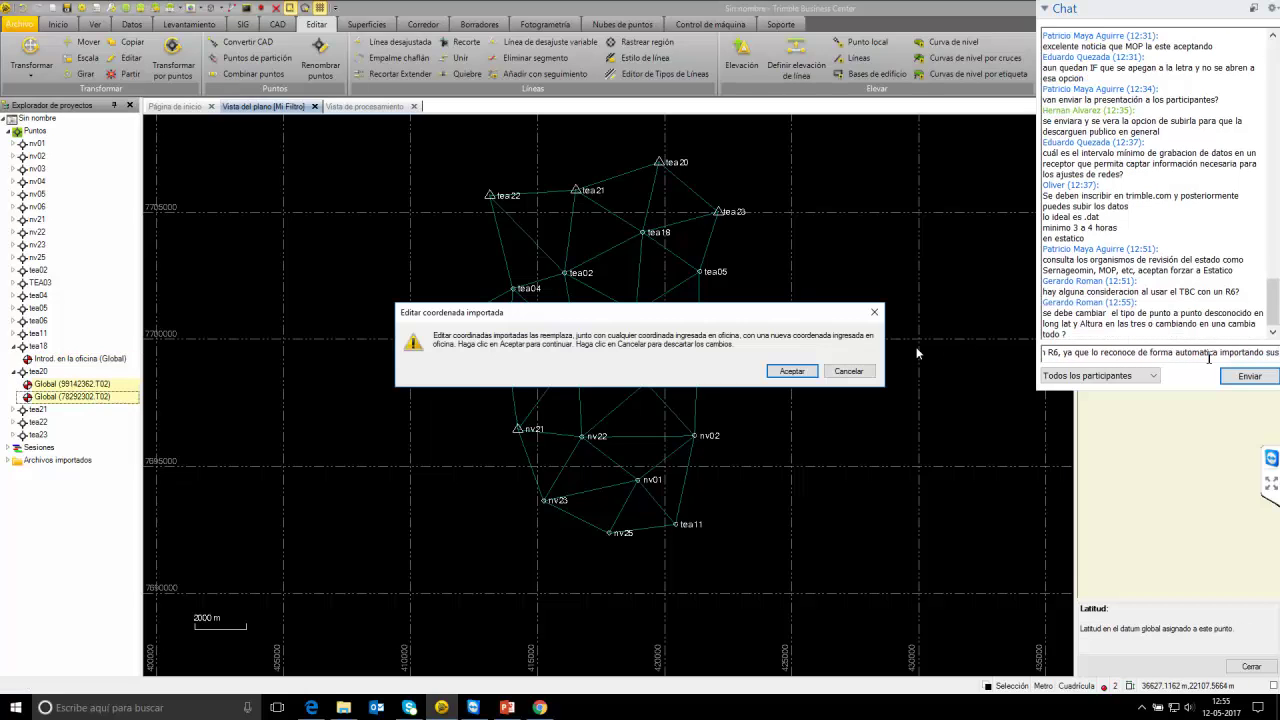
pyautogui.write(' ob')
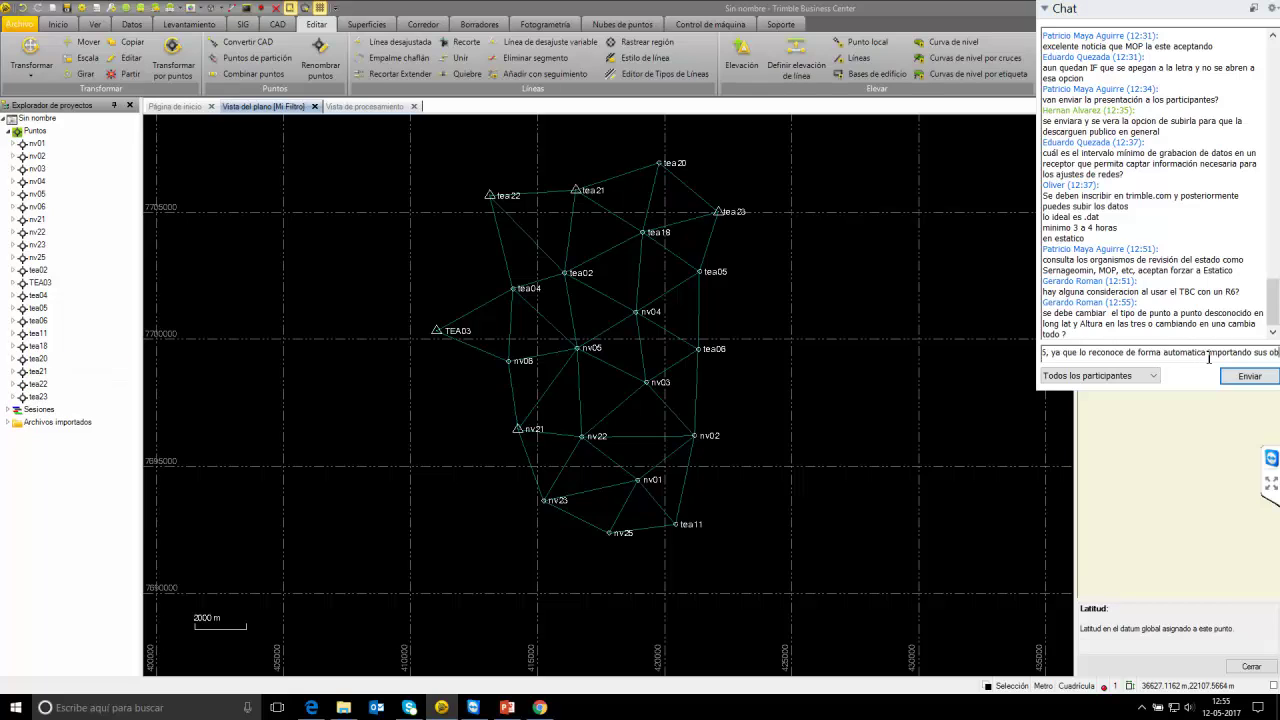
pyautogui.write('servacione')
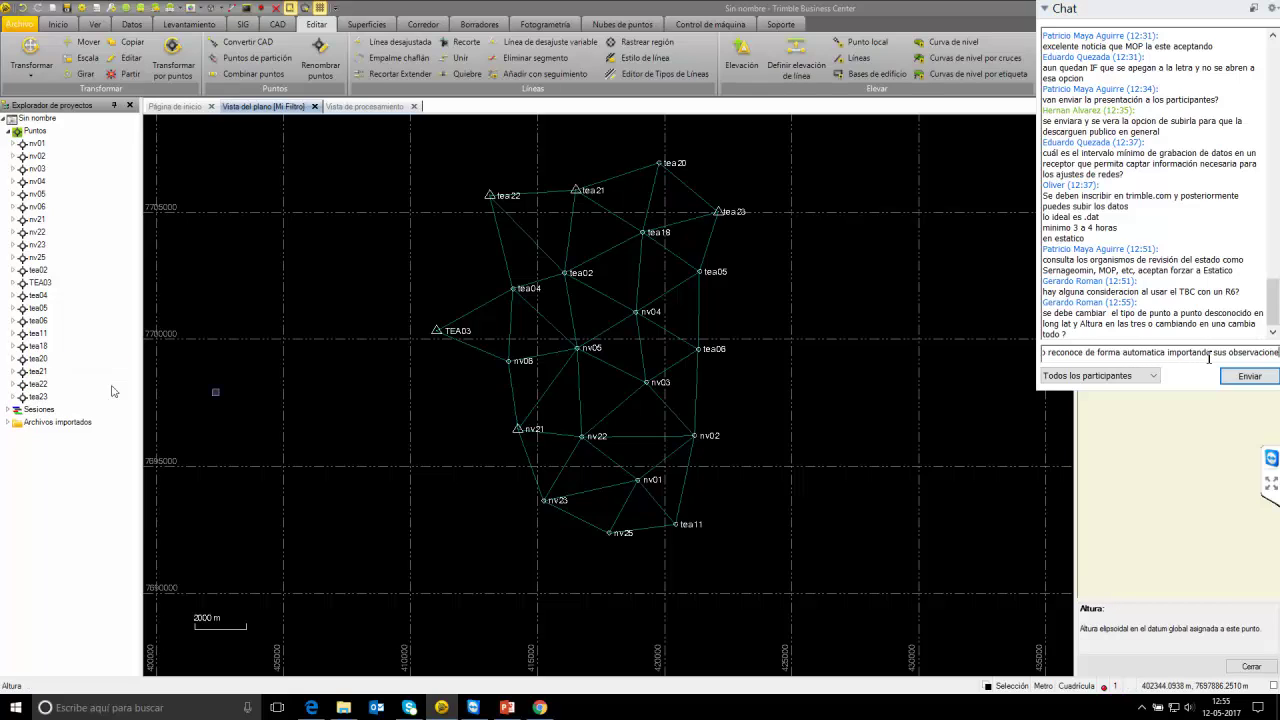
pyautogui.write('s en')
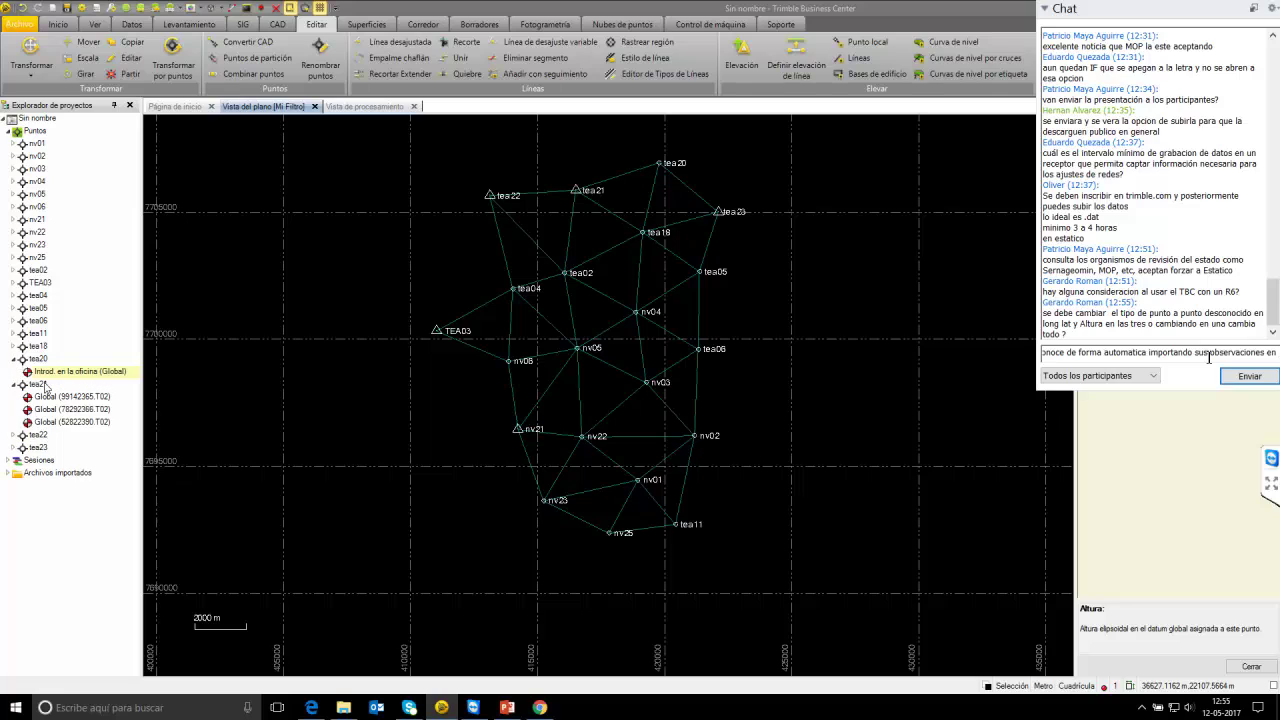
pyautogui.write(' t')
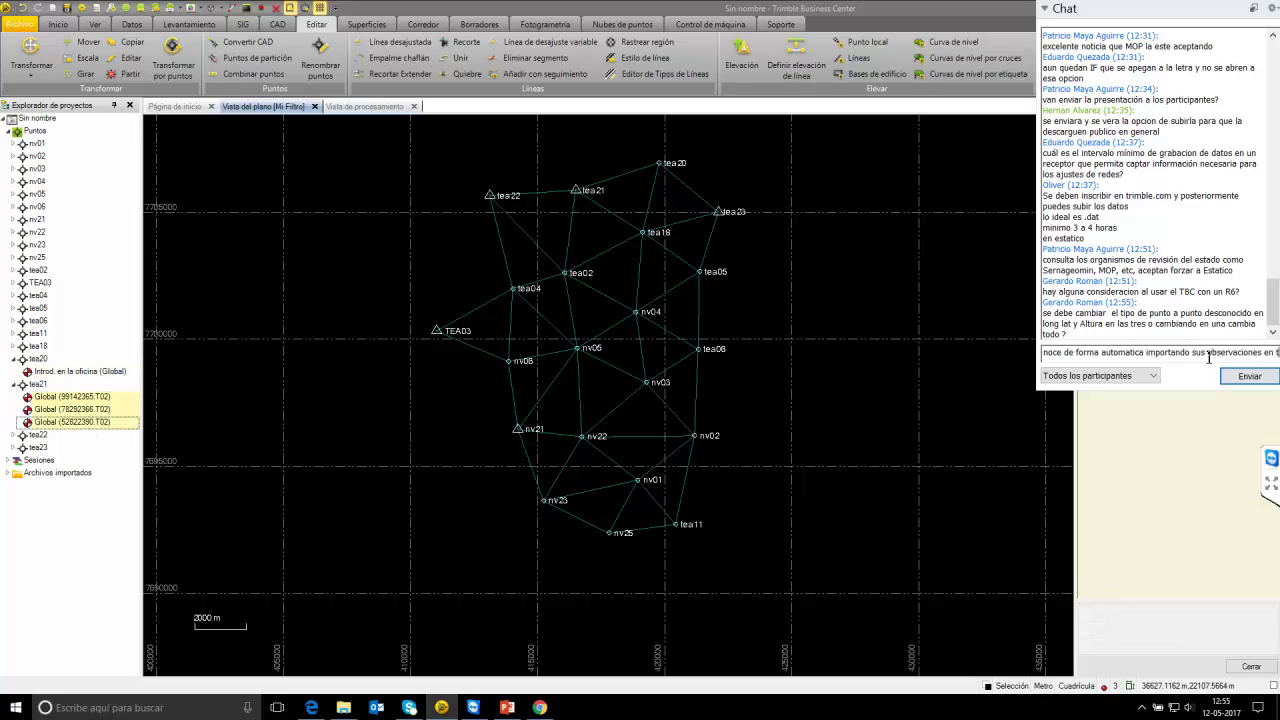
pyautogui.press('BackSpace')
pyautogui.write('.t02 o')
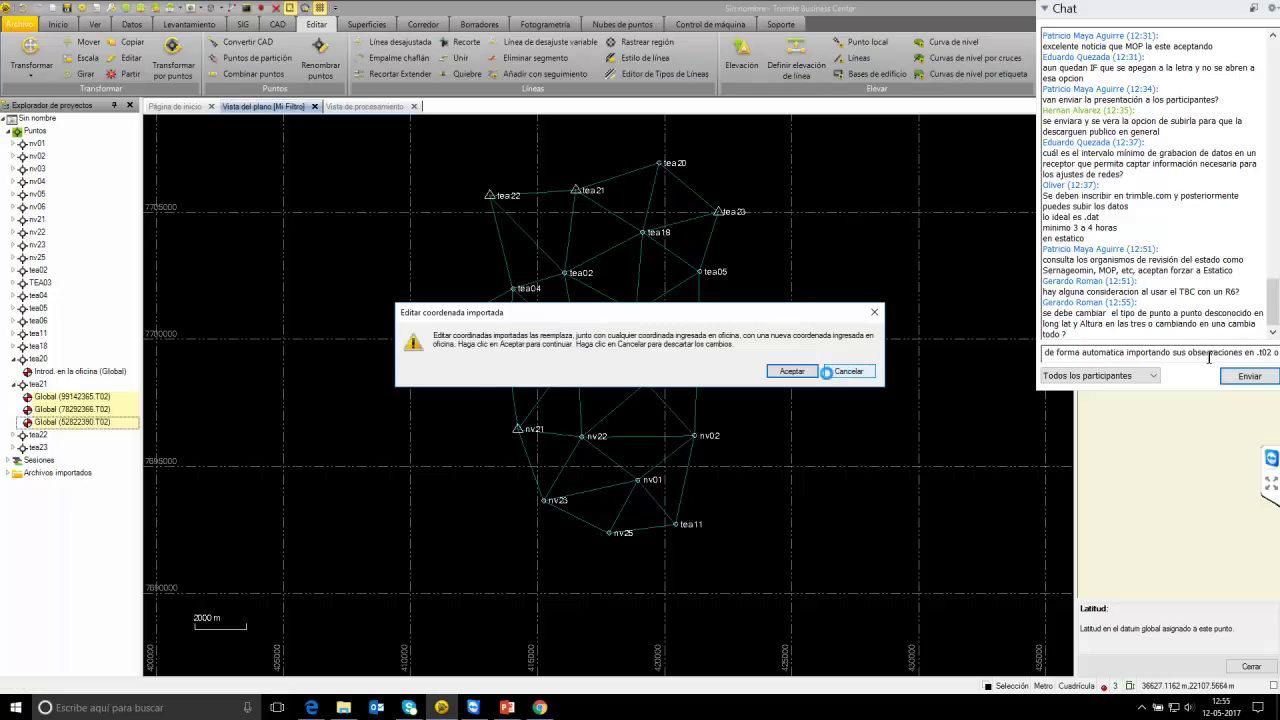
pyautogui.write('.')
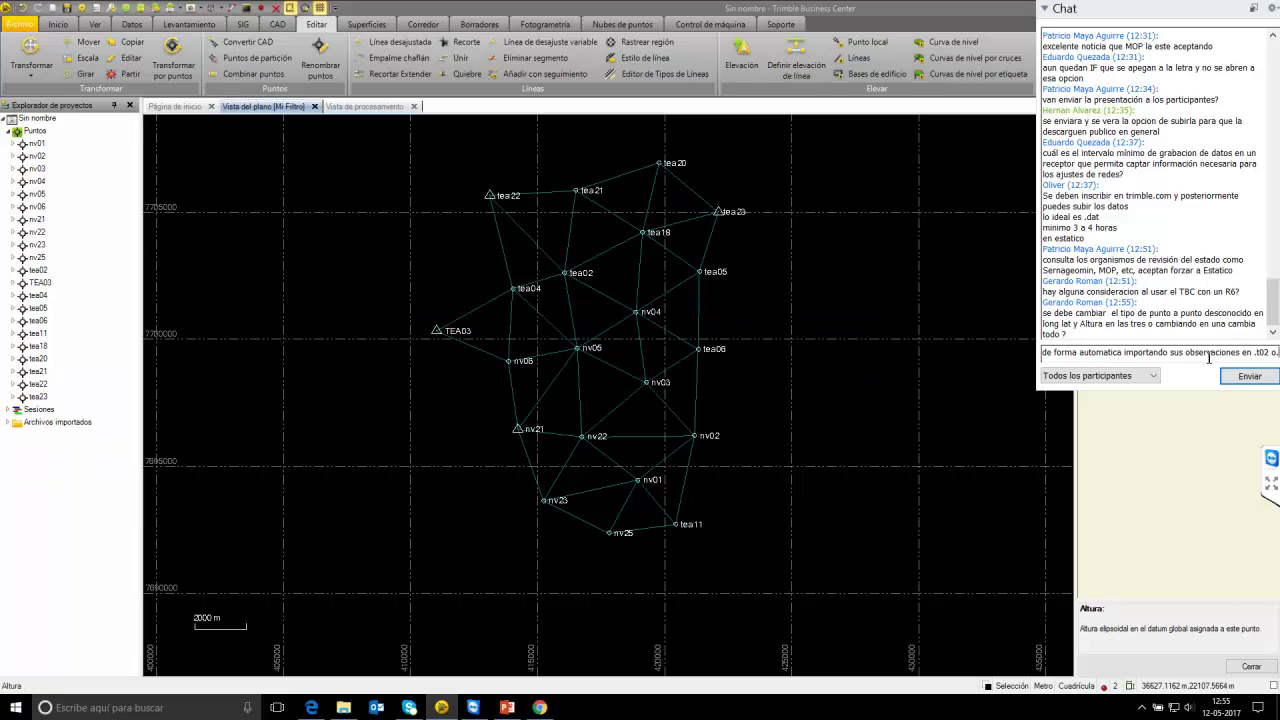
pyautogui.write('.t01')
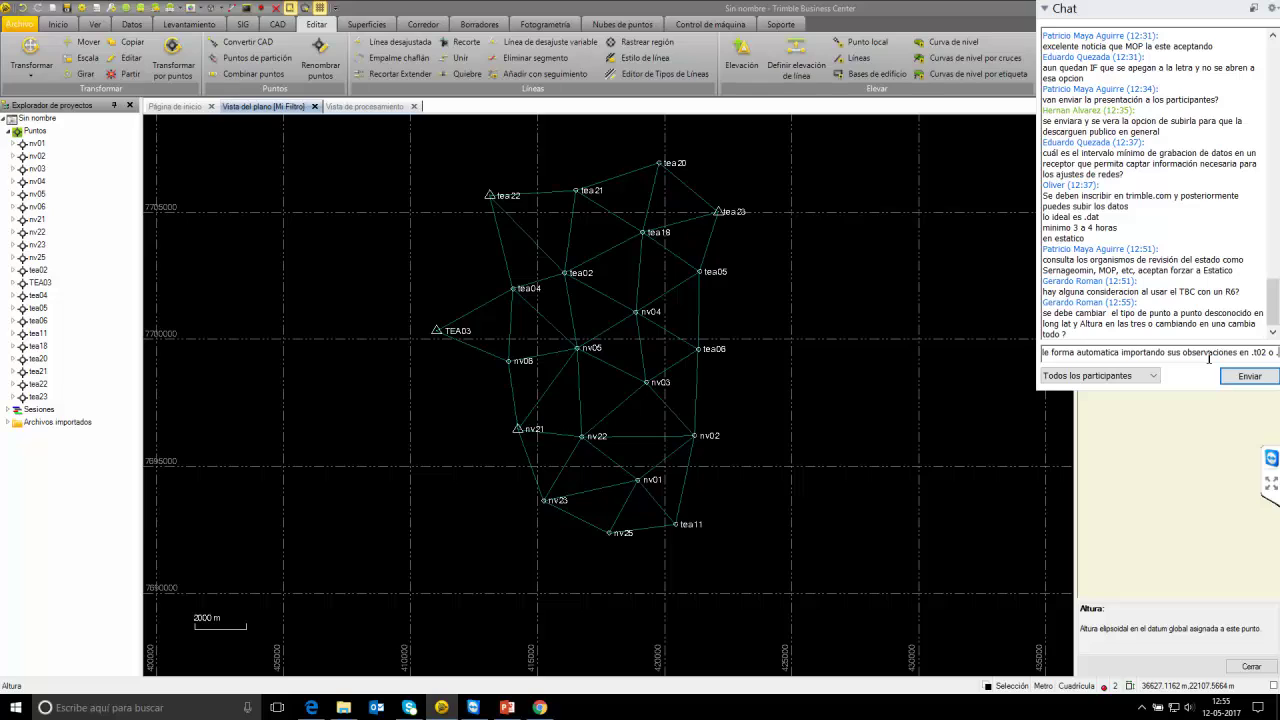
# Replace tea22's three imported Global coordinates with a single office-entered coordinate.
pyautogui.click(14, 384)
pyautogui.click(14, 372)
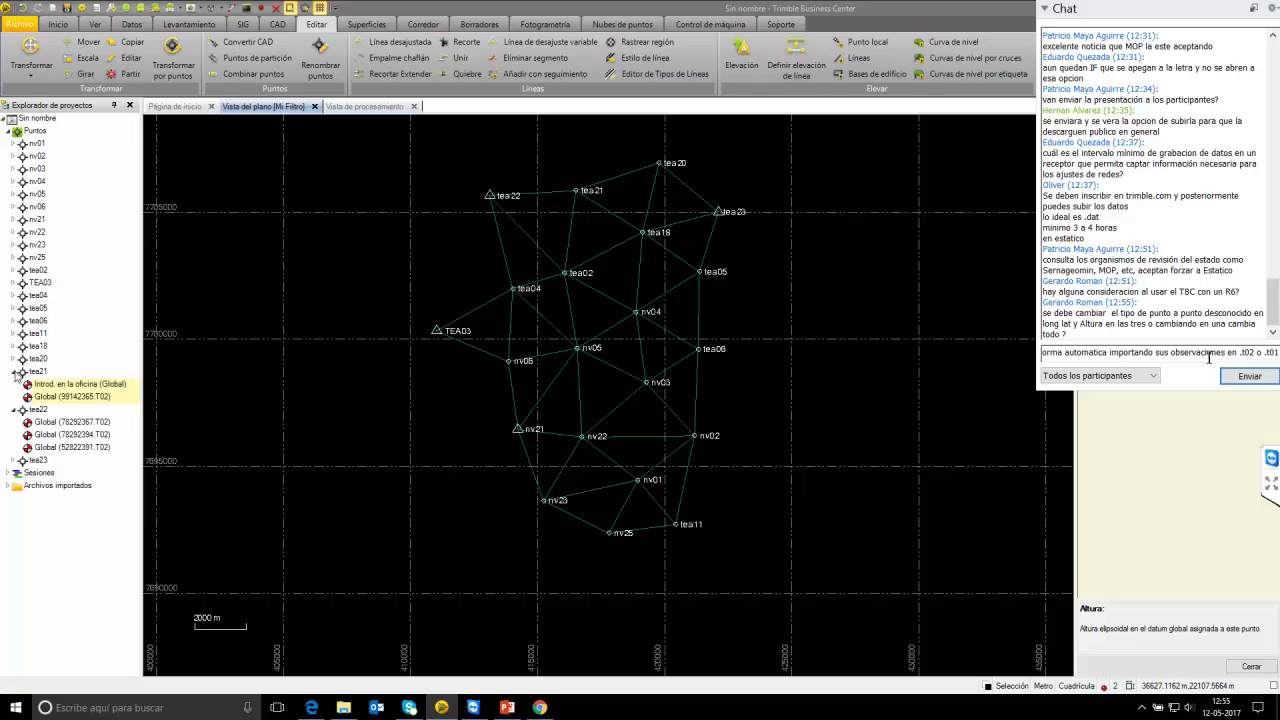
pyautogui.click(64, 423)
pyautogui.keyDown('shift'); pyautogui.click(76, 447); pyautogui.keyUp('shift')
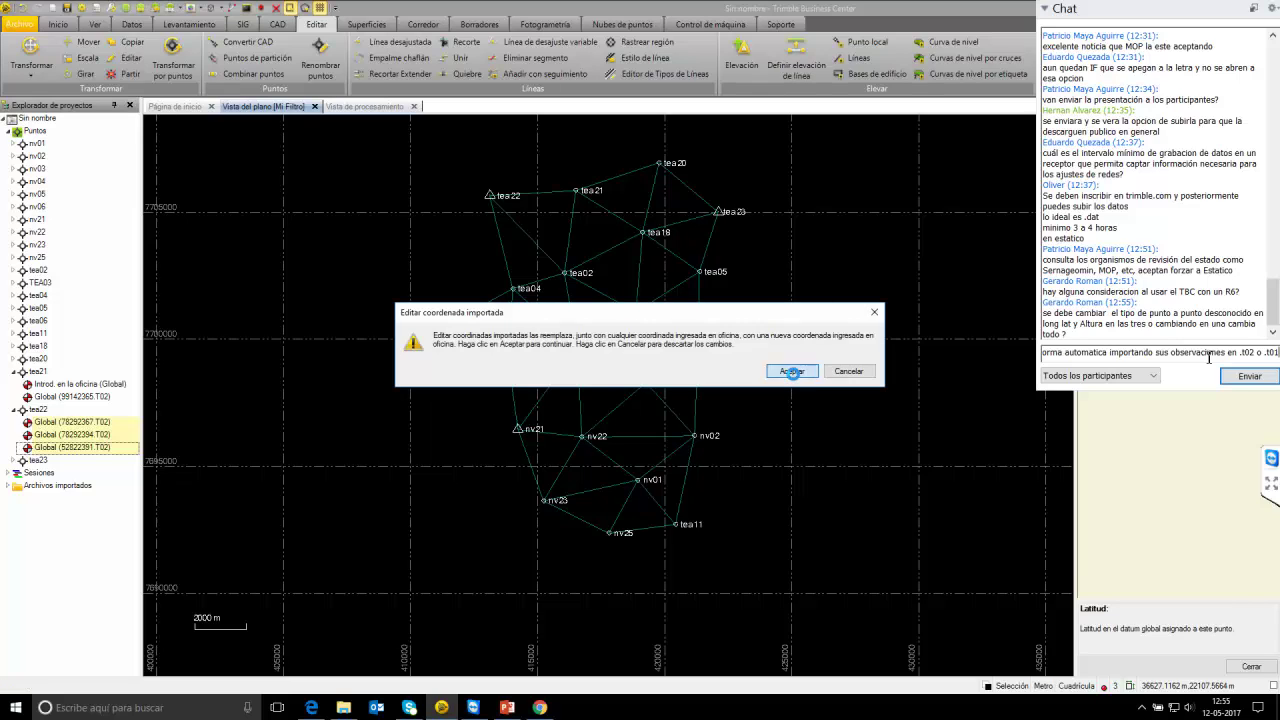
pyautogui.click(792, 371)
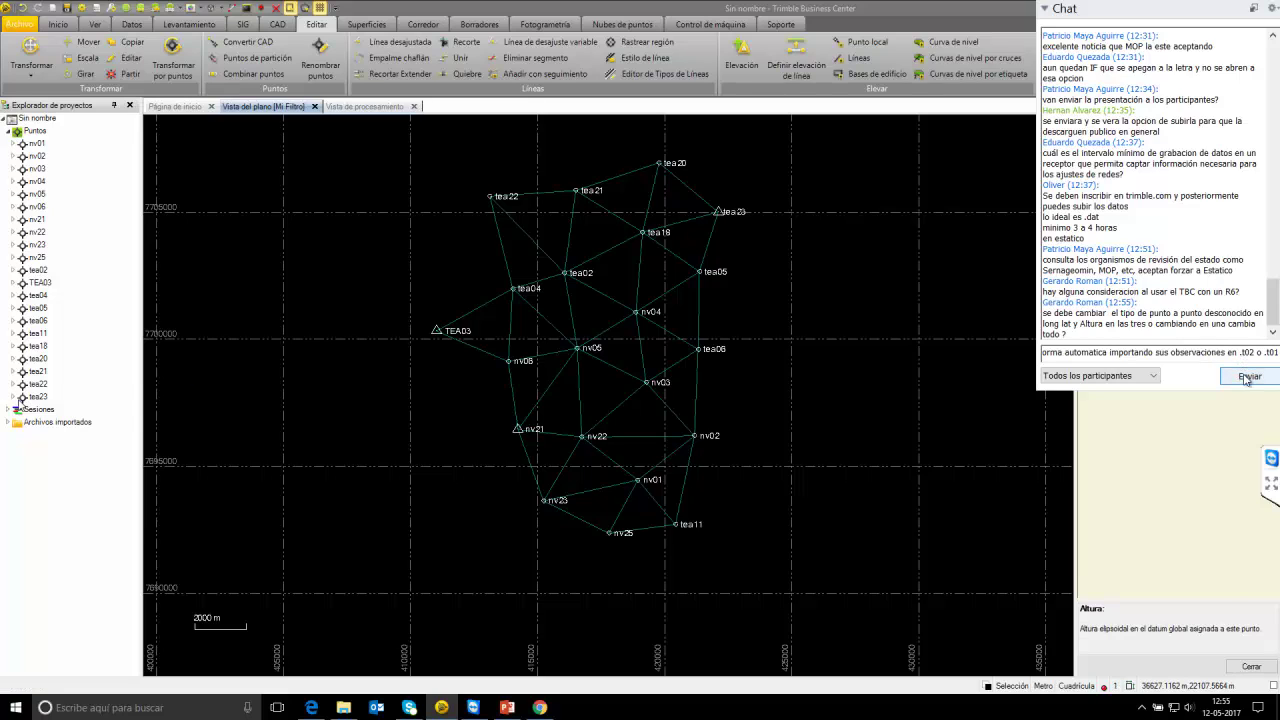
# Turn tea23's plain Global coordinate into an office-entered one and send the chat reply.
pyautogui.click(12, 398)
pyautogui.click(68, 423)
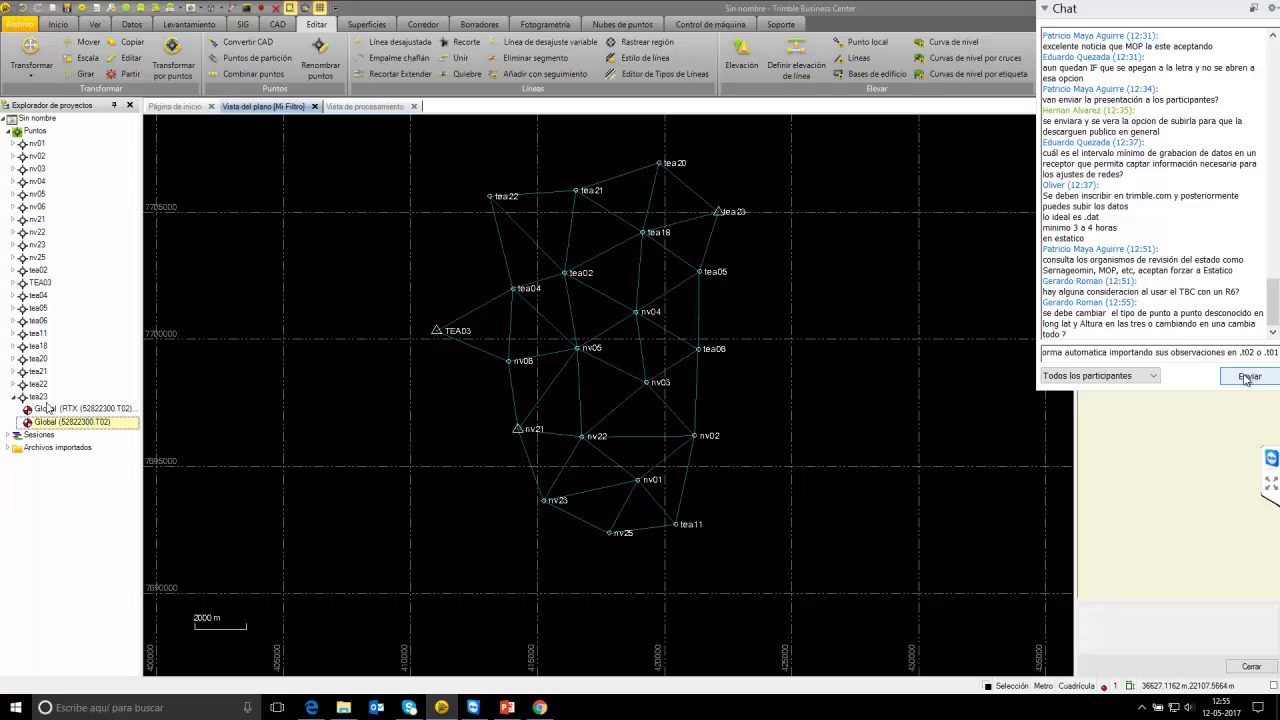
pyautogui.click(1246, 380)
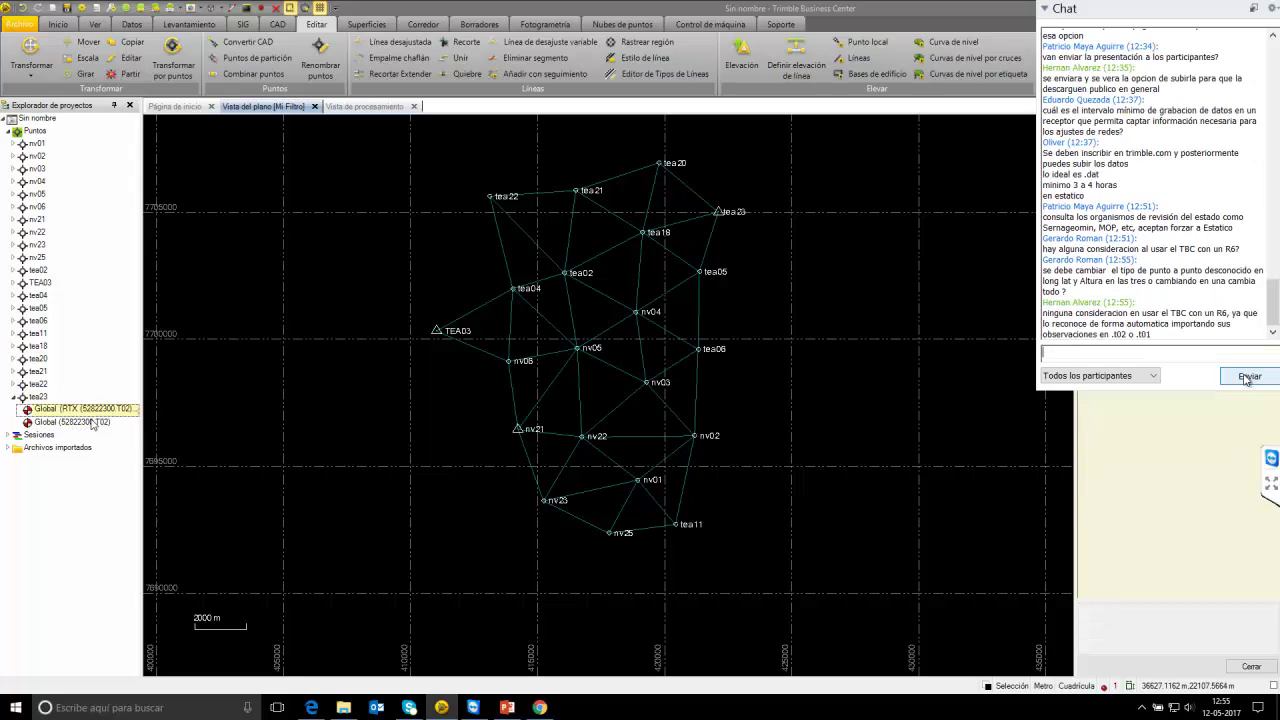
pyautogui.rightClick(93, 428)
pyautogui.click(148, 486)
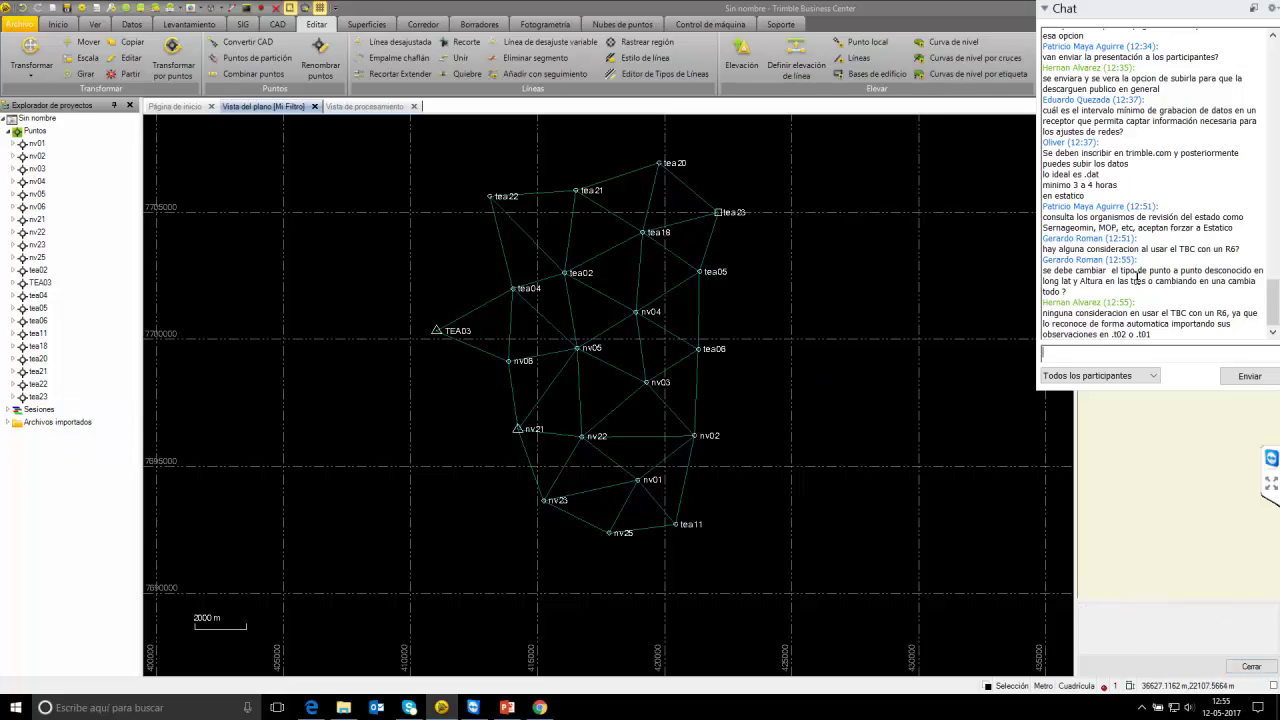
# Delete tea23's RTX Global coordinate record.
pyautogui.click(13, 397)
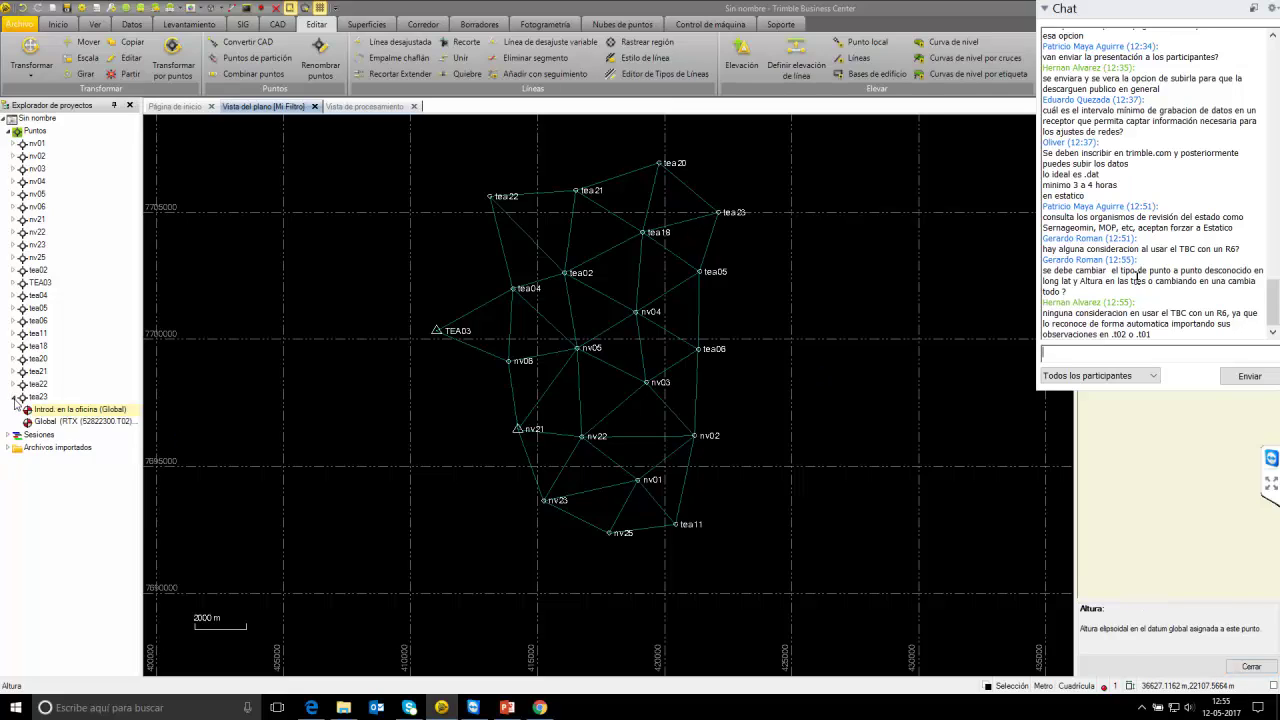
pyautogui.click(87, 421)
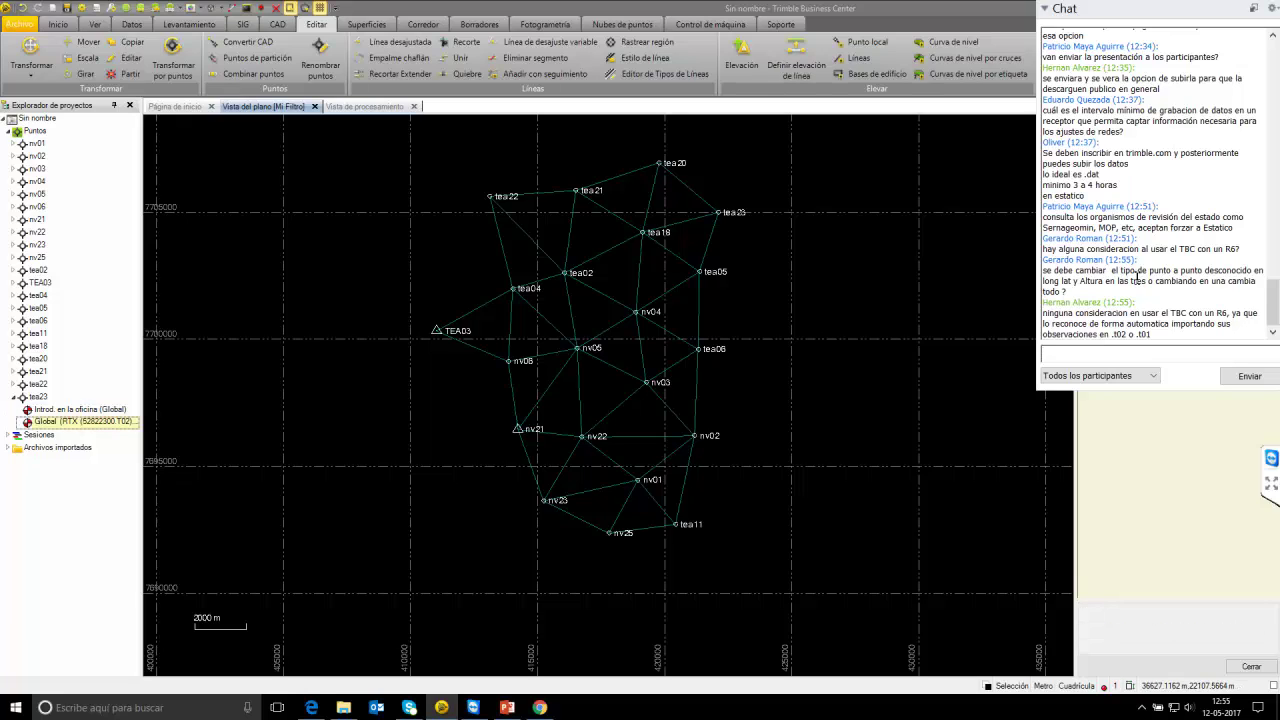
pyautogui.press('Delete')
pyautogui.press('Return')
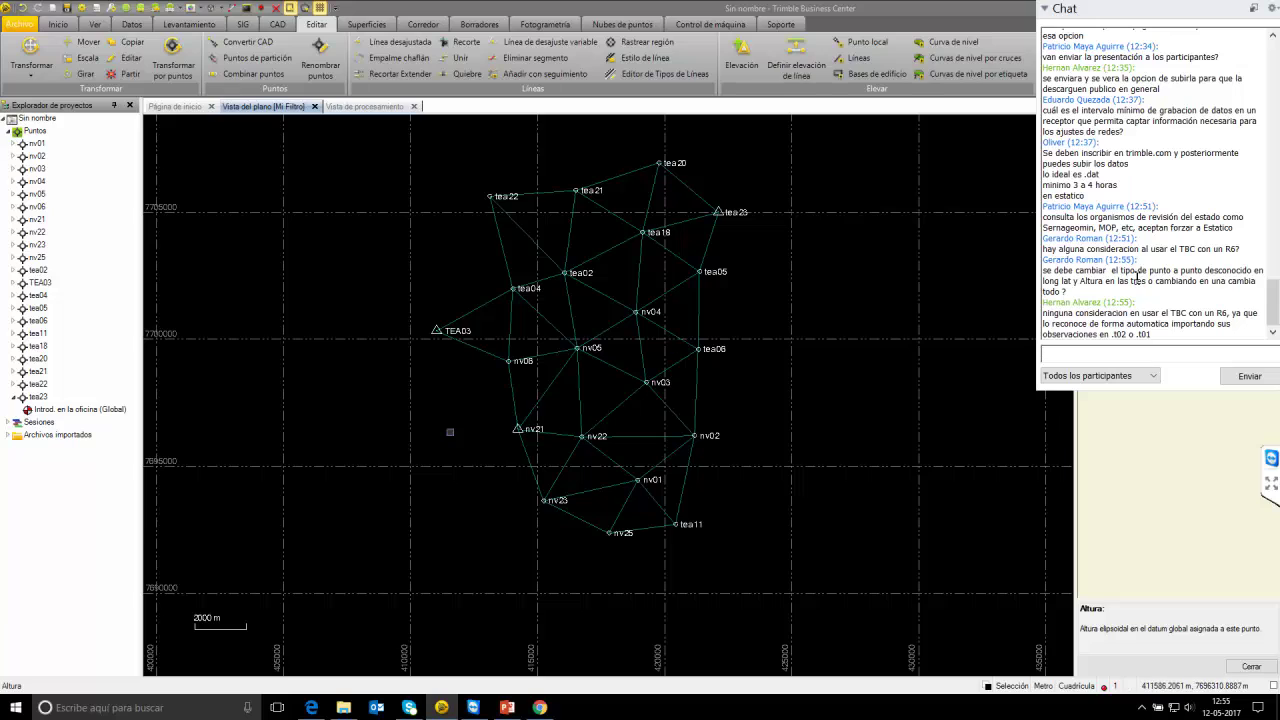
pyautogui.click(13, 385)
pyautogui.click(13, 371)
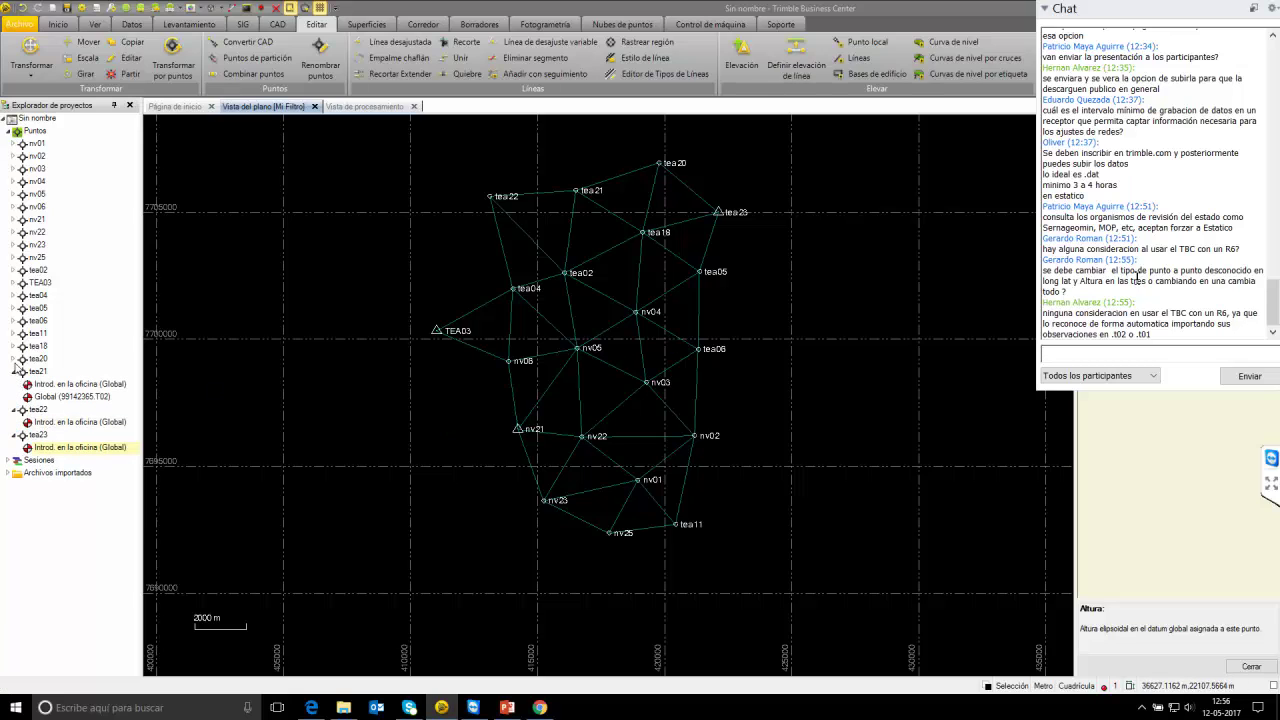
pyautogui.click(13, 358)
pyautogui.click(13, 346)
pyautogui.click(13, 333)
pyautogui.click(13, 321)
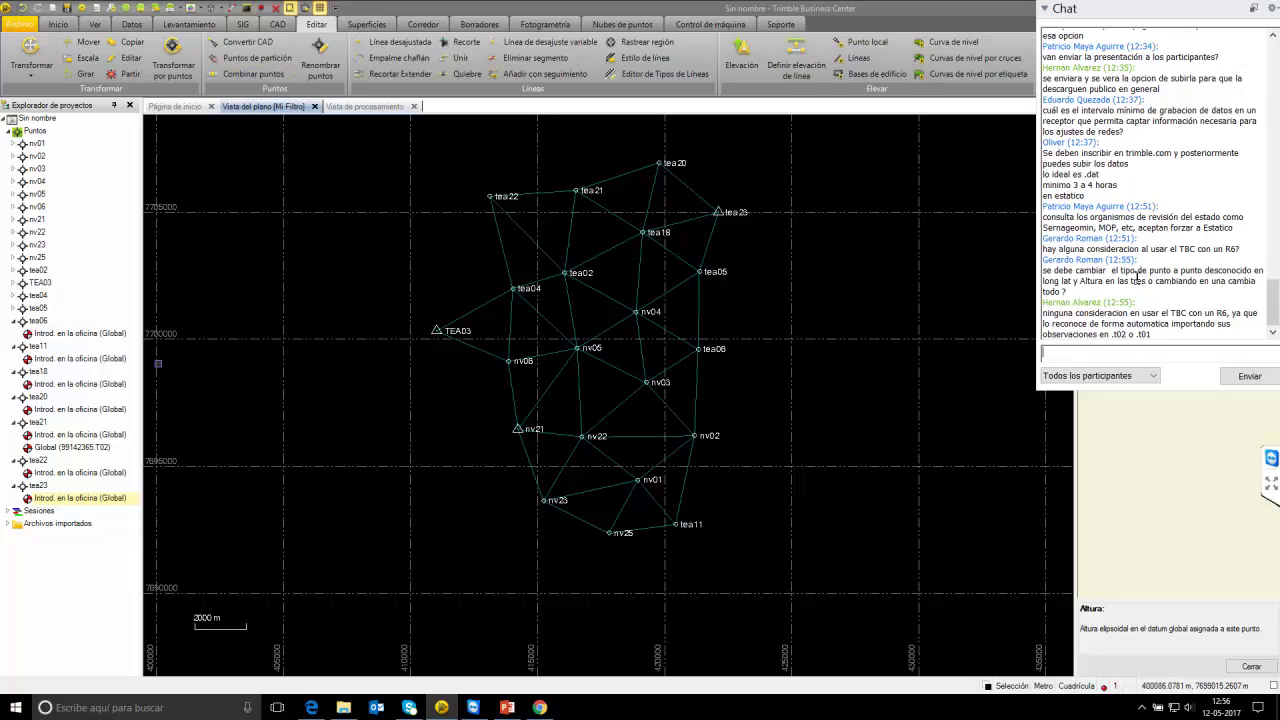
pyautogui.click(13, 486)
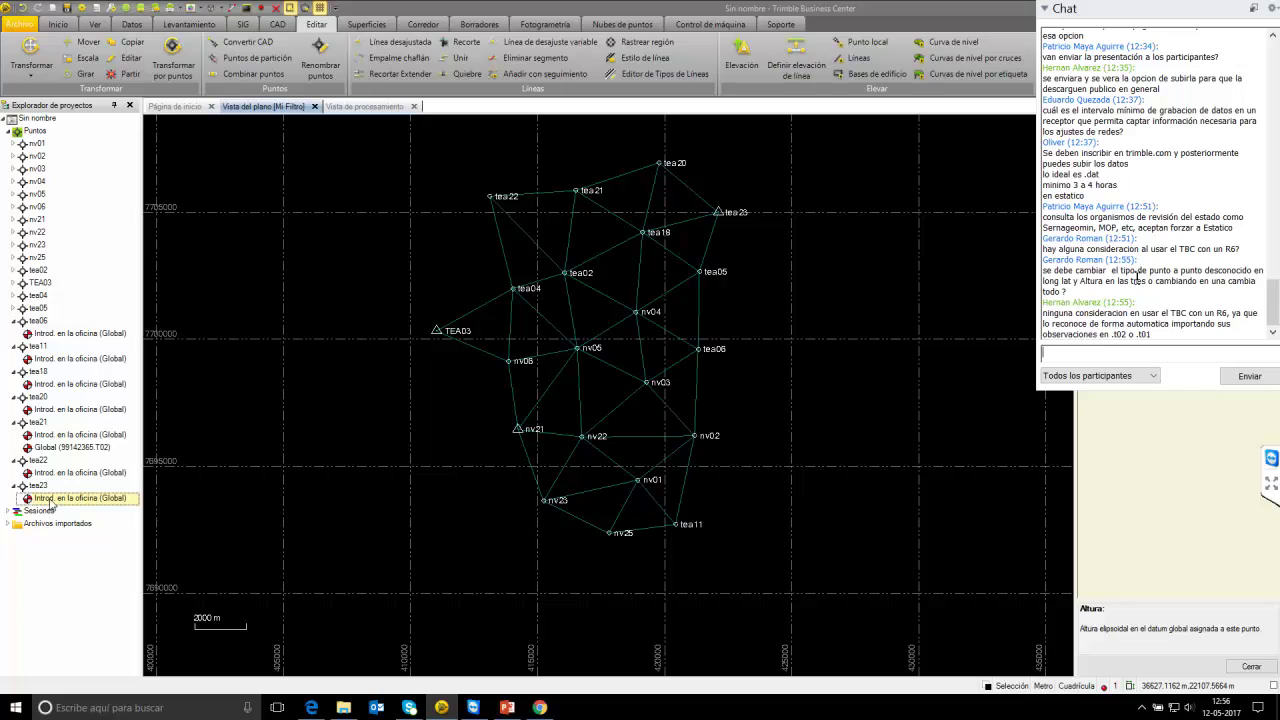
pyautogui.click(125, 502)
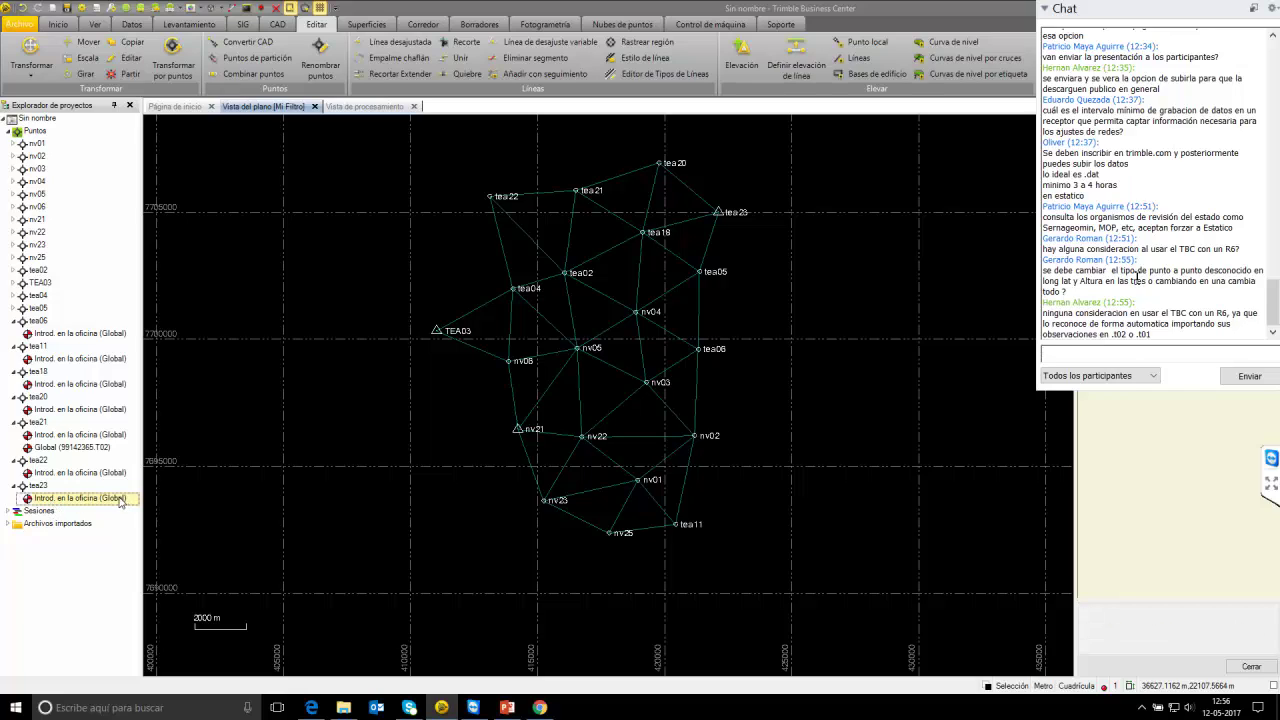
pyautogui.write('latitud y lo')
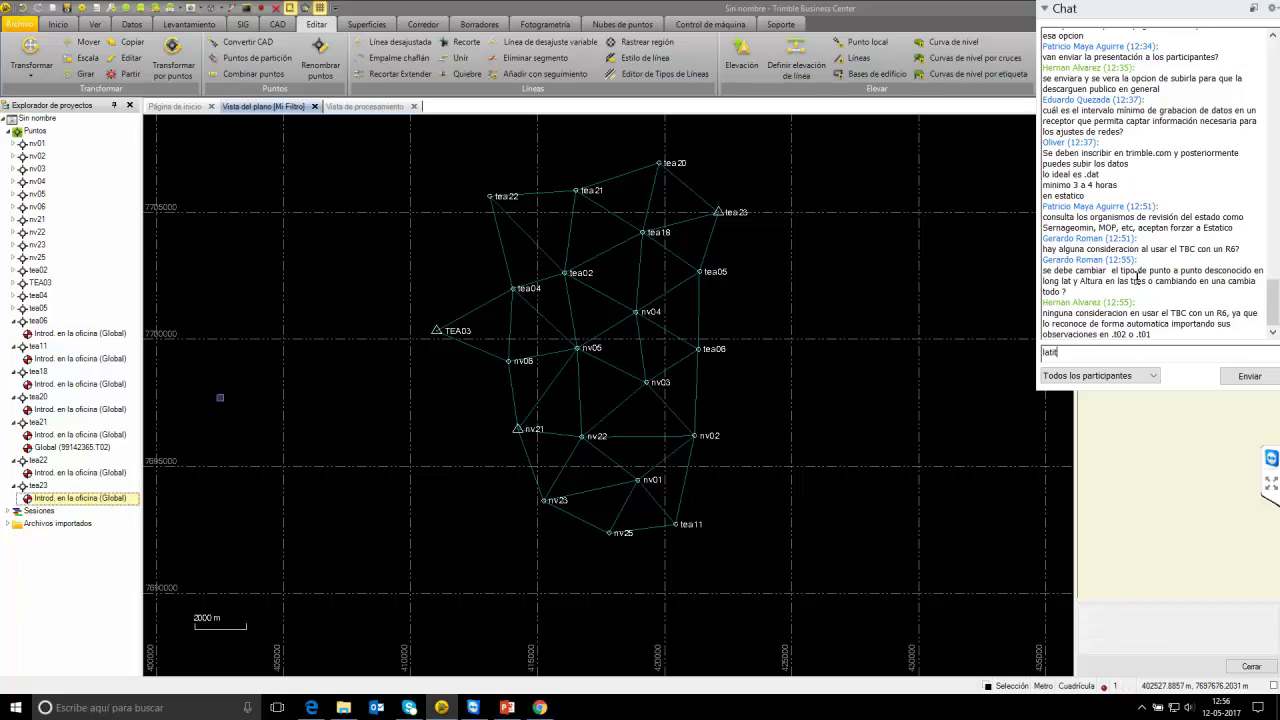
pyautogui.click(16, 283)
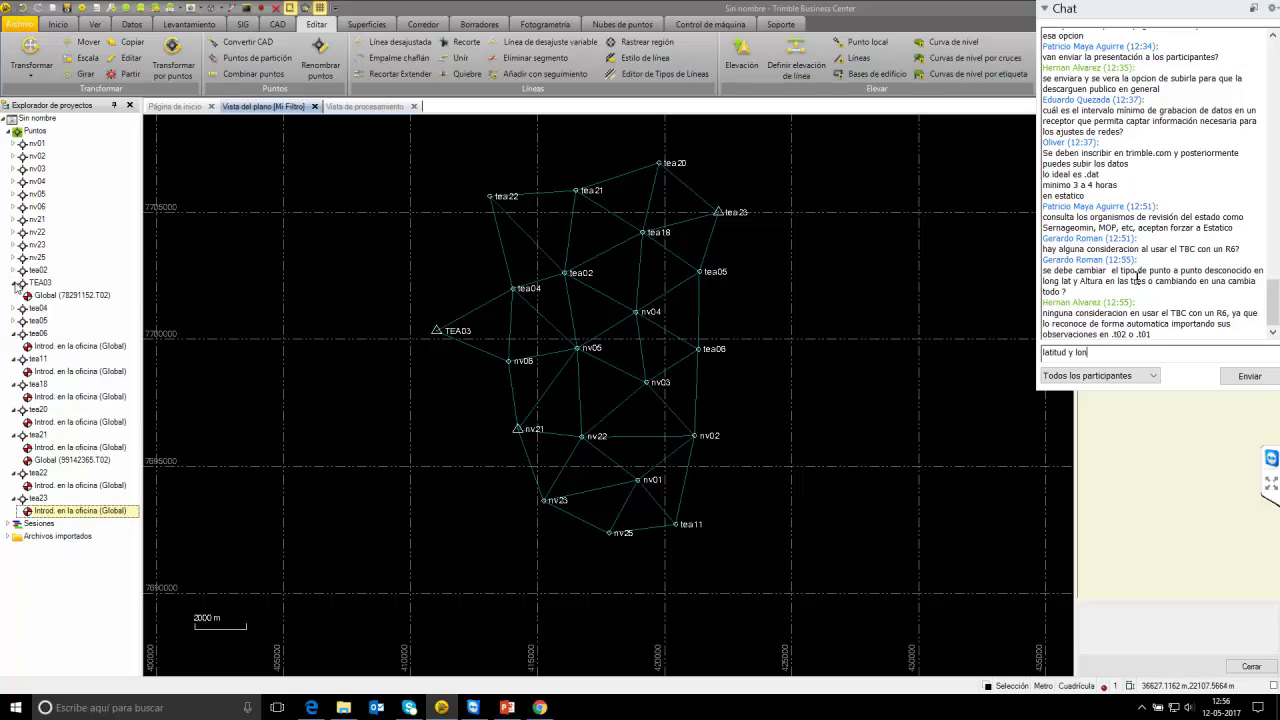
pyautogui.write('ngi')
pyautogui.click(65, 295)
pyautogui.write('t')
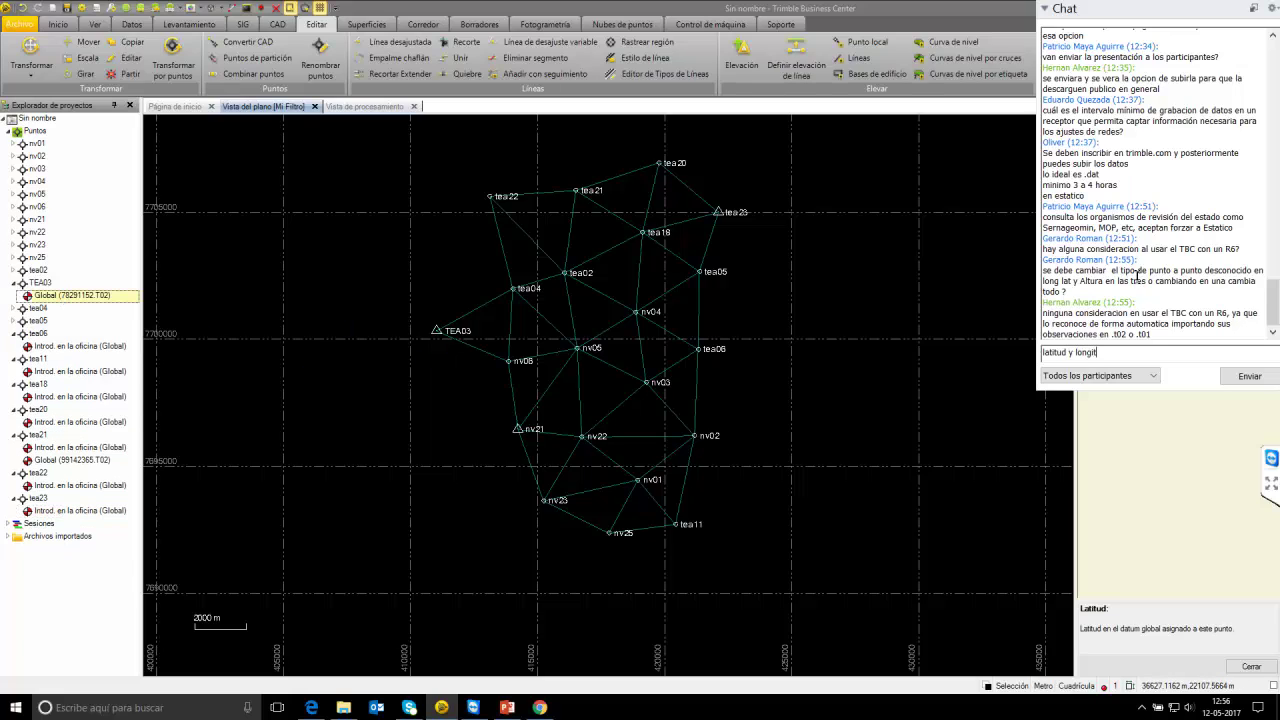
pyautogui.write('ud es ')
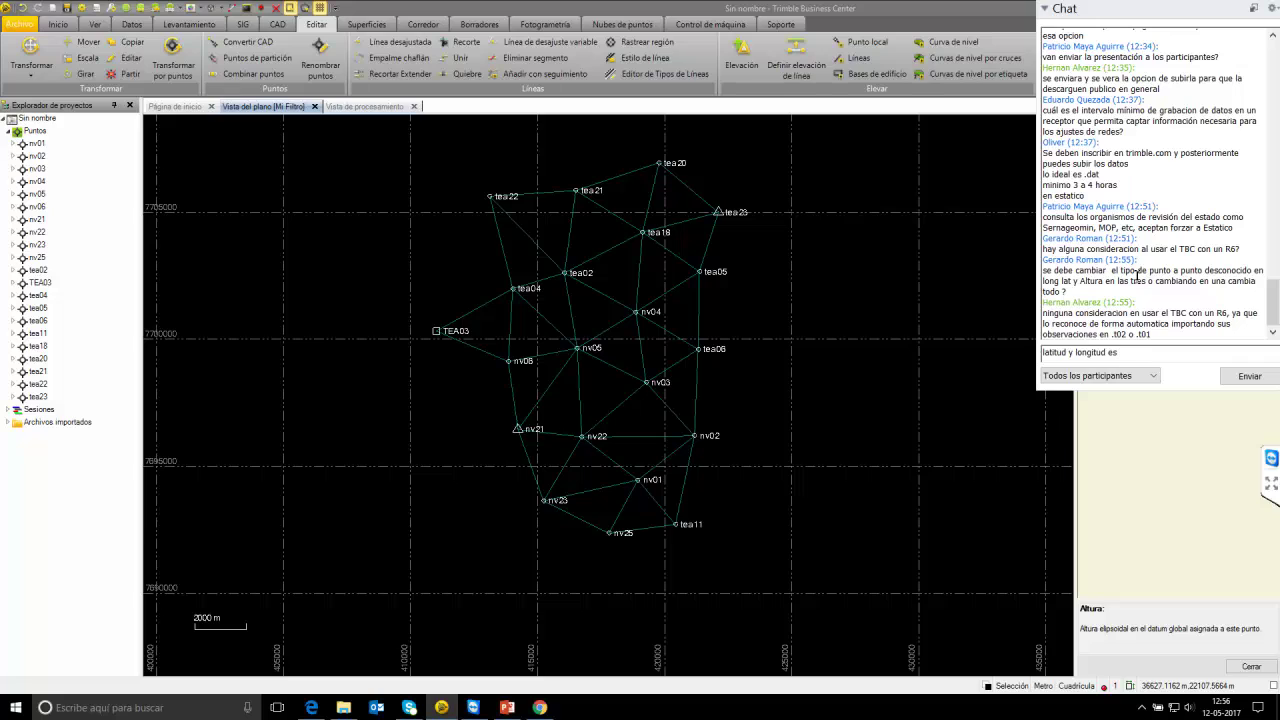
pyautogui.write('un c')
# Start processing the GNSS baselines with Procesar líneas base from Levantamiento.
pyautogui.click(189, 24)
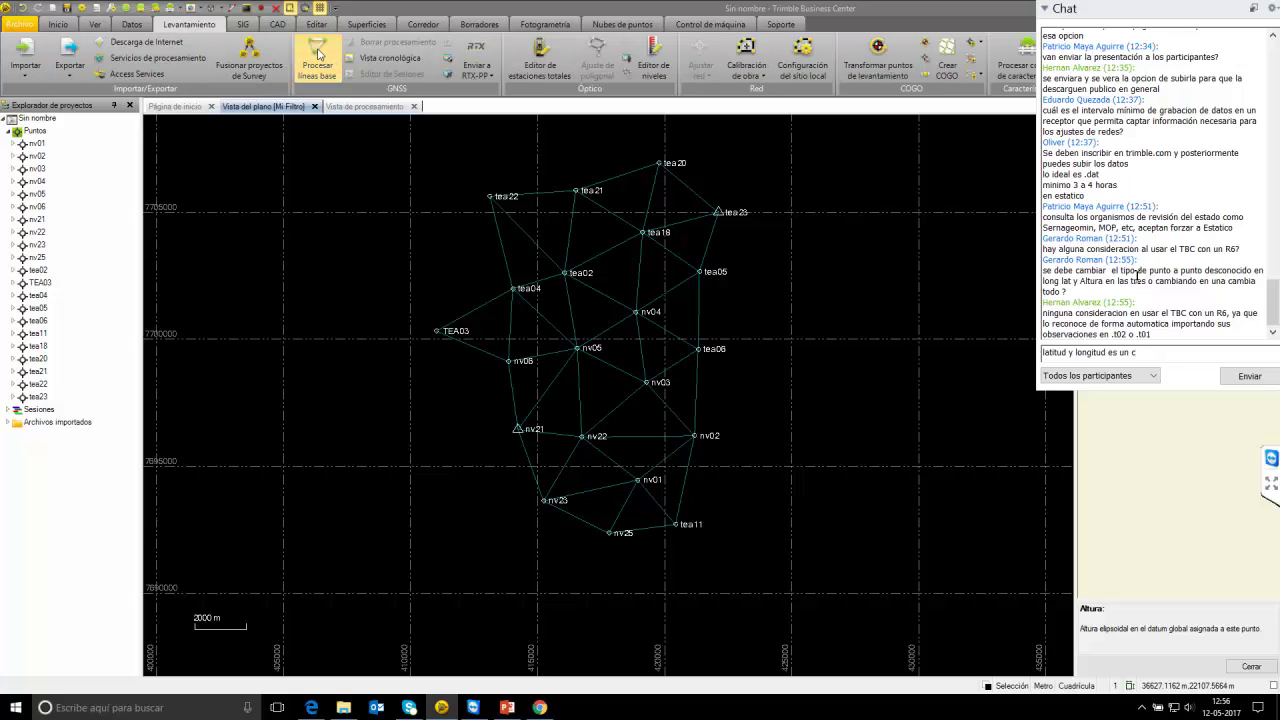
pyautogui.click(318, 53)
pyautogui.press('BackSpace')
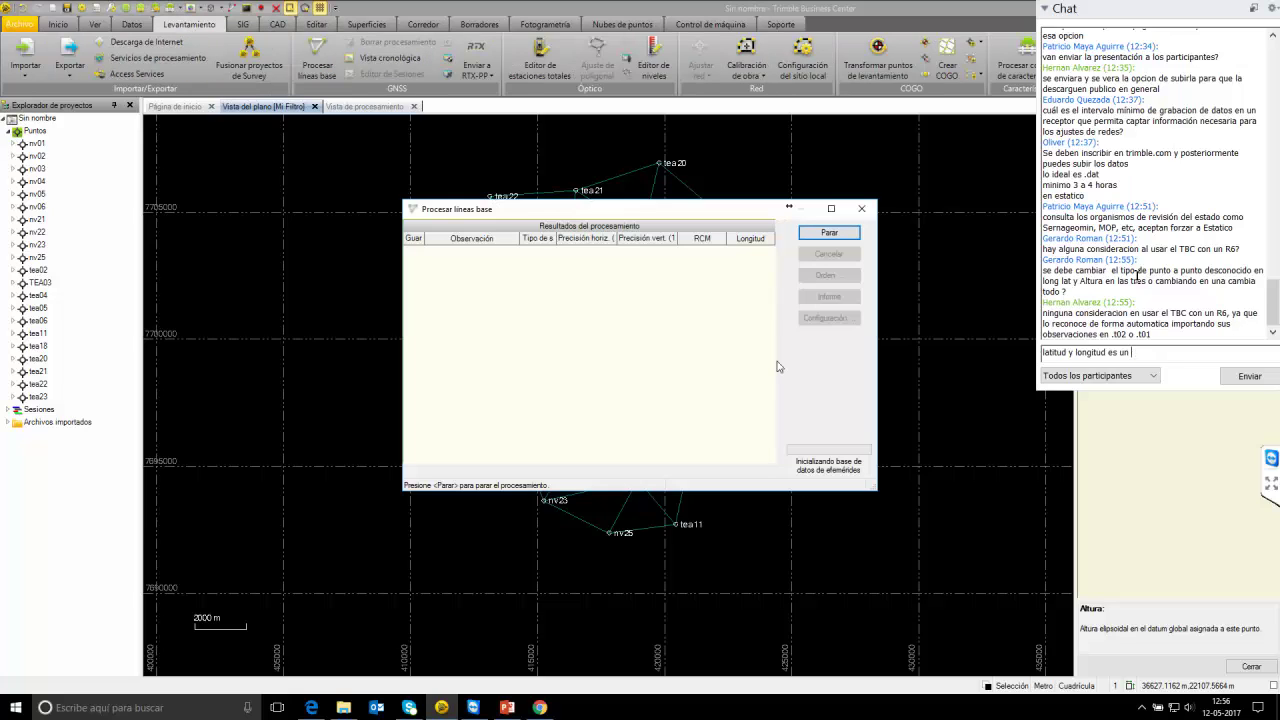
pyautogui.press('BackSpace')
pyautogui.press('BackSpace')
pyautogui.press('BackSpace')
pyautogui.press('BackSpace')
pyautogui.press('BackSpace')
pyautogui.press('BackSpace')
pyautogui.press('BackSpace')
pyautogui.press('BackSpace')
pyautogui.press('BackSpace')
pyautogui.press('BackSpace')
pyautogui.press('BackSpace')
pyautogui.press('BackSpace')
pyautogui.press('BackSpace')
pyautogui.press('BackSpace')
pyautogui.press('BackSpace')
pyautogui.press('BackSpace')
pyautogui.press('BackSpace')
pyautogui.press('BackSpace')
# Widen the vertical precision column and send the chat reply about the three components.
pyautogui.moveTo(679, 246); pyautogui.dragTo(697, 248)
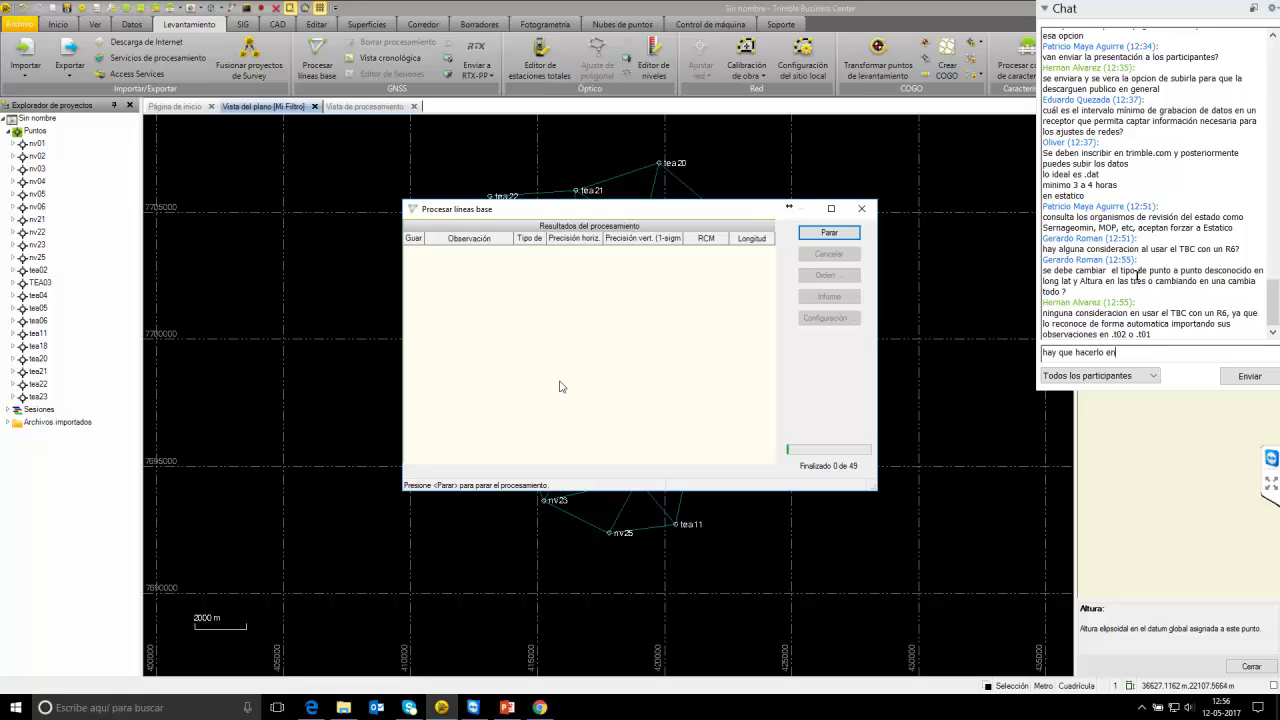
pyautogui.write('s tre')
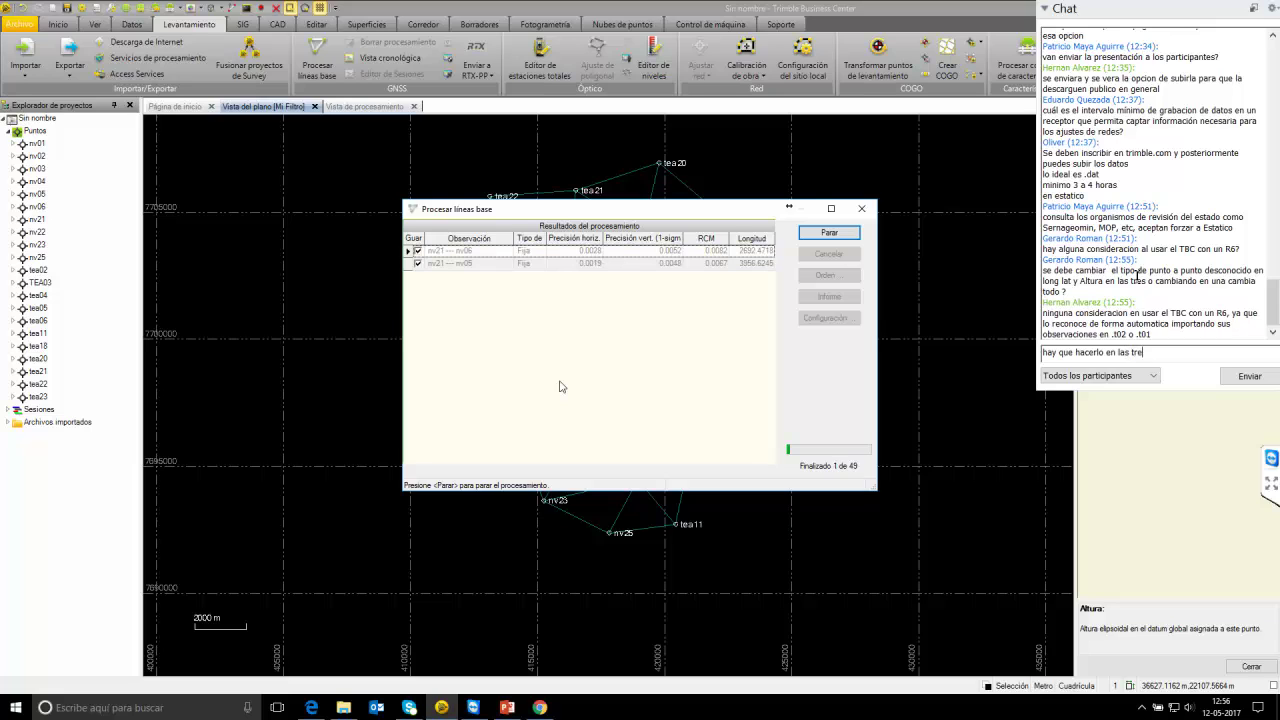
pyautogui.write('s compone')
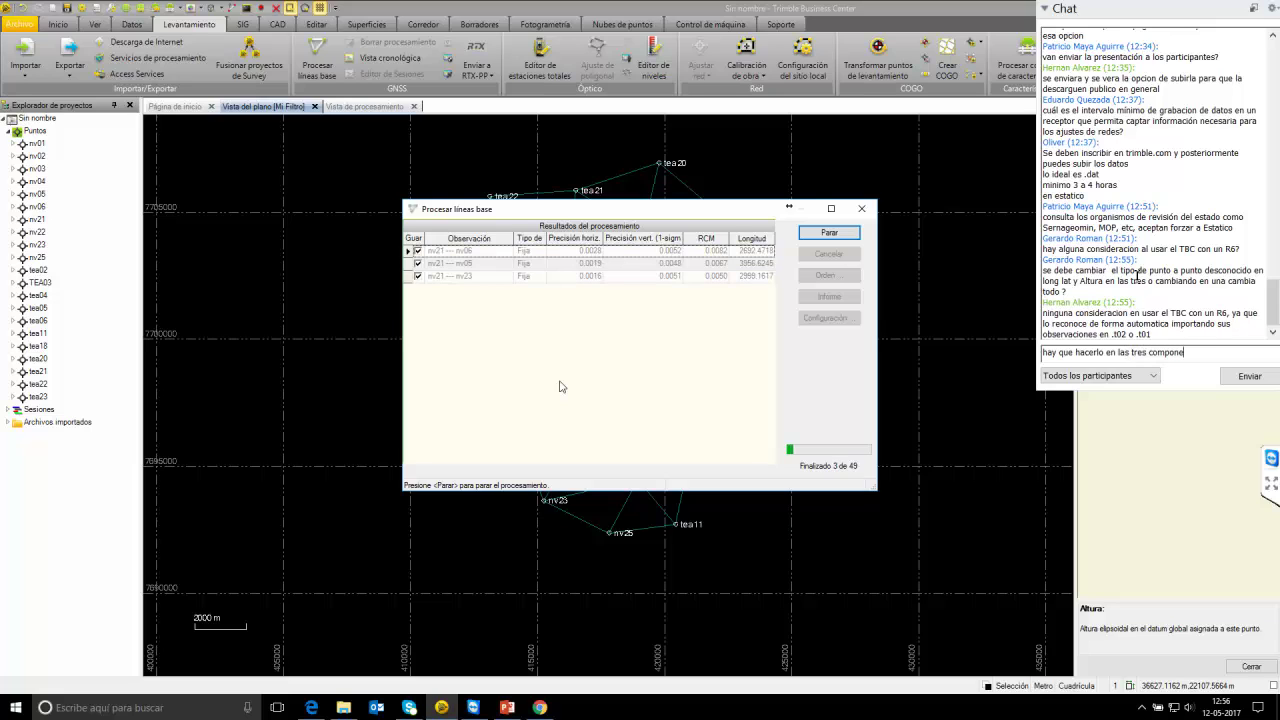
pyautogui.write('ntes')
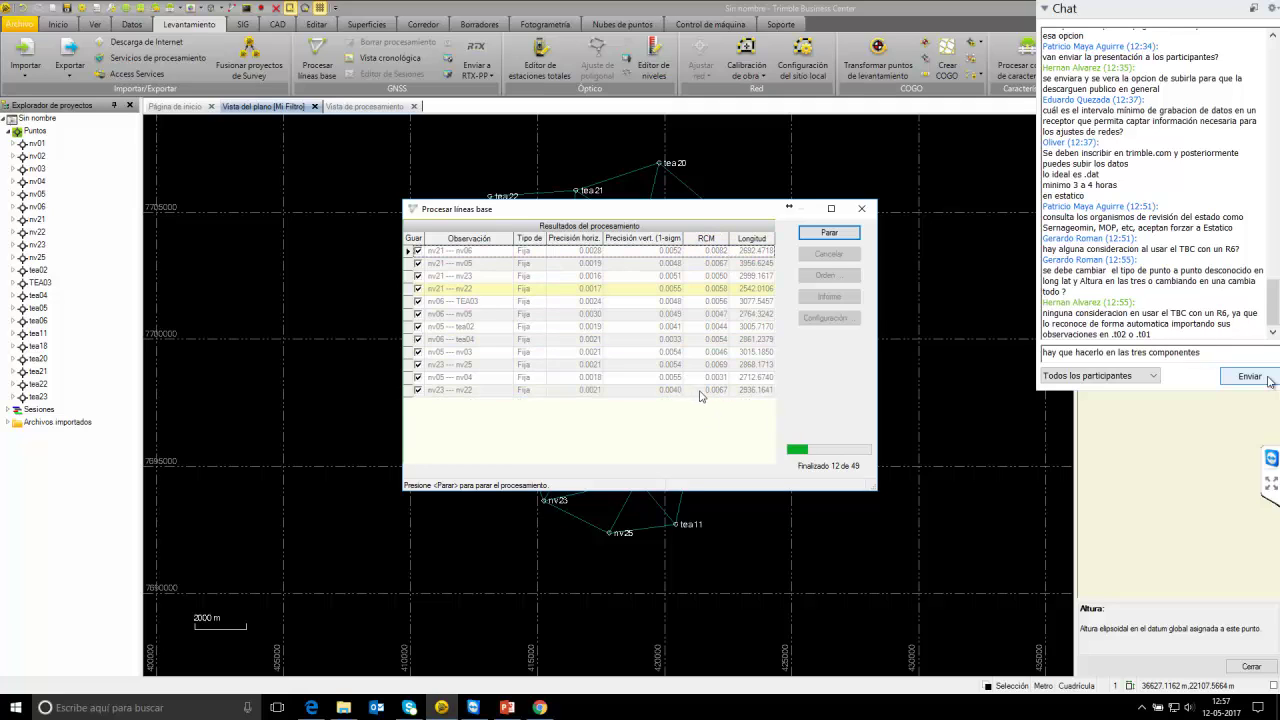
pyautogui.click(1268, 378)
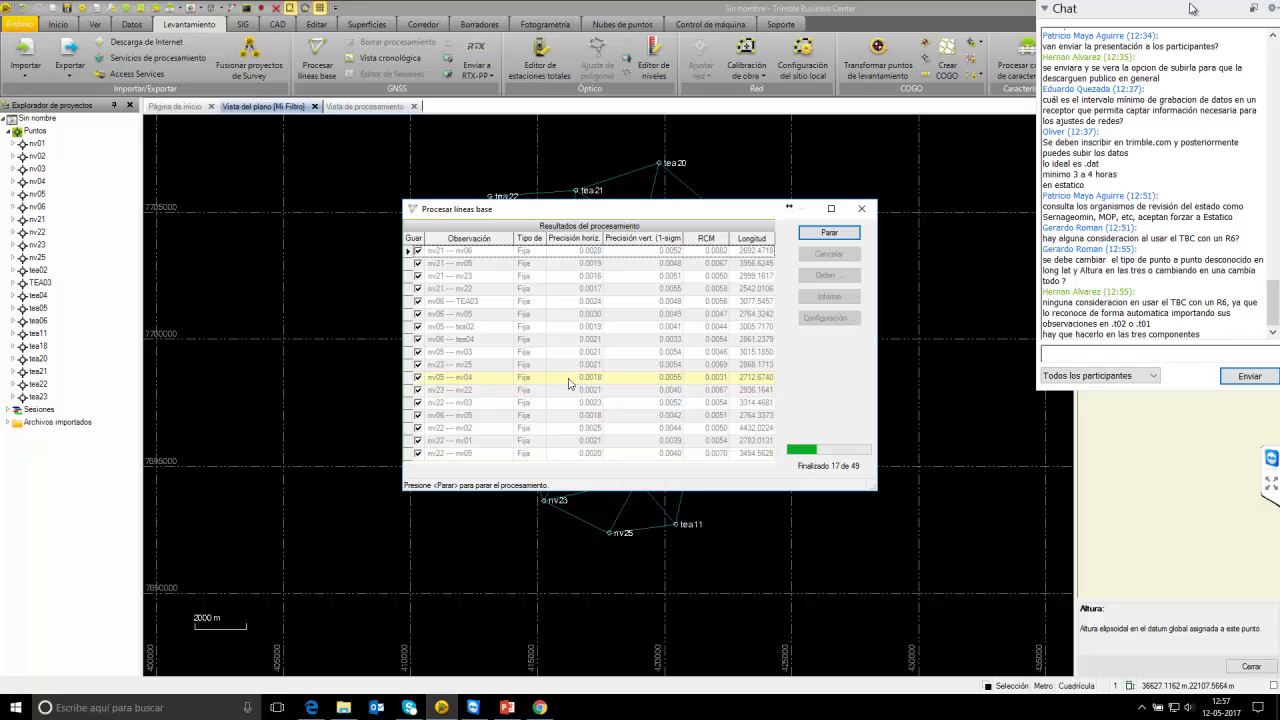
# Collapse the chat and scroll the results while processing reaches 49 of 49 baselines.
pyautogui.click(1046, 10)
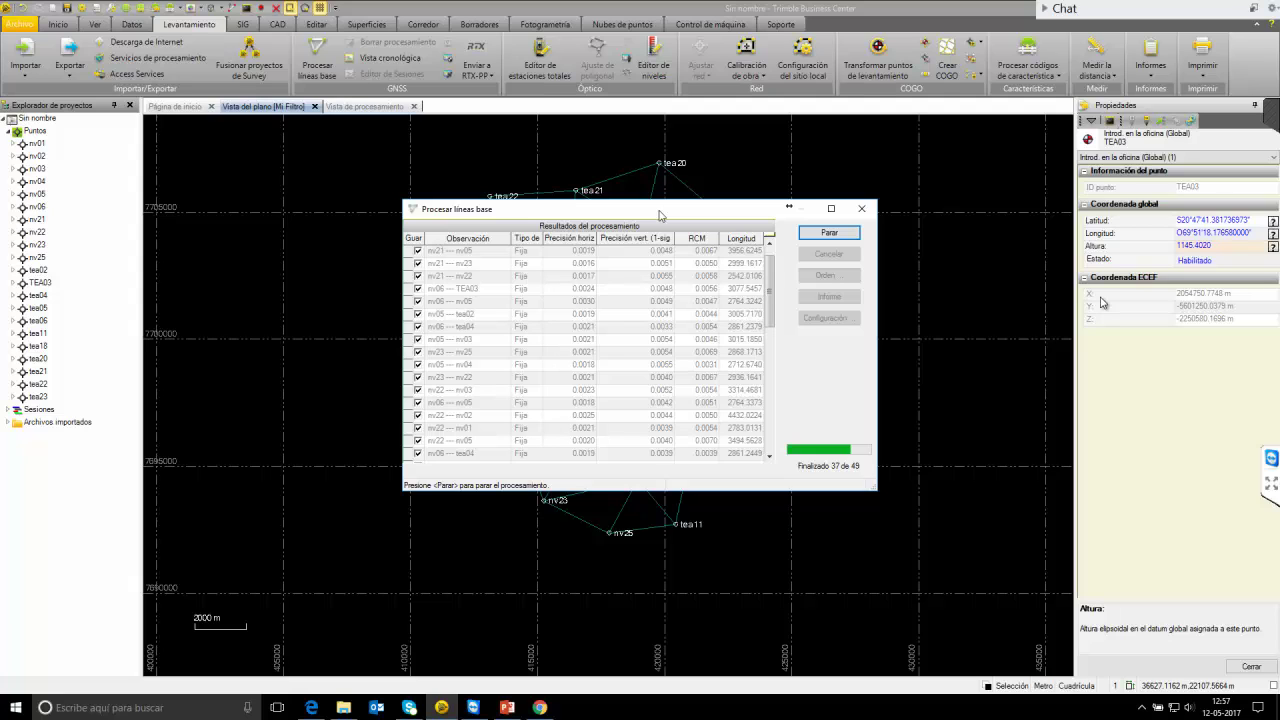
pyautogui.click(474, 707)
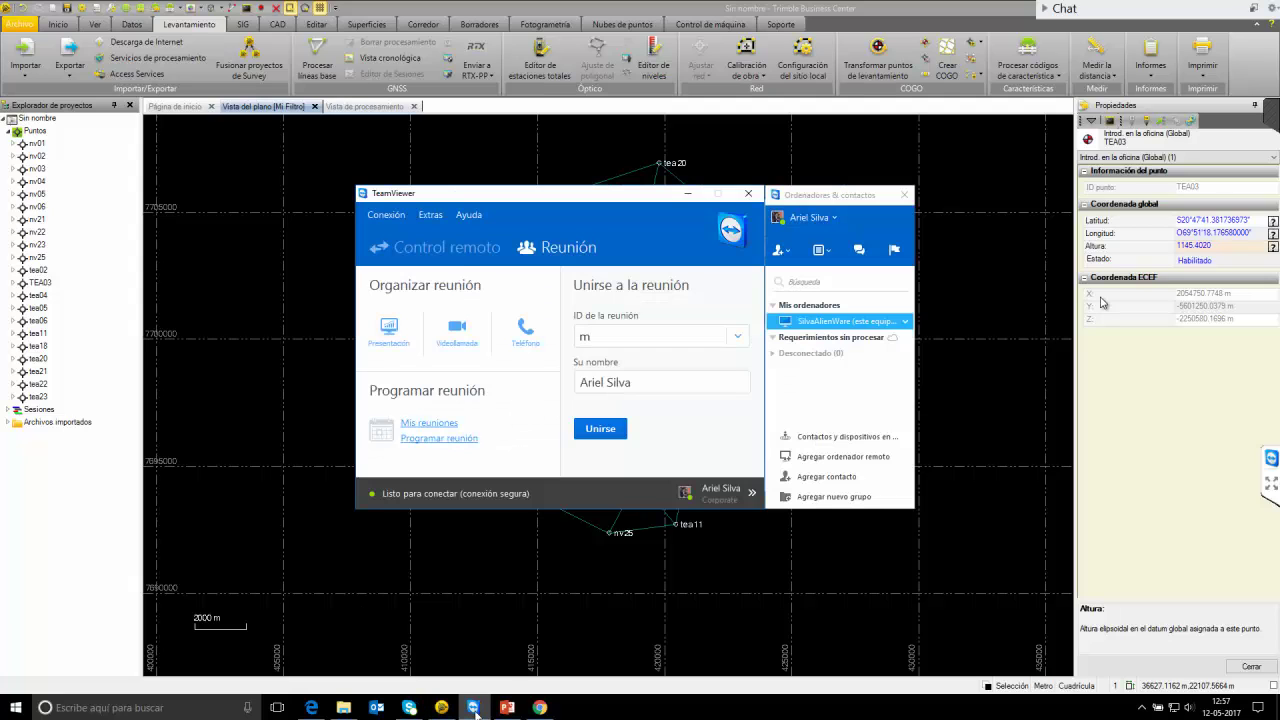
pyautogui.click(476, 708)
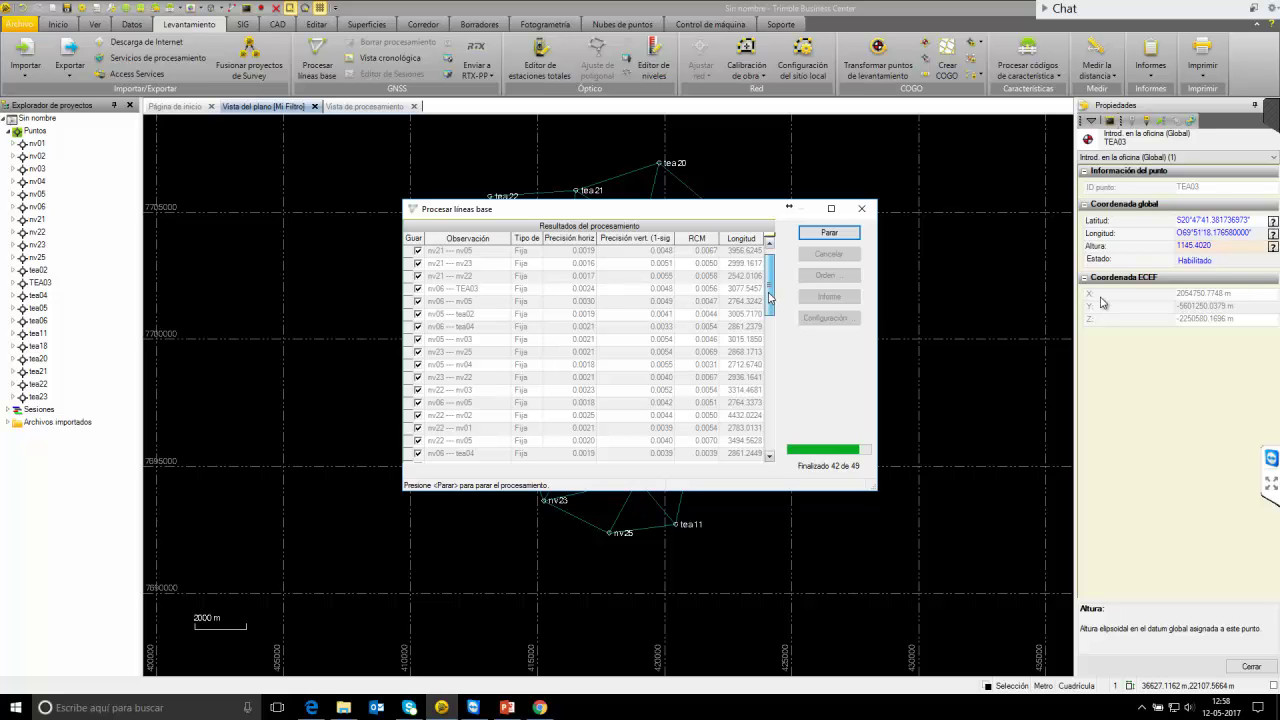
pyautogui.moveTo(771, 268); pyautogui.dragTo(768, 453)
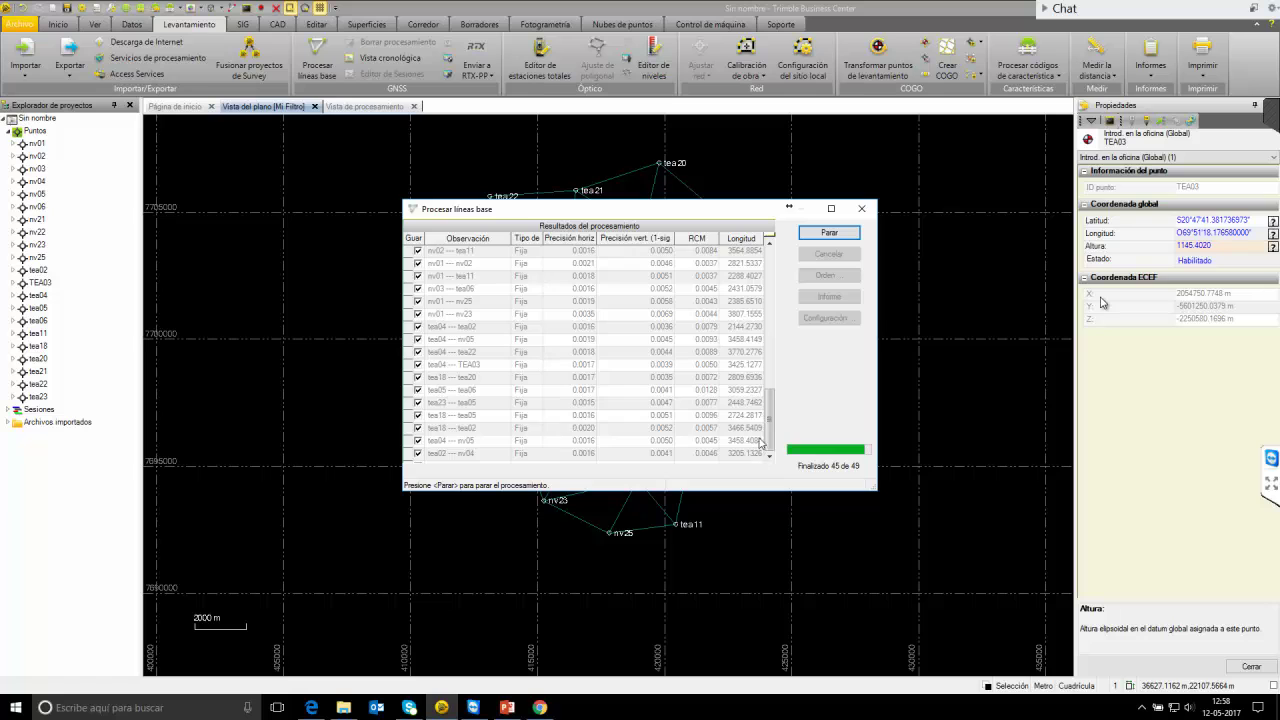
pyautogui.scroll(-10, 757, 460)
pyautogui.scroll(-10, 771, 428)
pyautogui.moveTo(771, 432); pyautogui.dragTo(768, 448)
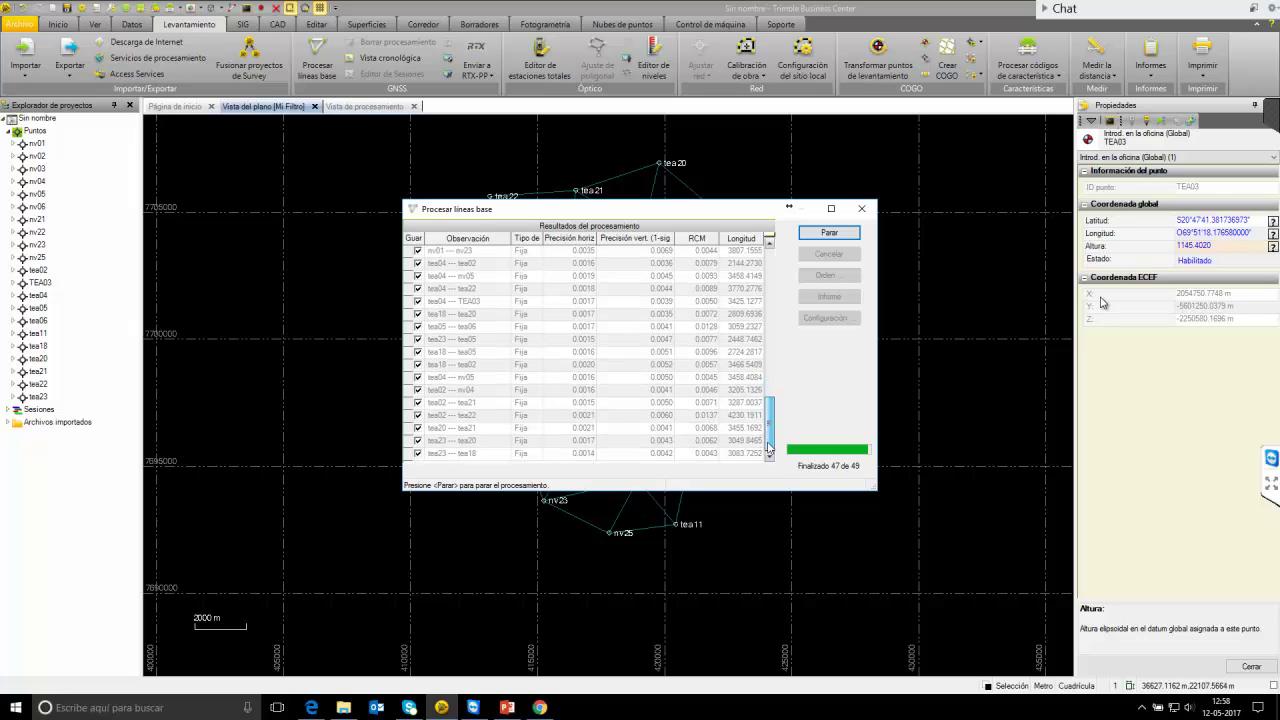
pyautogui.scroll(-10, 556, 453)
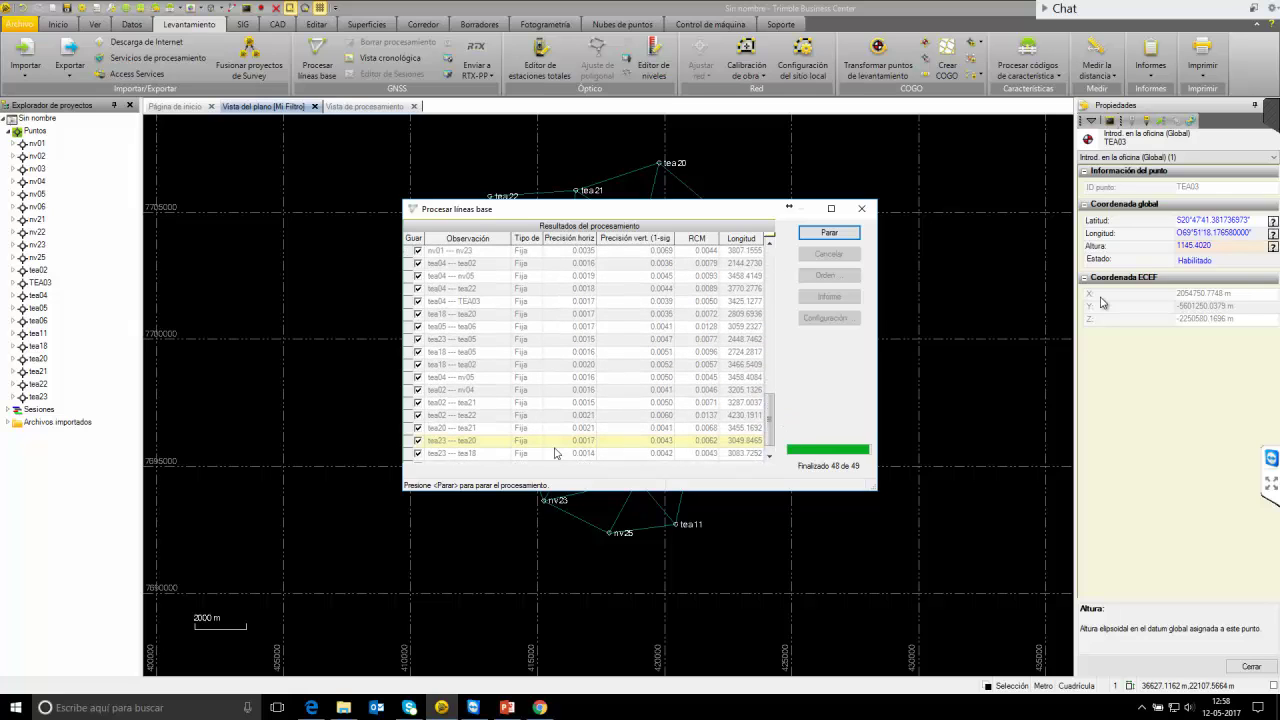
pyautogui.moveTo(770, 433); pyautogui.dragTo(769, 456)
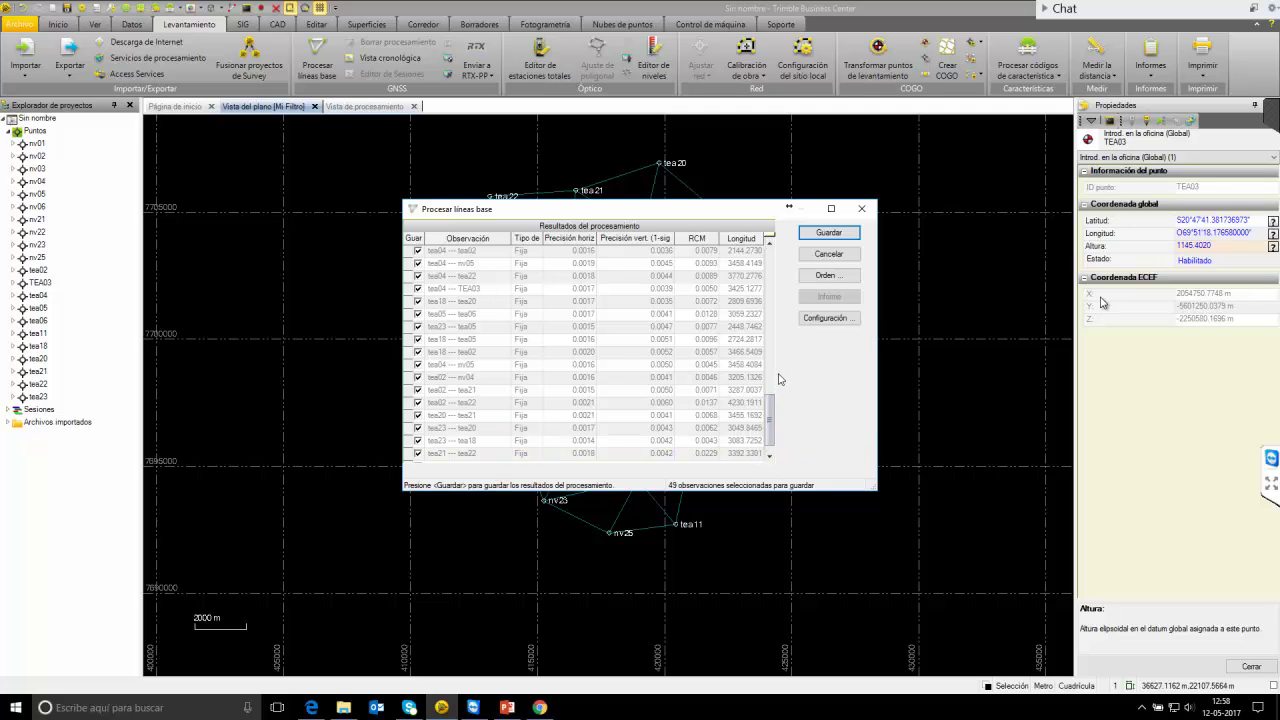
# Save the processed baselines and set up Ajustar red holding tea23 and nv21 fixed.
pyautogui.click(828, 232)
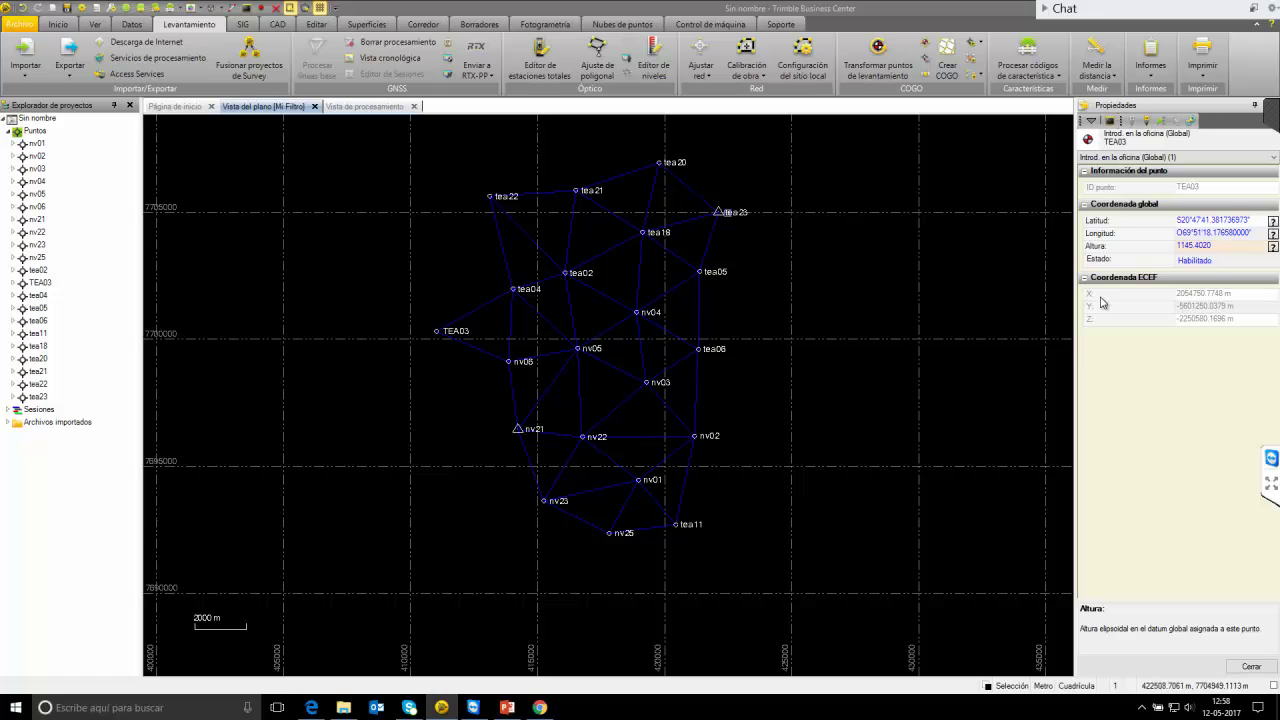
pyautogui.moveTo(706, 196); pyautogui.dragTo(761, 236)
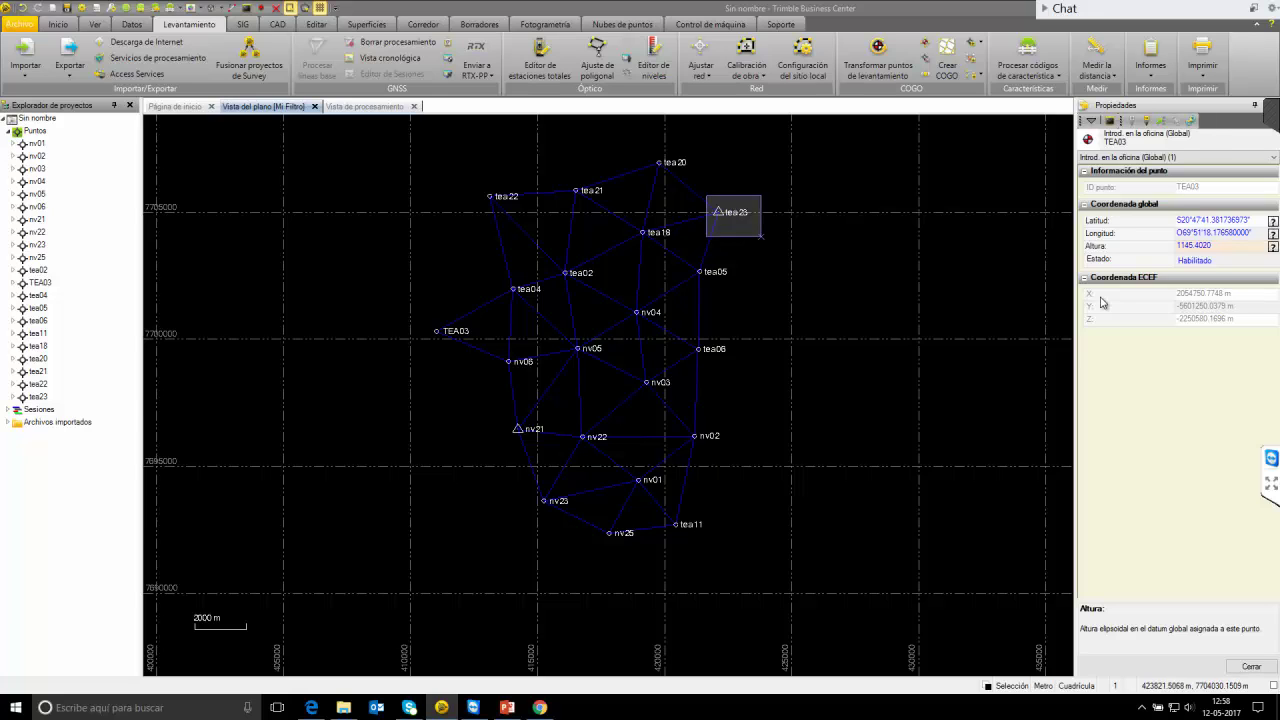
pyautogui.click(517, 428)
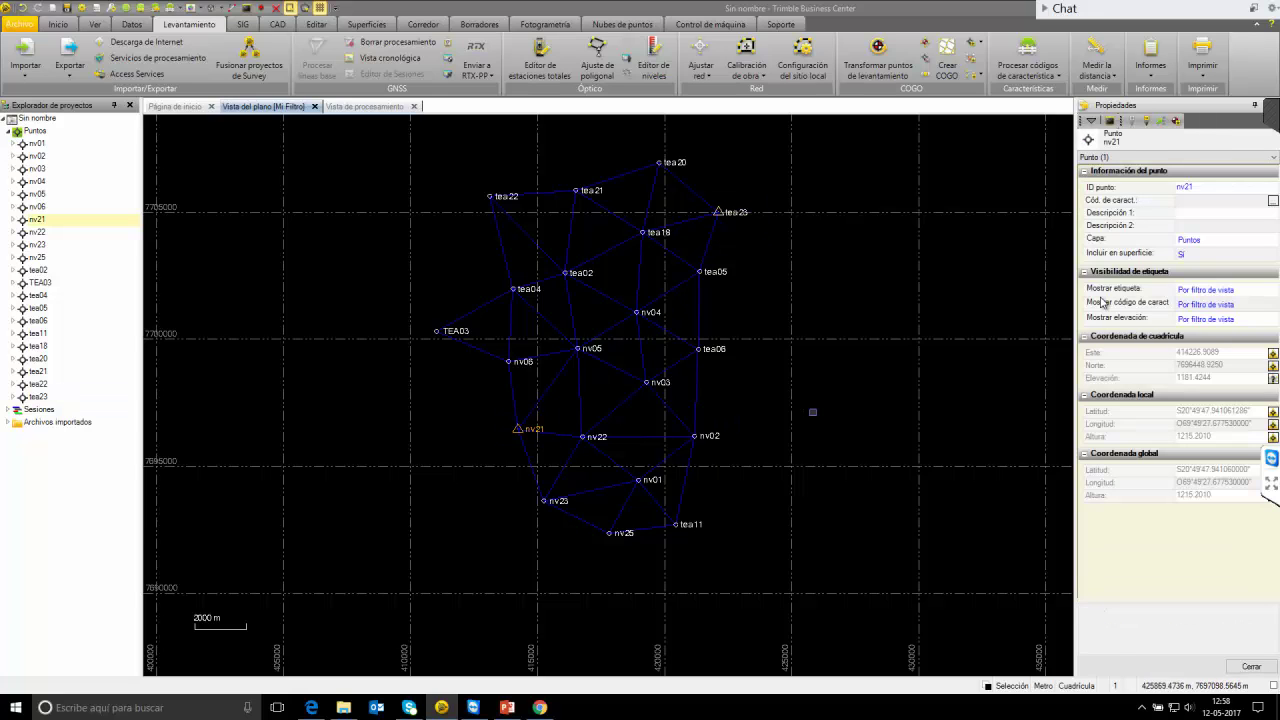
pyautogui.click(700, 60)
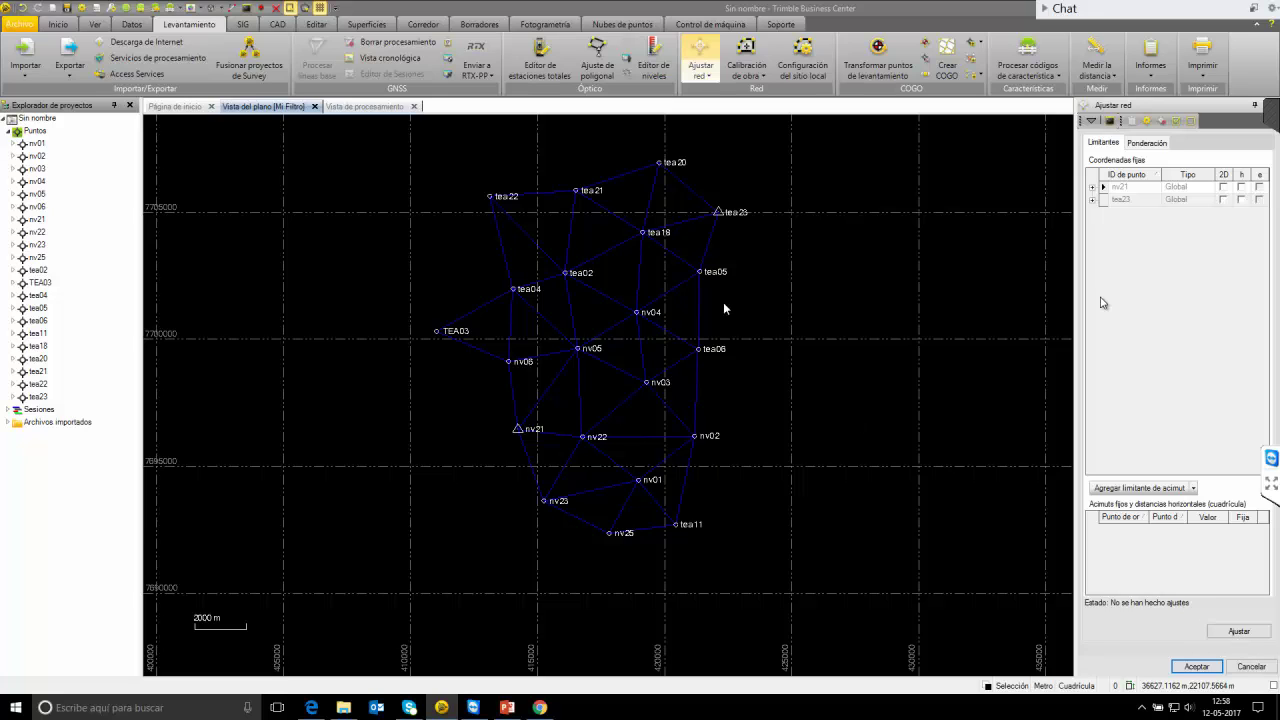
# Set the post-processed vector weighting scalar to 3.18 and rerun the adjustment.
pyautogui.click(1150, 143)
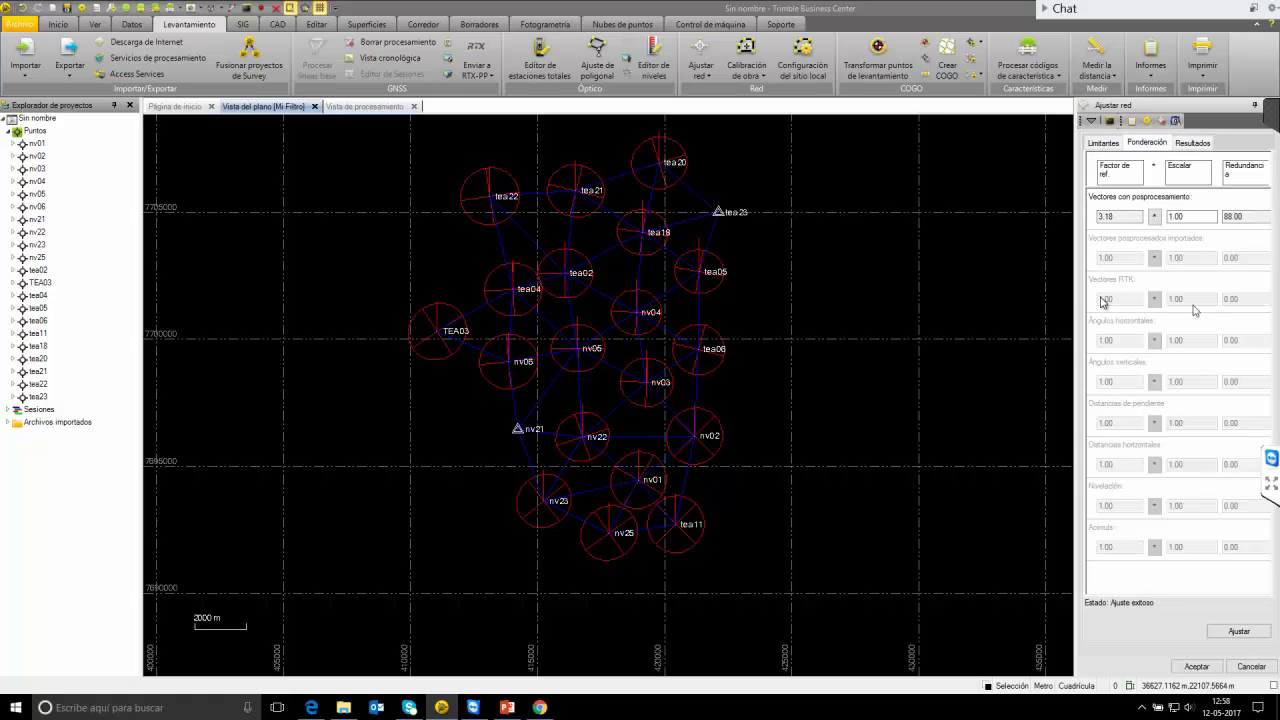
pyautogui.click(1168, 217)
pyautogui.click(1112, 217)
pyautogui.click(1139, 216)
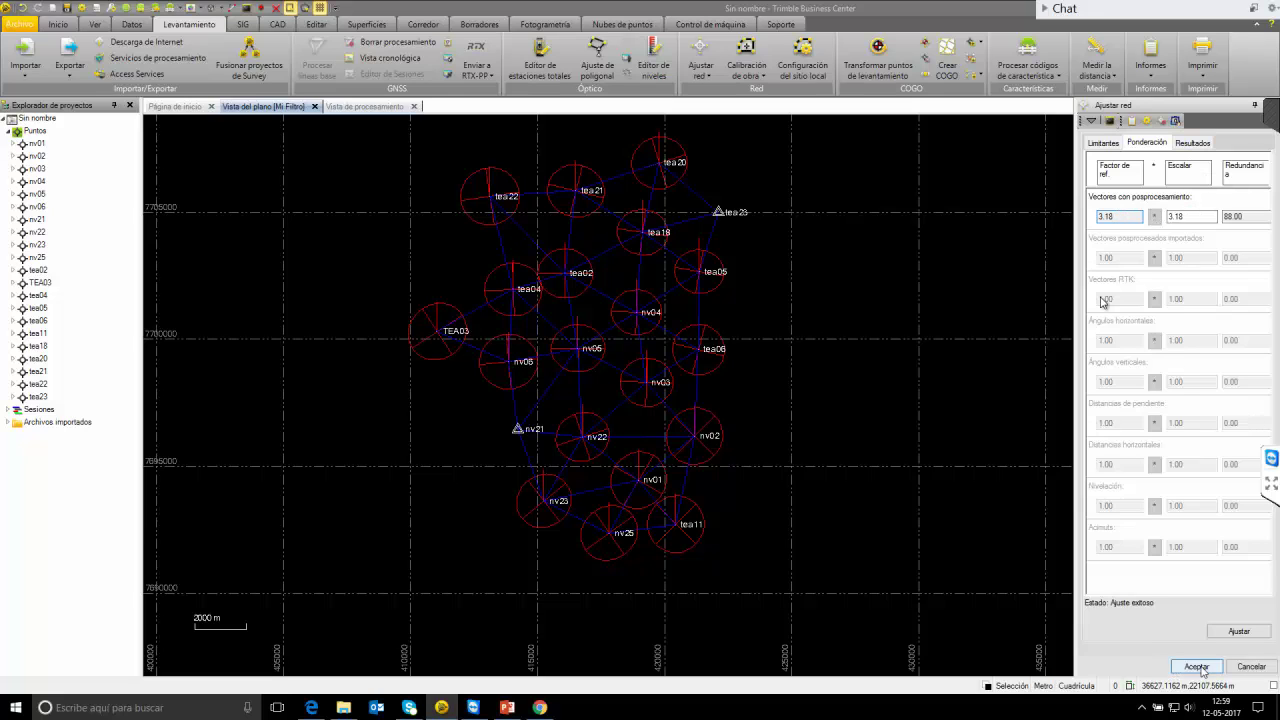
pyautogui.click(1239, 631)
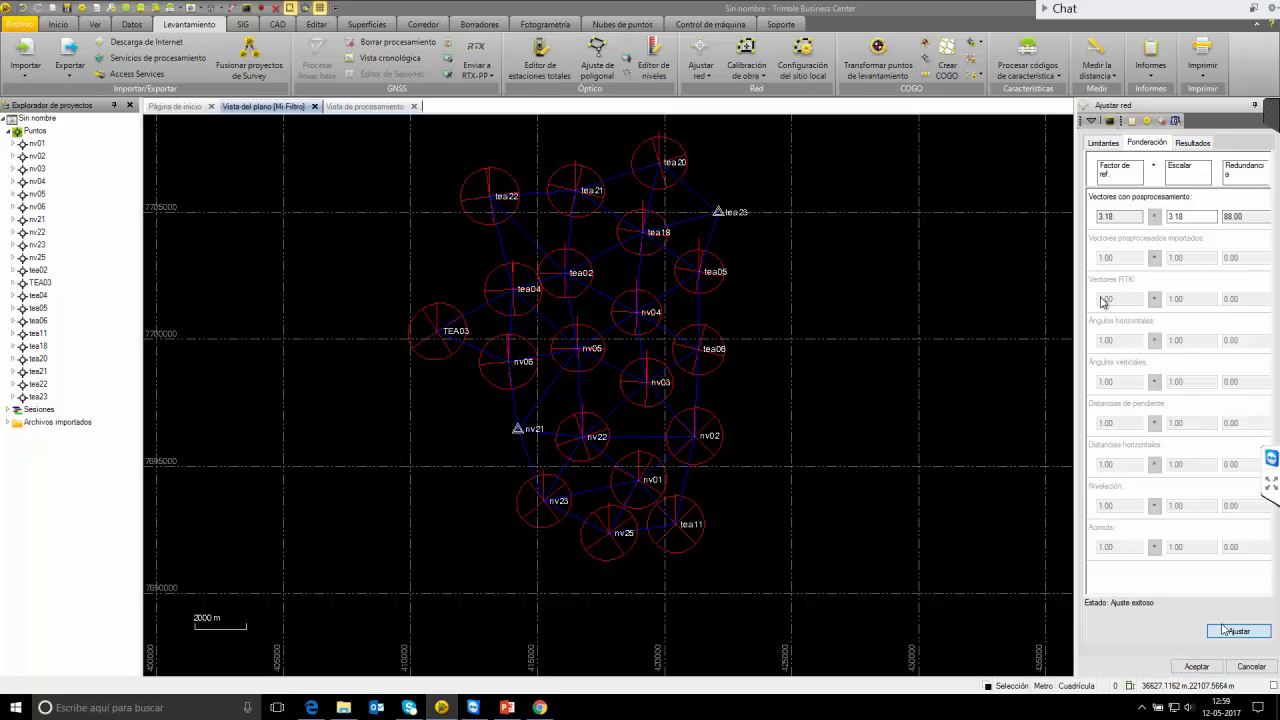
# Review the new results, reference factor 1.00 and passed chi-square, inspecting tea05's errors.
pyautogui.click(1193, 145)
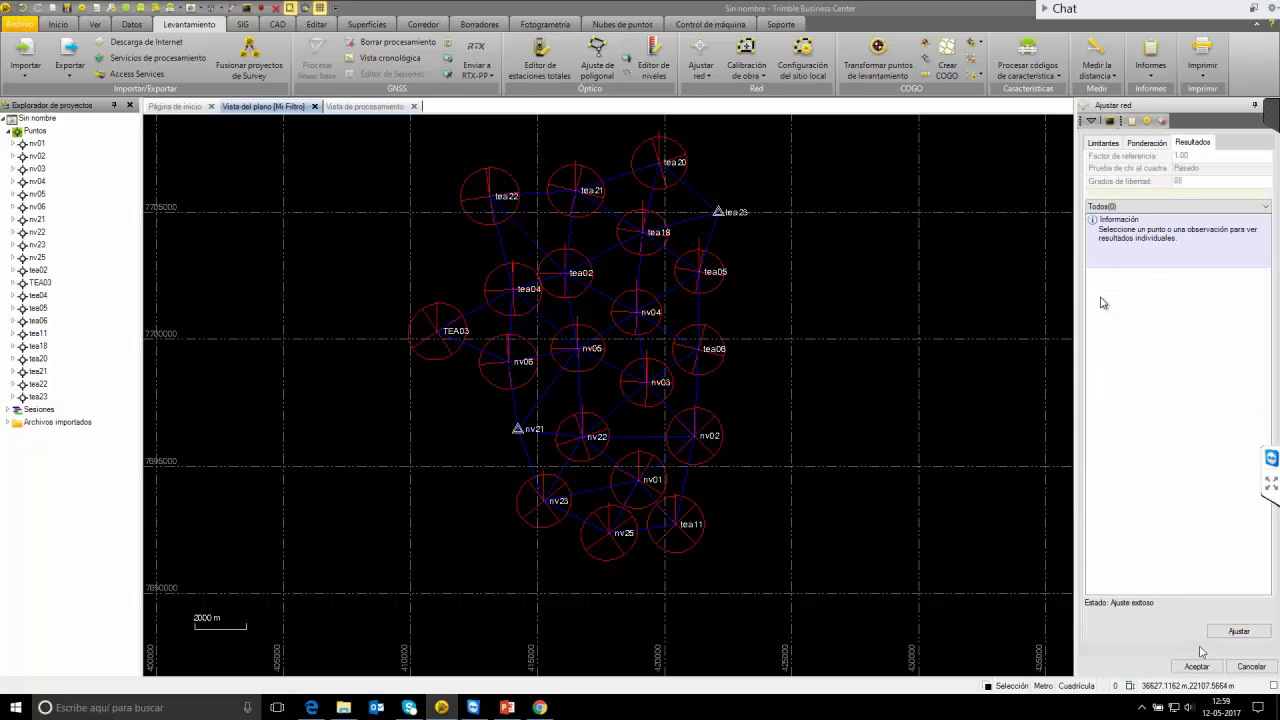
pyautogui.click(702, 270)
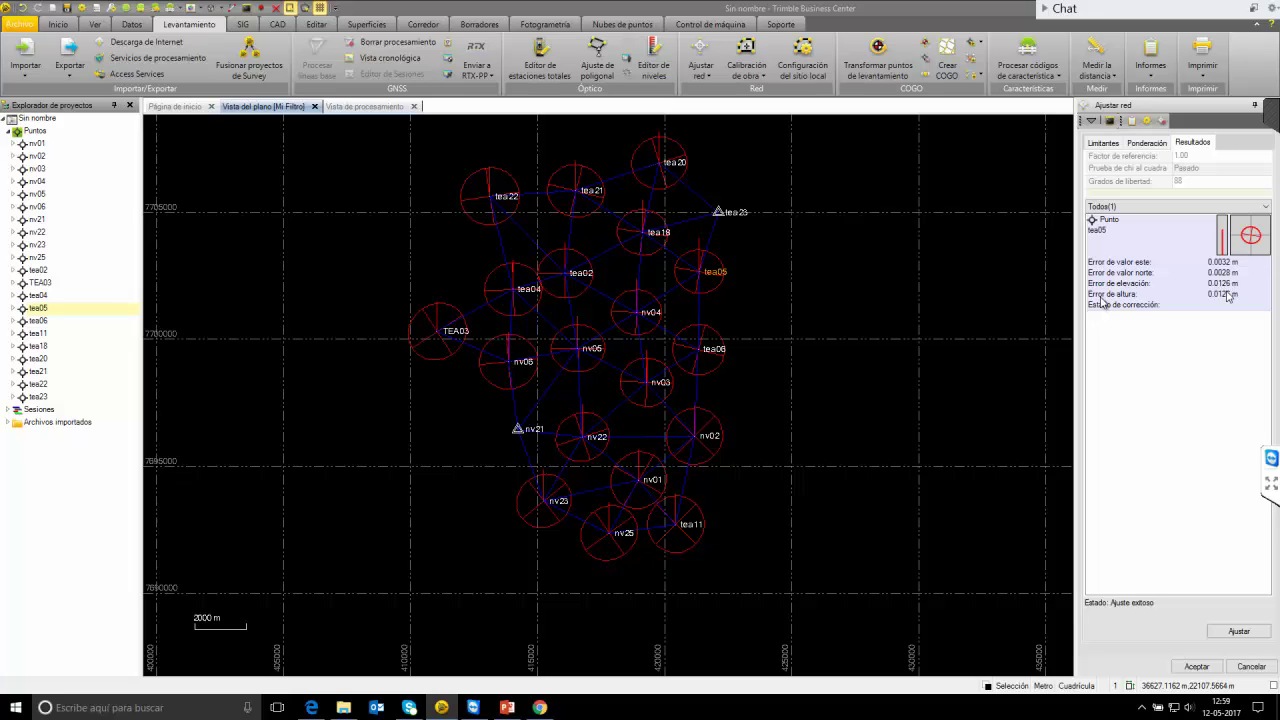
pyautogui.click(772, 307)
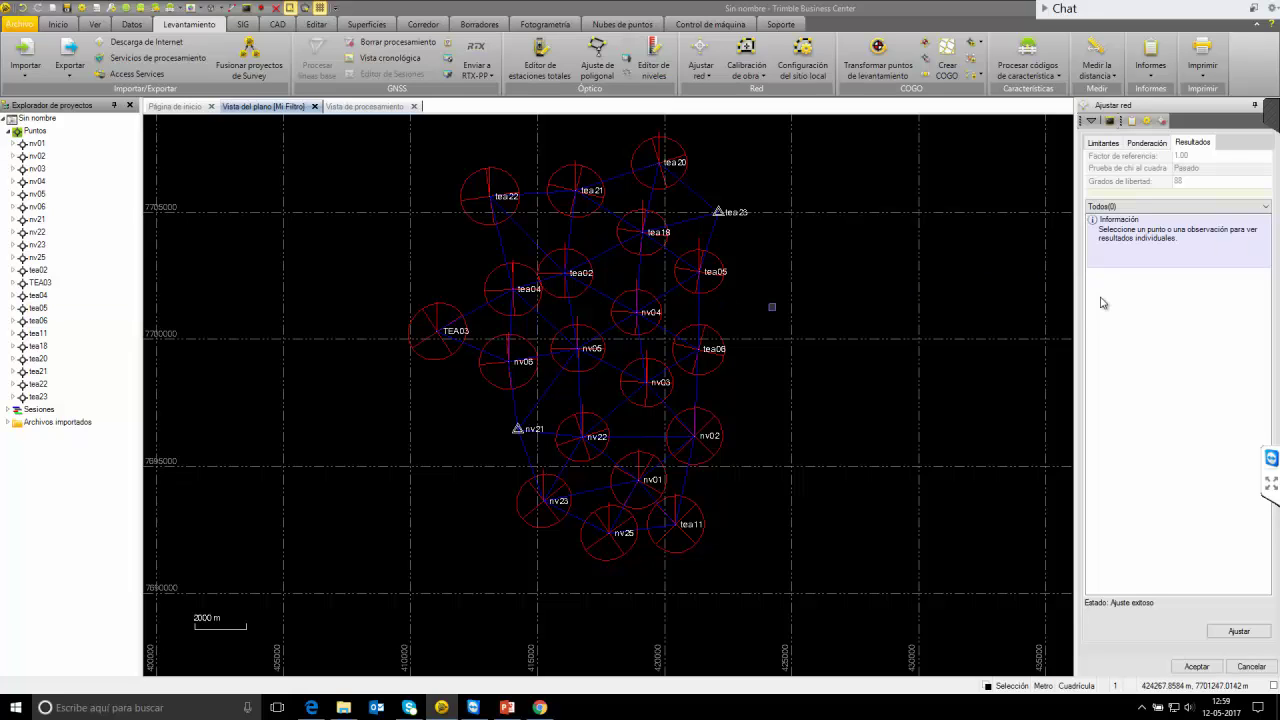
pyautogui.click(1150, 60)
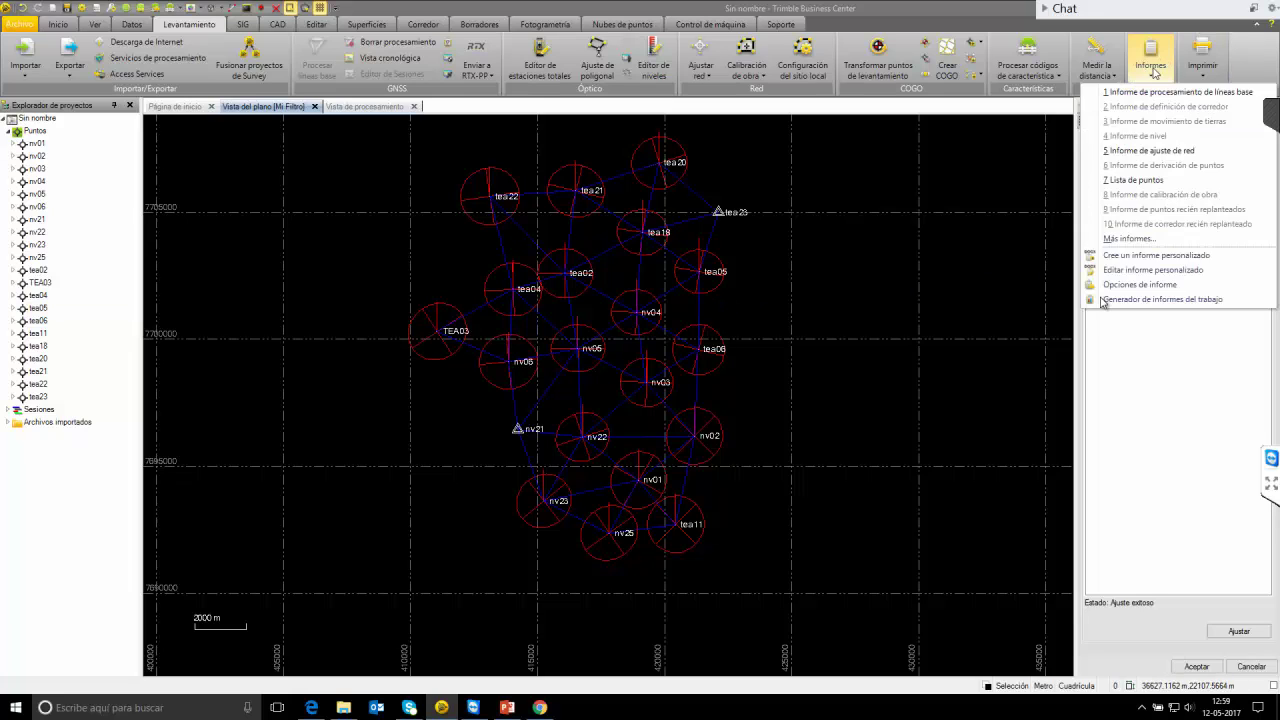
# Generate the network adjustment report, scroll its statistics and adjusted coordinates, then close it.
pyautogui.click(1188, 152)
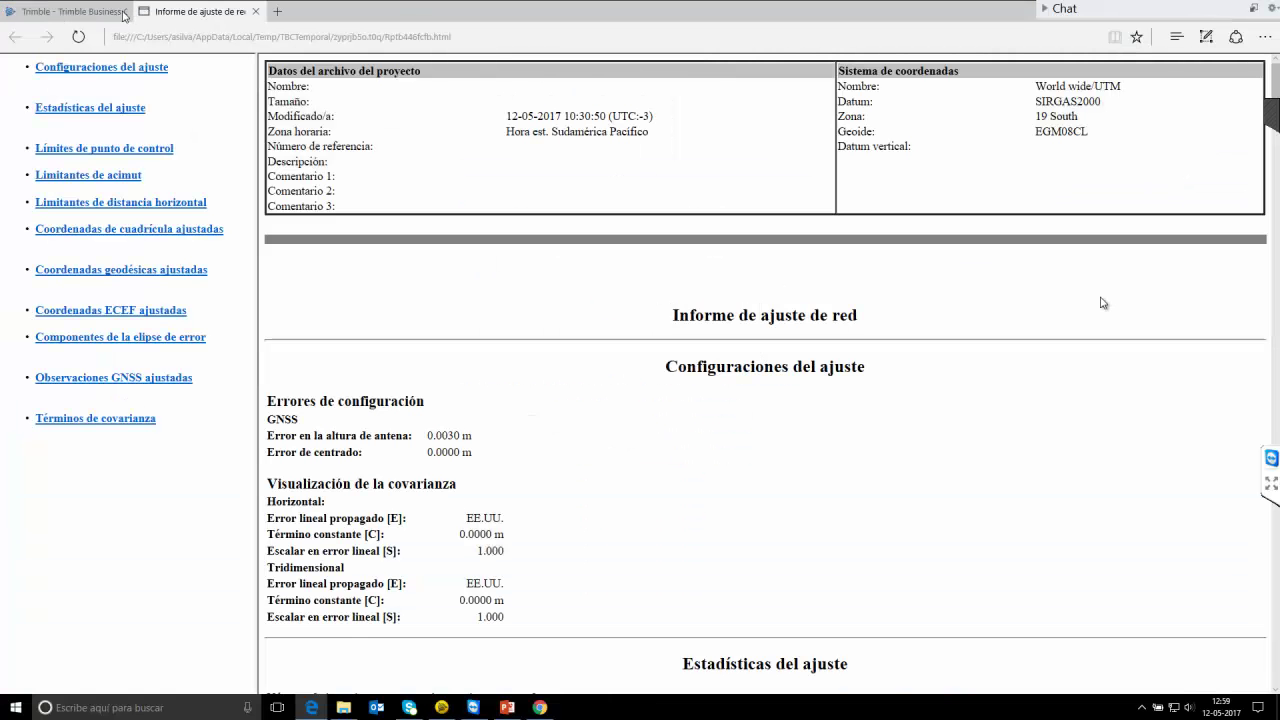
pyautogui.scroll(-5, 560, 423)
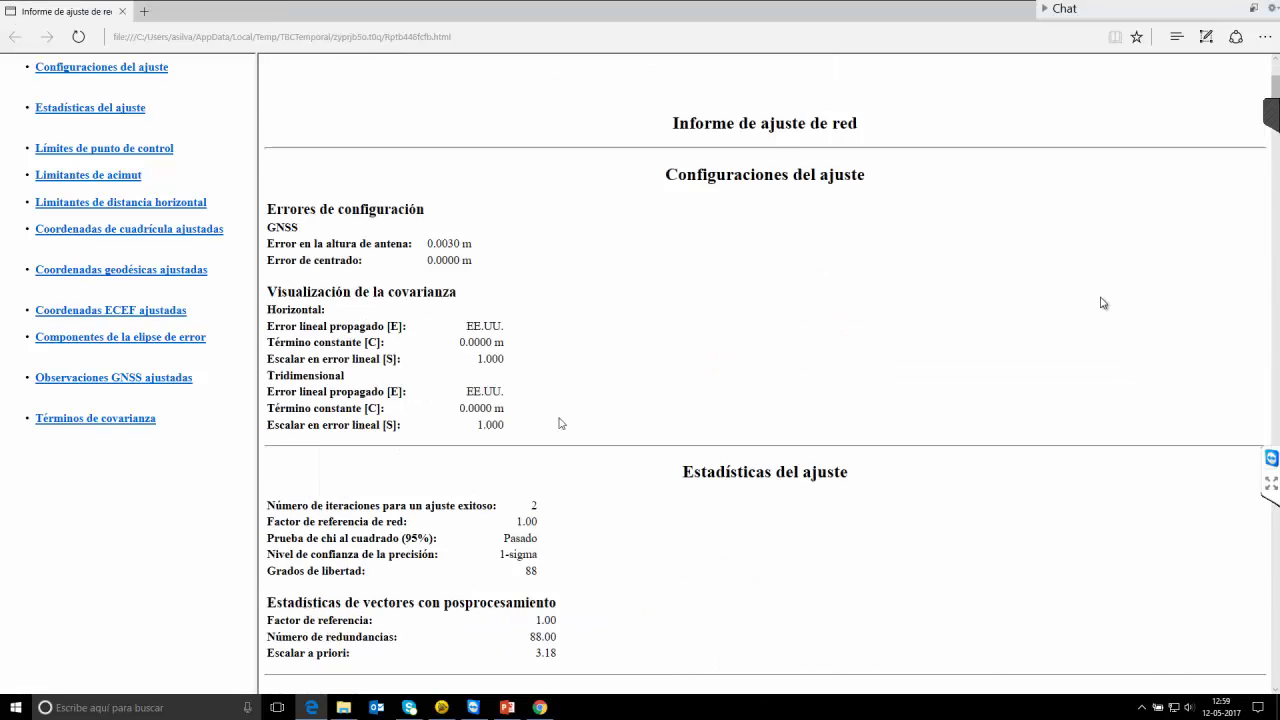
pyautogui.scroll(-4, 698, 446)
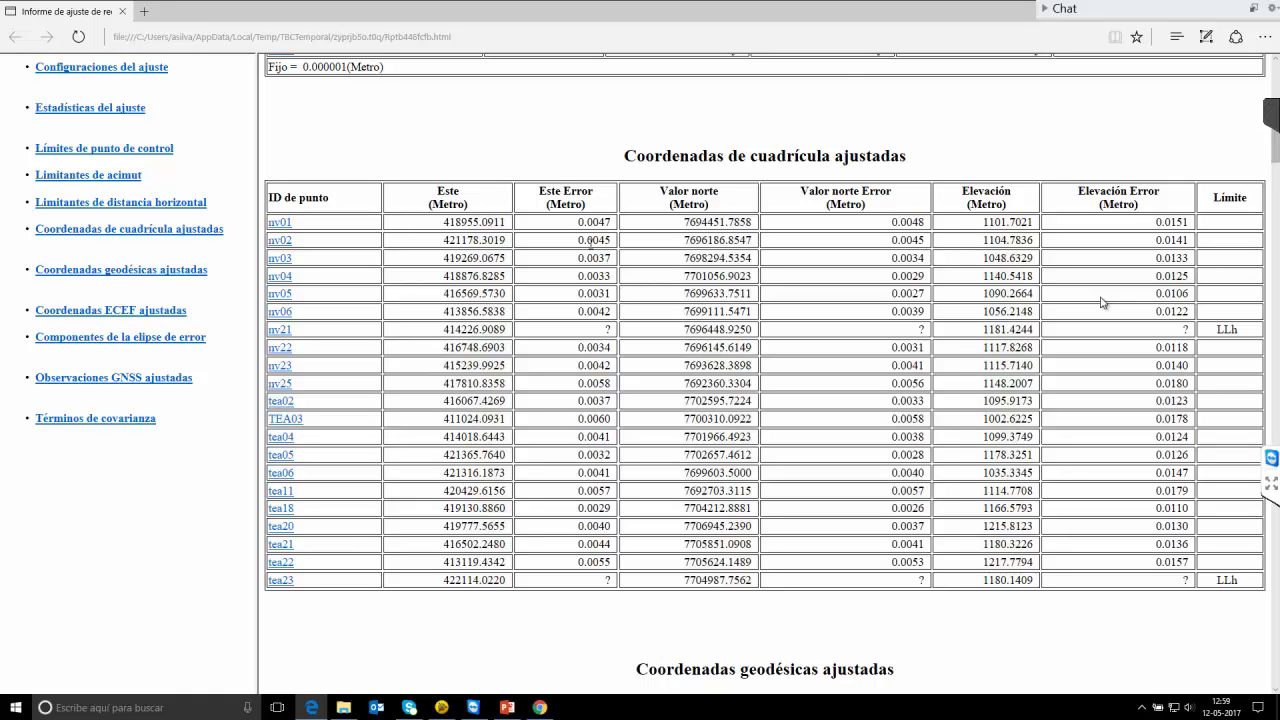
pyautogui.scroll(-1, 697, 327)
pyautogui.scroll(2, 665, 180)
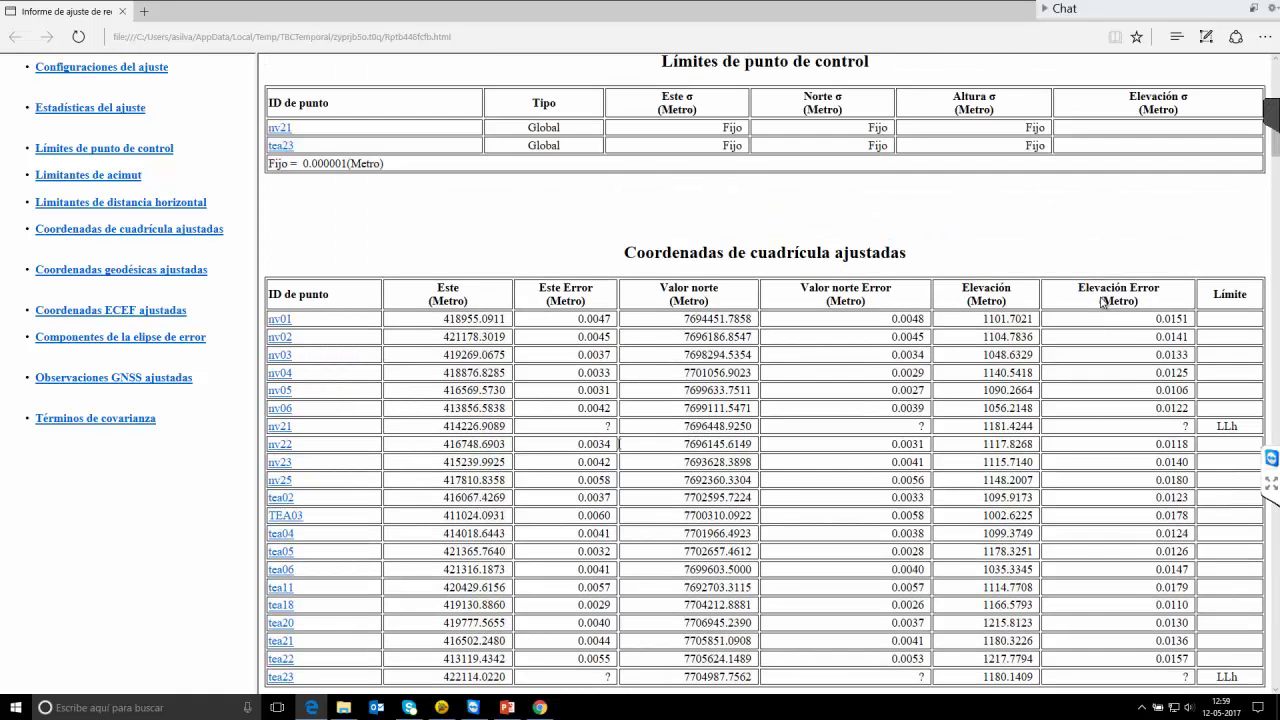
pyautogui.scroll(-1, 661, 399)
pyautogui.scroll(-4, 661, 399)
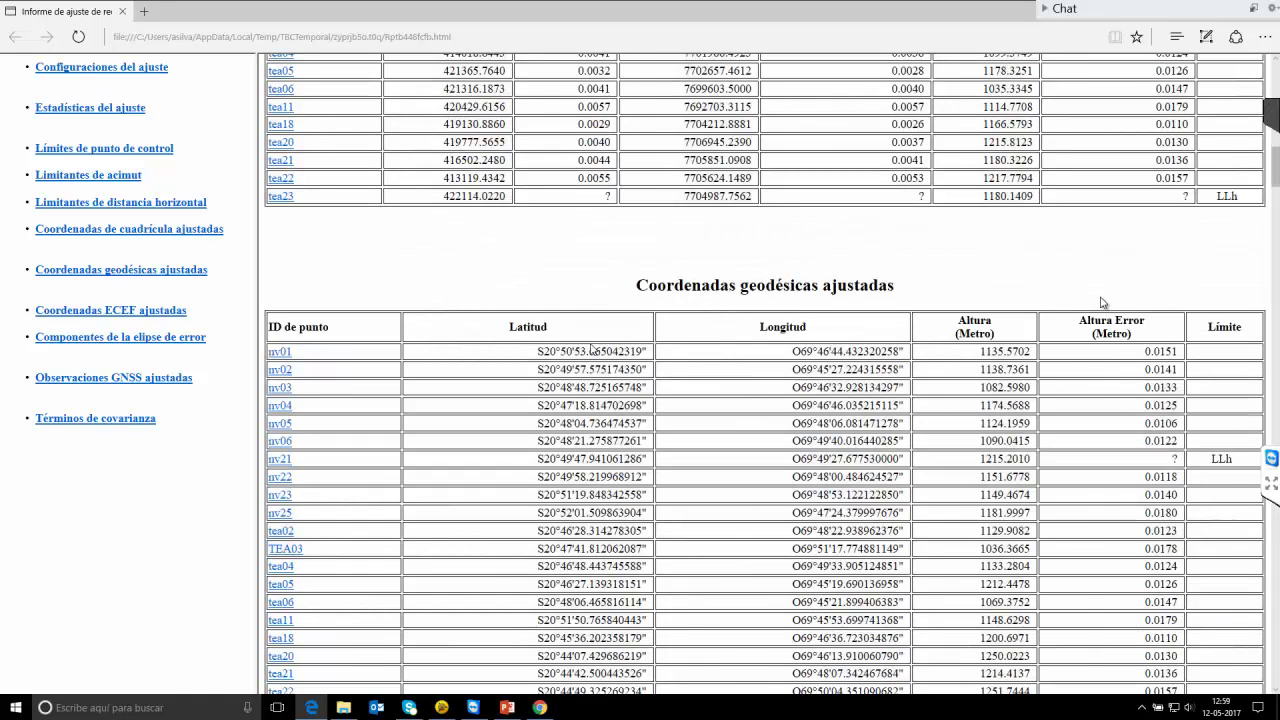
pyautogui.scroll(-3, 591, 350)
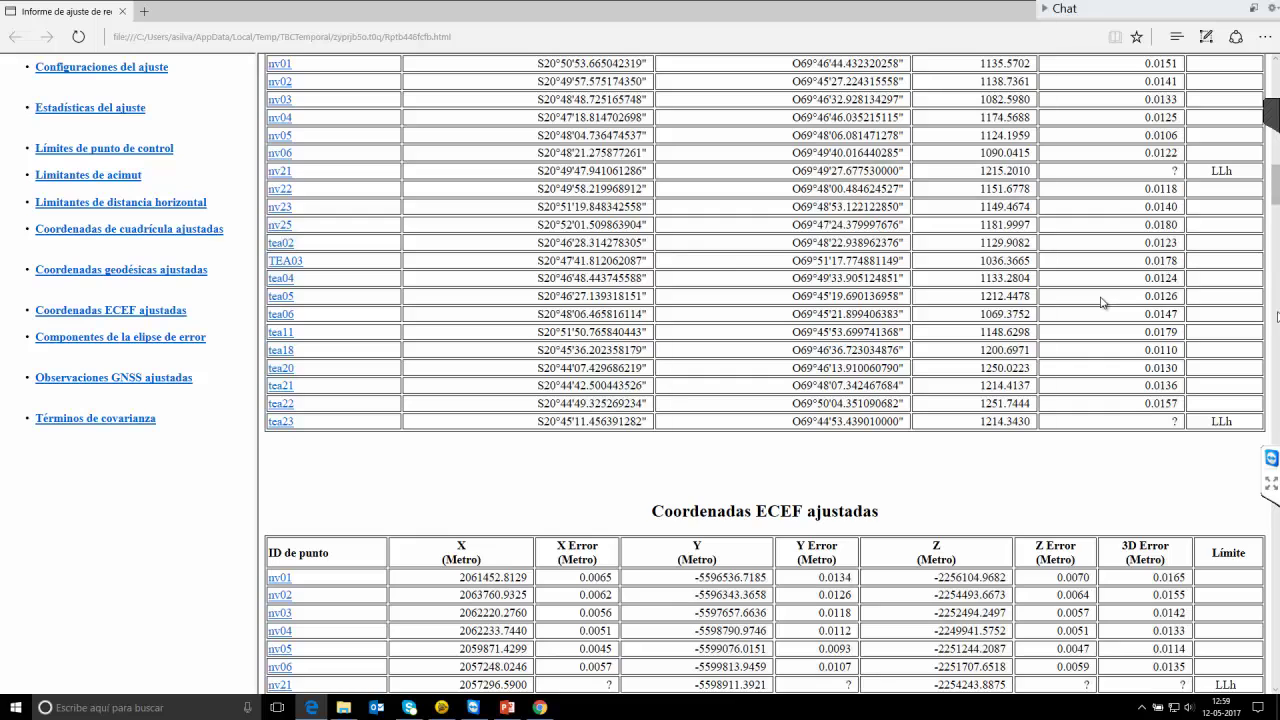
pyautogui.press('Home')
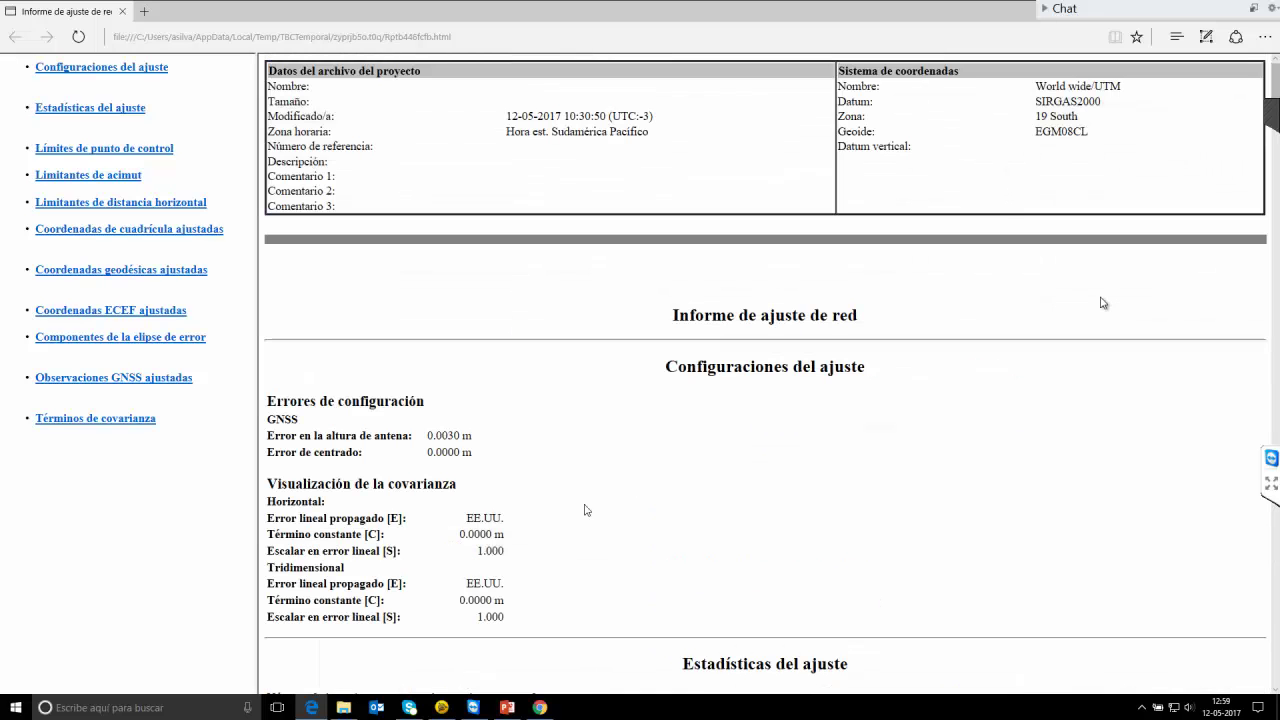
pyautogui.click(1265, 14)
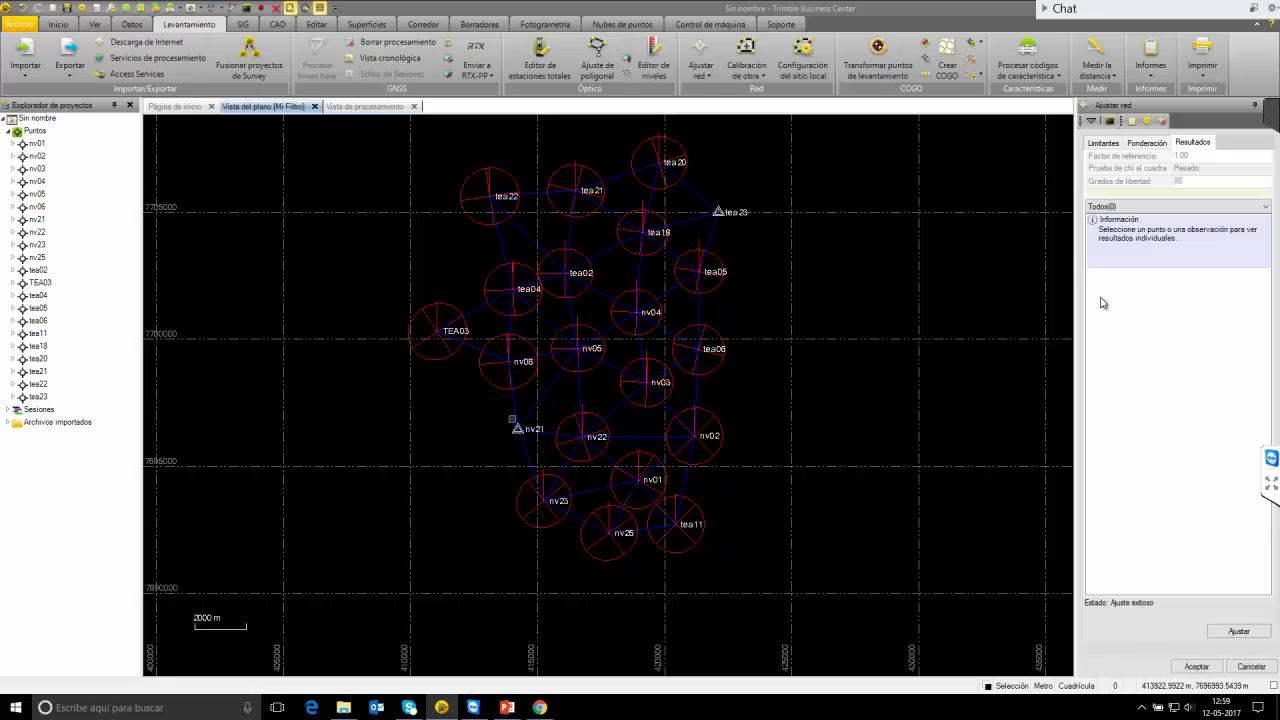
pyautogui.click(82, 9)
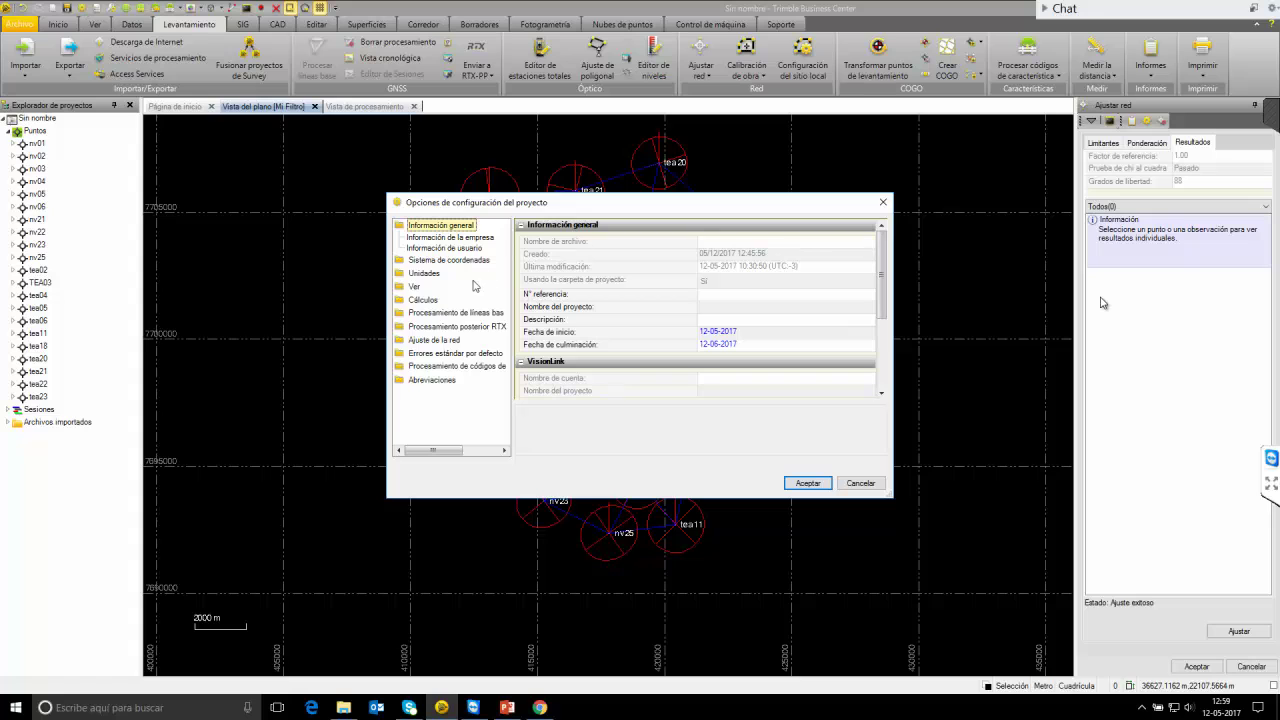
pyautogui.click(457, 262)
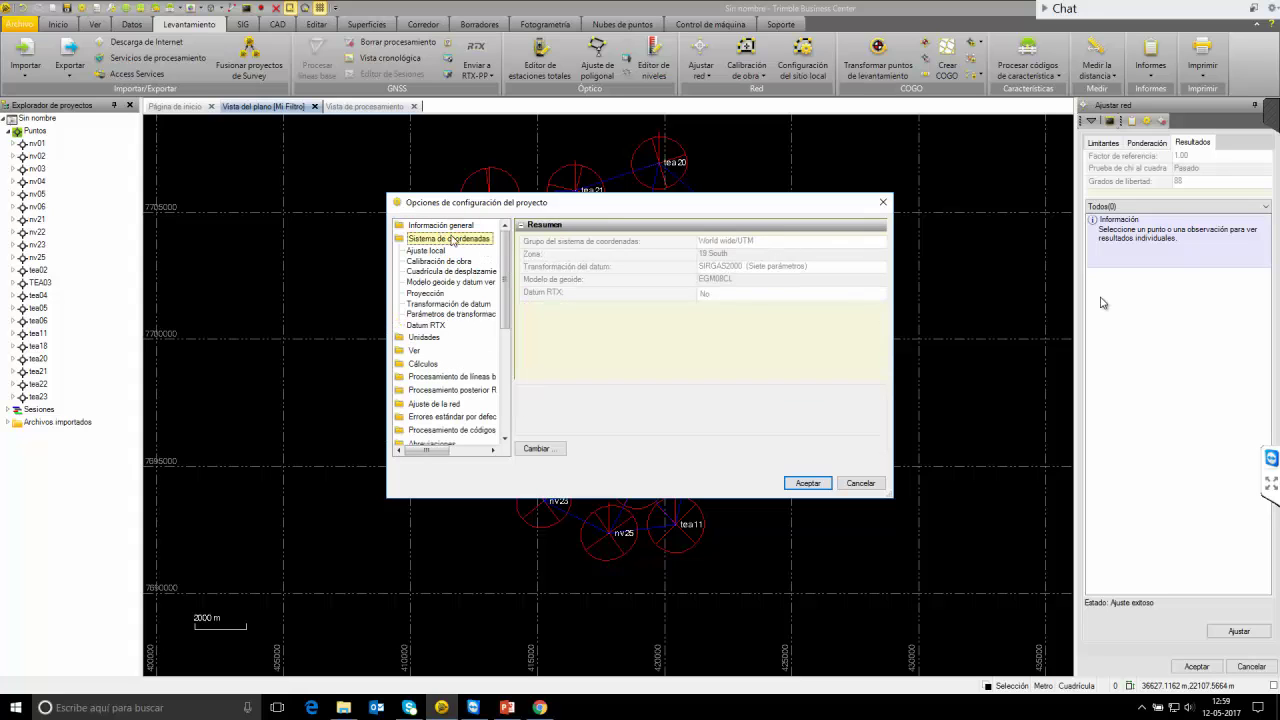
pyautogui.click(537, 449)
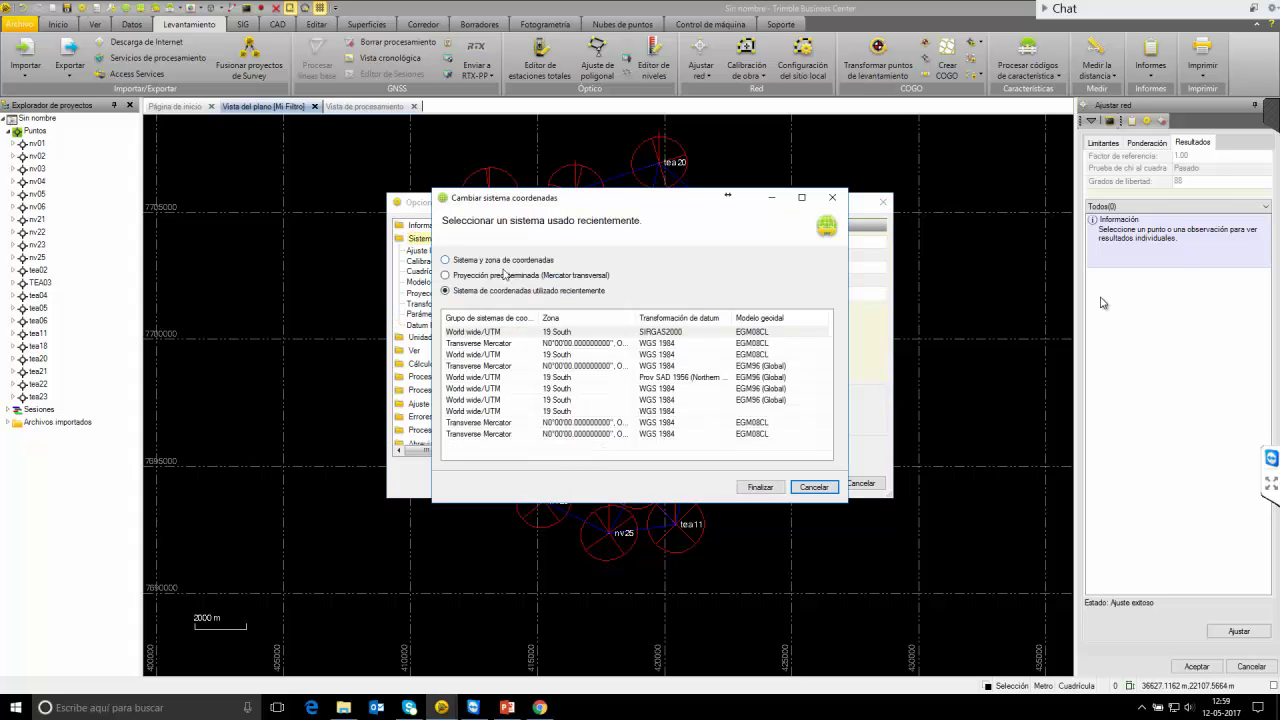
pyautogui.click(521, 276)
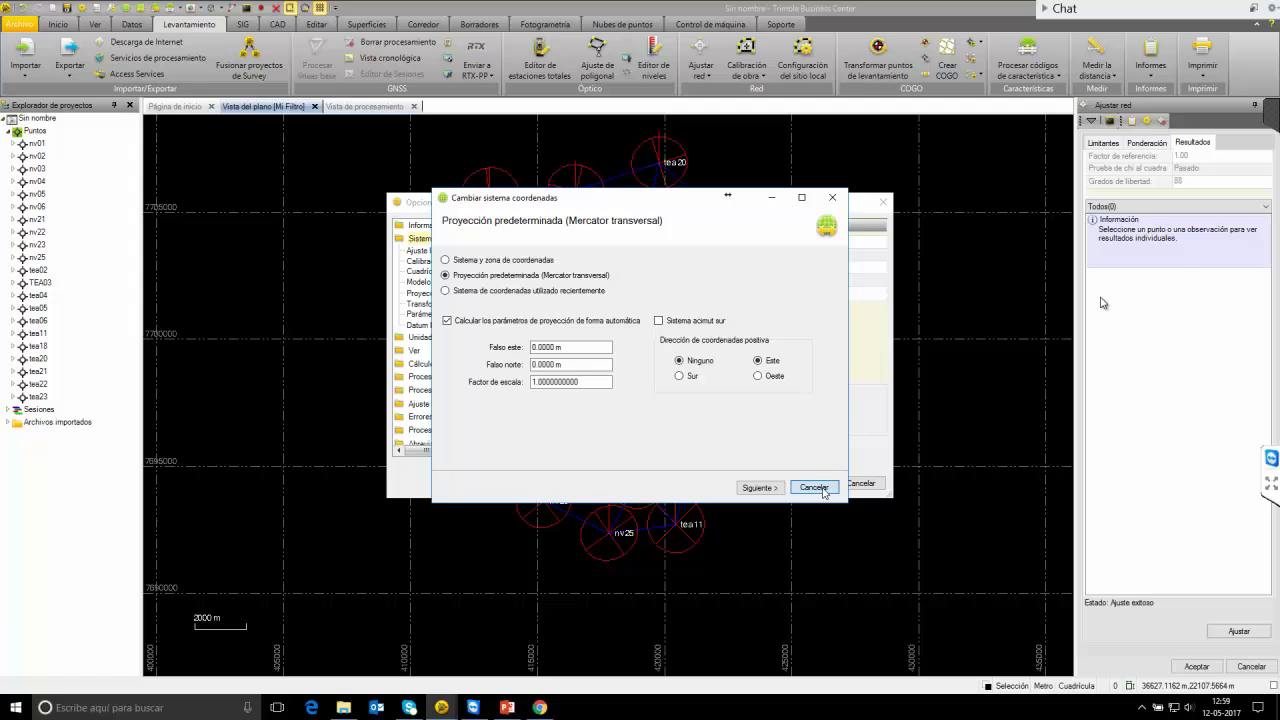
pyautogui.click(815, 488)
pyautogui.click(884, 202)
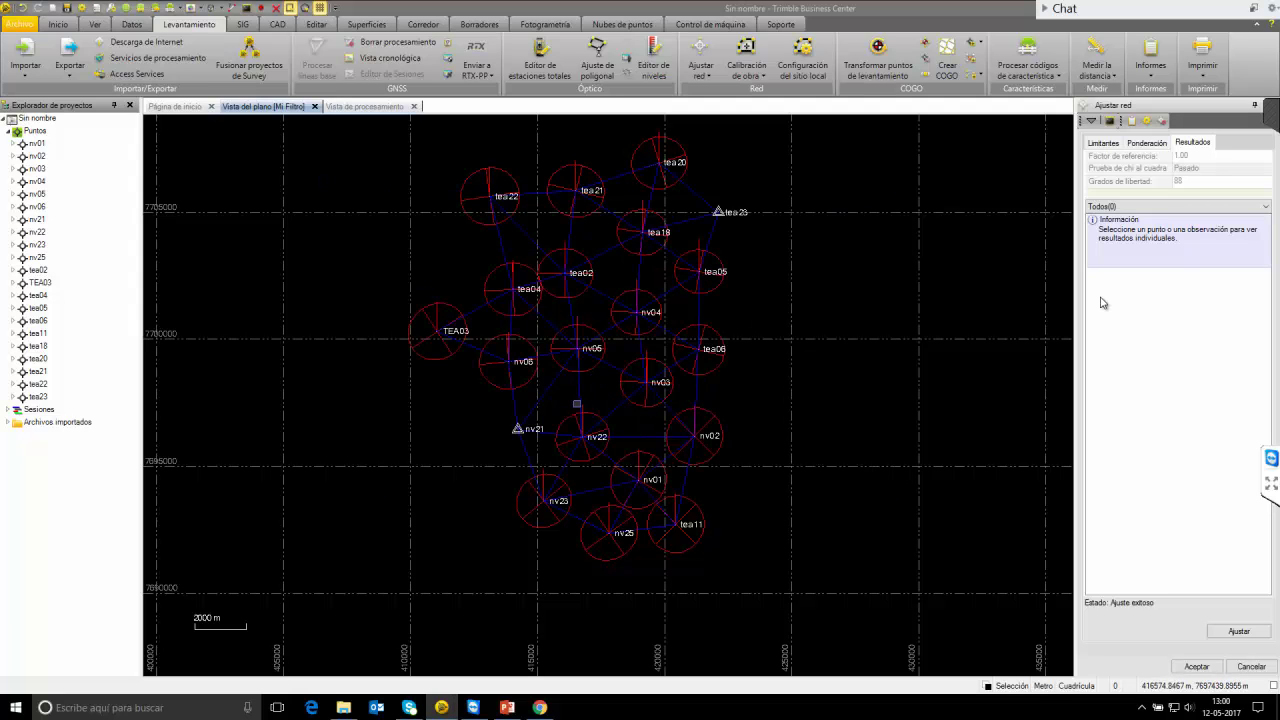
# Close the processing and plan views, discarding the project's unsaved changes.
pyautogui.click(398, 107)
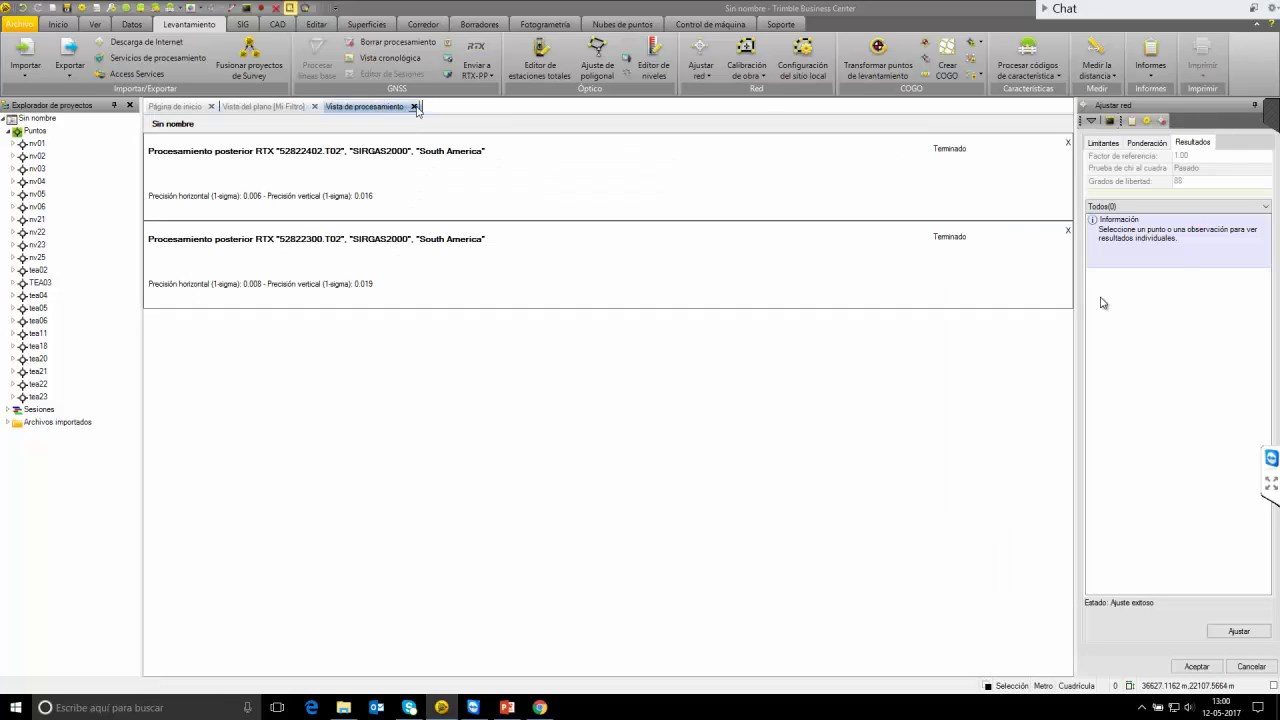
pyautogui.click(414, 107)
pyautogui.click(314, 106)
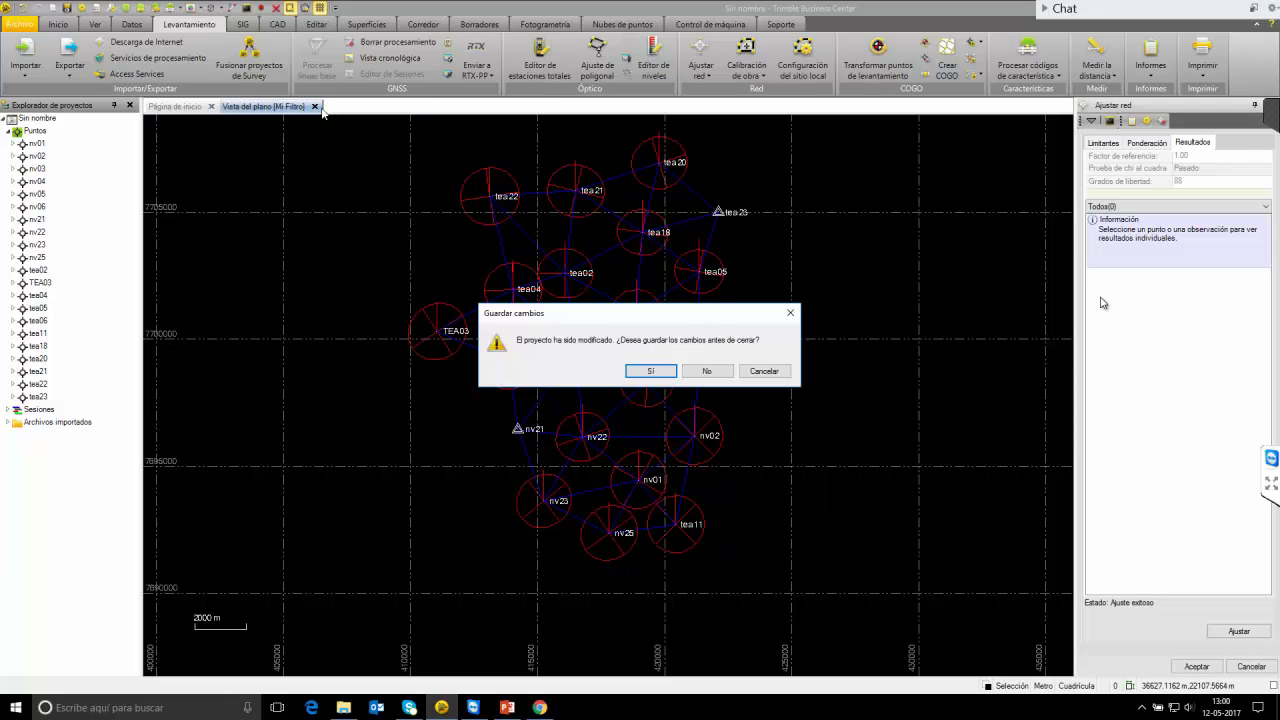
pyautogui.click(712, 373)
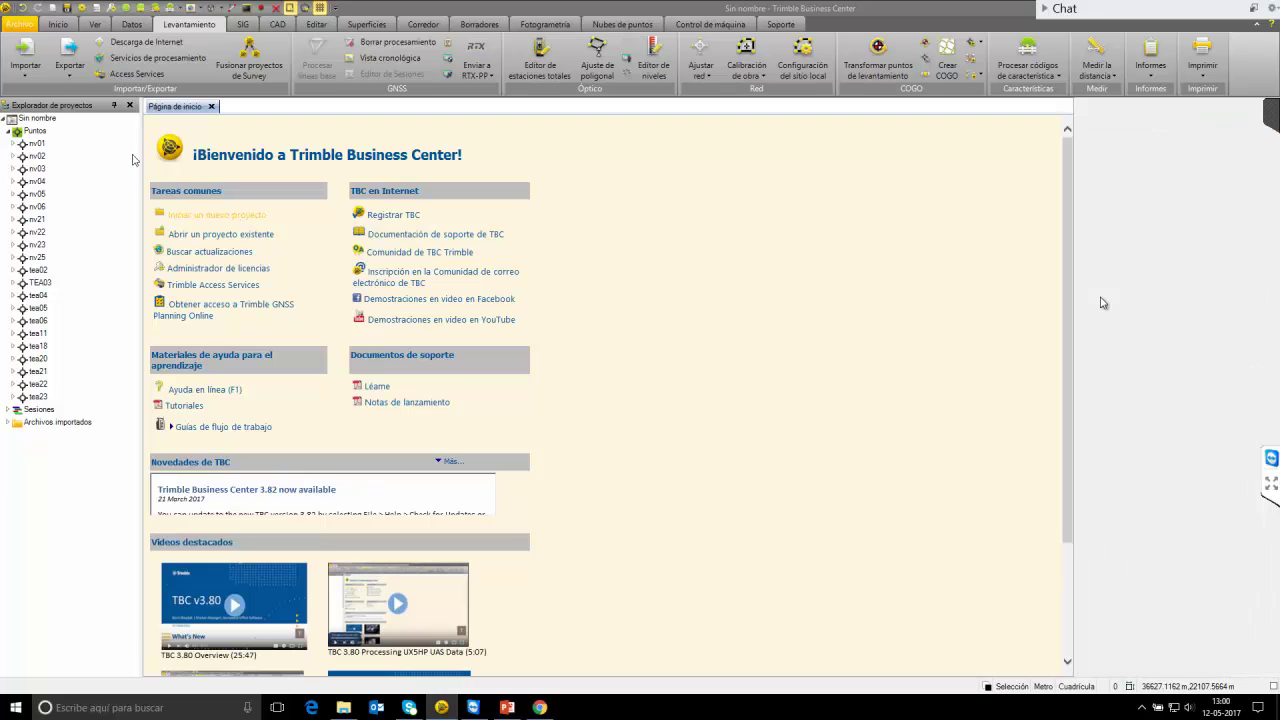
# Create a new project from the SIRGAS UTM19S EGM08 template.
pyautogui.click(130, 106)
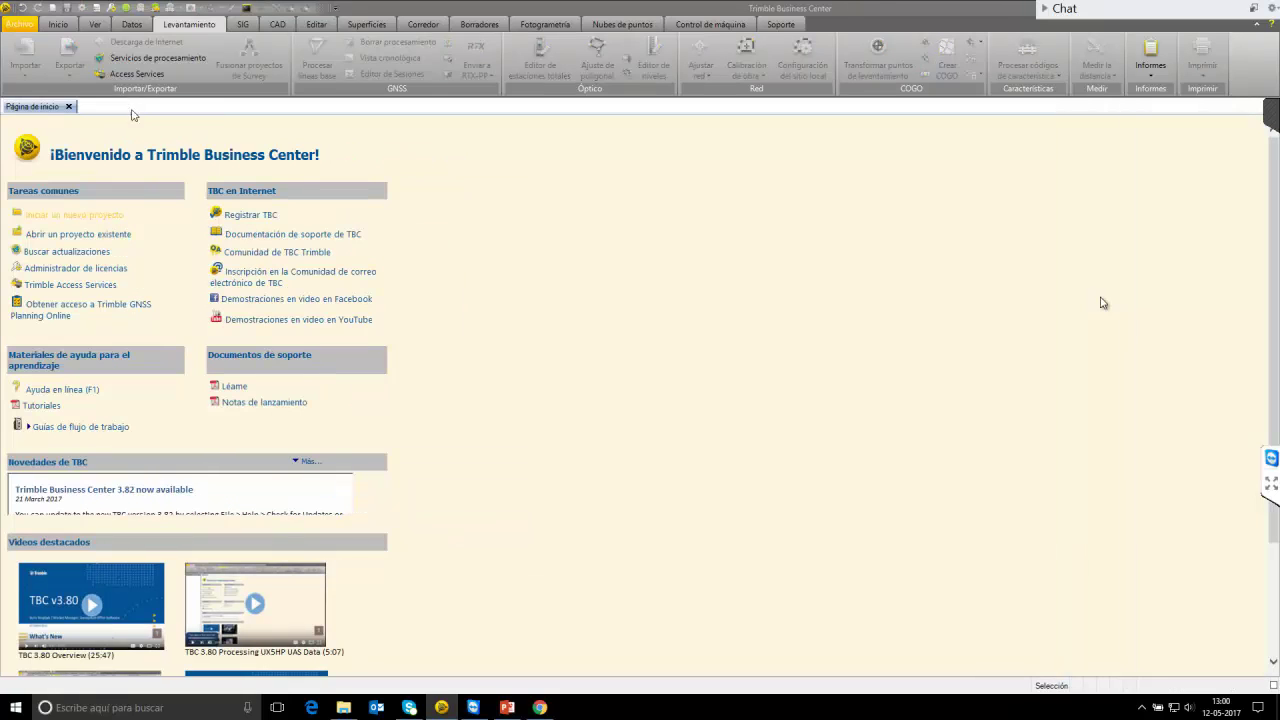
pyautogui.click(87, 218)
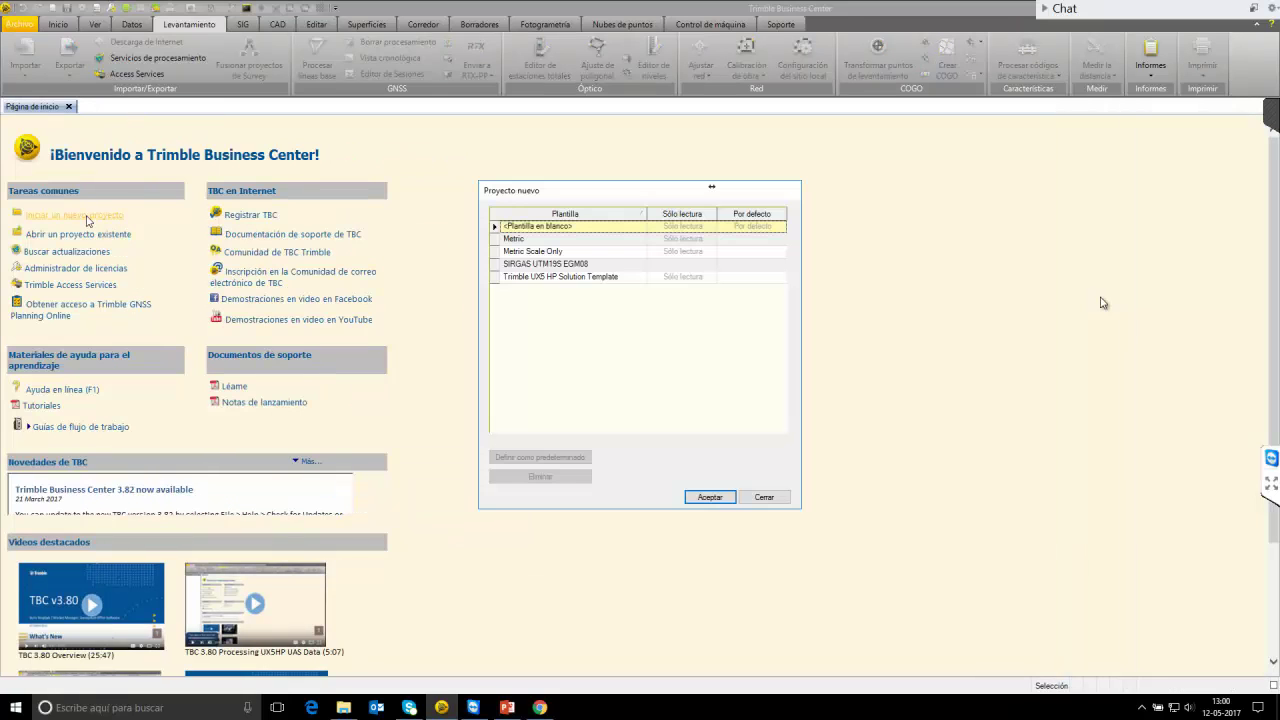
pyautogui.doubleClick(585, 264)
pyautogui.click(343, 707)
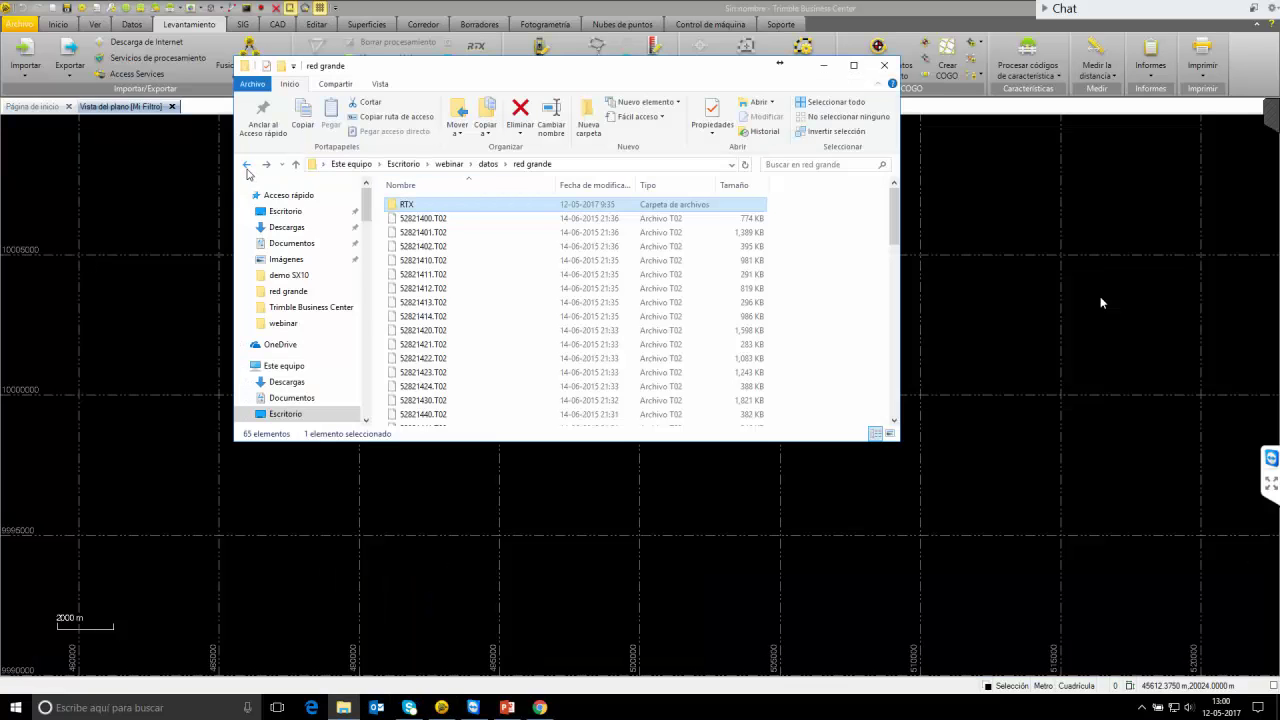
# Open the red mixta folder and import receiver files 08561280.T02 and 87841280.T02.
pyautogui.click(247, 165)
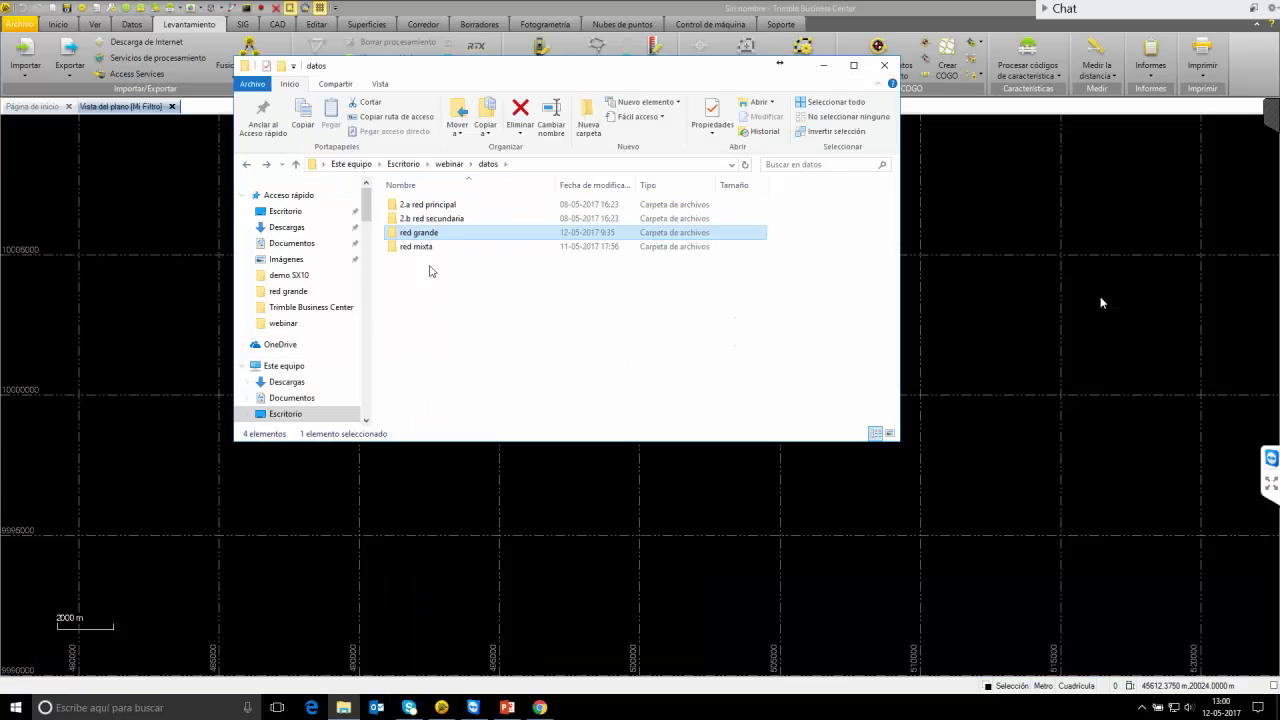
pyautogui.click(435, 250)
pyautogui.click(440, 233)
pyautogui.doubleClick(420, 246)
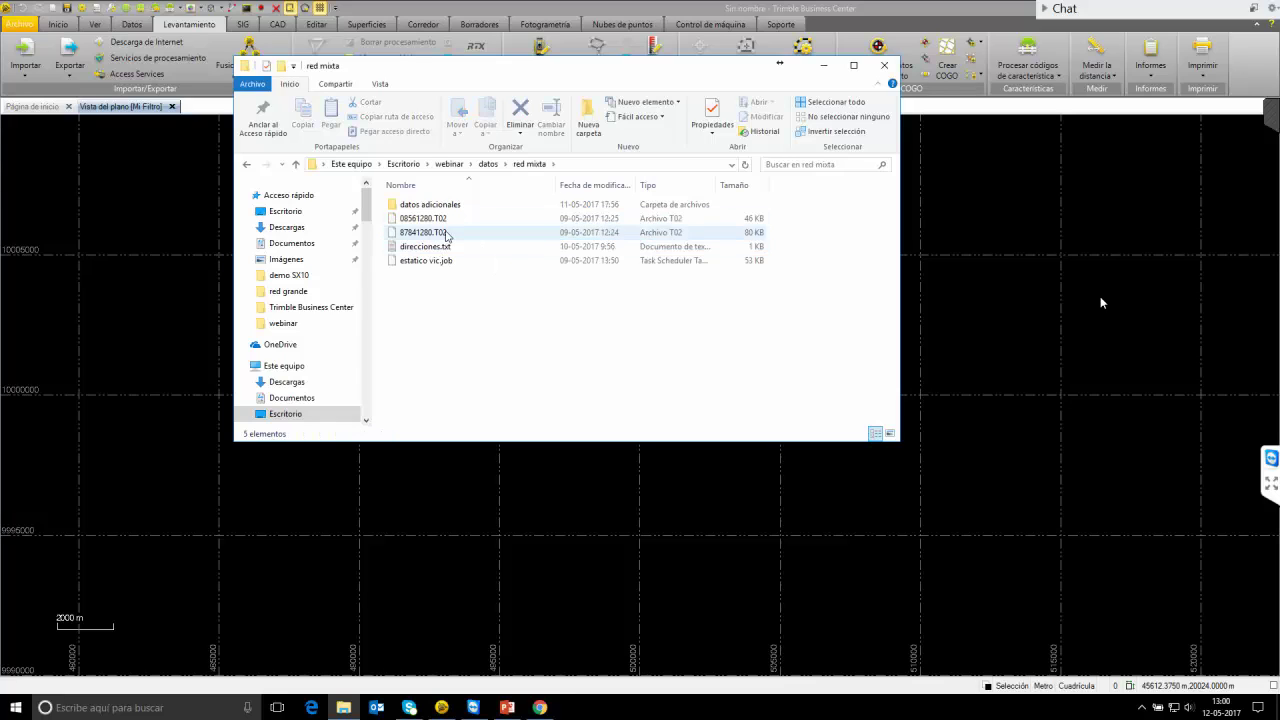
pyautogui.click(452, 219)
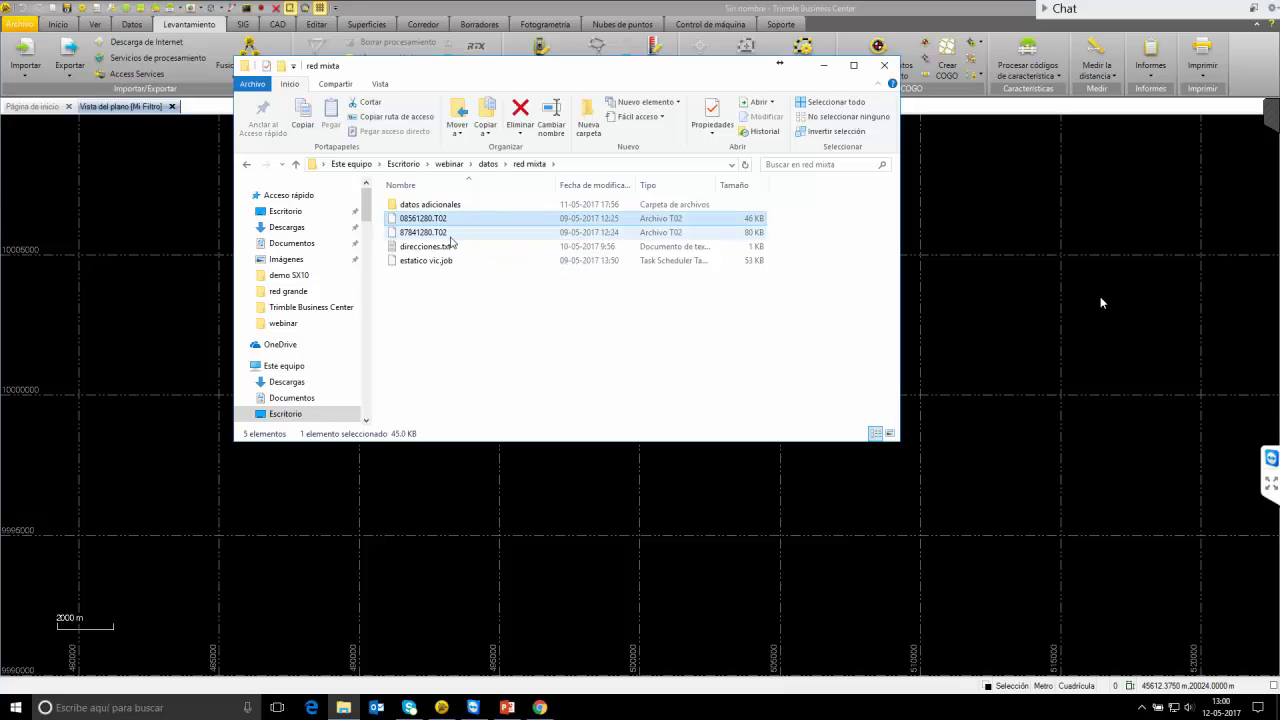
pyautogui.keyDown('ctrl'); pyautogui.click(440, 232); pyautogui.keyUp('ctrl')
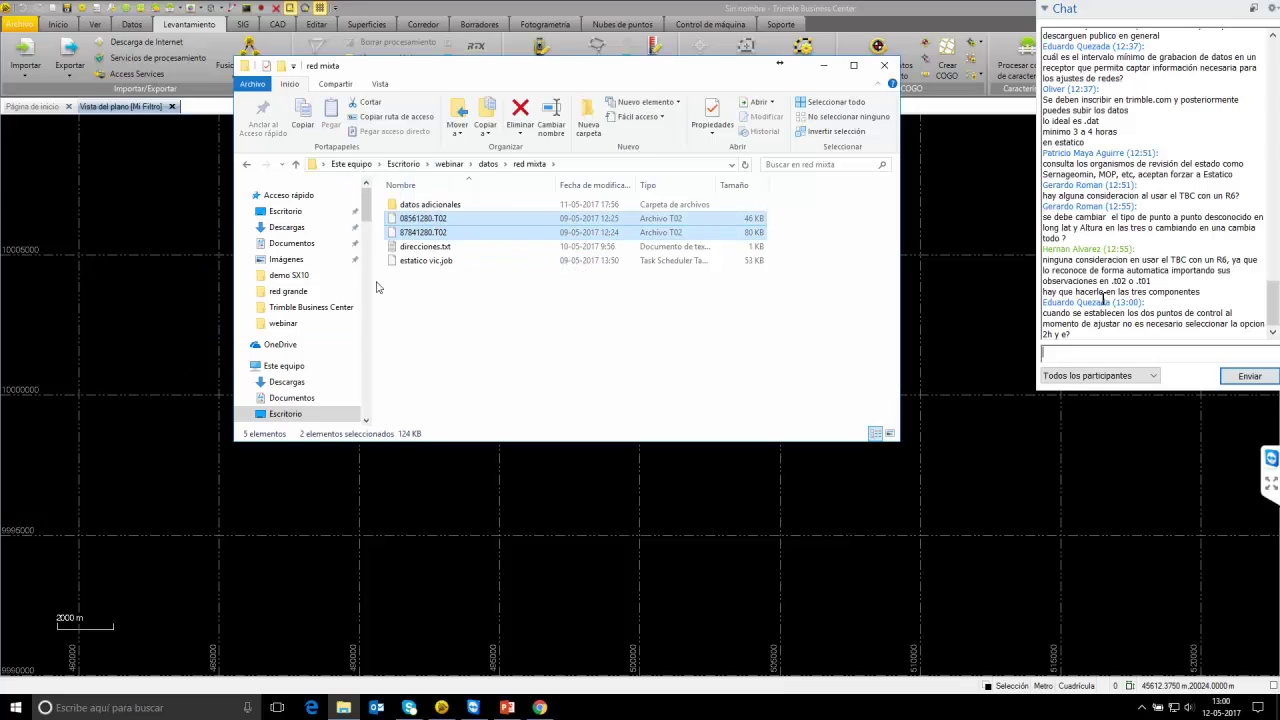
pyautogui.click(823, 66)
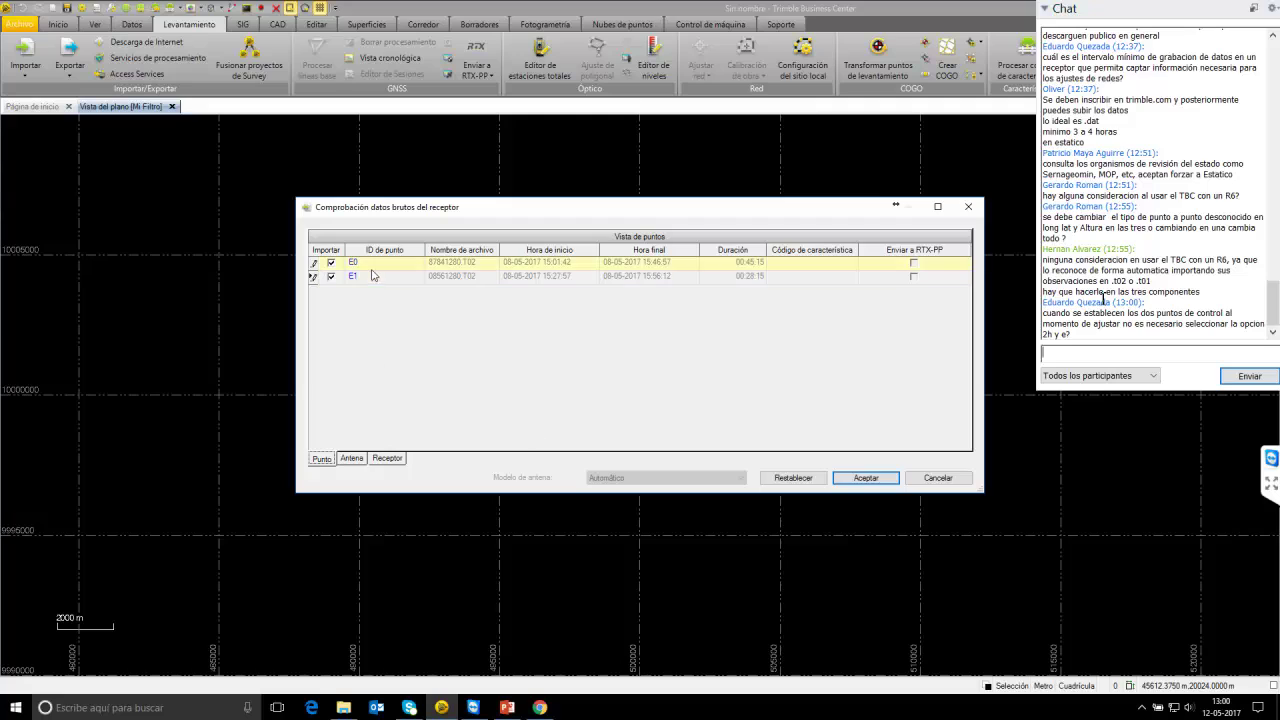
# Check antenna and receiver details for both files and import points E0 and E1.
pyautogui.click(351, 459)
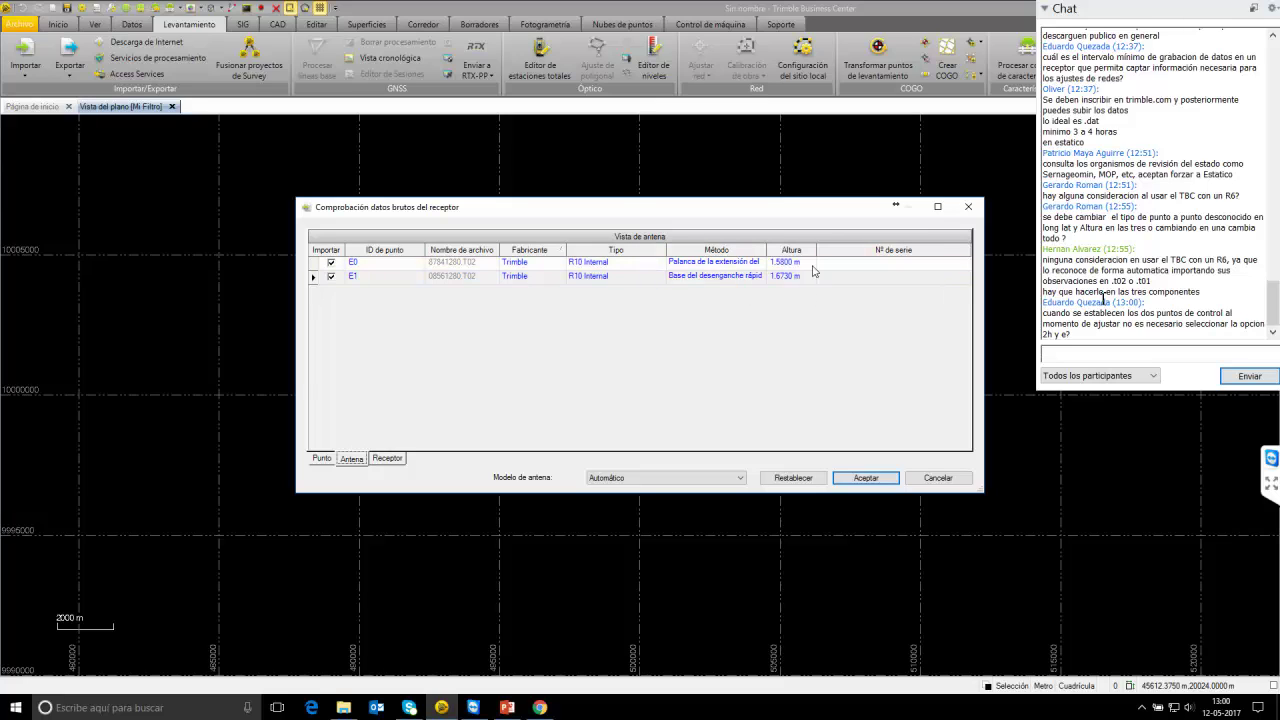
pyautogui.click(386, 459)
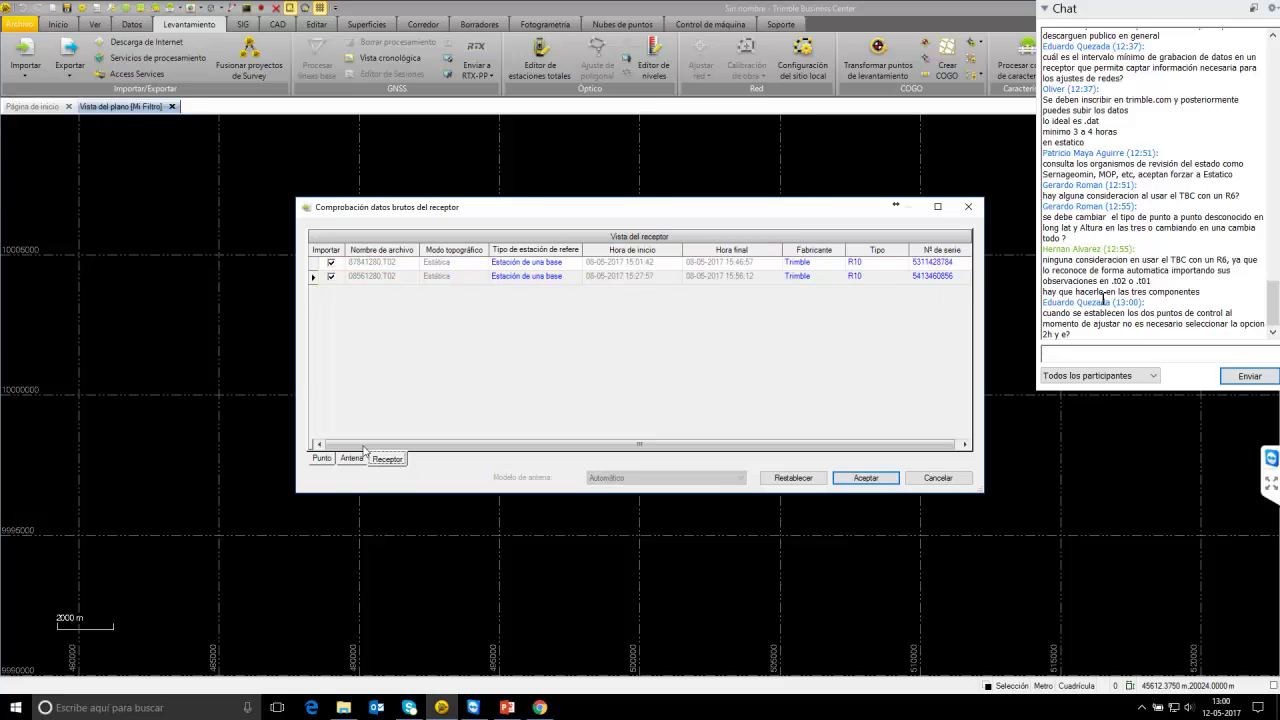
pyautogui.click(355, 457)
pyautogui.click(321, 458)
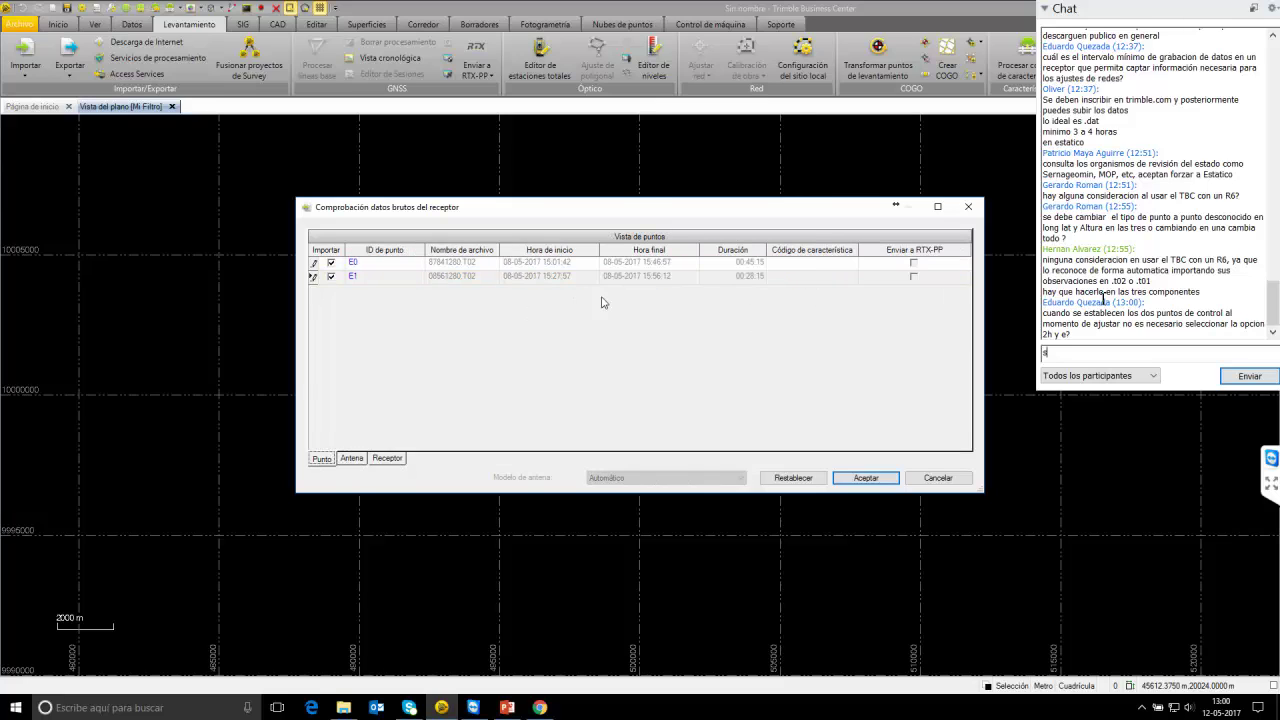
pyautogui.write('es nec')
pyautogui.click(843, 477)
# Open the view filter manager, return to Levantamiento, and type a chat note about visibility.
pyautogui.write('esario')
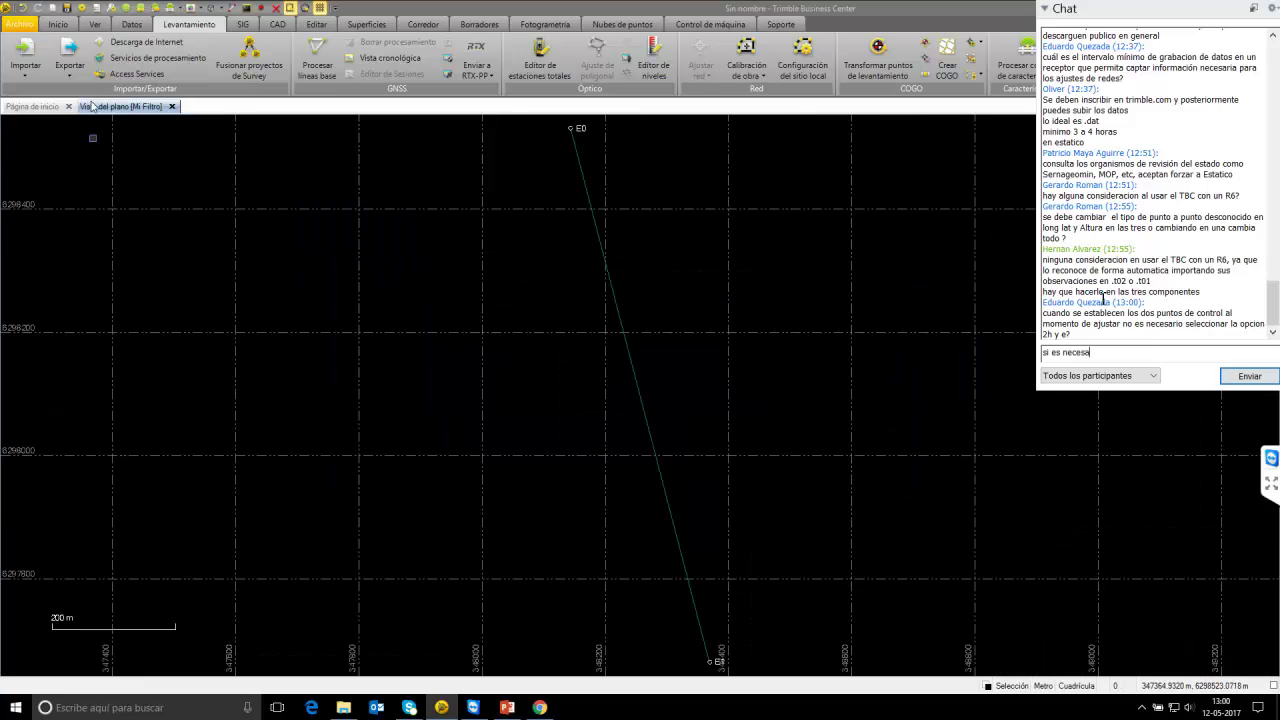
pyautogui.click(95, 24)
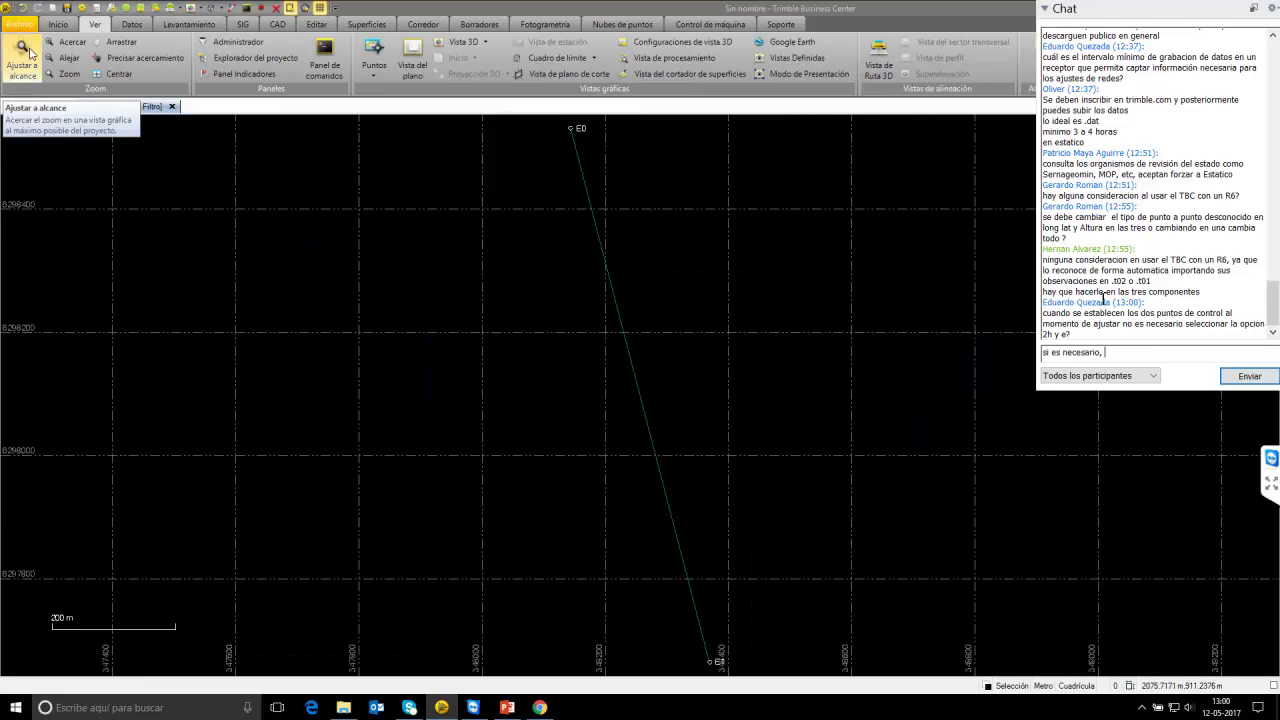
pyautogui.write(', no se')
pyautogui.click(235, 43)
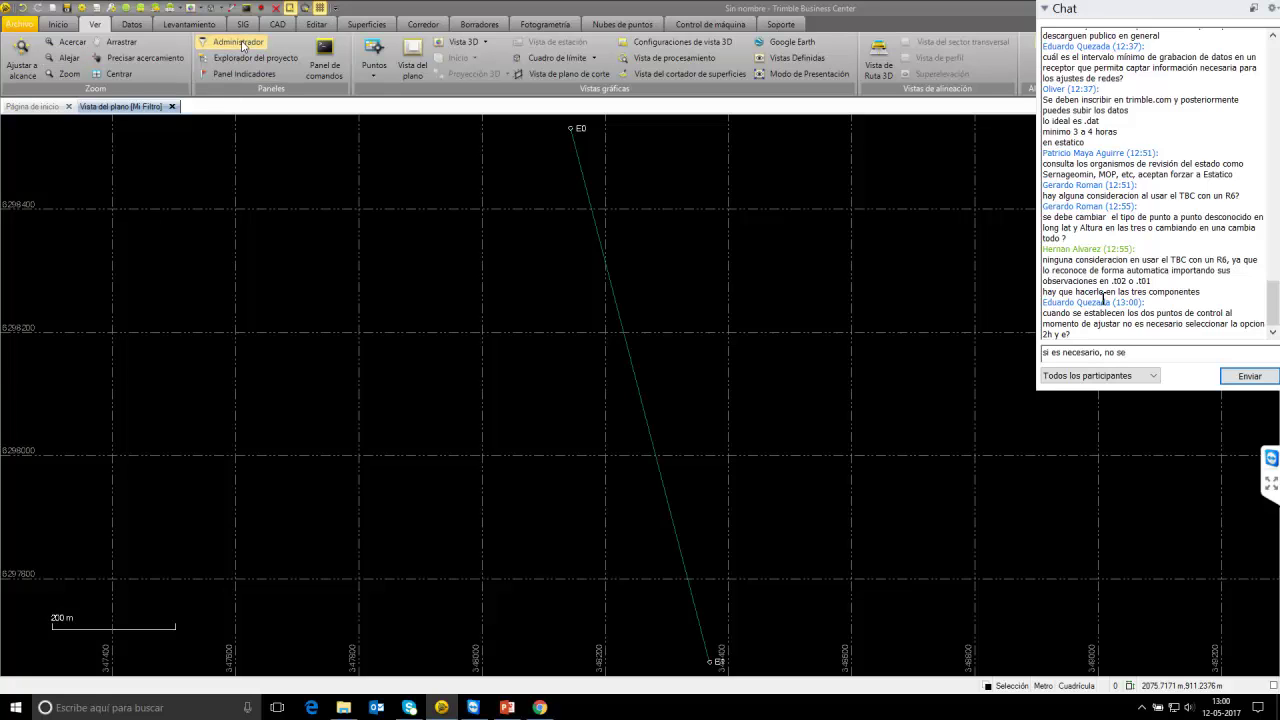
pyautogui.write('pudo visualizar')
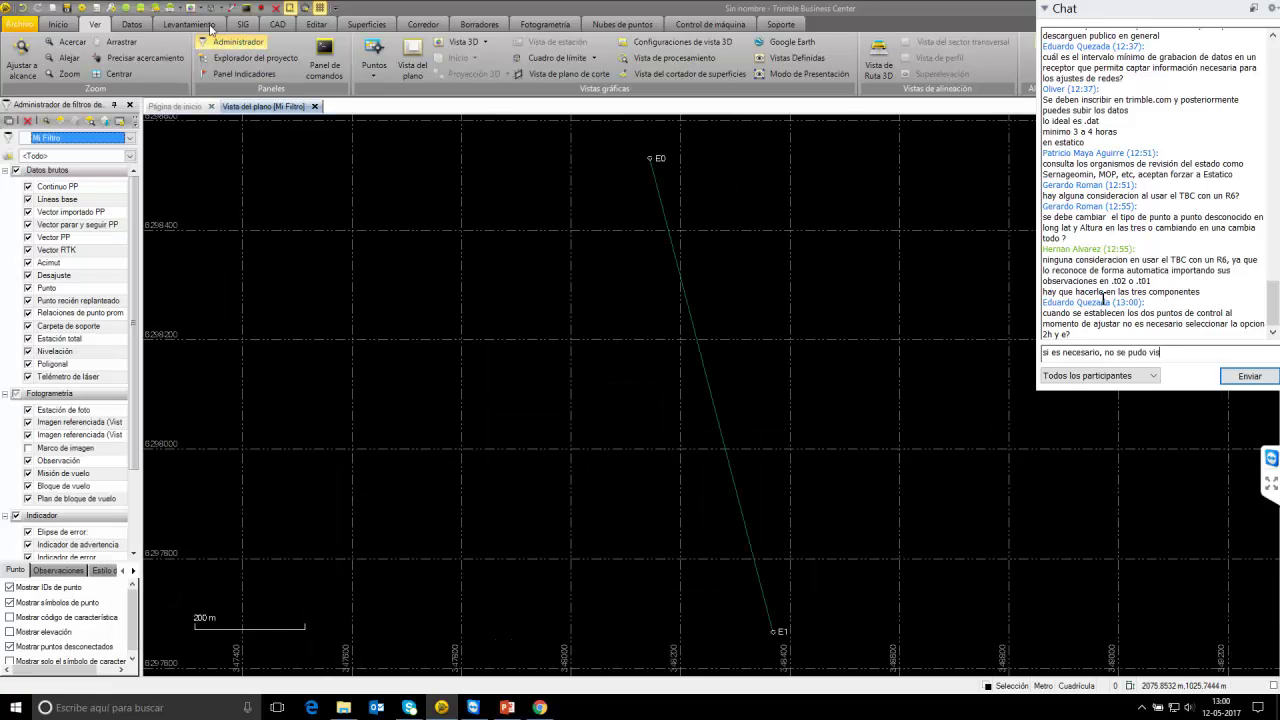
pyautogui.click(210, 28)
pyautogui.write('pero si')
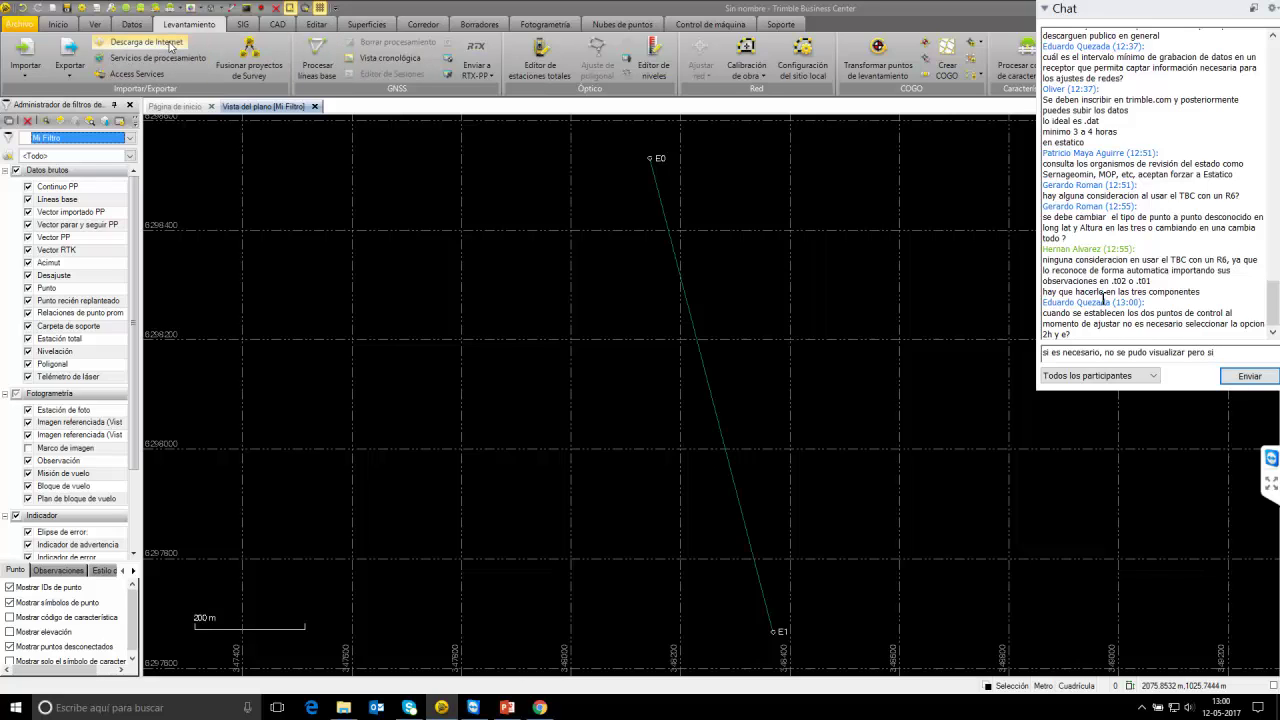
# Download SNTI reference station data for the project's time span and import it.
pyautogui.click(170, 47)
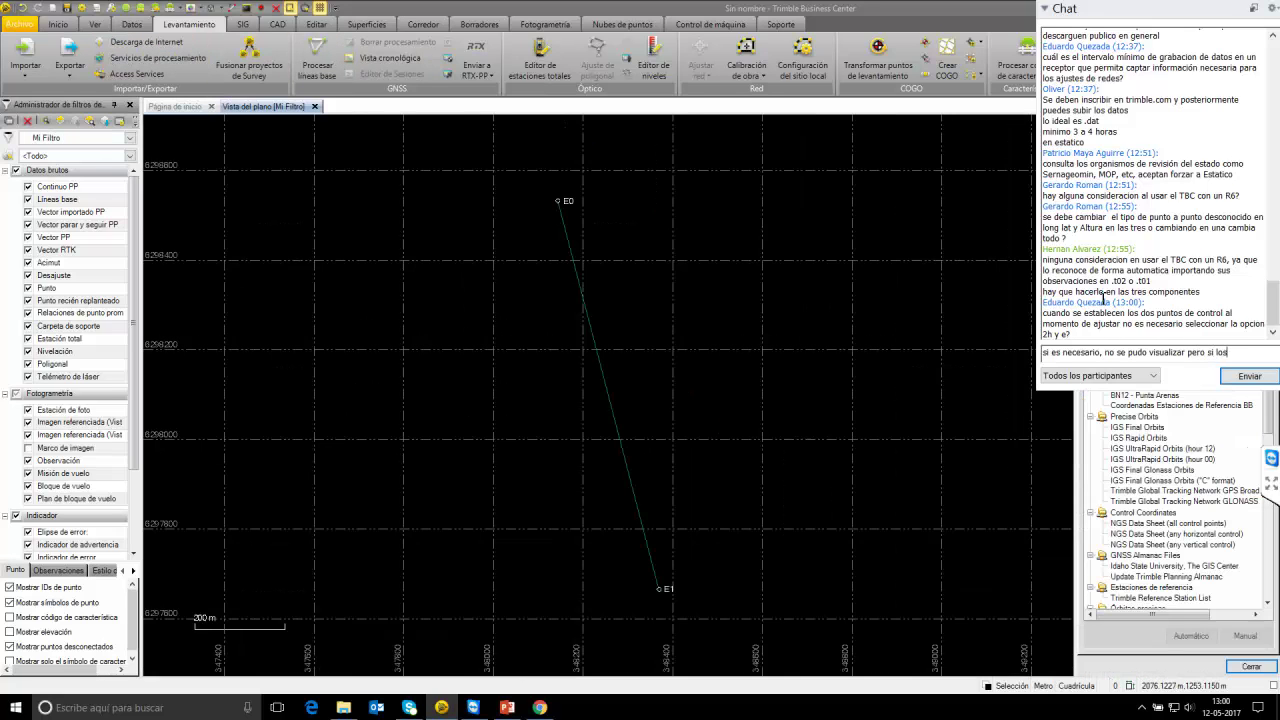
pyautogui.write('los seleccionó')
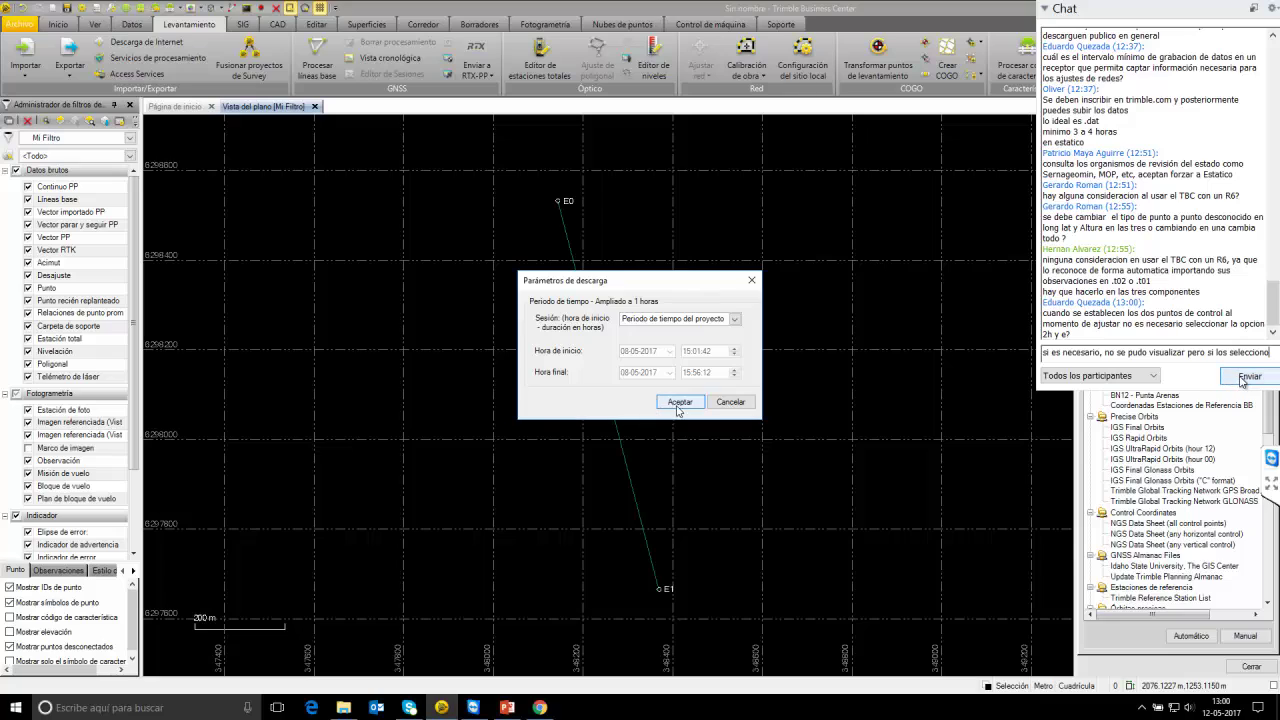
pyautogui.press('Return')
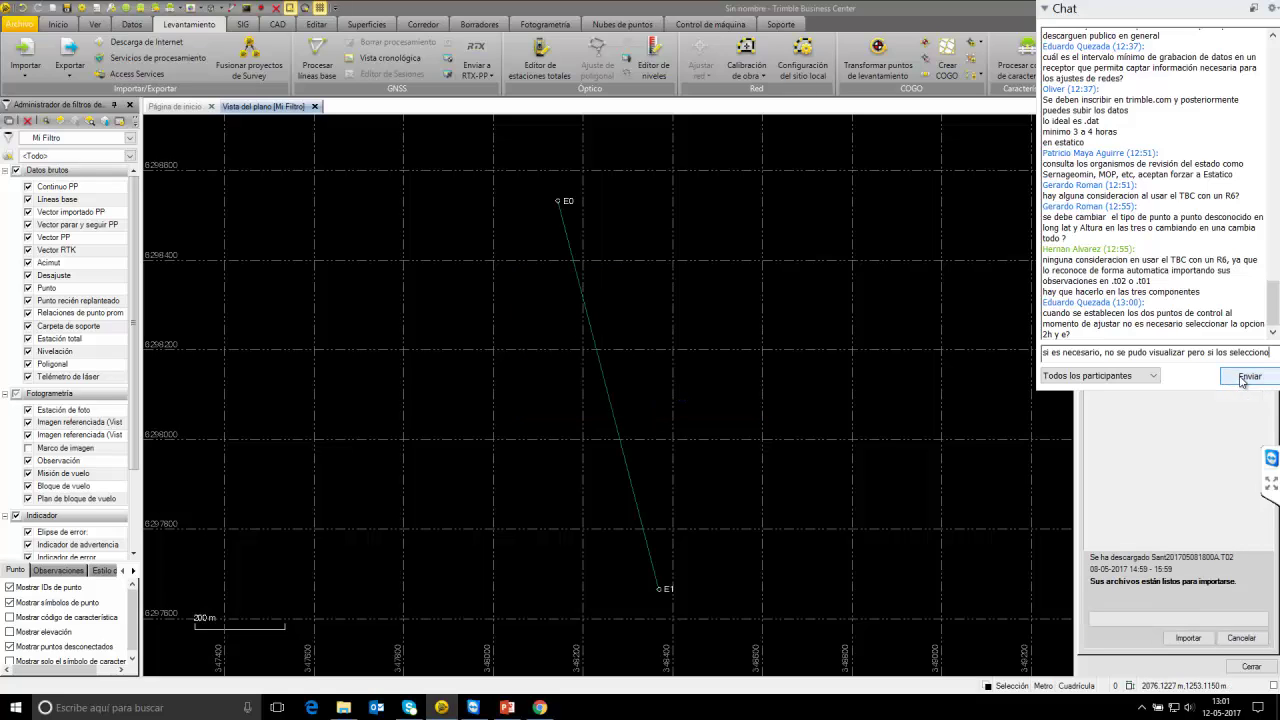
pyautogui.click(1189, 640)
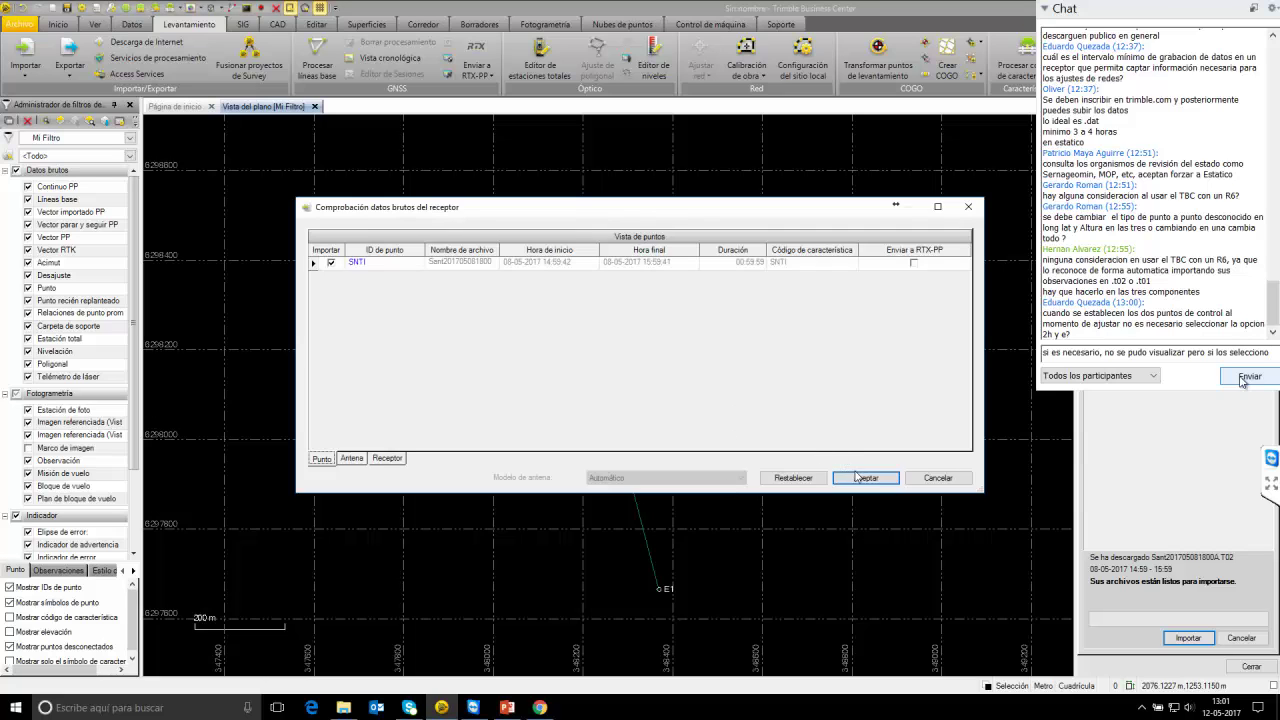
pyautogui.click(864, 478)
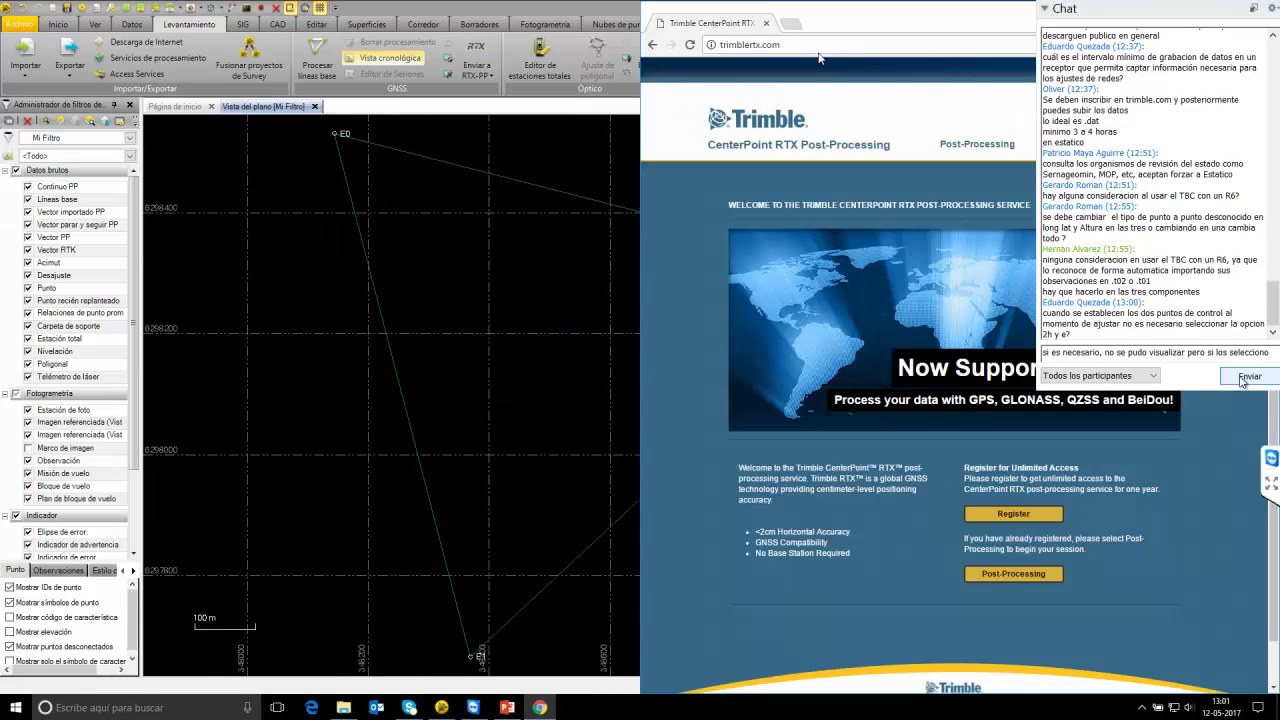
# Load the netr5.geocom.cl receiver page and open Registro de datos > Archivos de datos.
pyautogui.click(817, 45)
pyautogui.click(1243, 379)
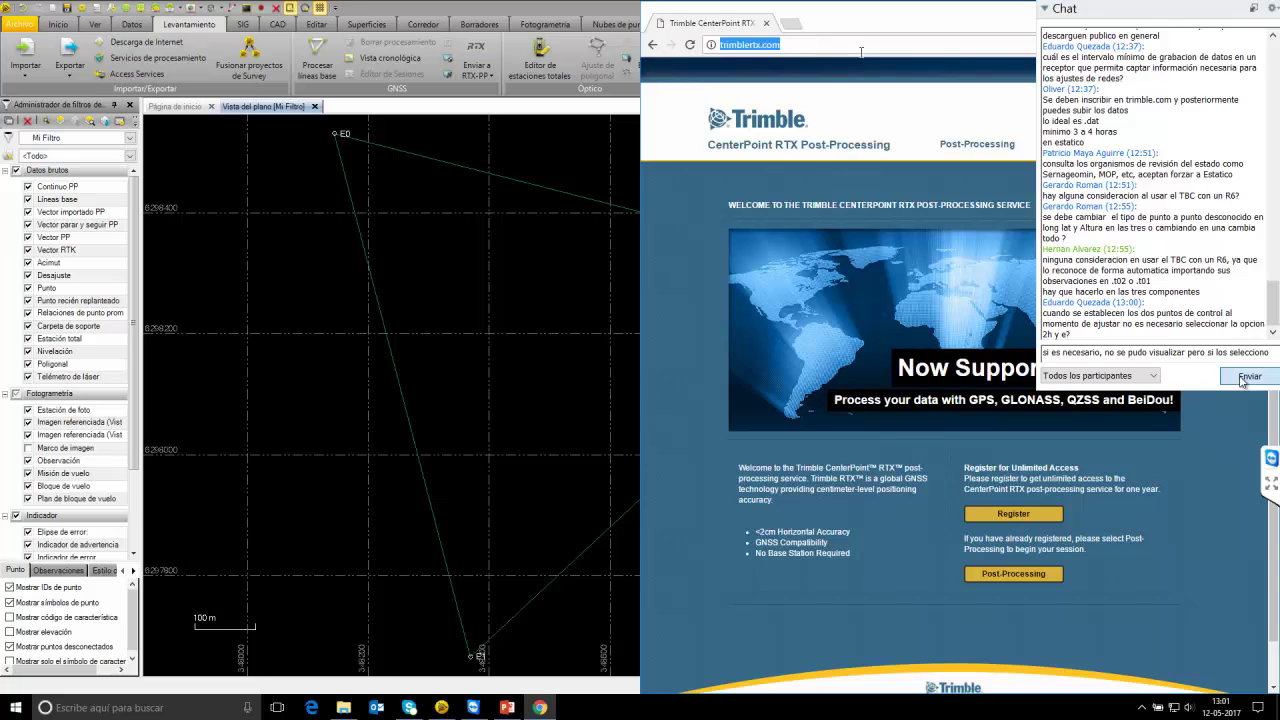
pyautogui.write('netr5')
pyautogui.press('Return')
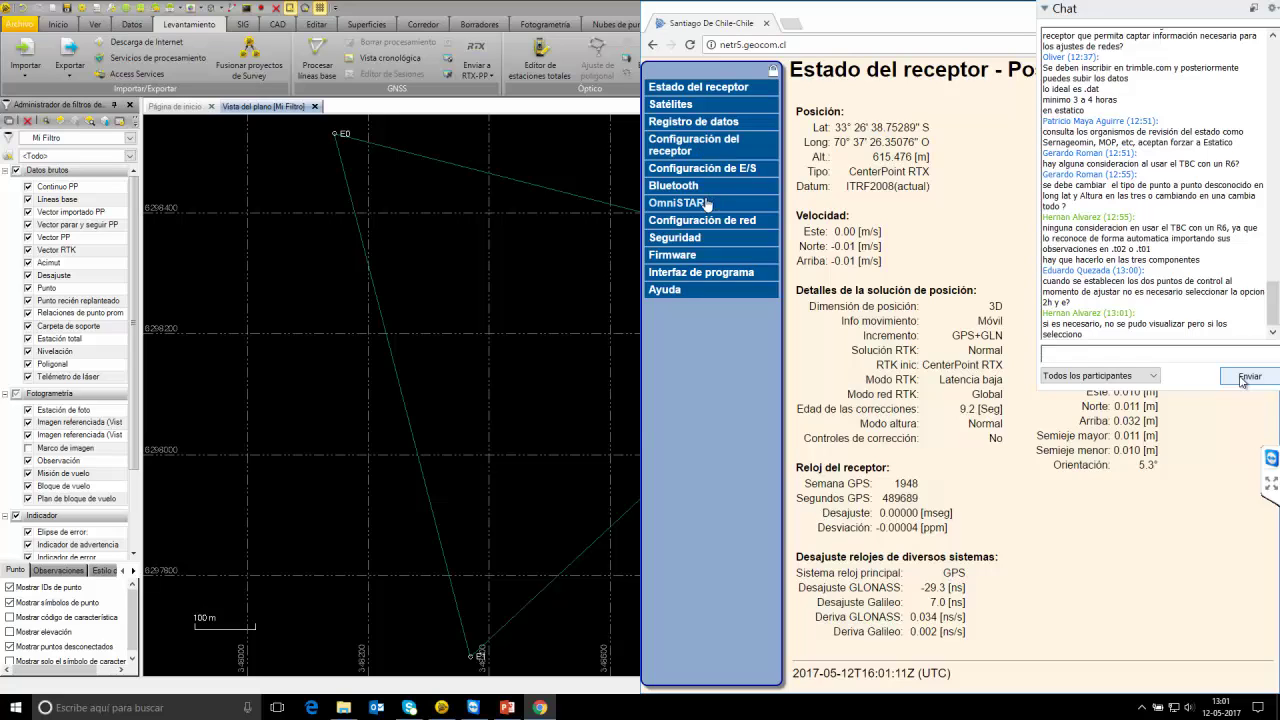
pyautogui.click(700, 144)
pyautogui.click(699, 122)
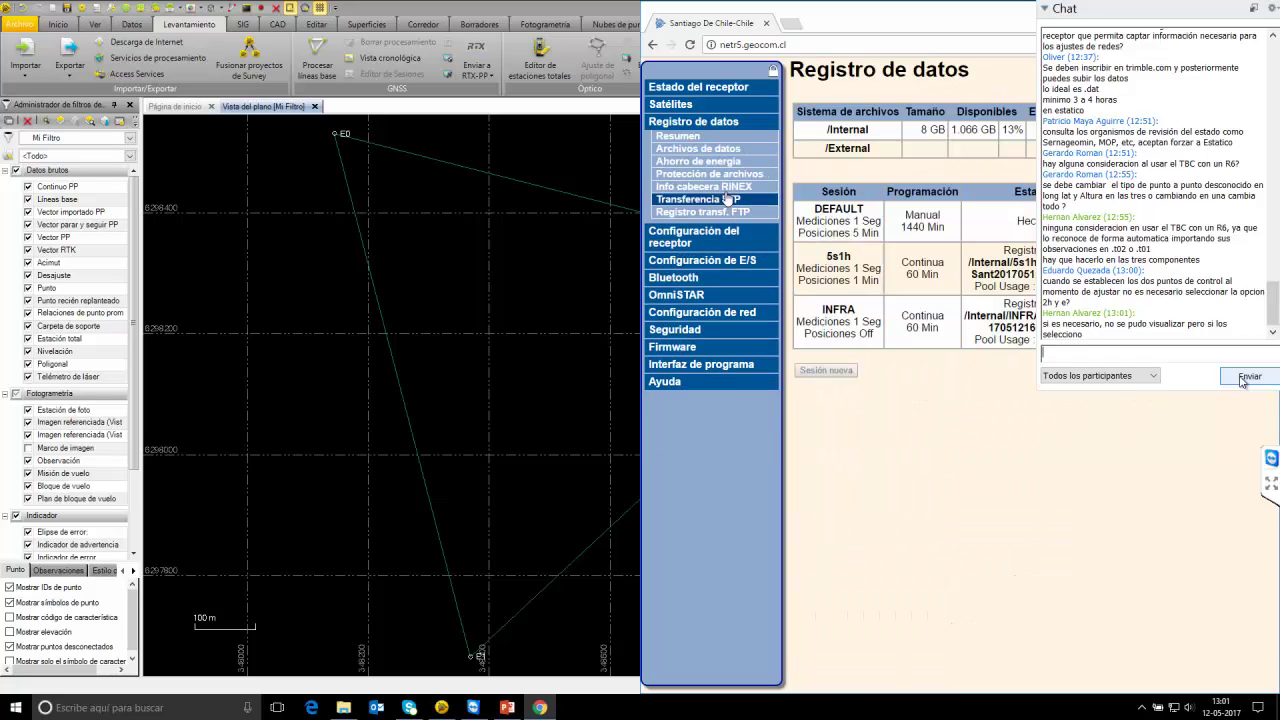
pyautogui.click(700, 148)
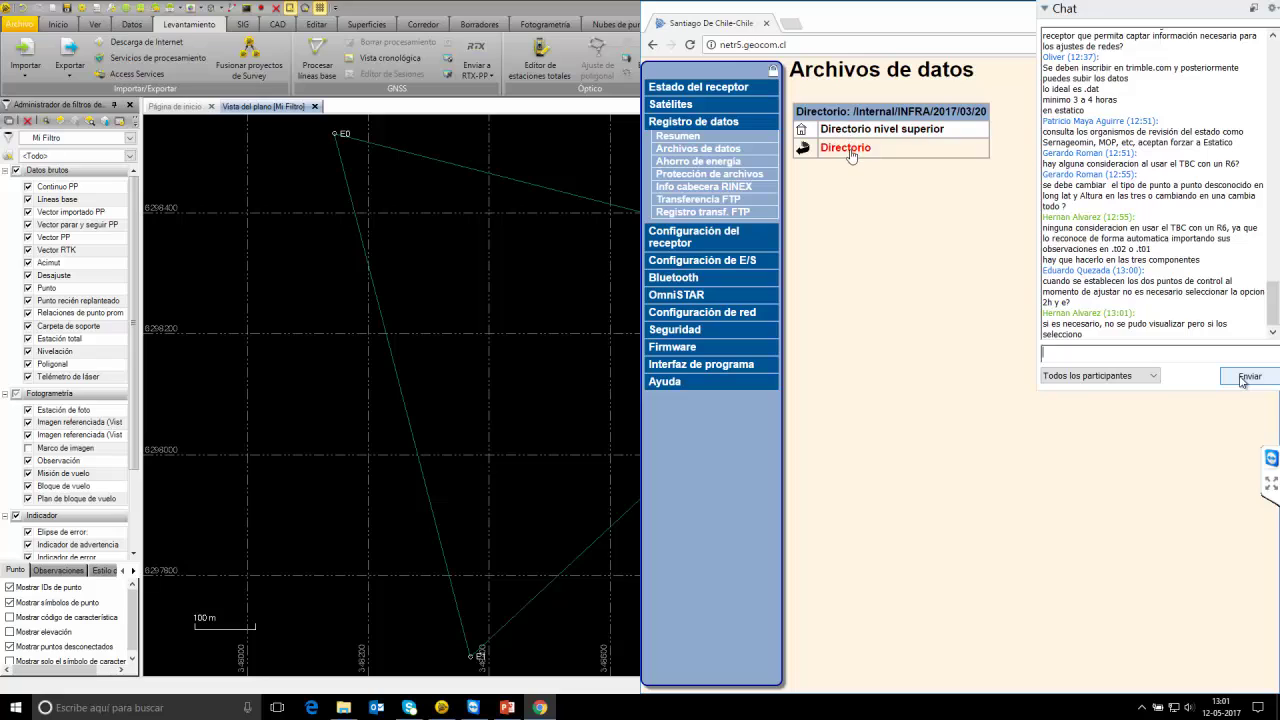
# Browse to the Internal > 5s1h > 2017 > 05 > 01 logged files, then return to TBC.
pyautogui.click(842, 148)
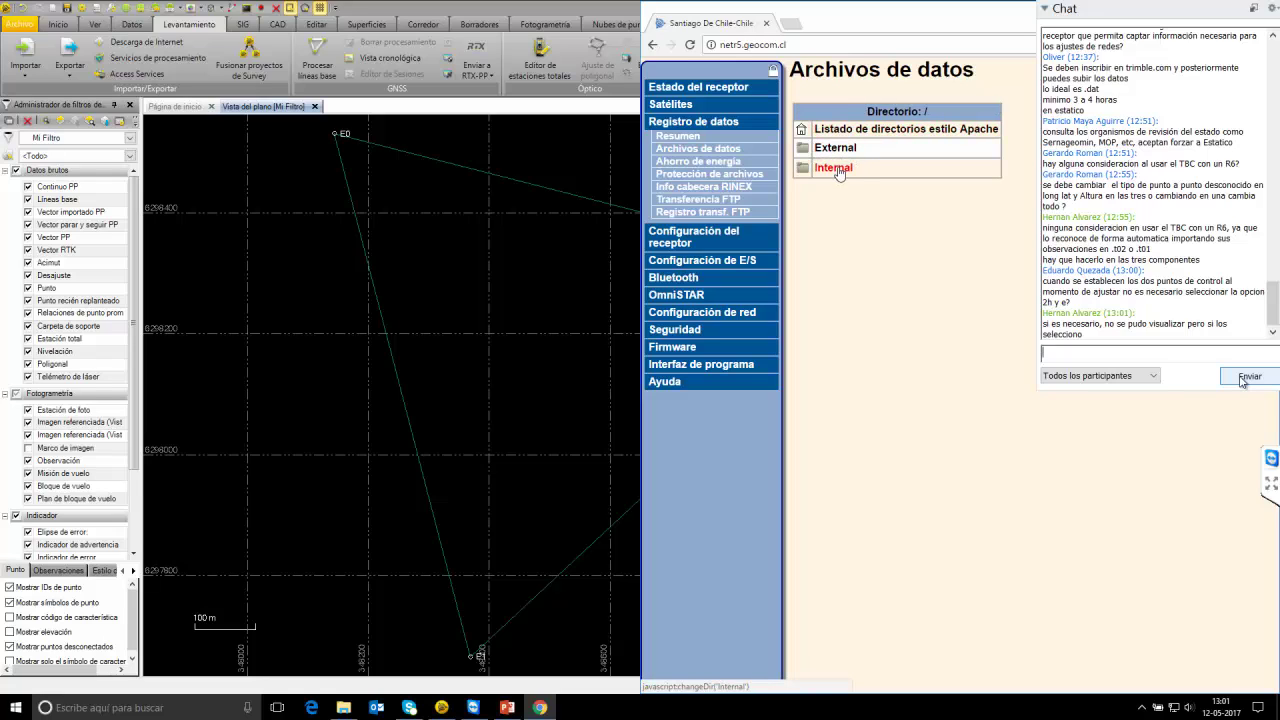
pyautogui.click(832, 163)
pyautogui.click(825, 170)
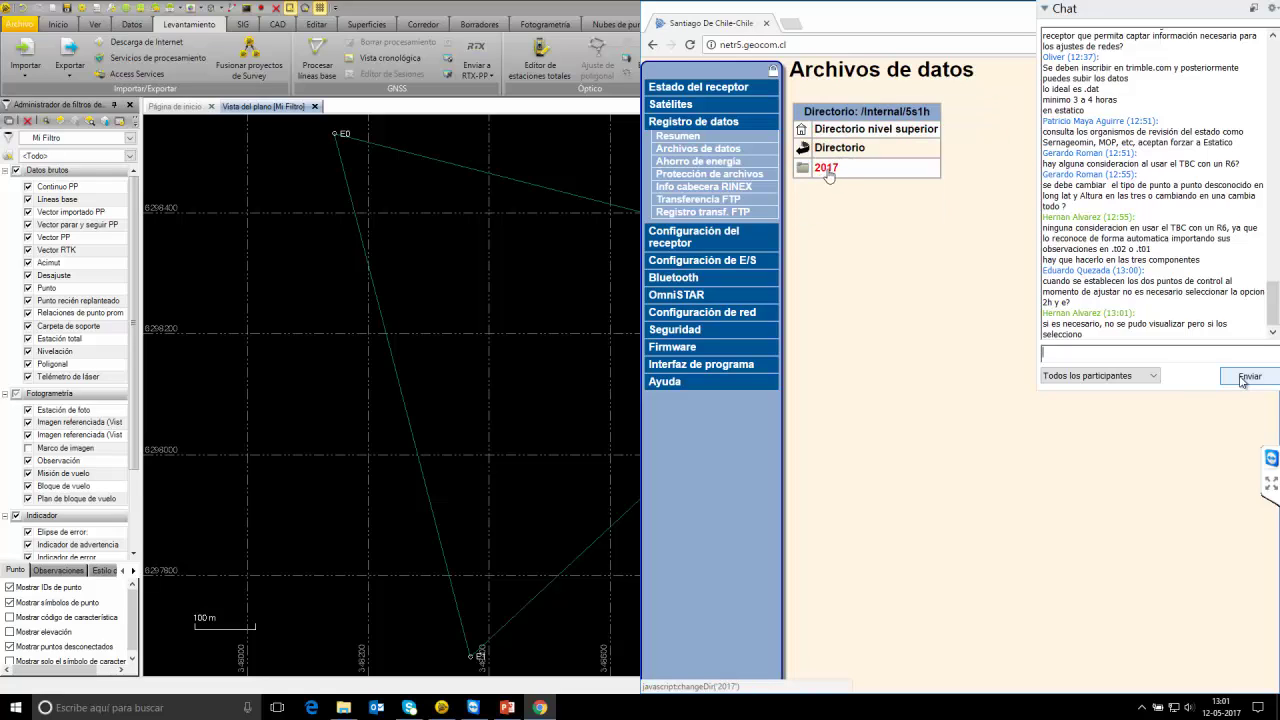
pyautogui.click(826, 168)
pyautogui.click(829, 230)
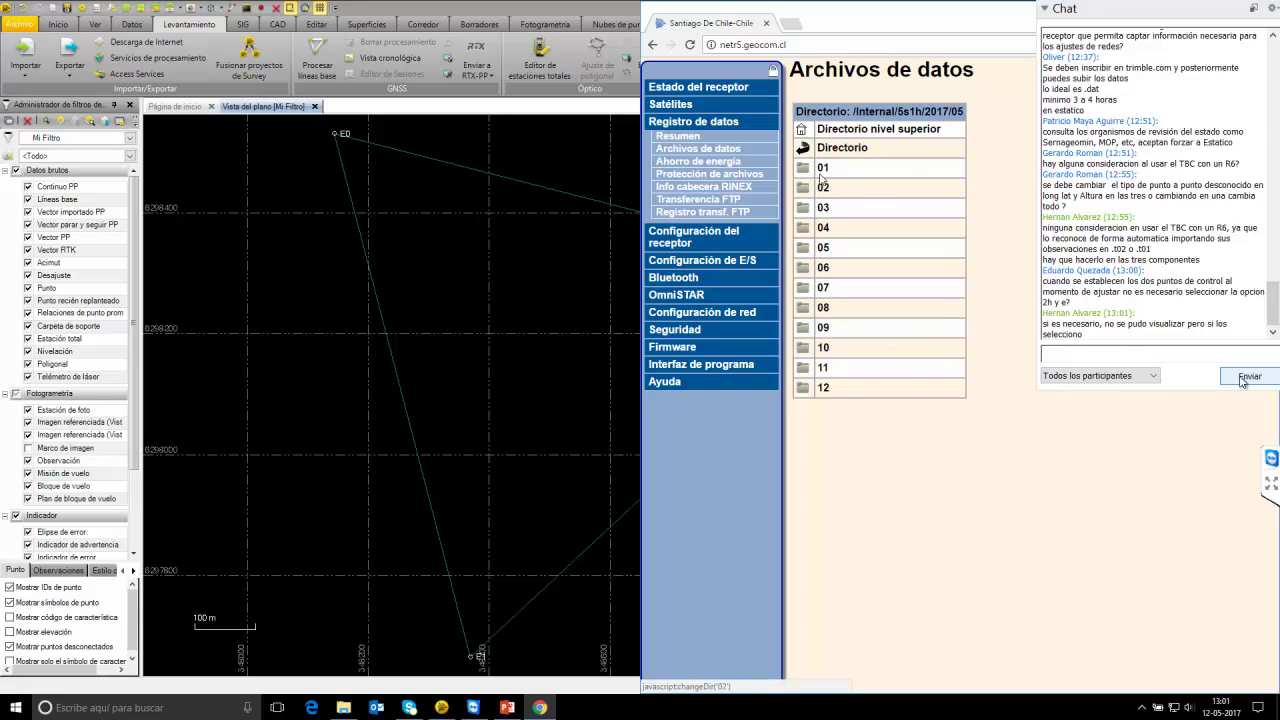
pyautogui.click(823, 169)
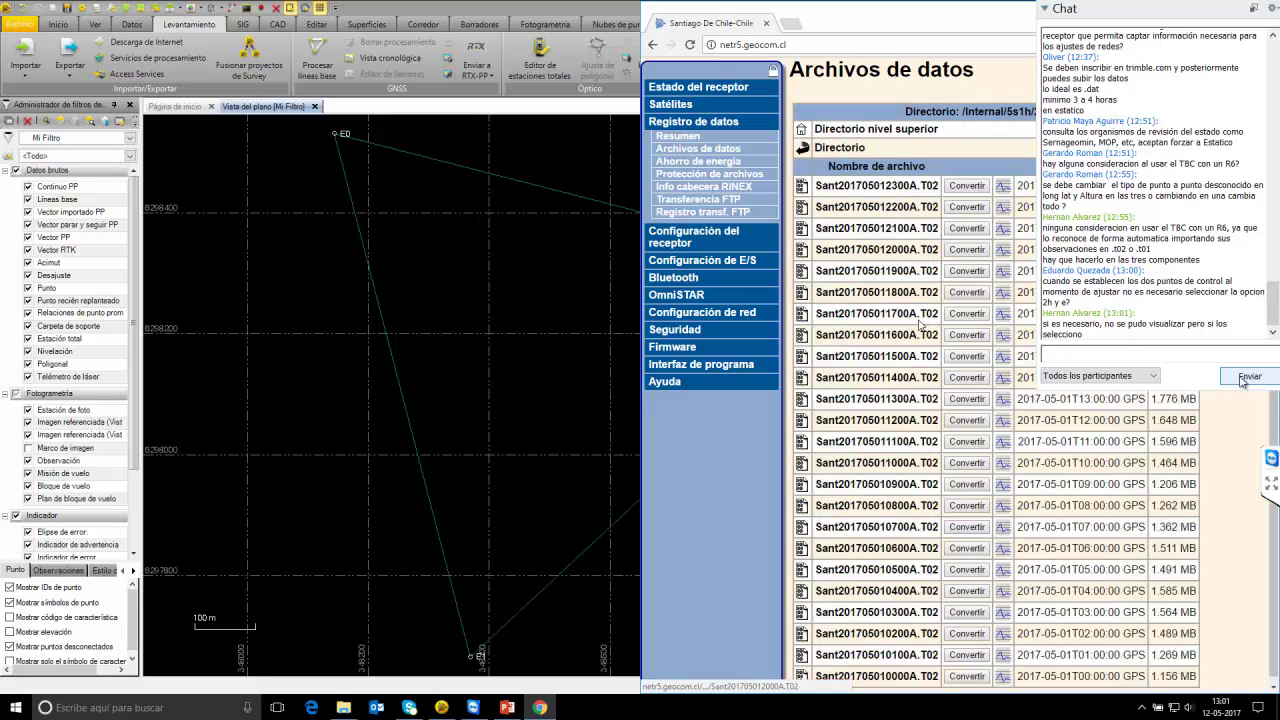
pyautogui.click(441, 707)
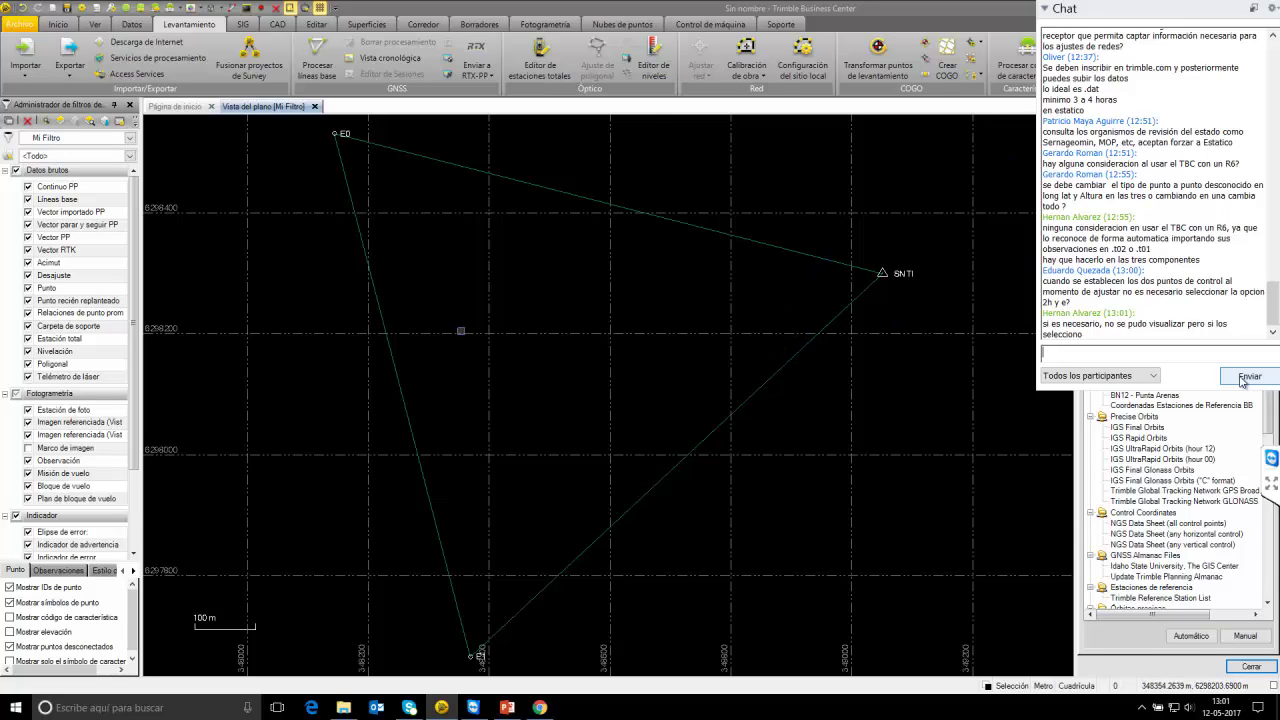
# Download bn131280.17d.gz for the 24-hour window of 07–08 May 2017 and import it.
pyautogui.scroll(-2, 463, 341)
pyautogui.scroll(1, 463, 341)
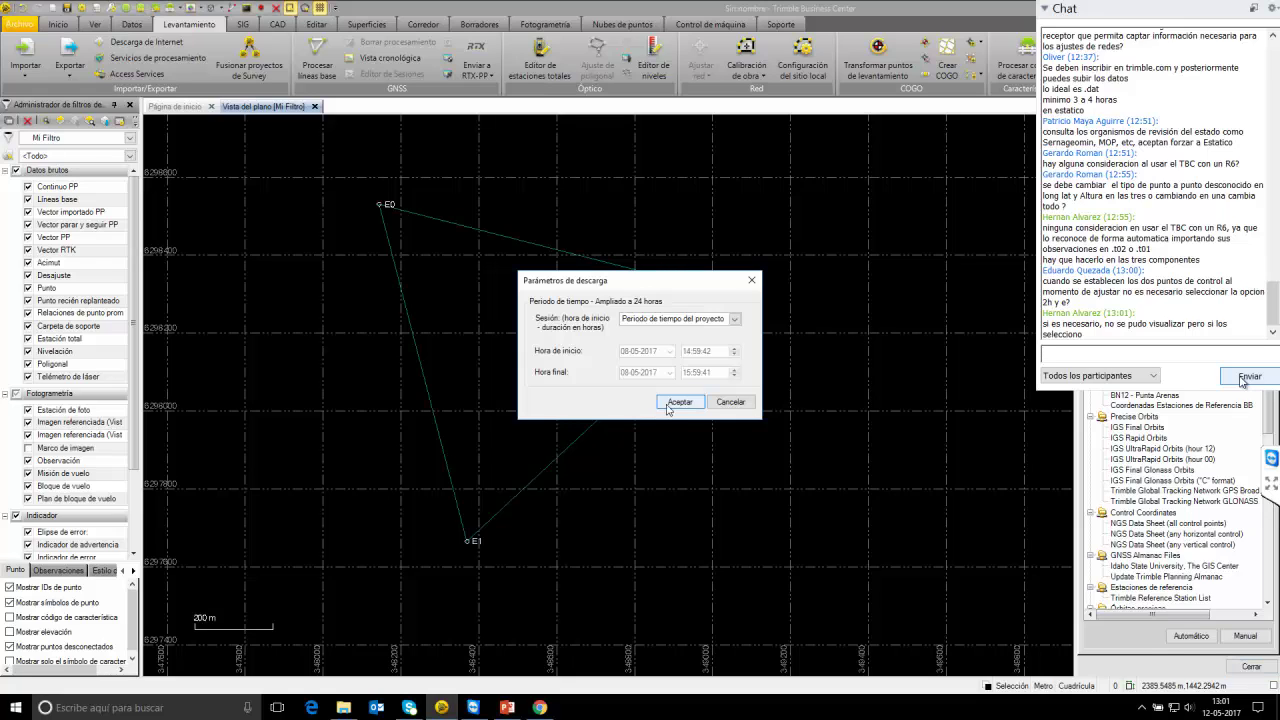
pyautogui.click(680, 403)
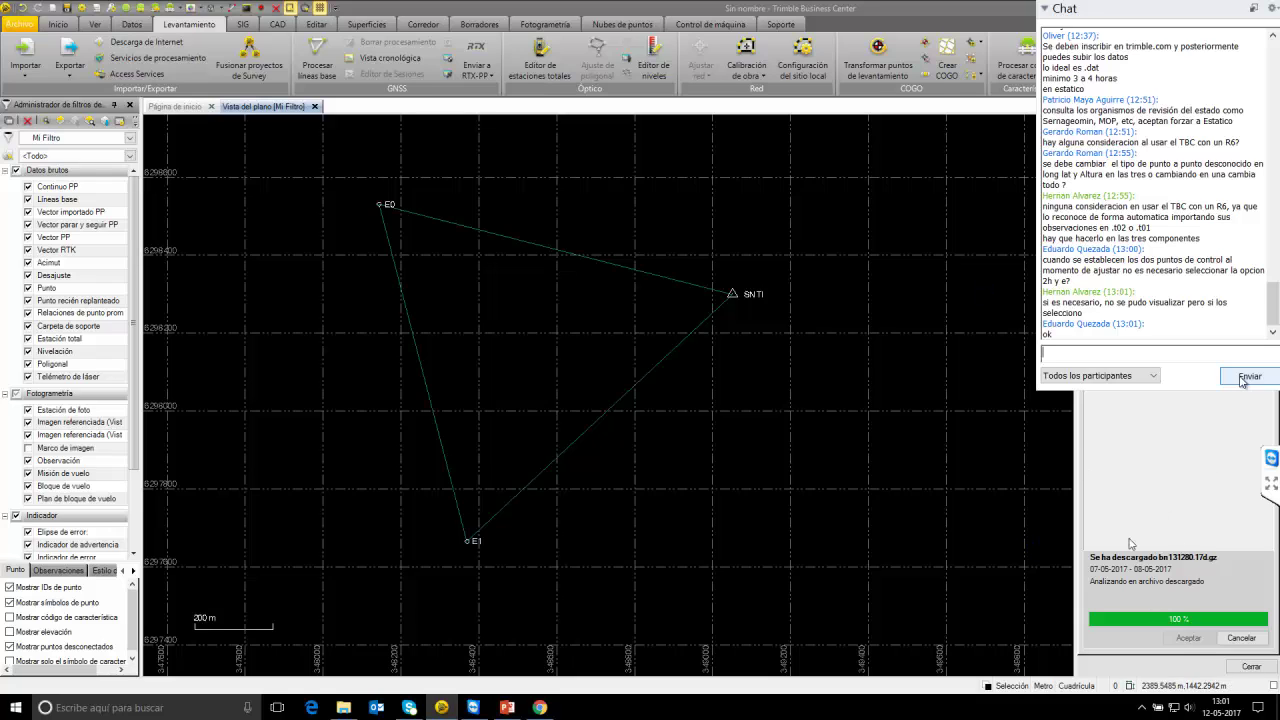
pyautogui.click(1188, 640)
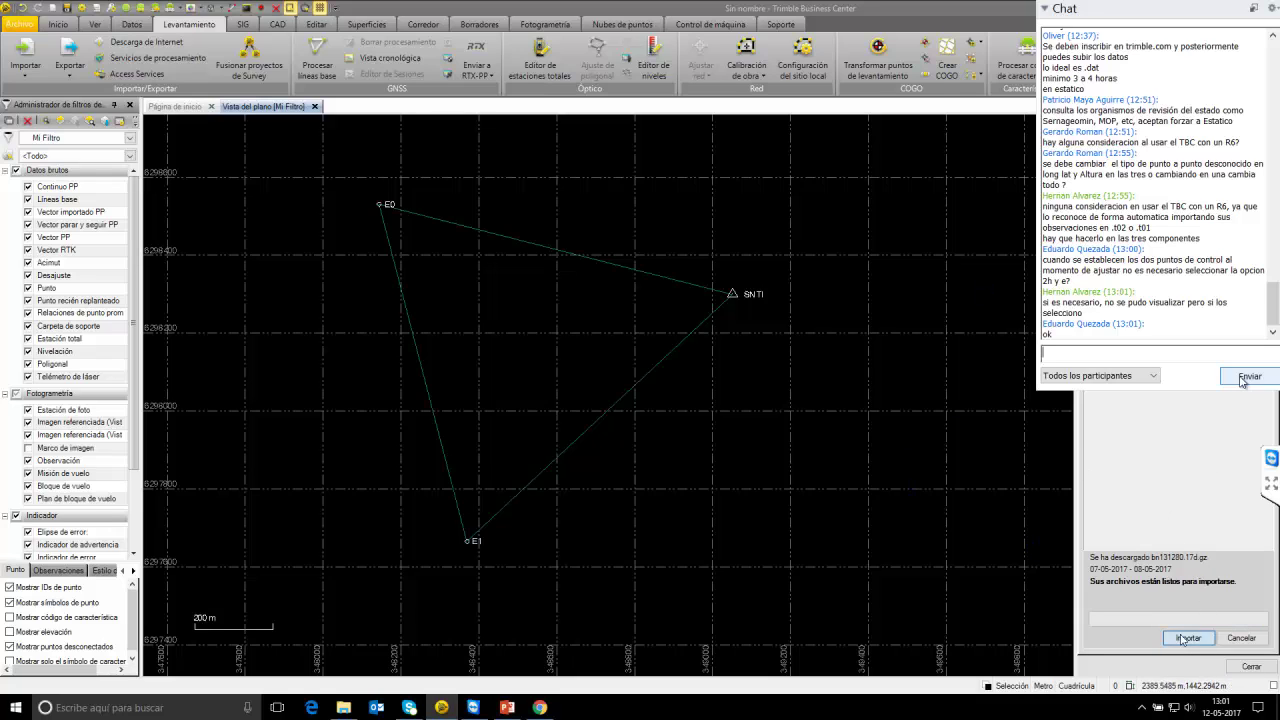
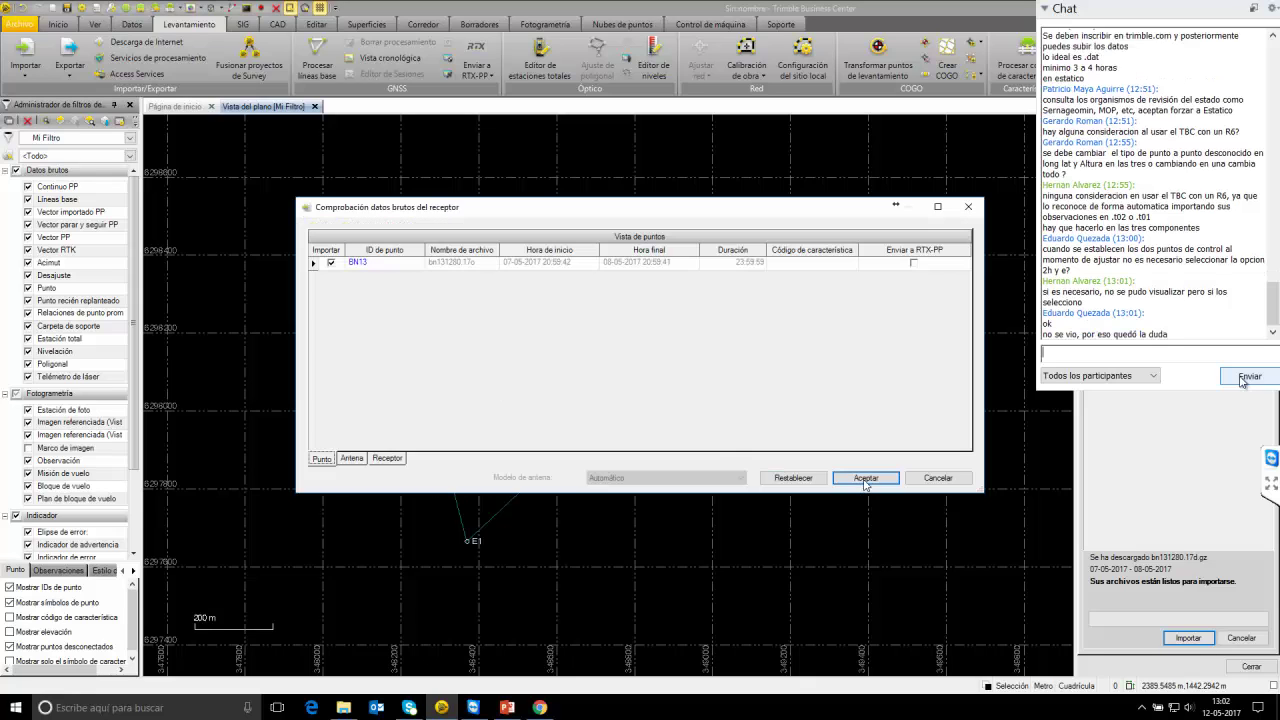
# Confirm the BN13 raw-data import and reply 'ok' in the chat.
pyautogui.click(865, 478)
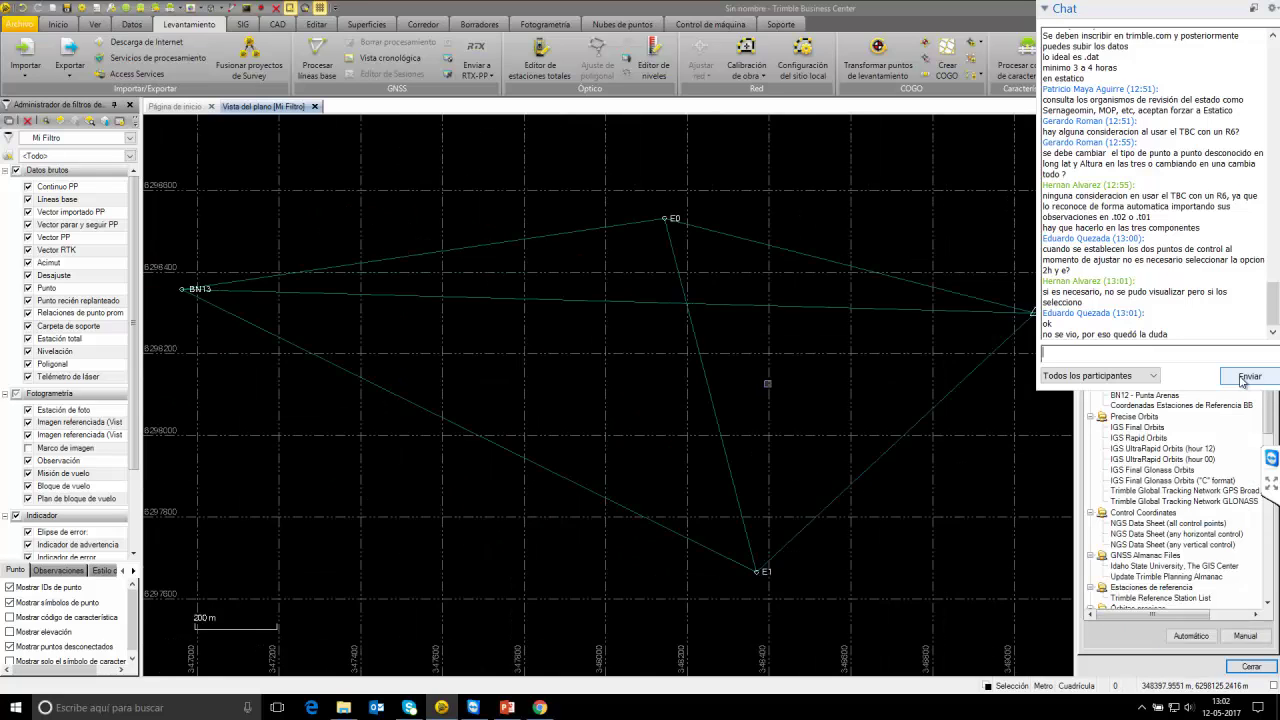
pyautogui.write('ok')
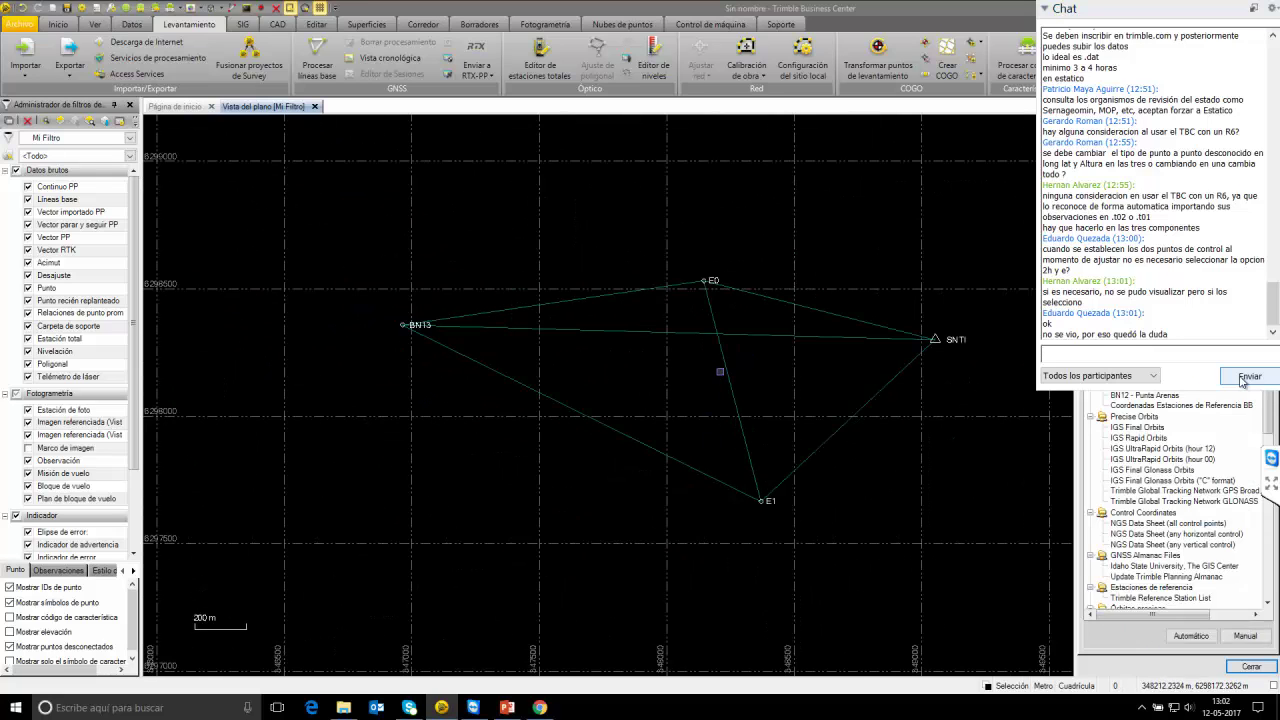
pyautogui.press('Return')
# Import sant1280.17o.Z from the datos adicionales folder into the plan view and accept it.
pyautogui.click(344, 708)
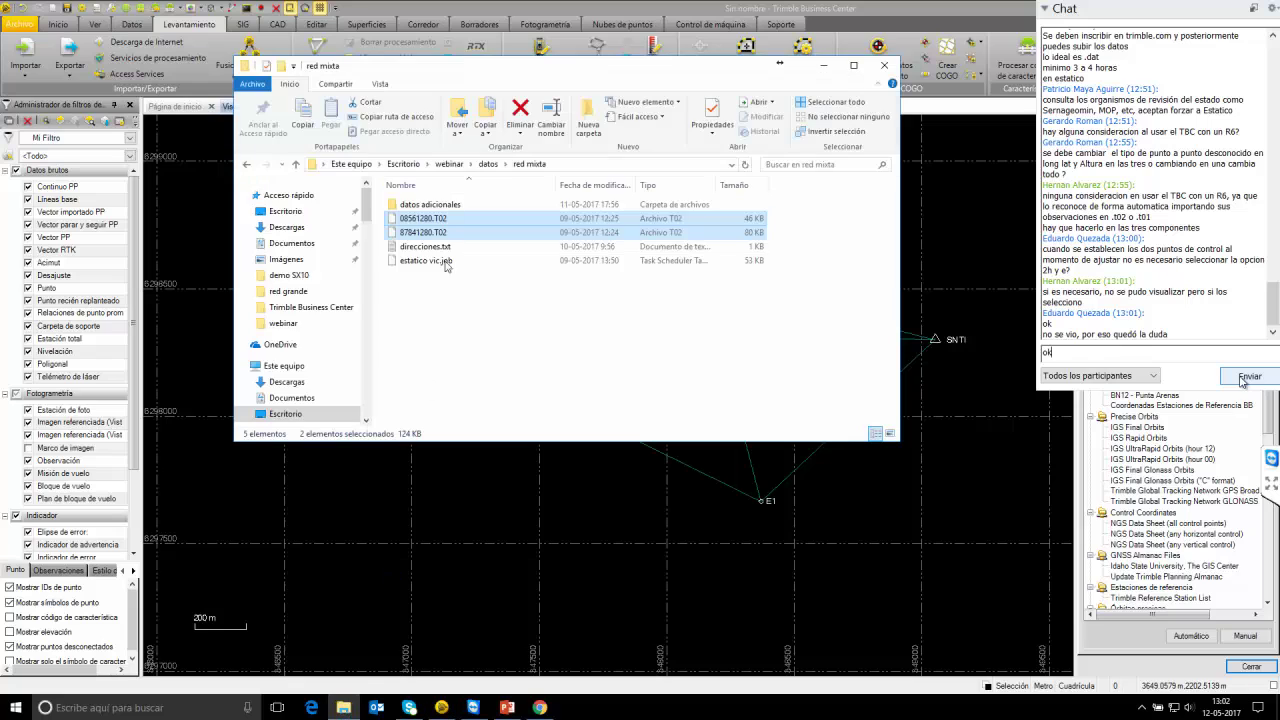
pyautogui.doubleClick(440, 206)
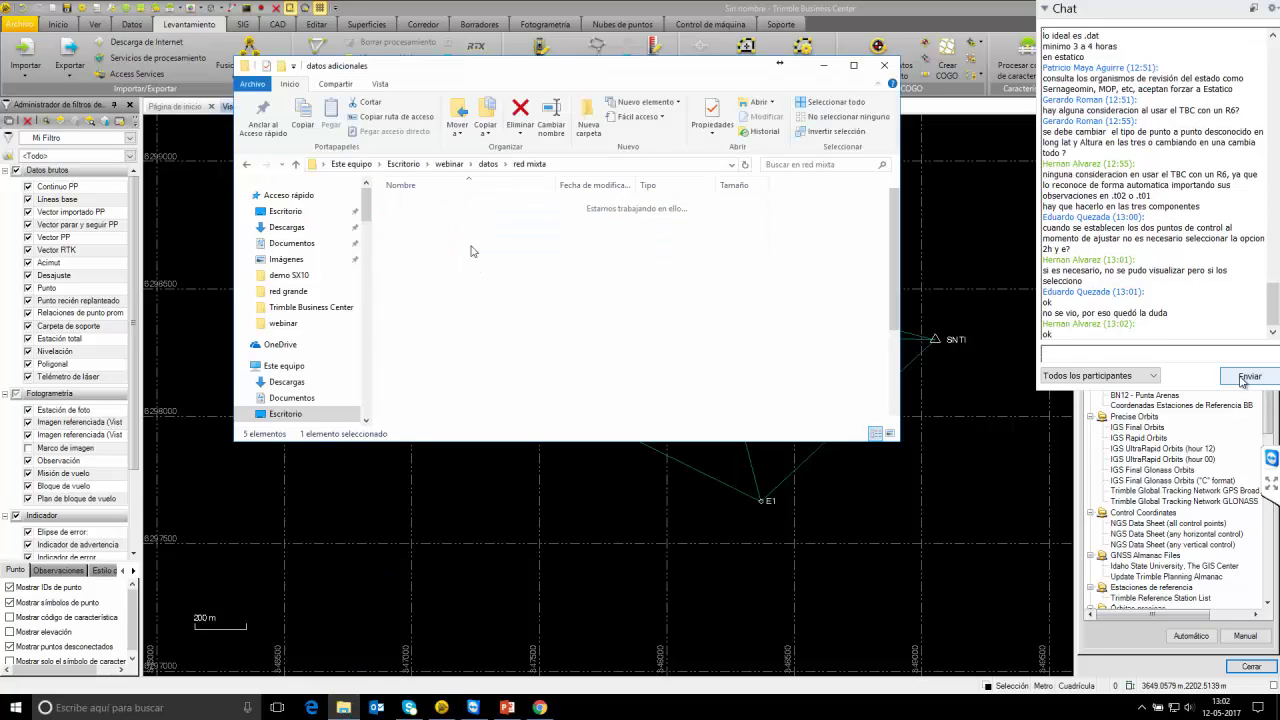
pyautogui.click(474, 220)
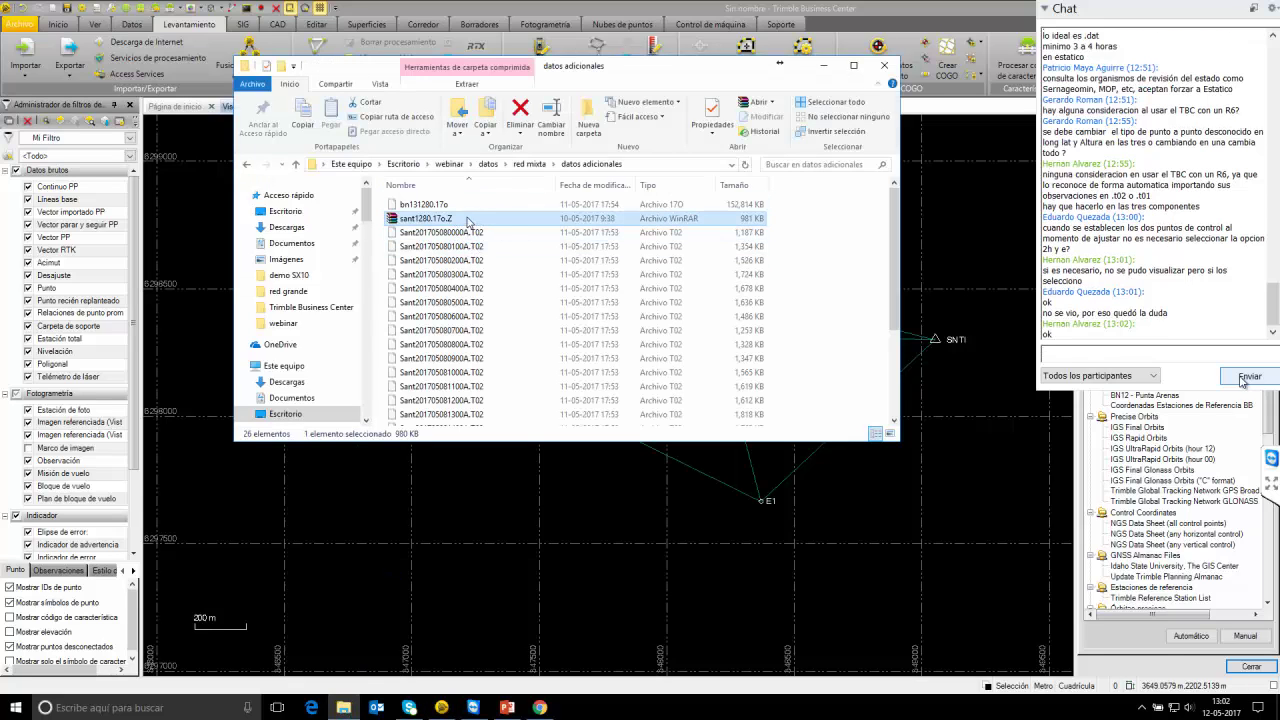
pyautogui.moveTo(468, 222); pyautogui.dragTo(606, 562)
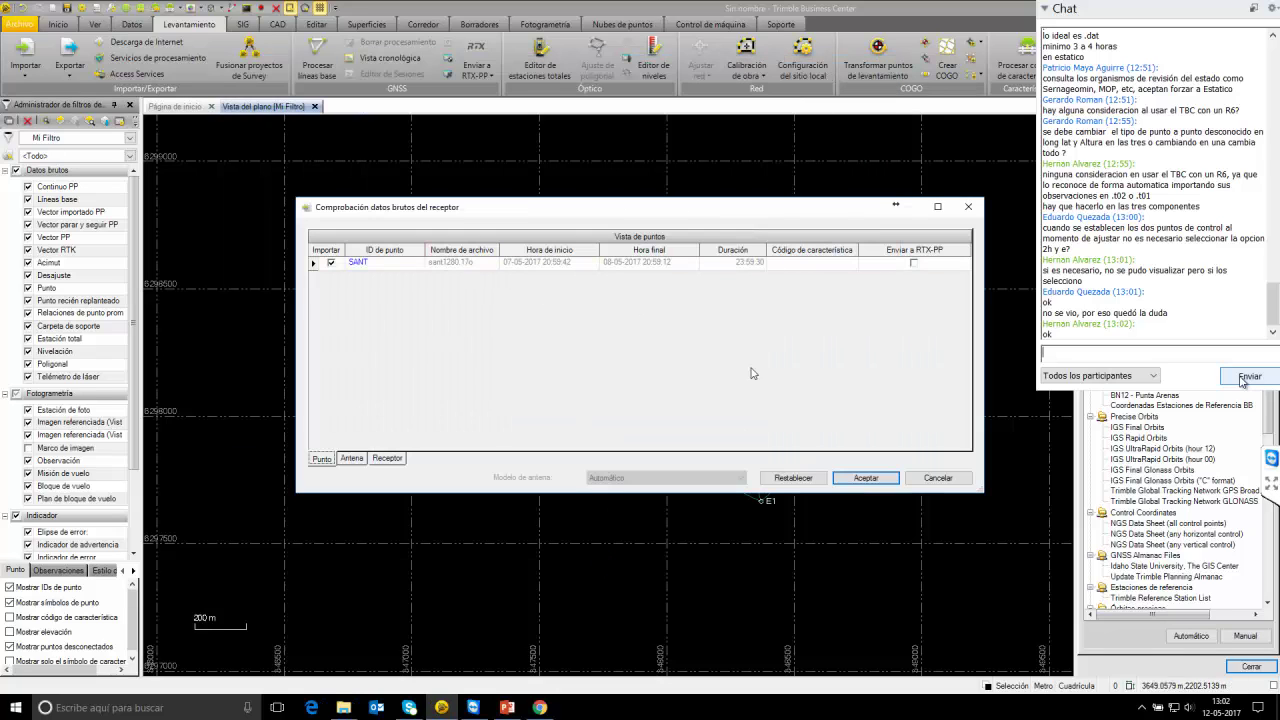
pyautogui.click(866, 478)
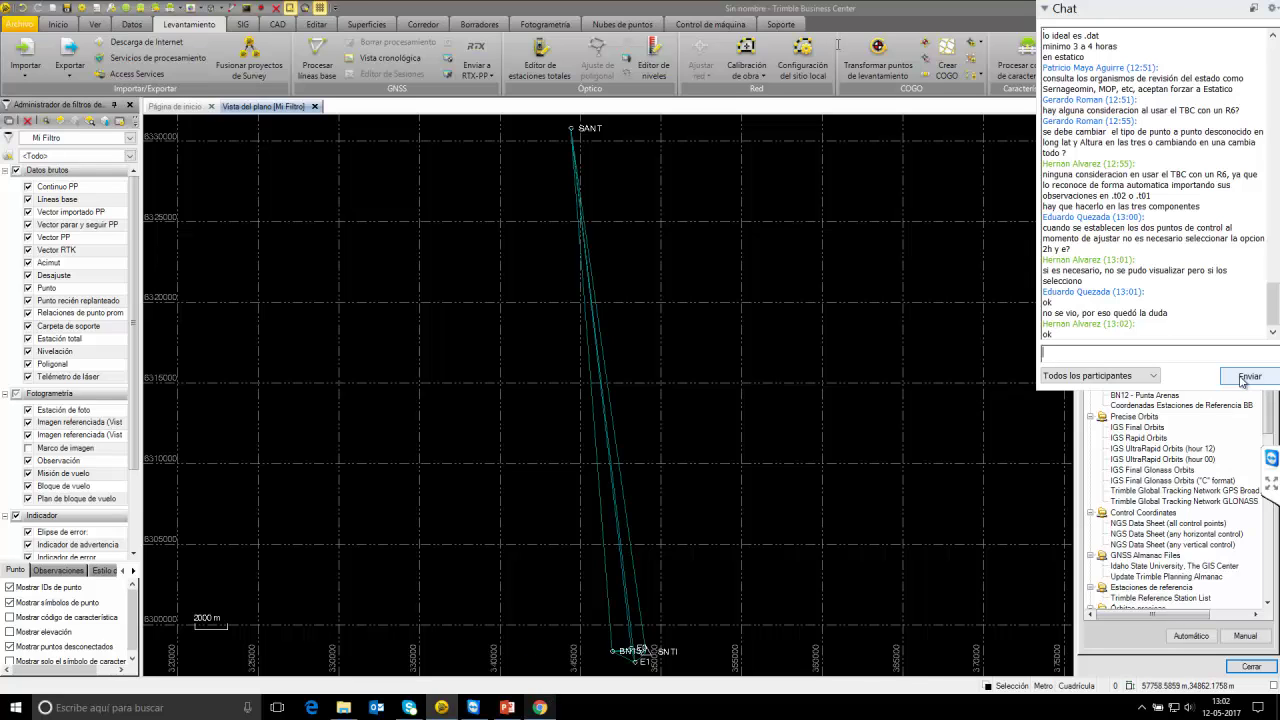
pyautogui.hotkey('alt', 'Tab')
pyautogui.write('s')
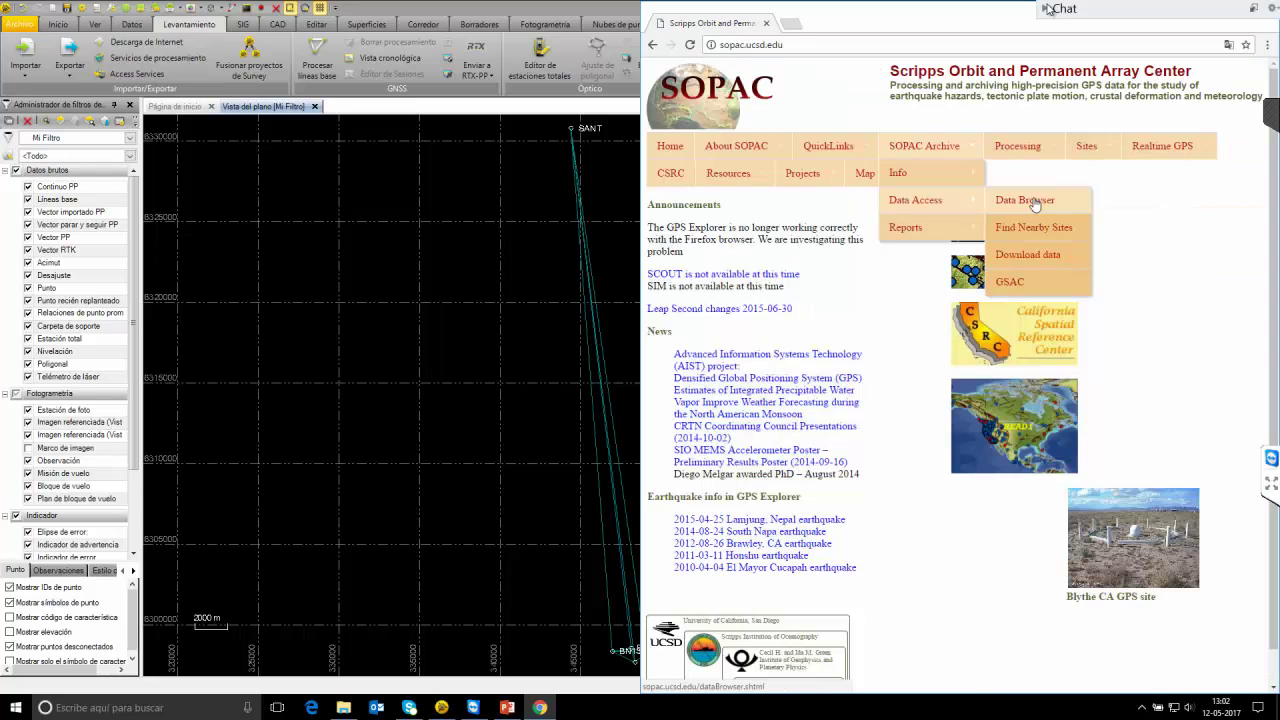
pyautogui.moveTo(582, 150); pyautogui.dragTo(519, 149)
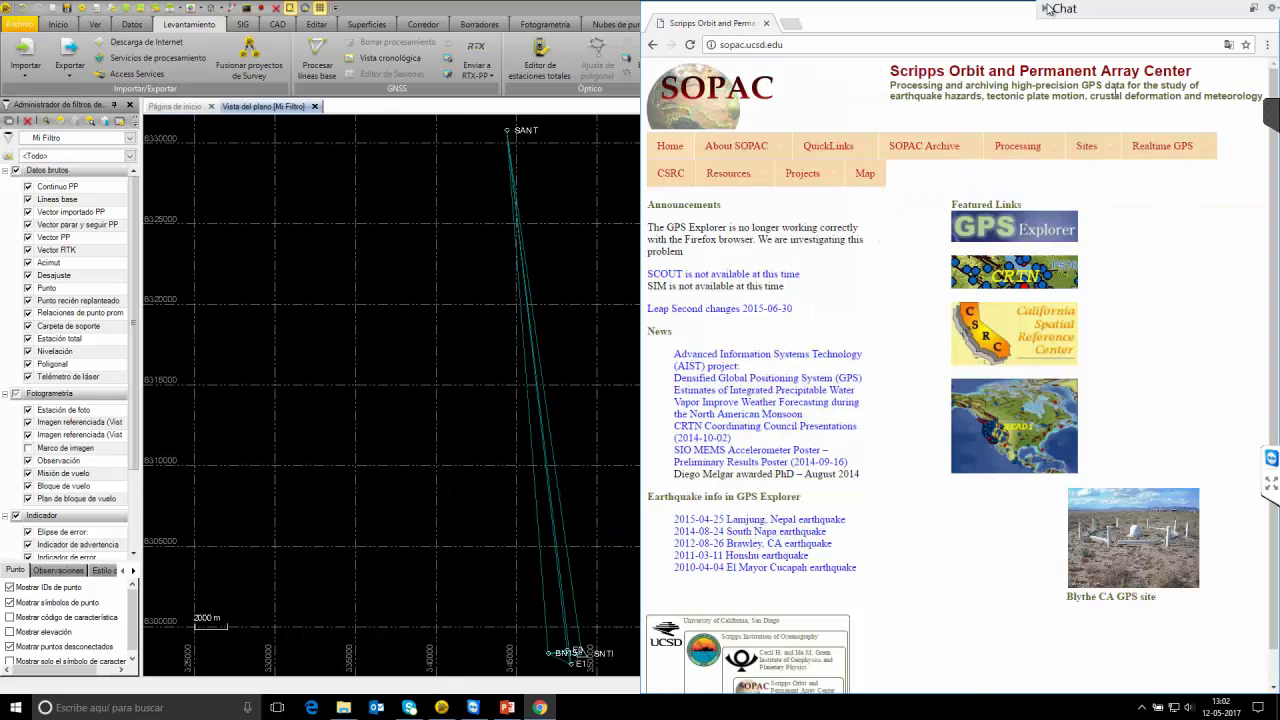
pyautogui.click(800, 44)
pyautogui.write('sirgas')
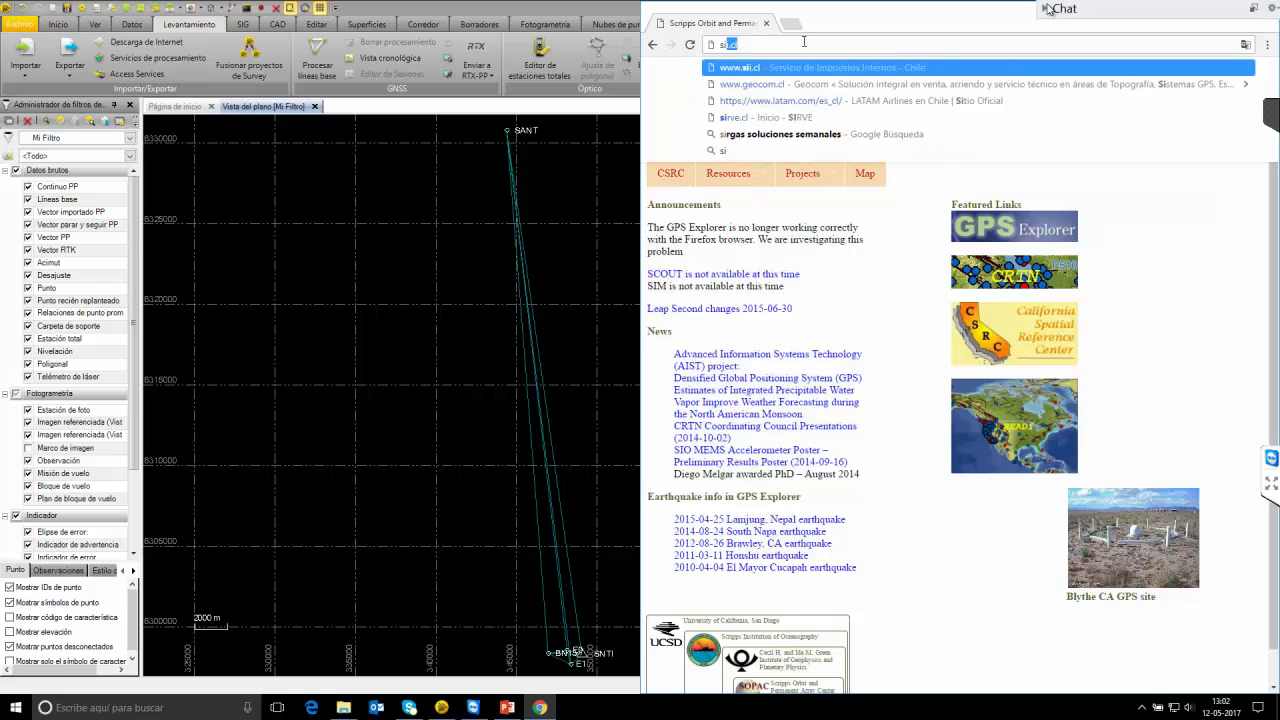
pyautogui.press('Down')
pyautogui.press('Down')
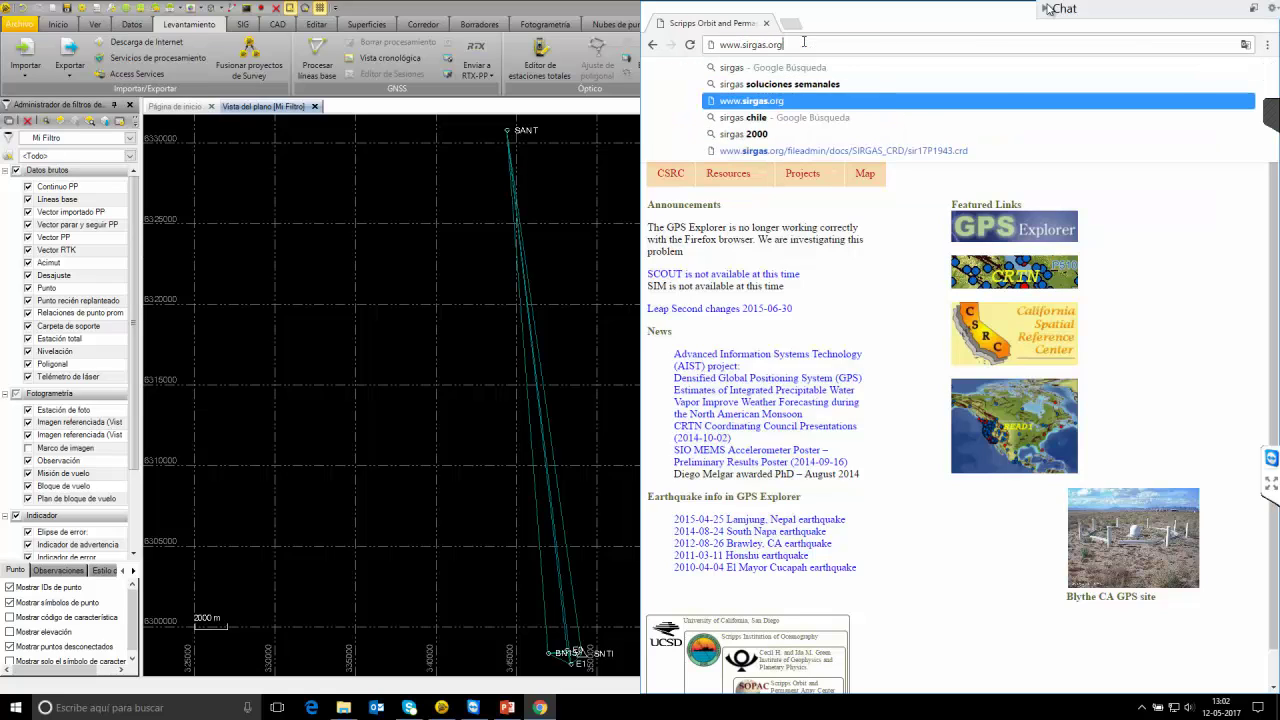
pyautogui.press('Return')
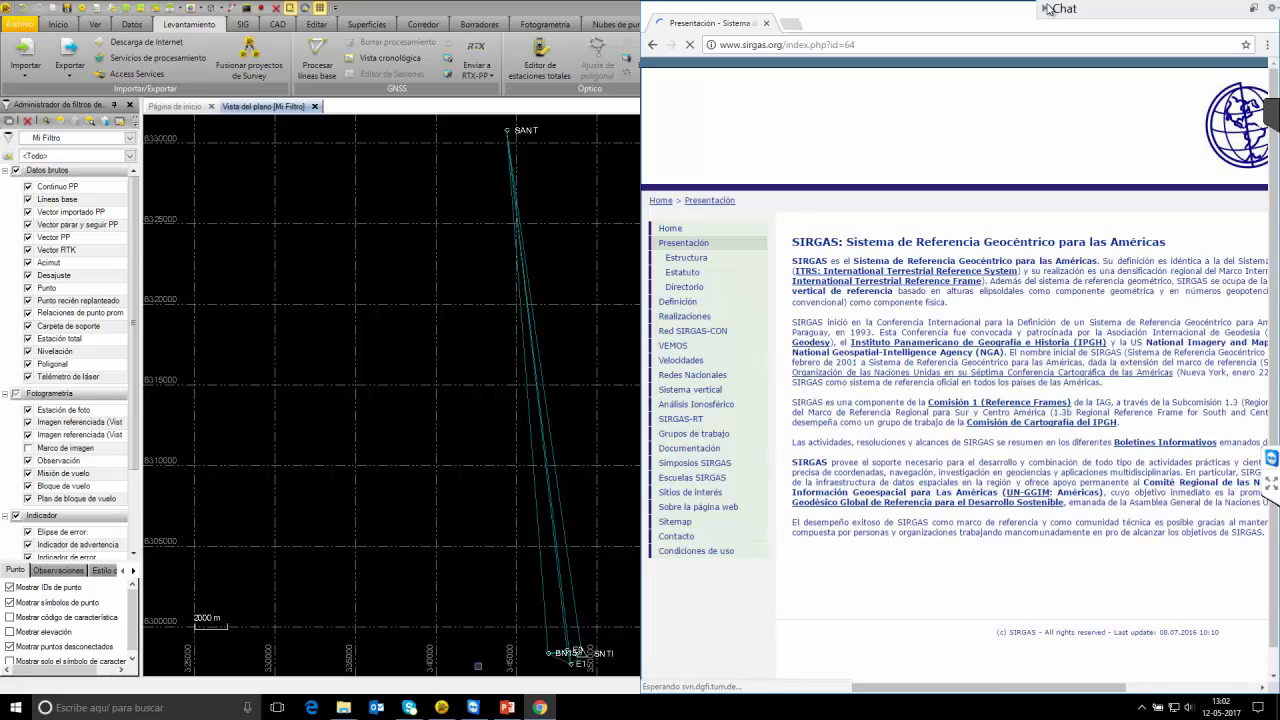
# Open direcciones.txt from the red mixta folder and select SANT's latitude, longitude and height line.
pyautogui.click(343, 707)
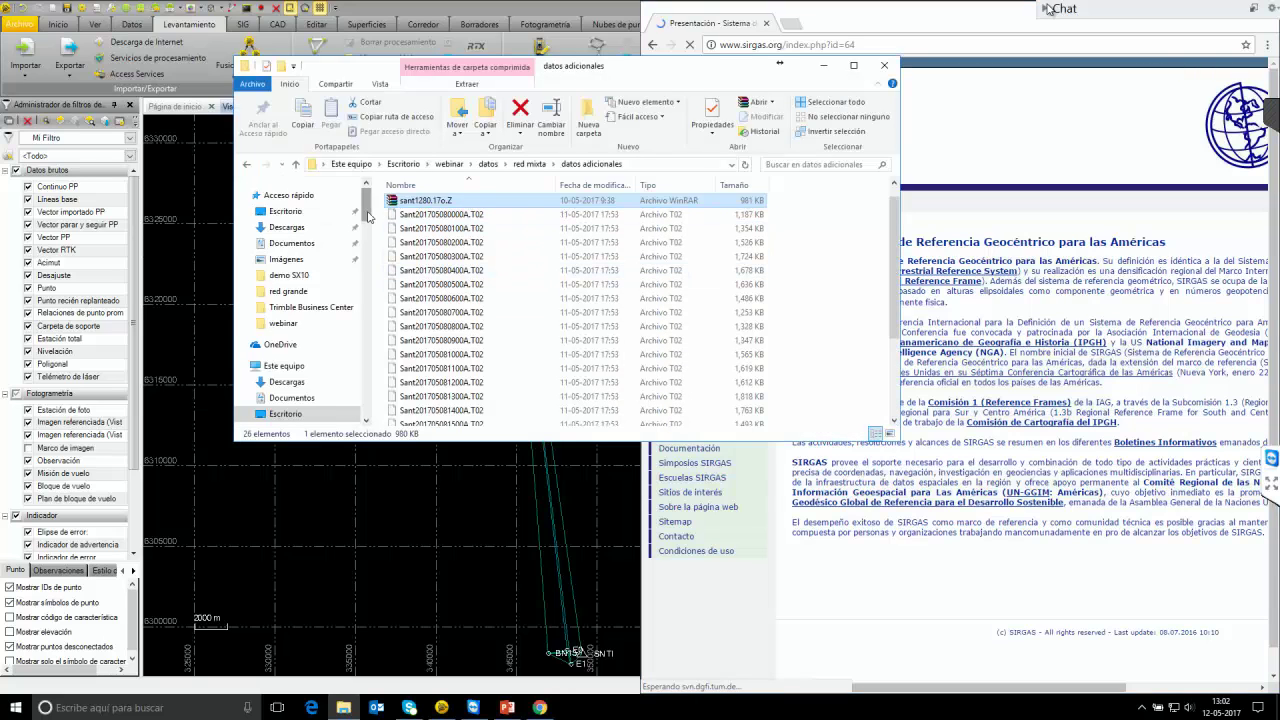
pyautogui.click(247, 164)
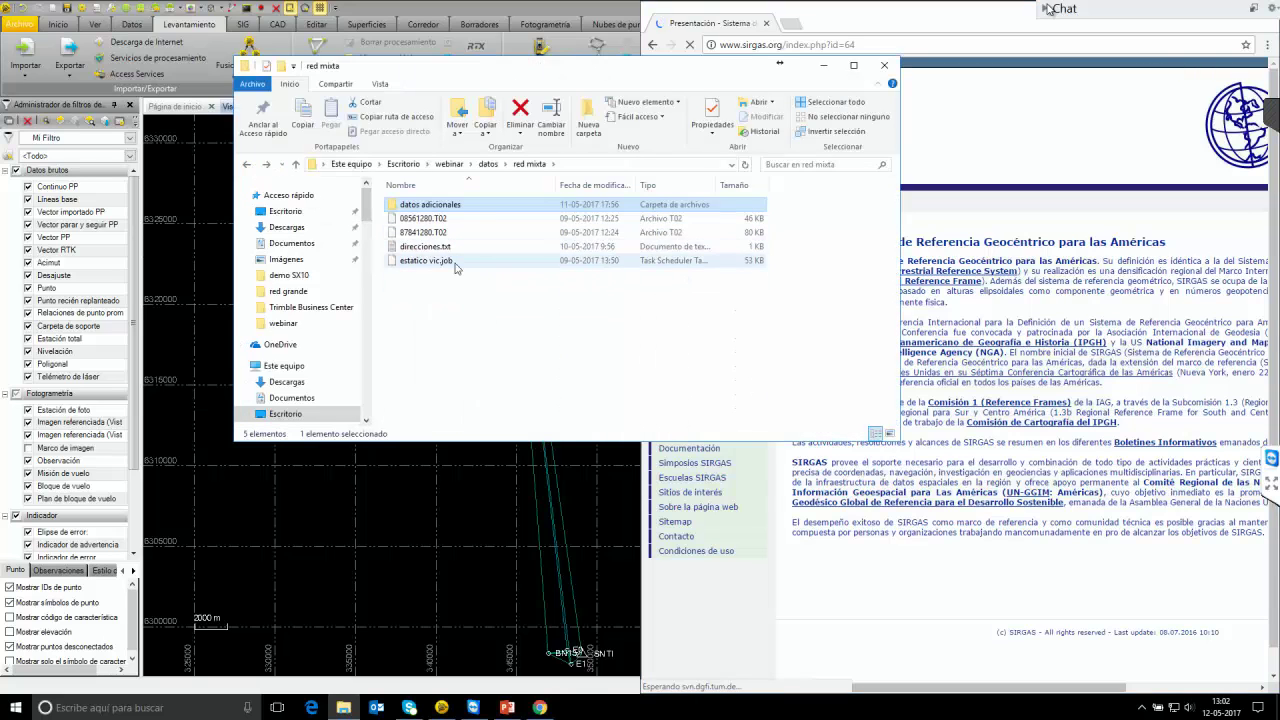
pyautogui.doubleClick(453, 249)
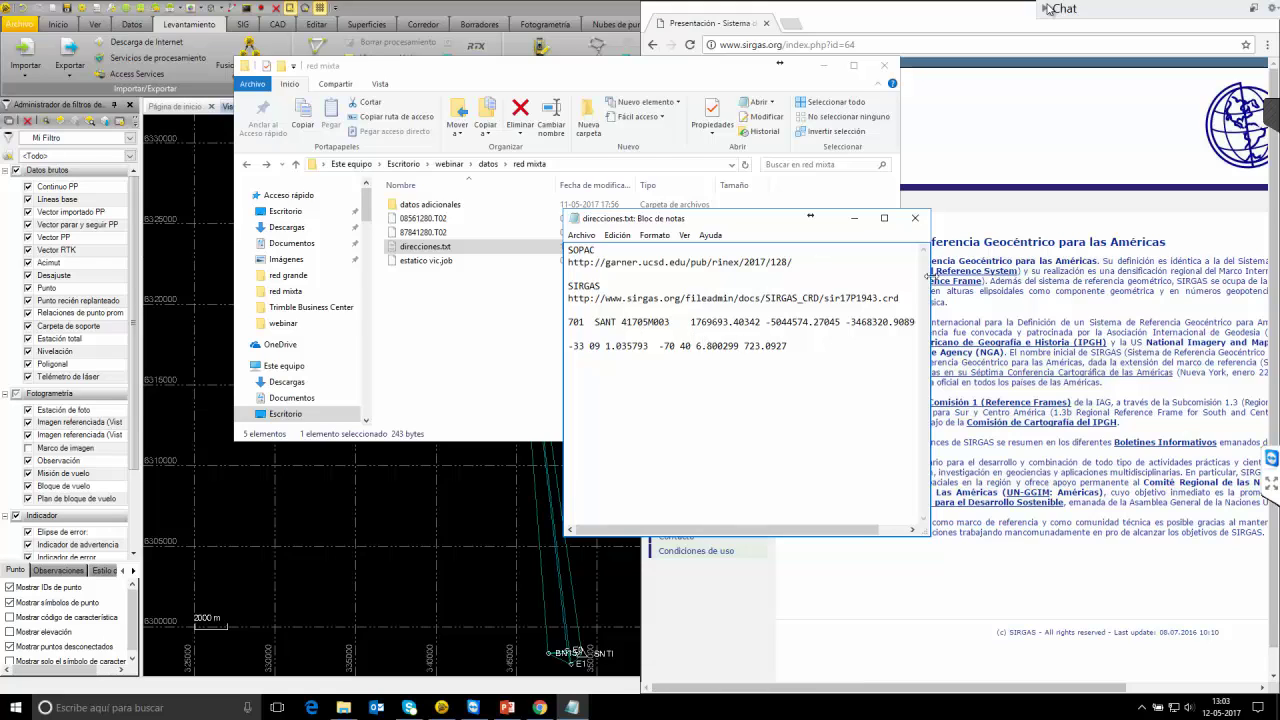
pyautogui.moveTo(927, 275); pyautogui.dragTo(1174, 276)
pyautogui.moveTo(569, 322); pyautogui.dragTo(950, 322)
pyautogui.click(789, 346)
pyautogui.moveTo(789, 346); pyautogui.dragTo(561, 345)
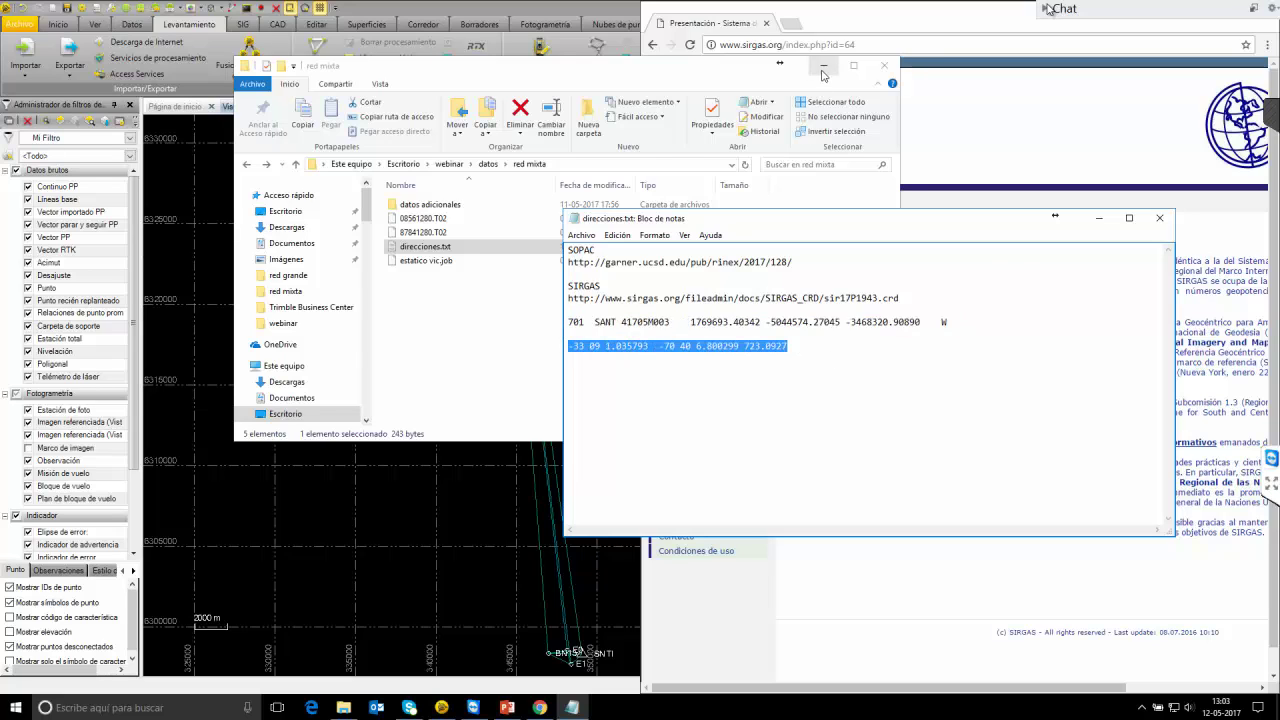
pyautogui.click(822, 65)
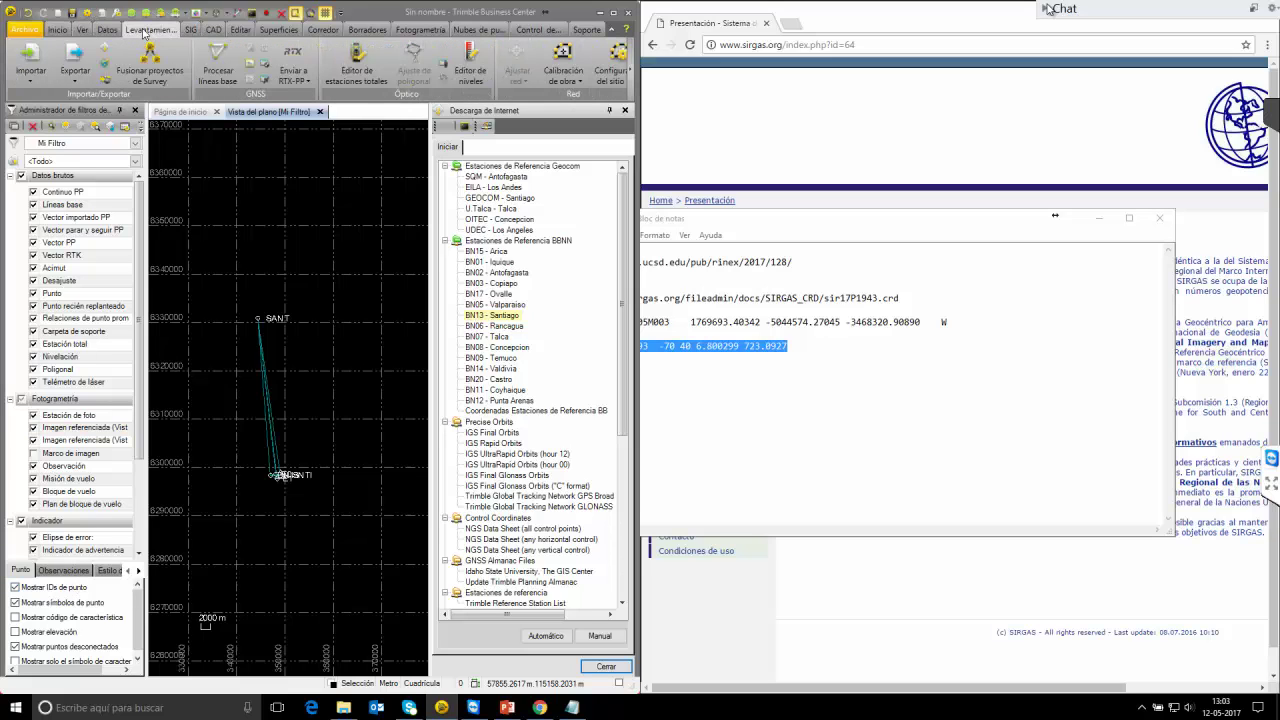
# Close the Internet download panel and open Properties for SANT's Global (sant1280.17o) coordinate.
pyautogui.click(82, 31)
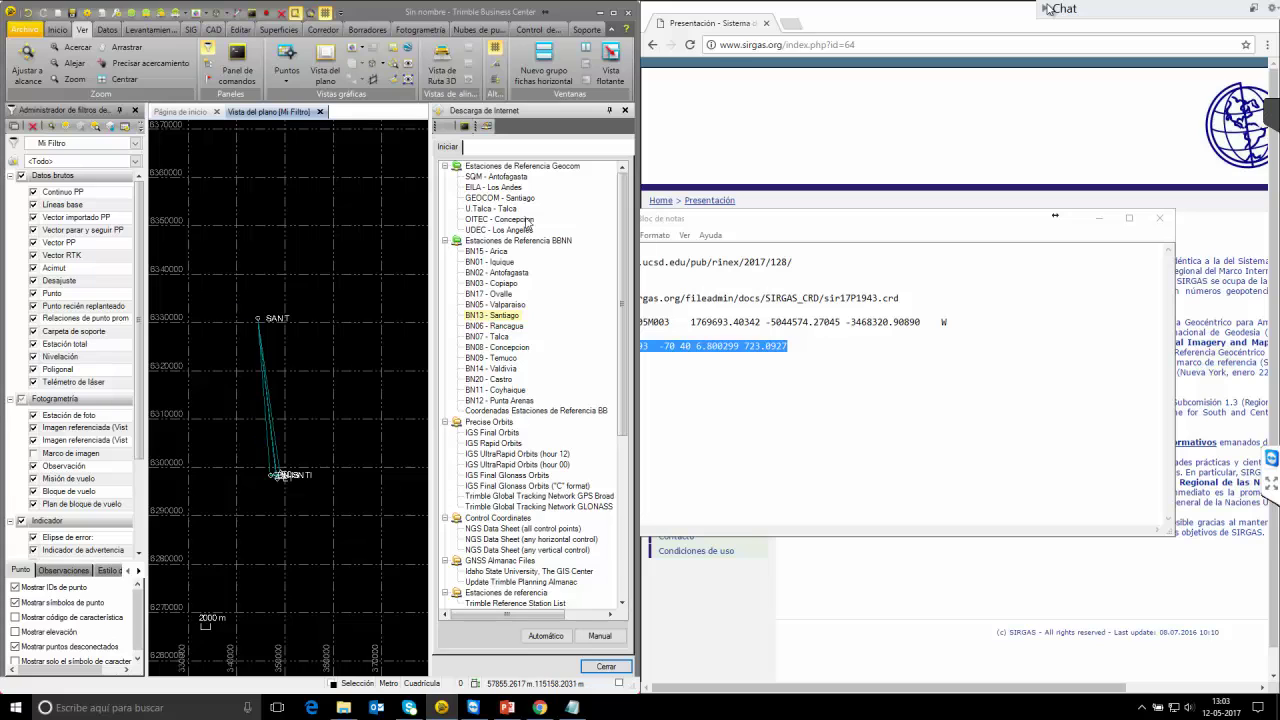
pyautogui.click(624, 110)
pyautogui.click(617, 12)
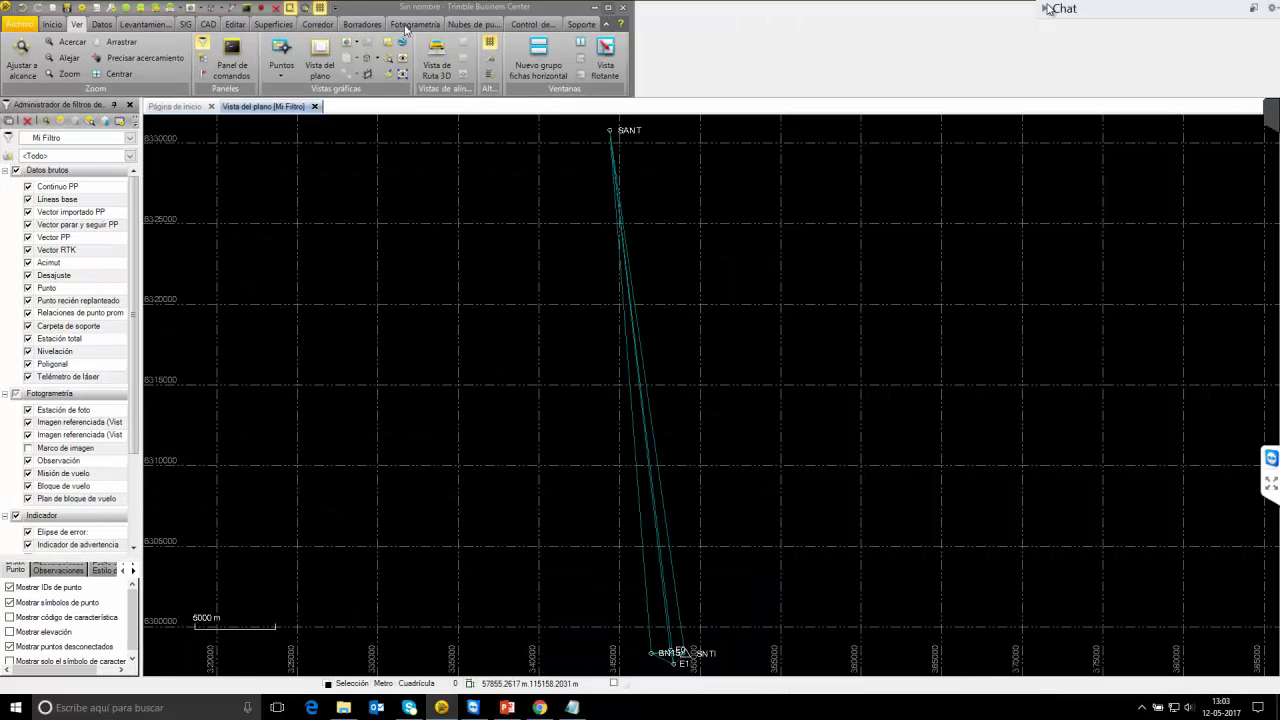
pyautogui.click(140, 26)
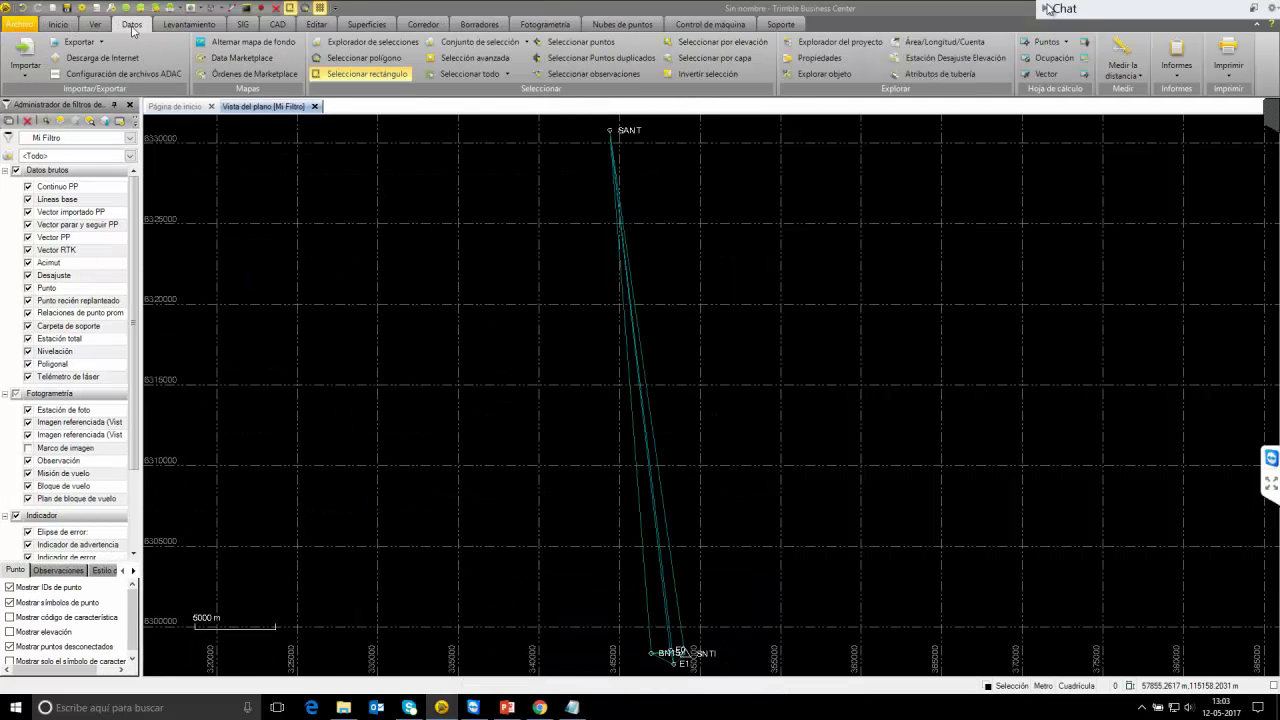
pyautogui.click(100, 26)
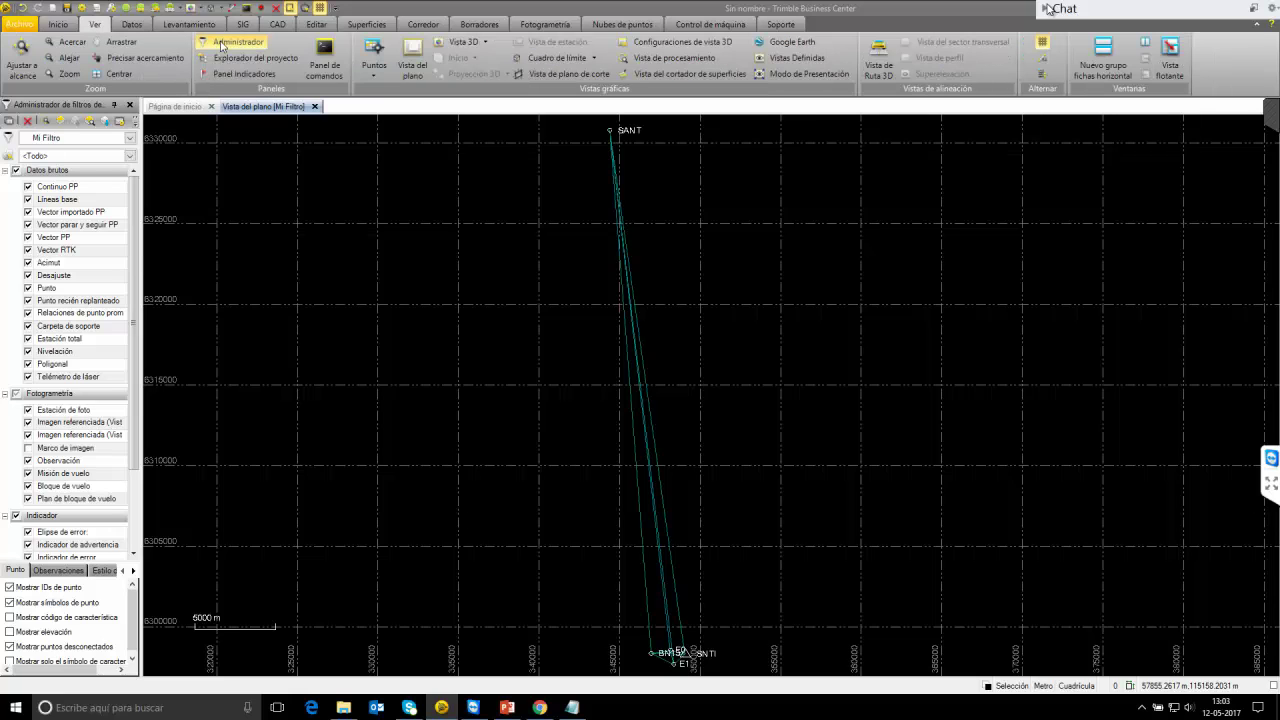
pyautogui.click(286, 60)
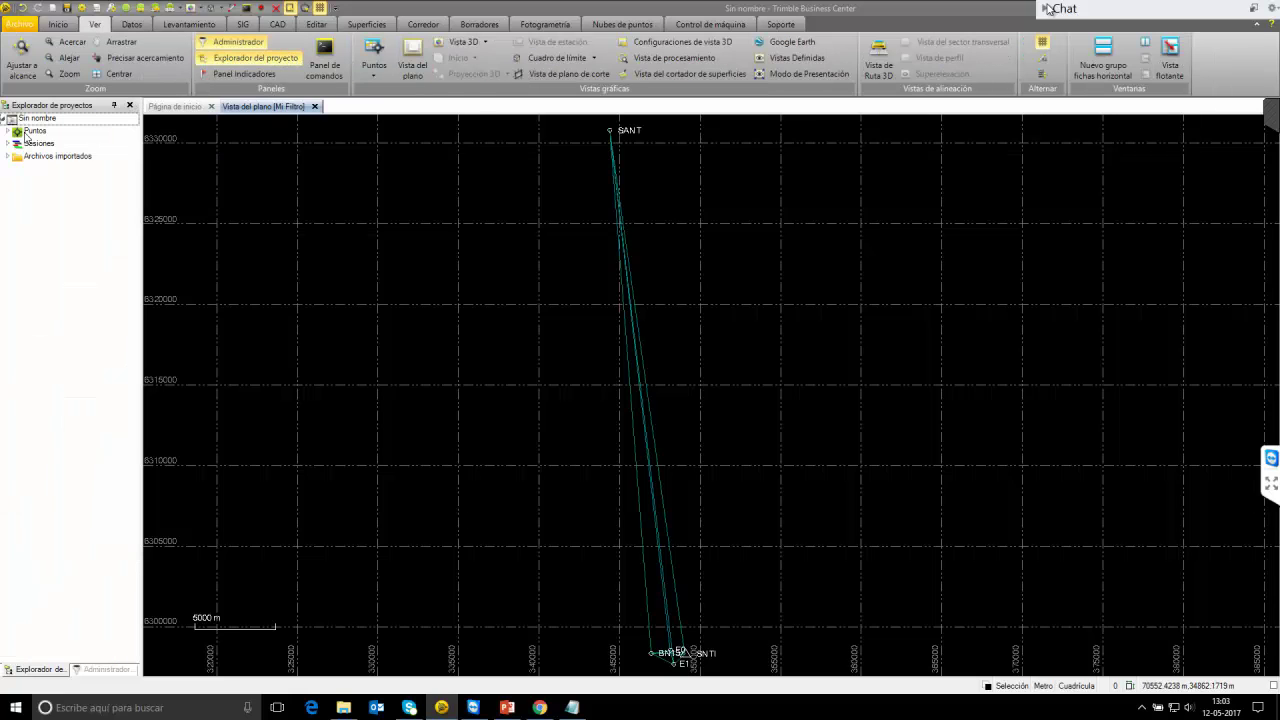
pyautogui.doubleClick(614, 12)
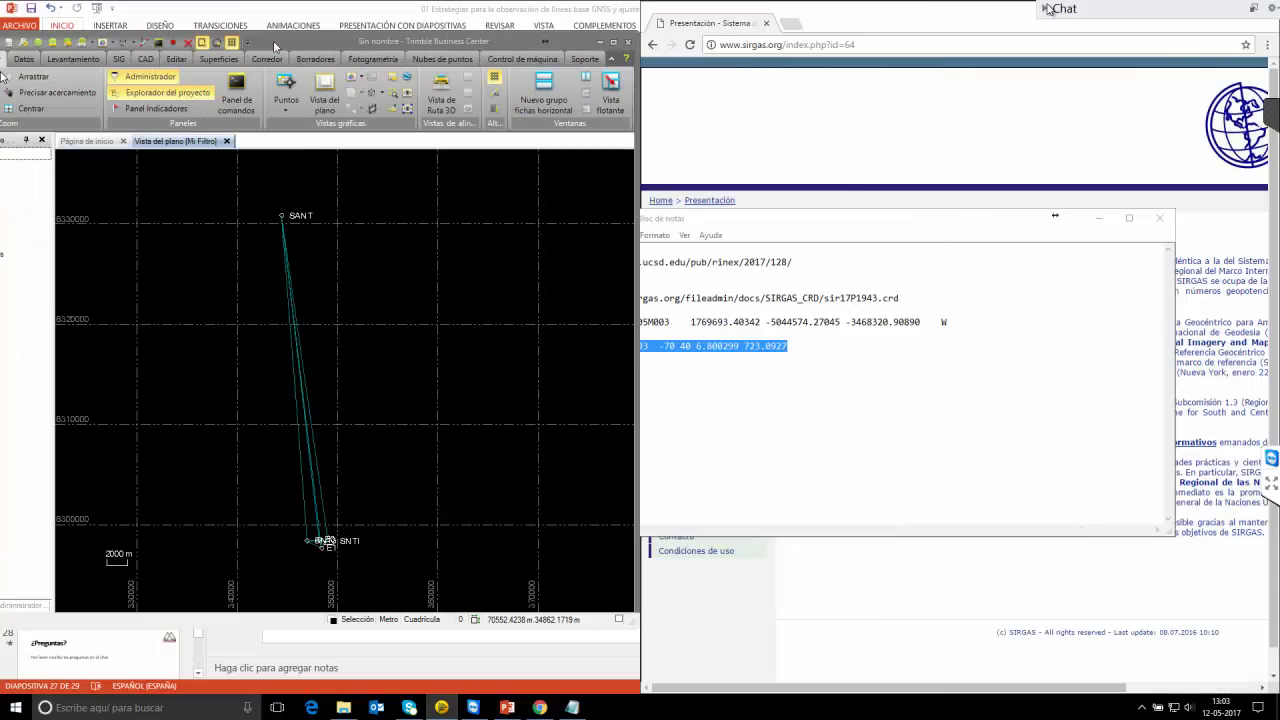
pyautogui.click(17, 186)
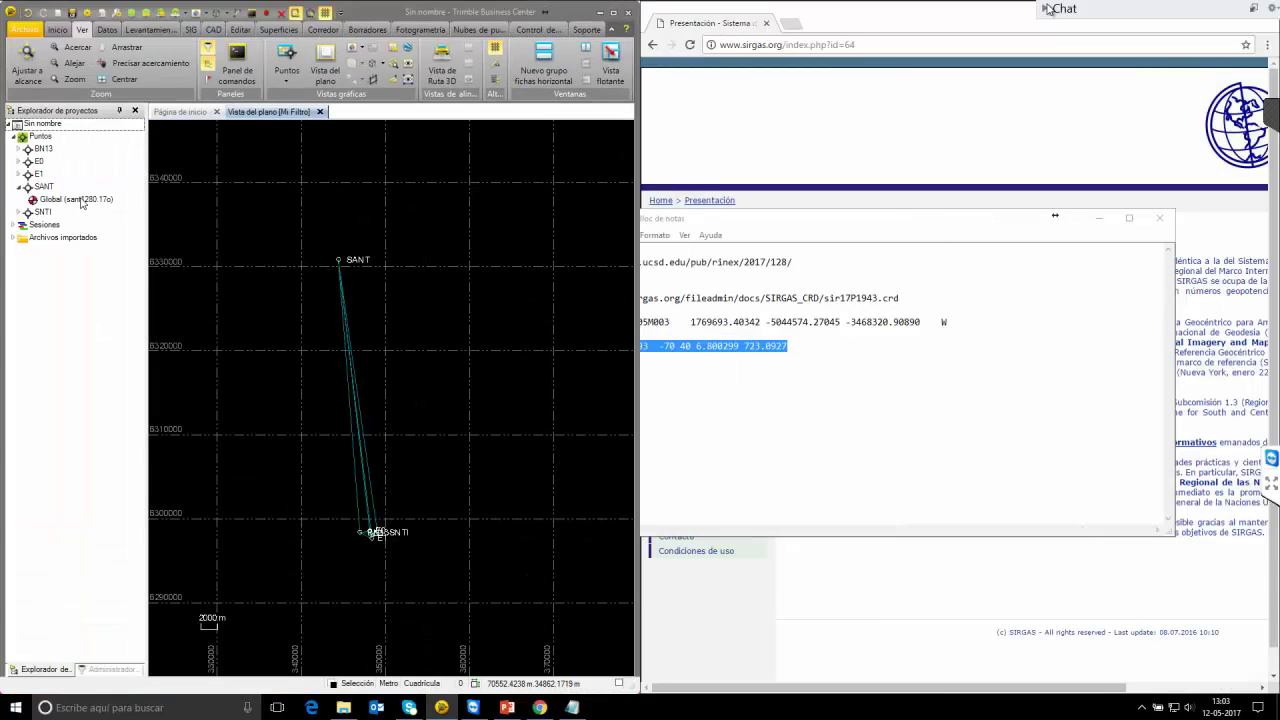
pyautogui.doubleClick(75, 199)
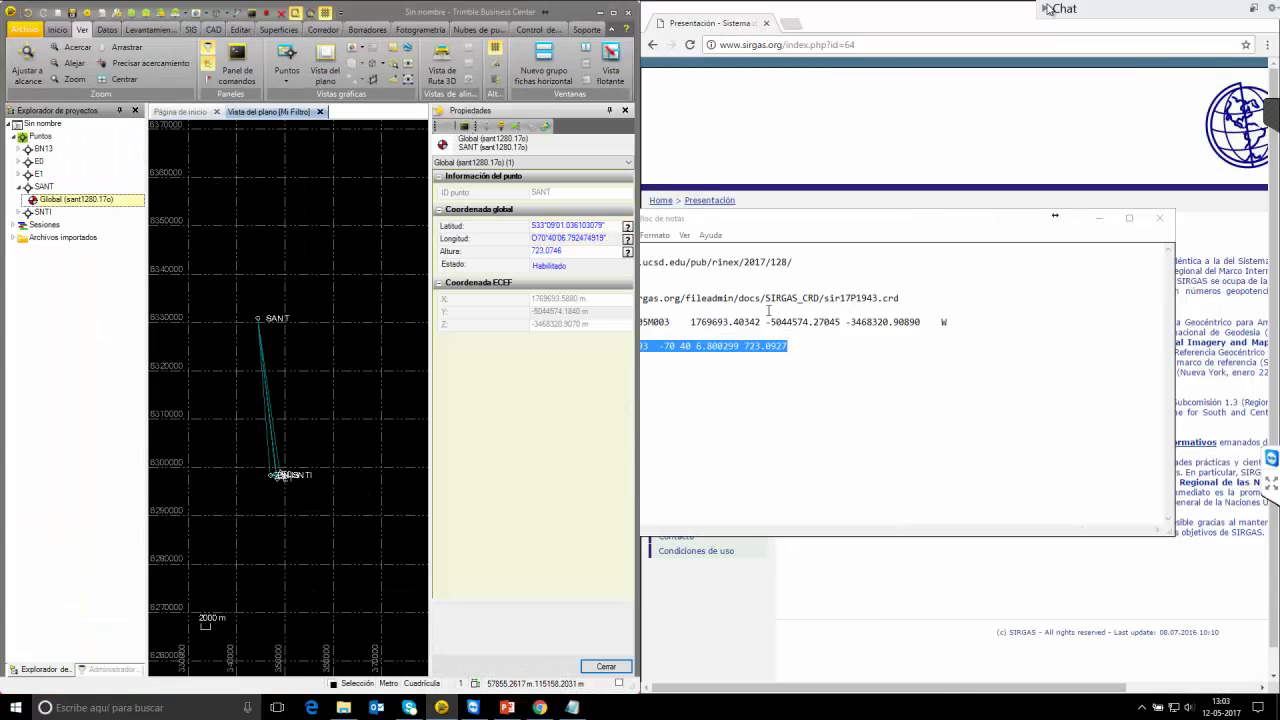
# Paste SANT's SIRGAS latitude, longitude and height 723.0927 and set them to control quality.
pyautogui.click(1026, 214)
pyautogui.moveTo(912, 211); pyautogui.dragTo(1073, 183)
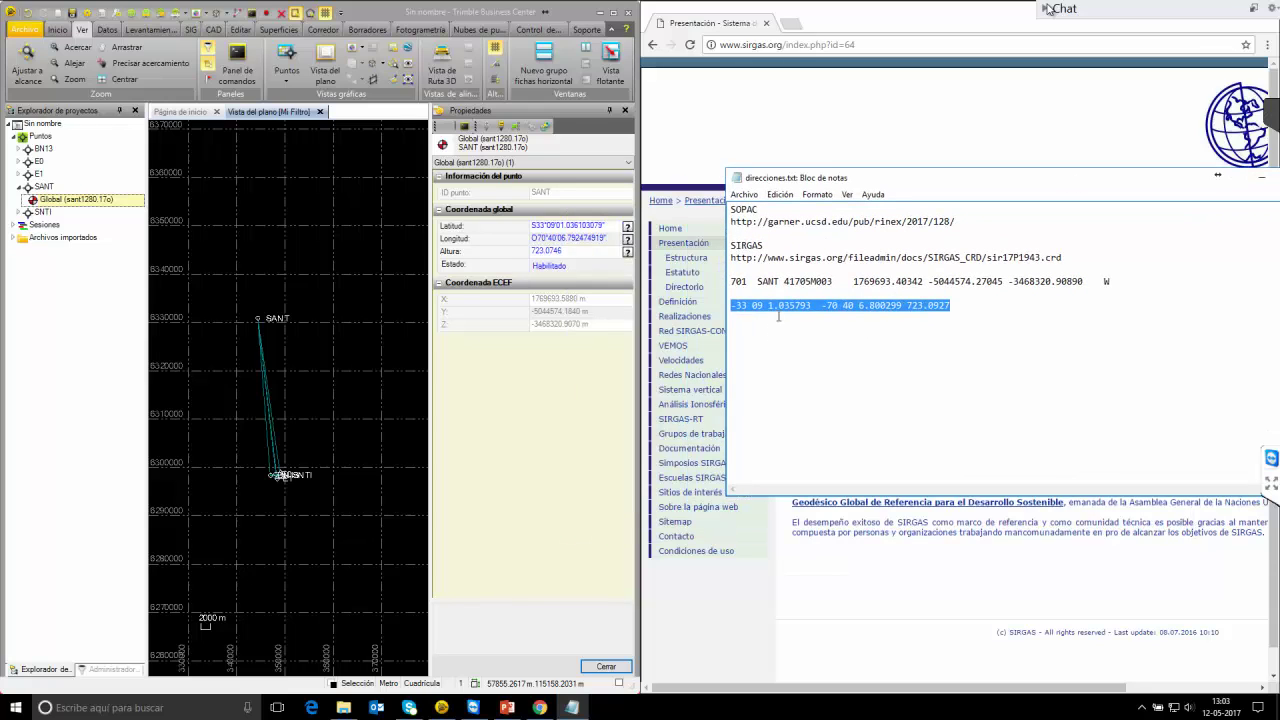
pyautogui.moveTo(806, 306); pyautogui.dragTo(770, 316)
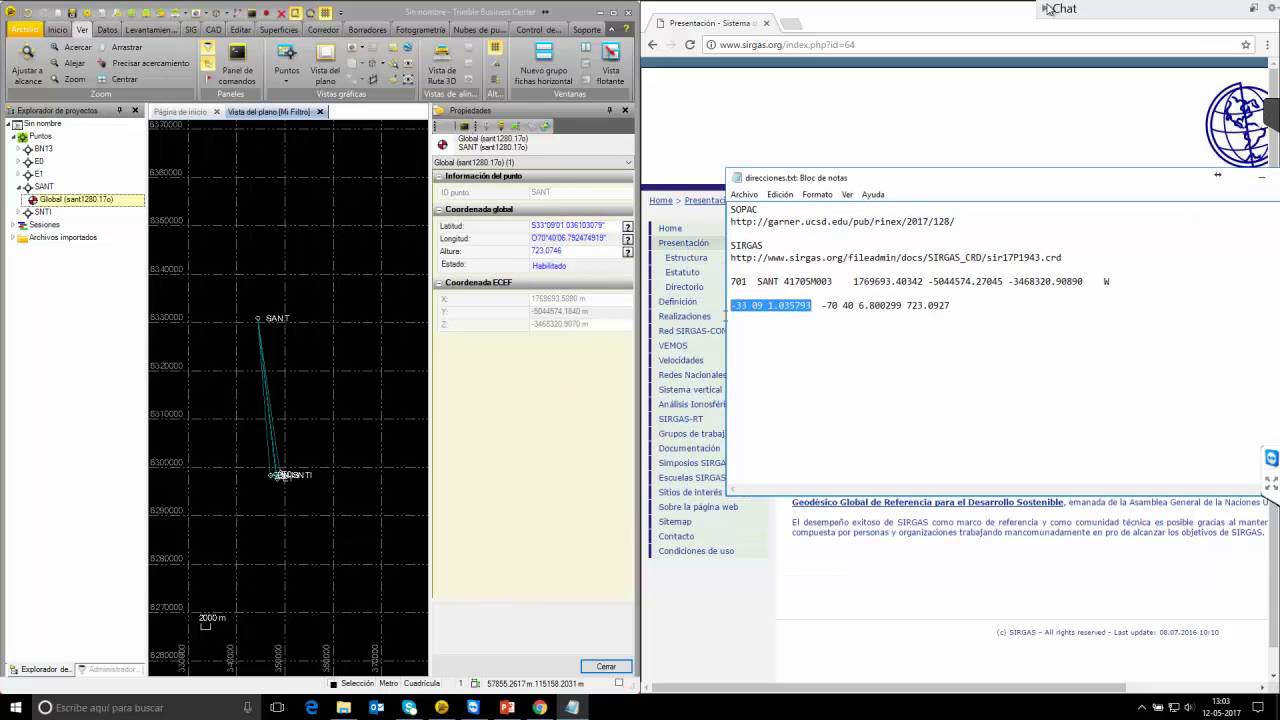
pyautogui.click(586, 226)
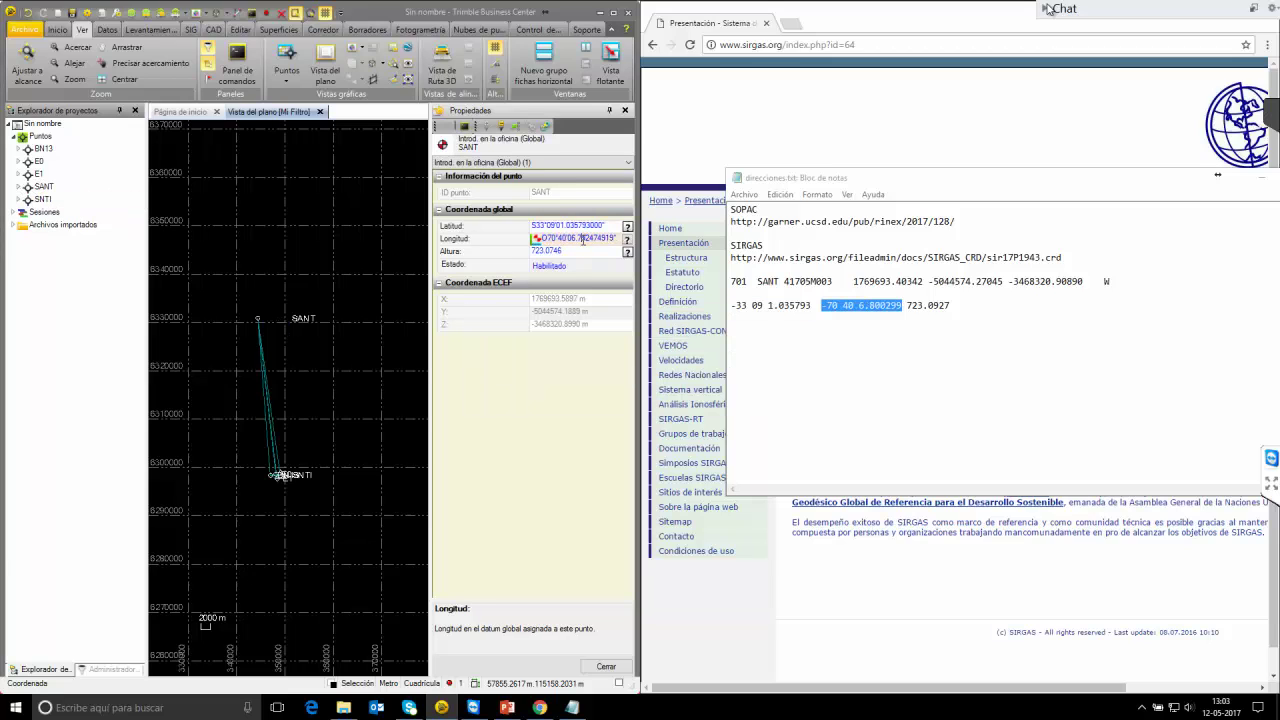
pyautogui.write('-70 40 6.800299')
pyautogui.press('Tab')
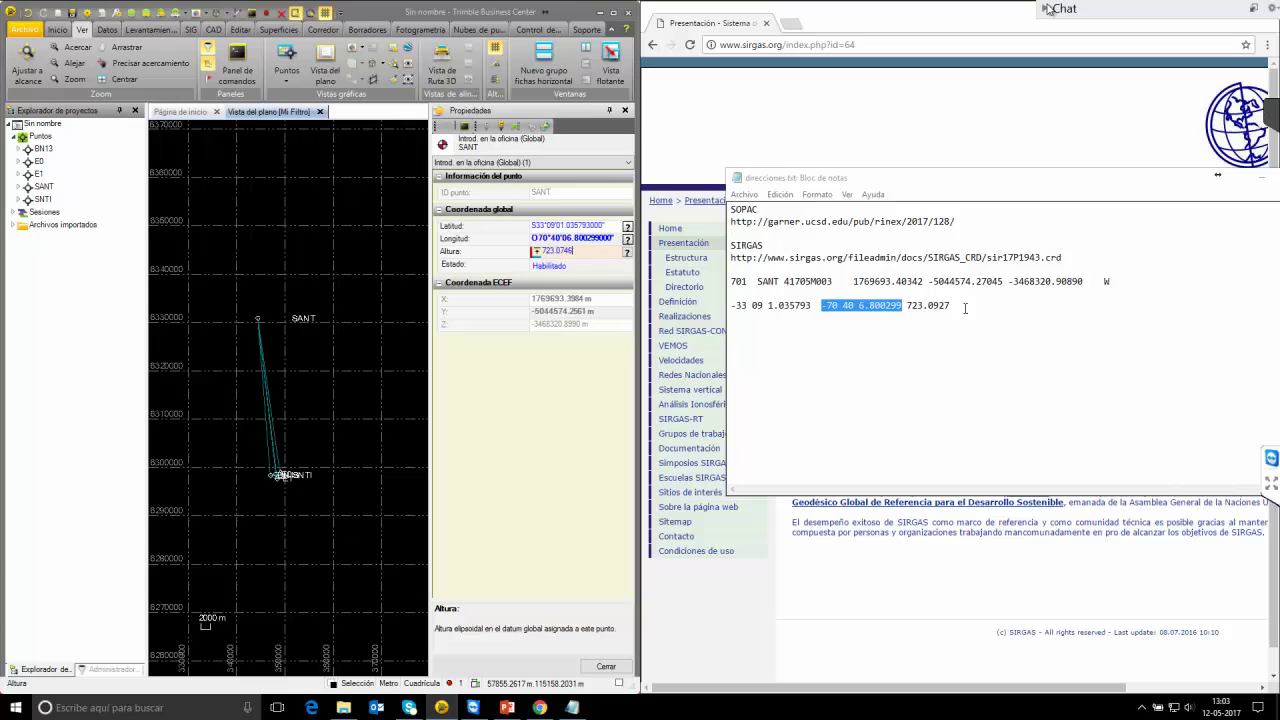
pyautogui.moveTo(950, 305); pyautogui.dragTo(914, 309)
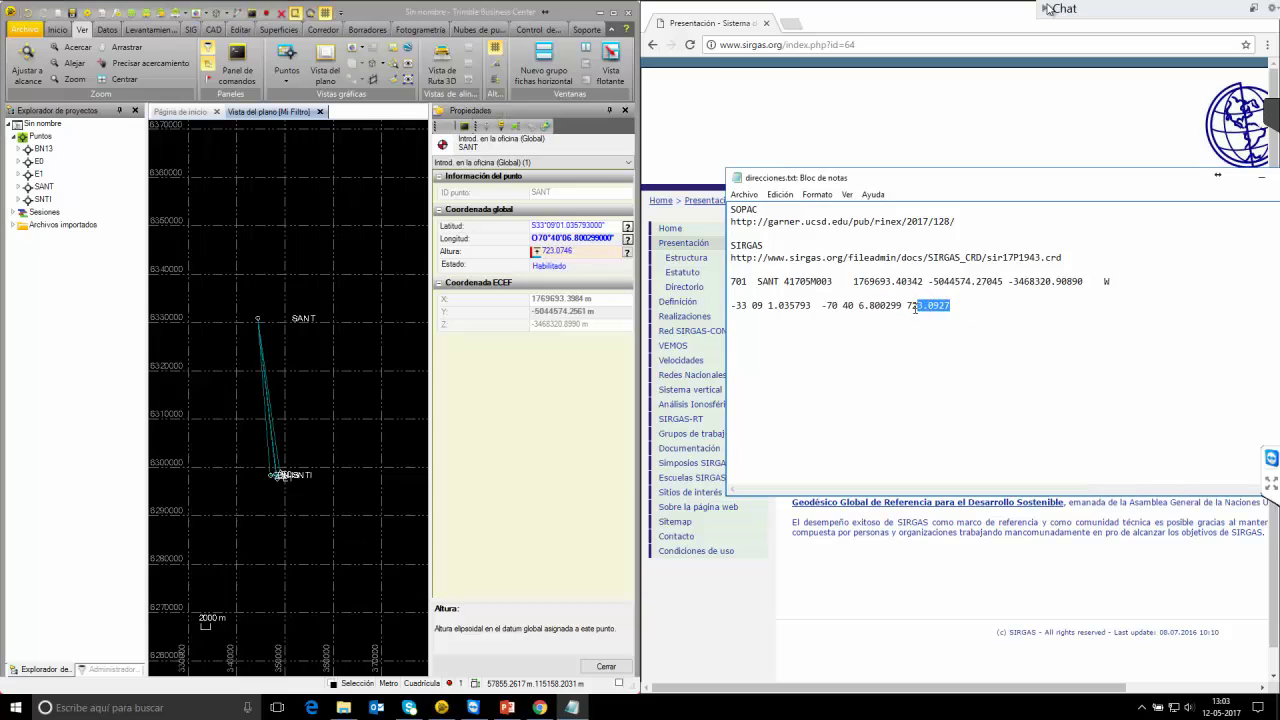
pyautogui.click(583, 254)
pyautogui.write('723.0927')
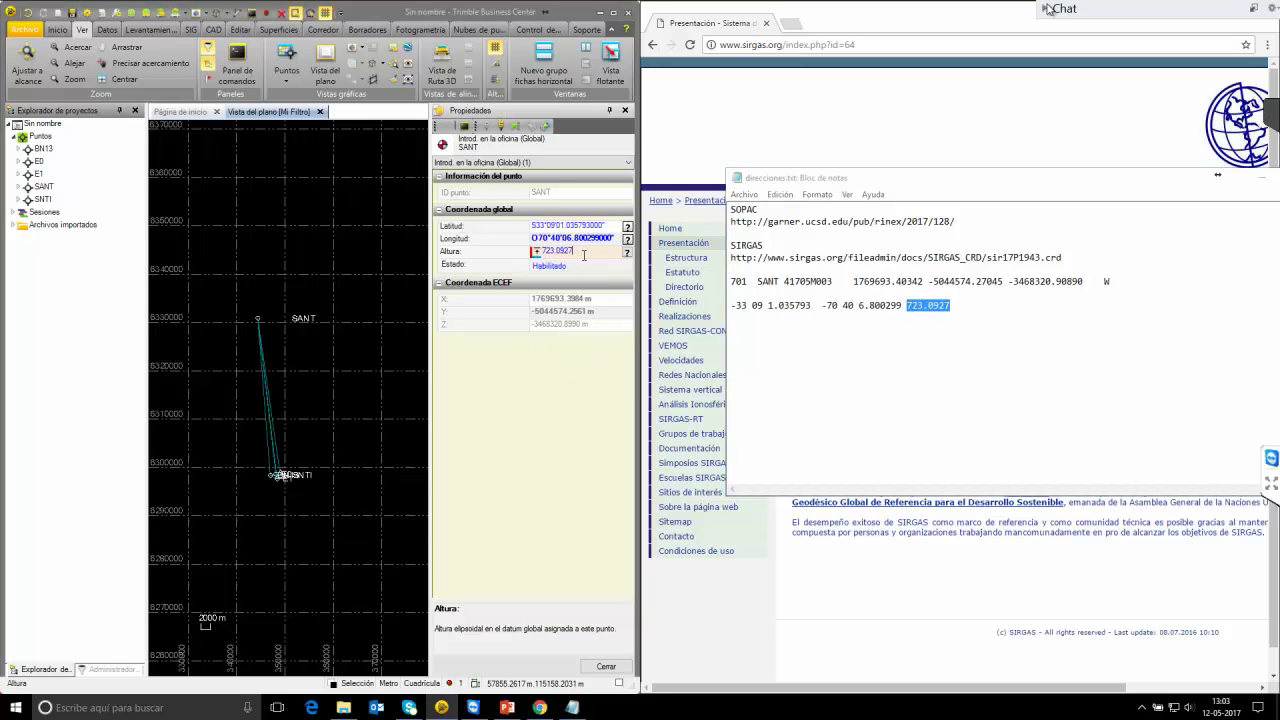
pyautogui.click(627, 254)
pyautogui.click(627, 240)
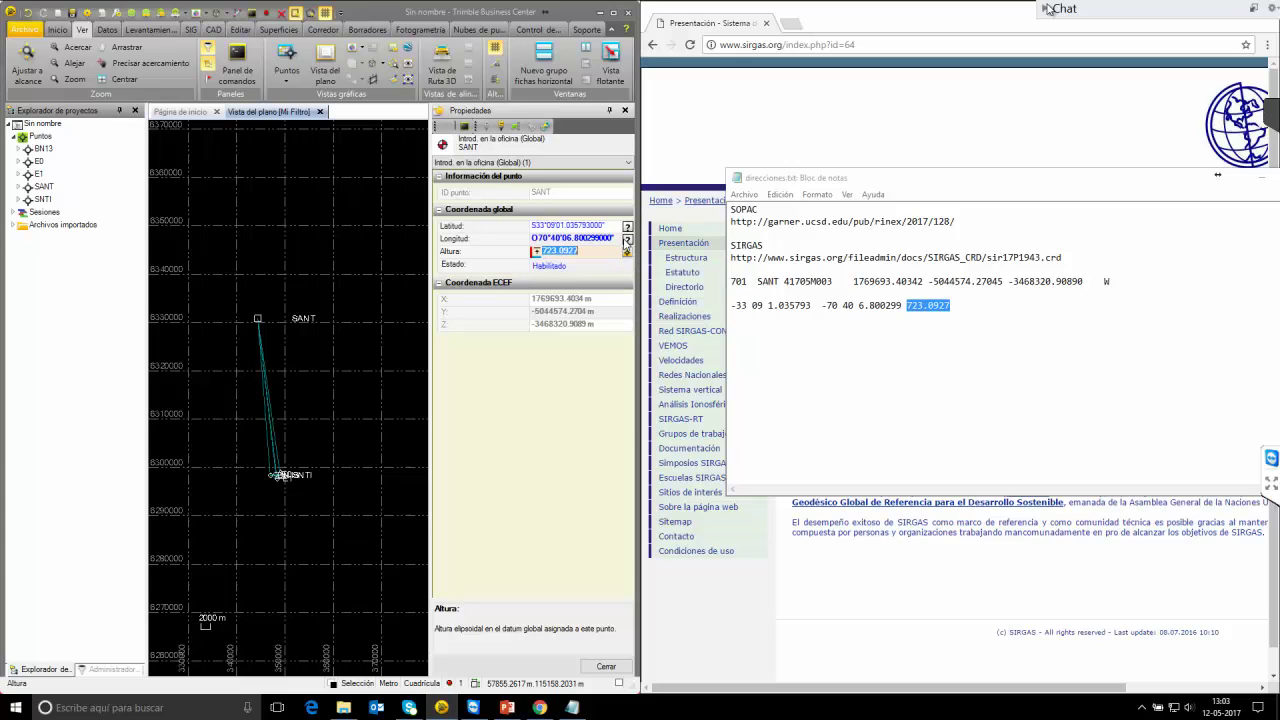
pyautogui.click(627, 240)
pyautogui.click(636, 254)
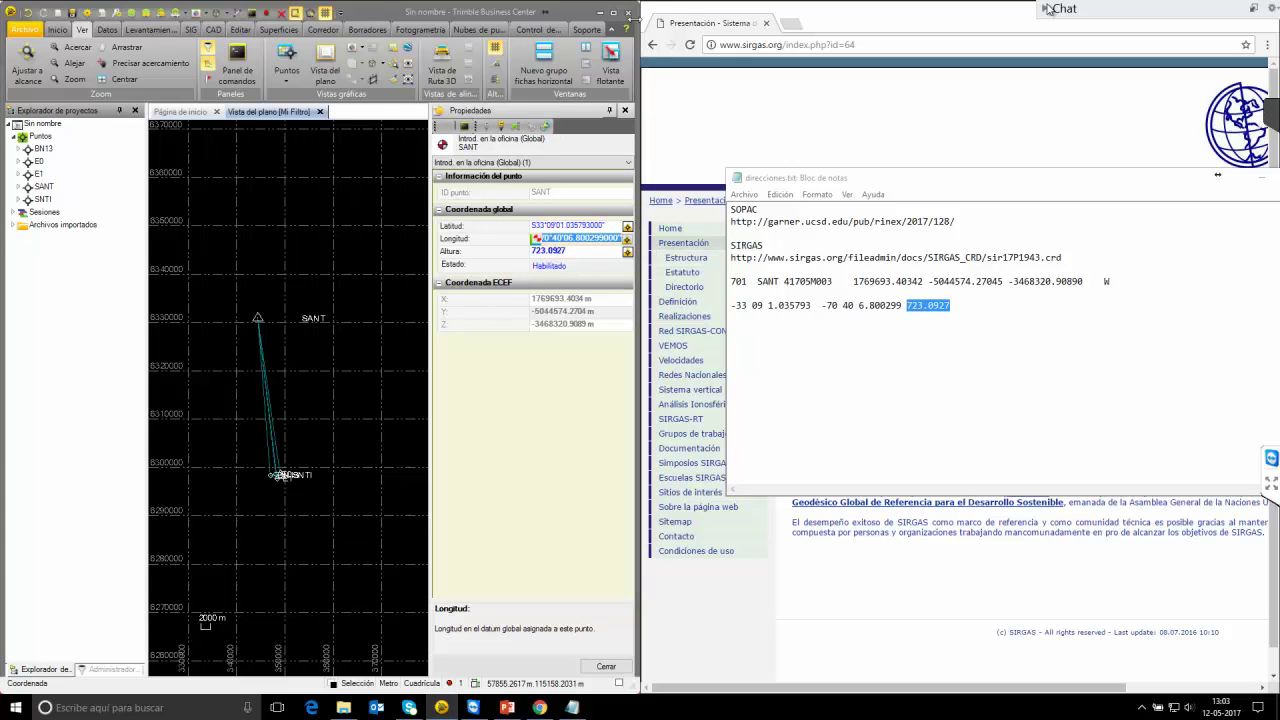
# Set SNTI's global latitude and height to unknown quality and close the properties.
pyautogui.click(613, 12)
pyautogui.moveTo(605, 500); pyautogui.dragTo(613, 466)
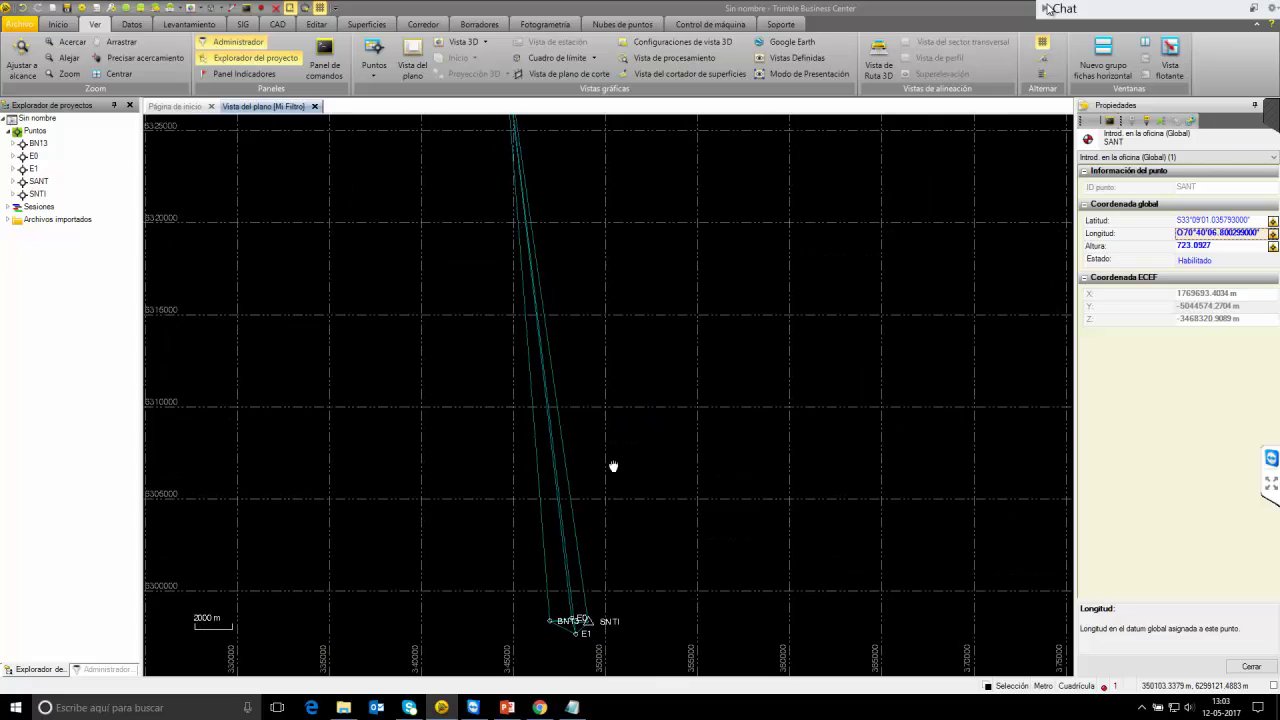
pyautogui.scroll(4, 600, 470)
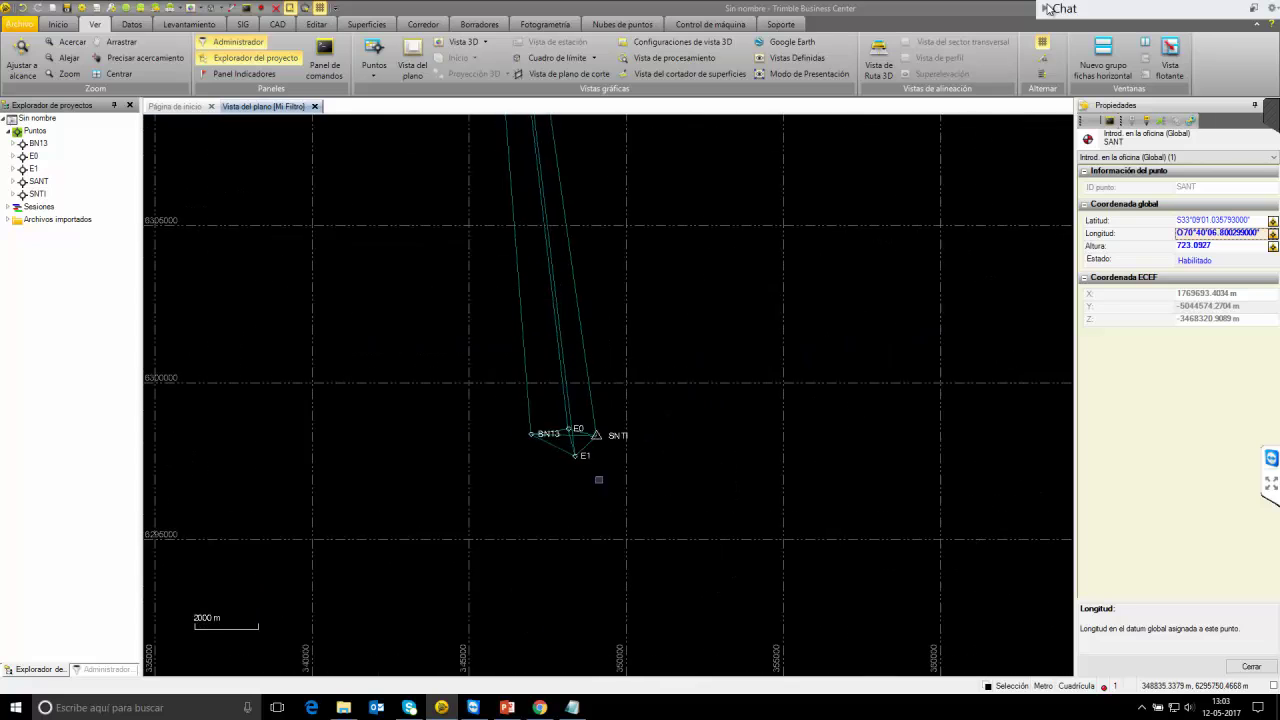
pyautogui.click(13, 194)
pyautogui.click(85, 206)
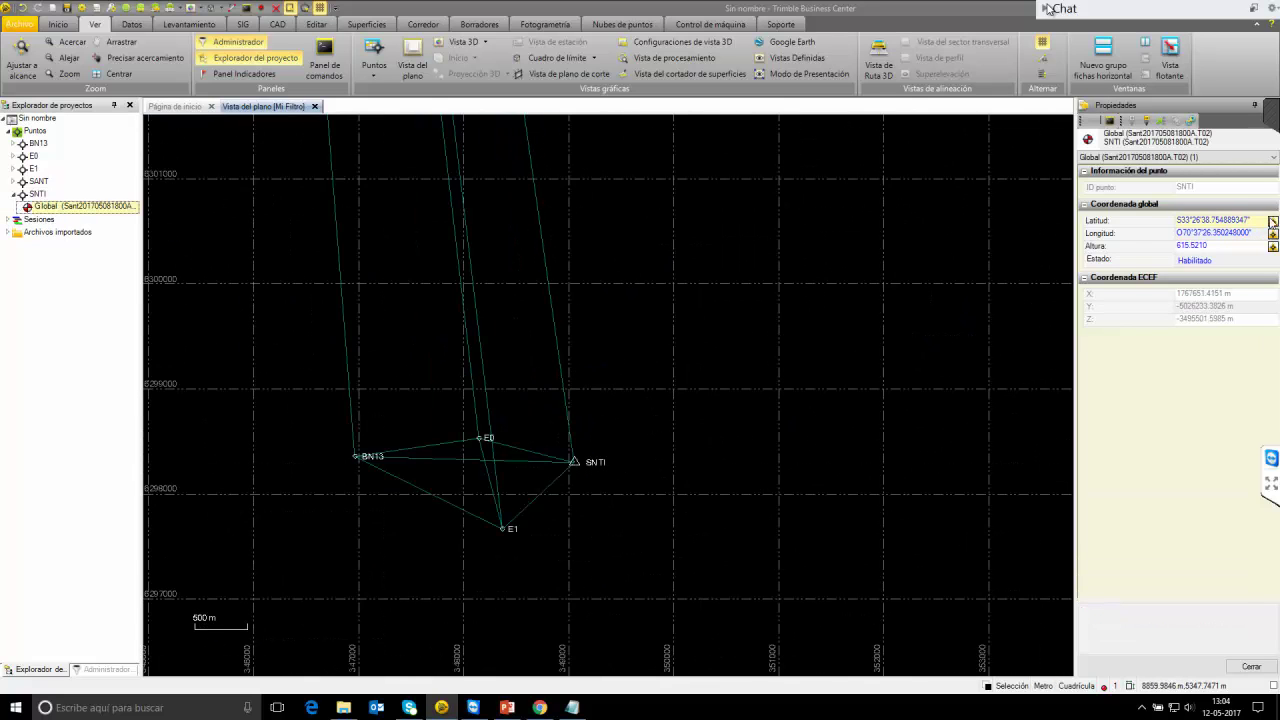
pyautogui.click(1272, 221)
pyautogui.click(1224, 281)
pyautogui.click(1272, 246)
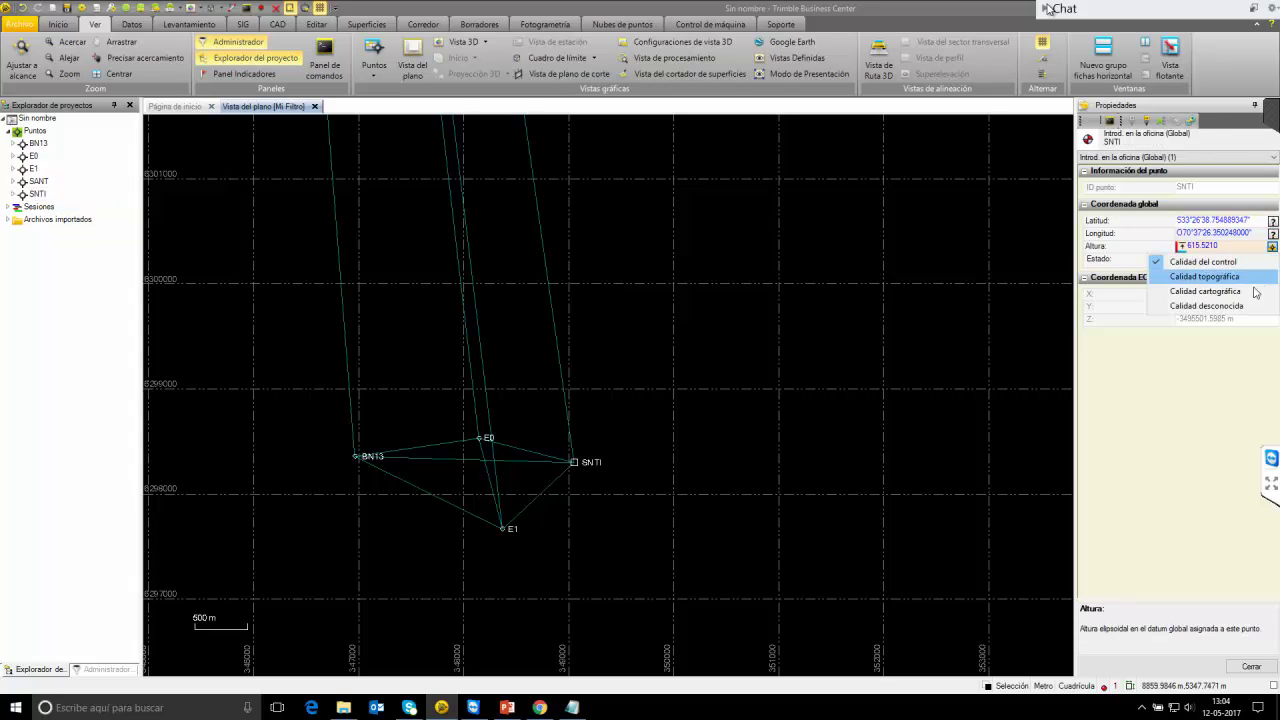
pyautogui.click(1249, 309)
pyautogui.click(1255, 664)
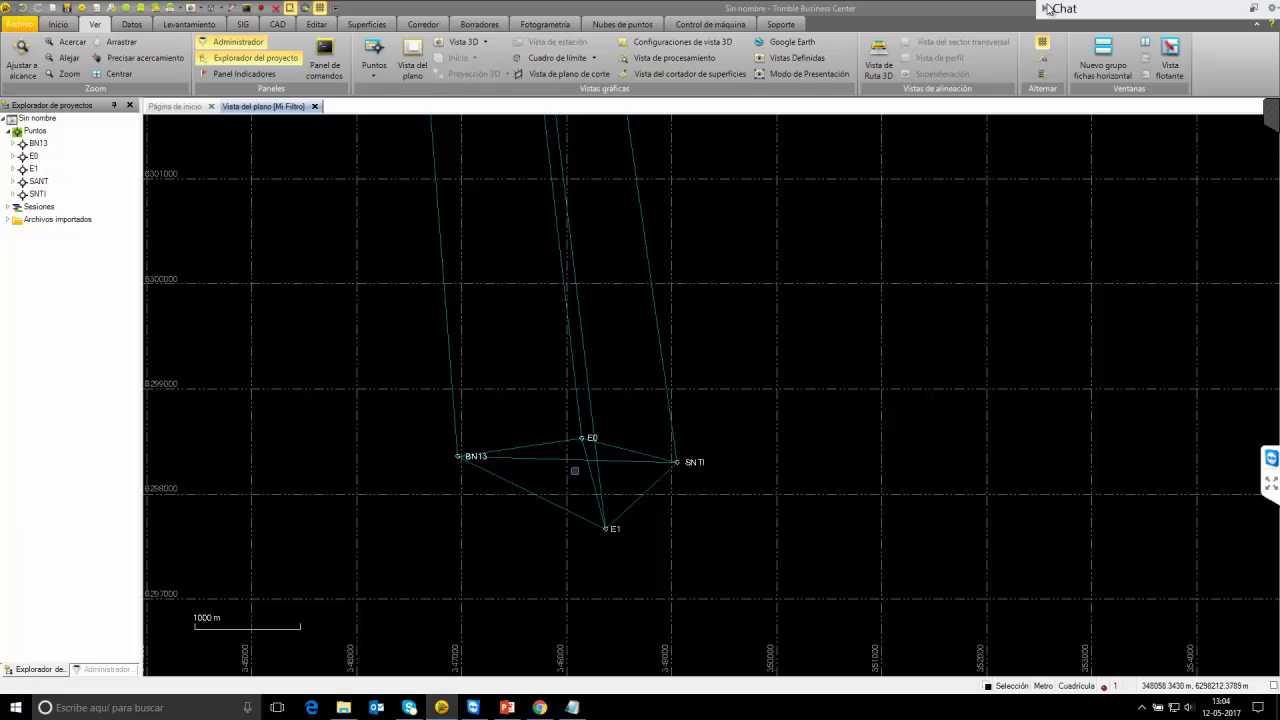
# Delete the two long baselines running from SANT.
pyautogui.click(578, 333)
pyautogui.rightClick(580, 333)
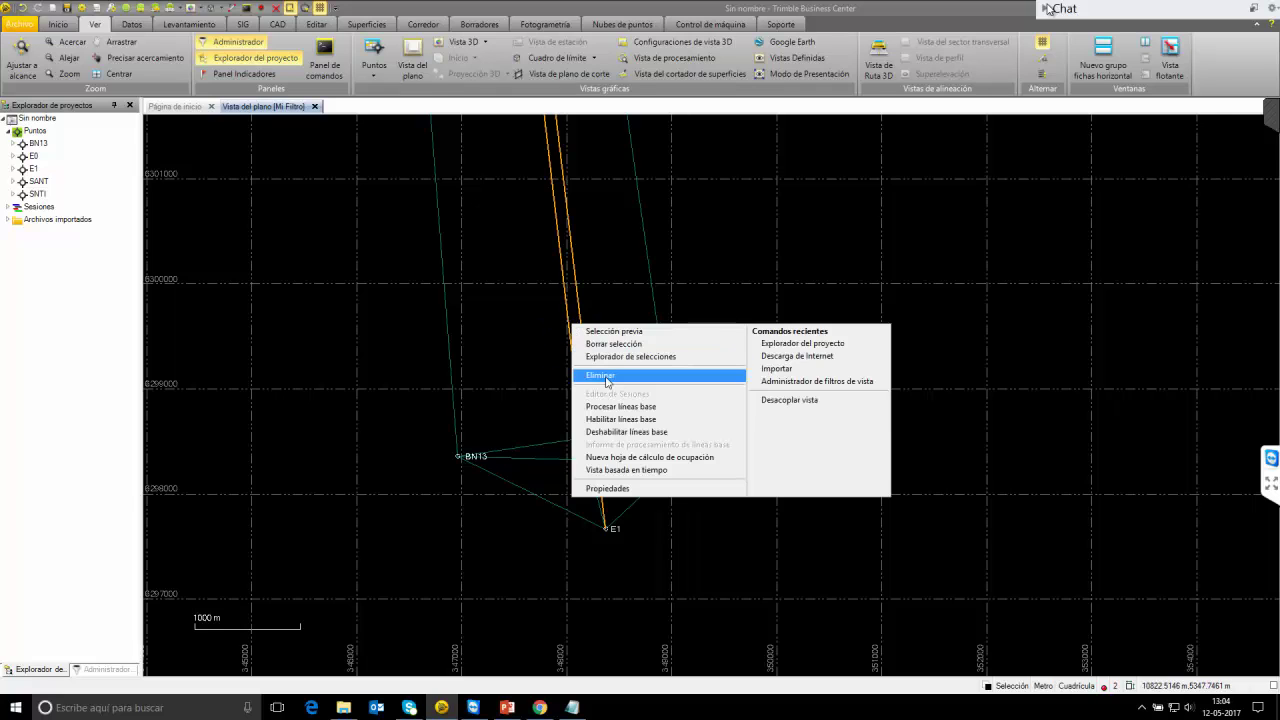
pyautogui.click(600, 375)
# Delete the two diagonal baselines crossing the BN13–E0–SNTI–E1 network.
pyautogui.scroll(5, 591, 450)
pyautogui.moveTo(591, 465); pyautogui.dragTo(558, 423)
pyautogui.rightClick(582, 440)
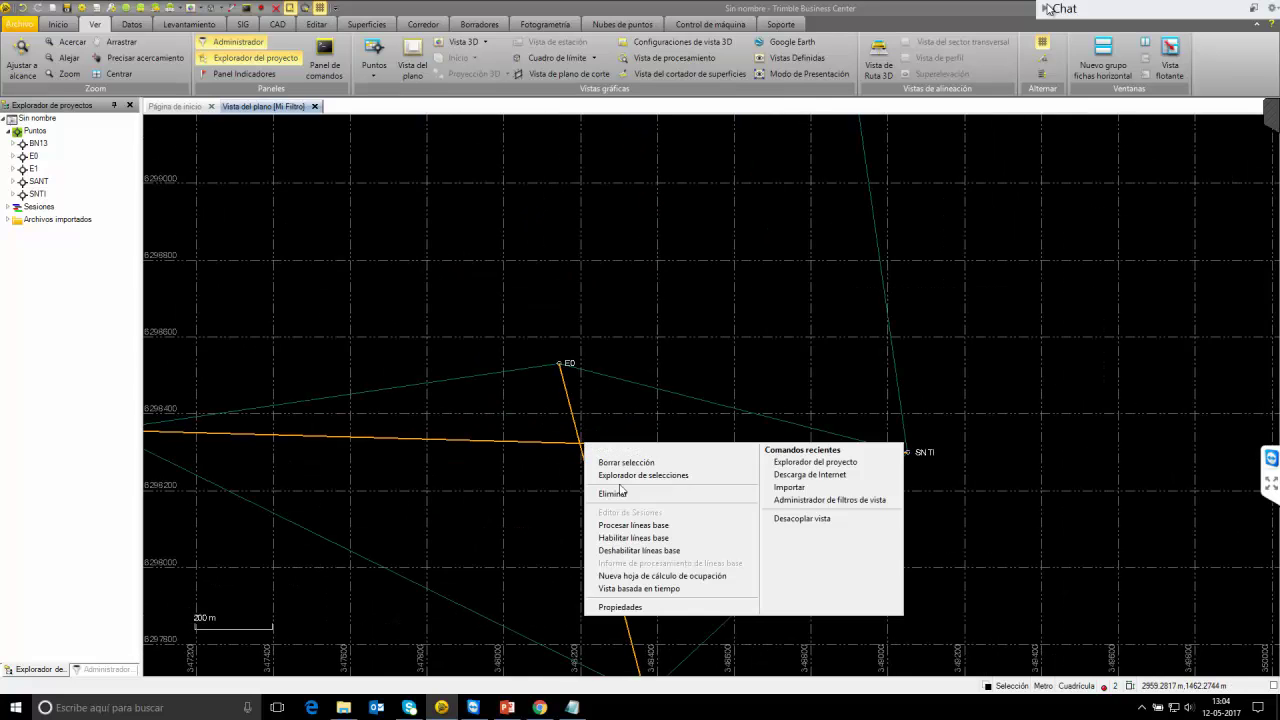
pyautogui.click(610, 490)
pyautogui.scroll(-5, 561, 369)
pyautogui.scroll(-5, 561, 369)
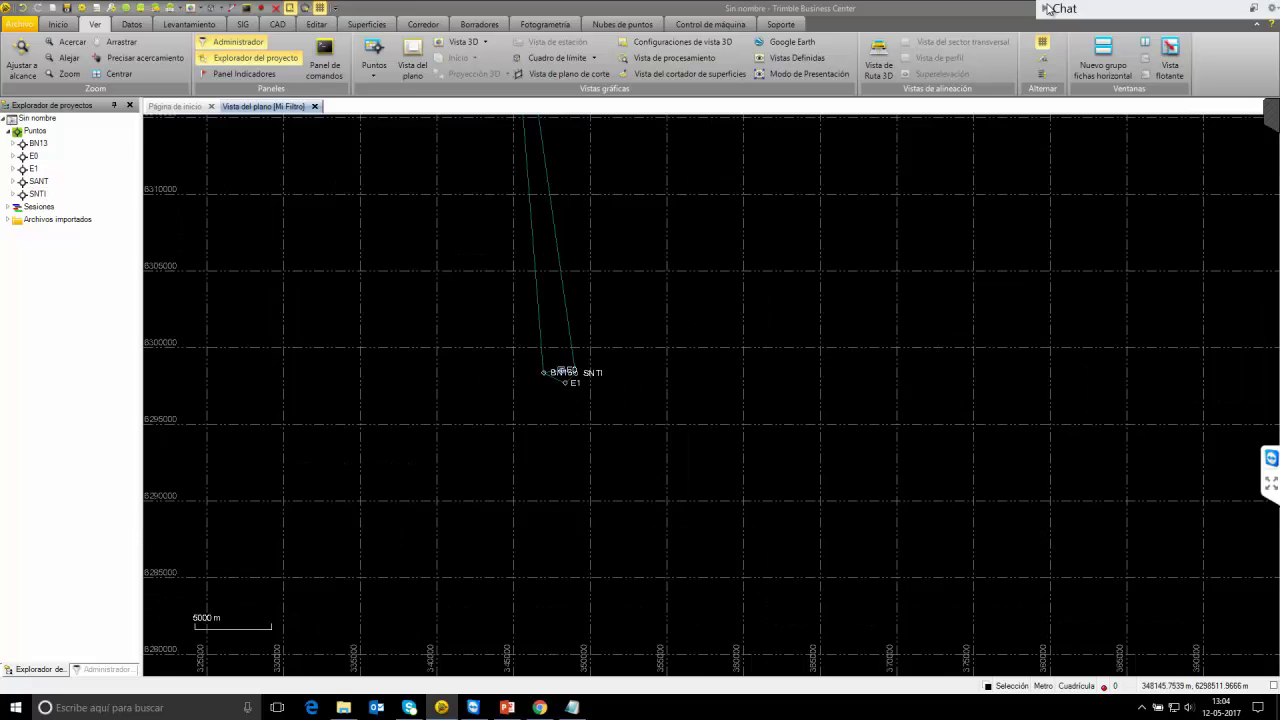
pyautogui.moveTo(586, 257); pyautogui.dragTo(577, 409)
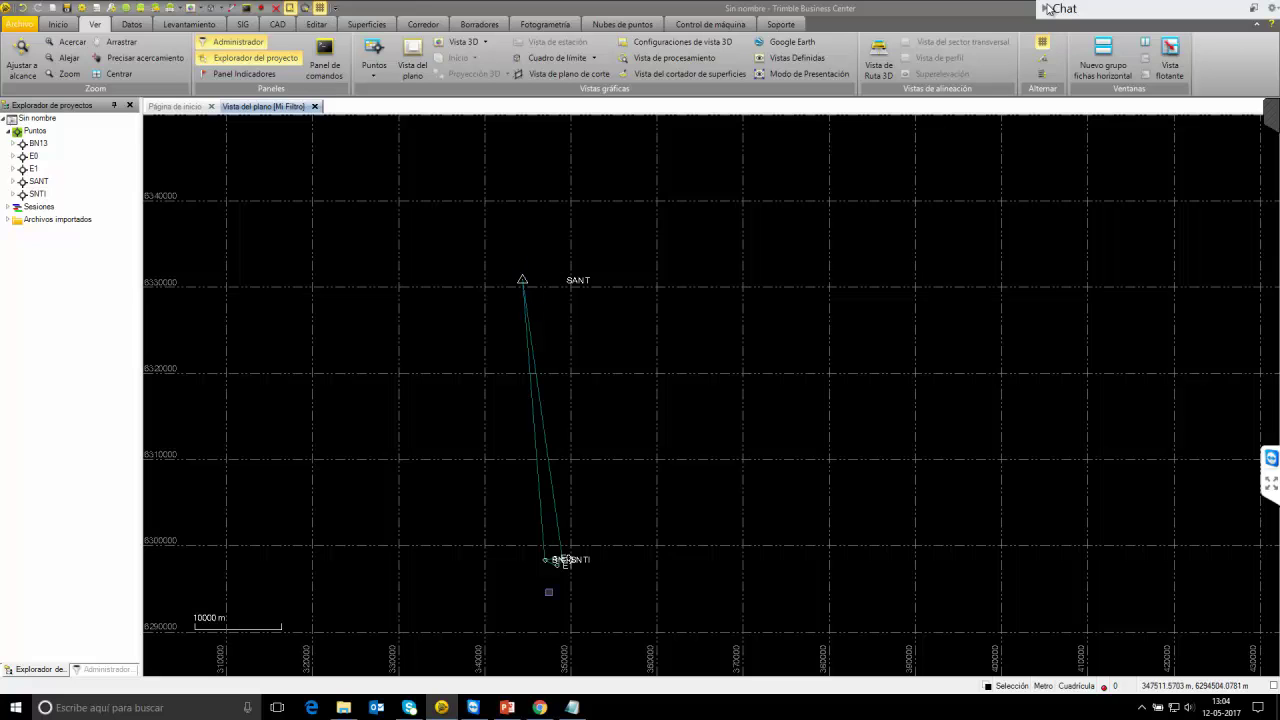
pyautogui.scroll(5, 552, 585)
pyautogui.scroll(1, 599, 585)
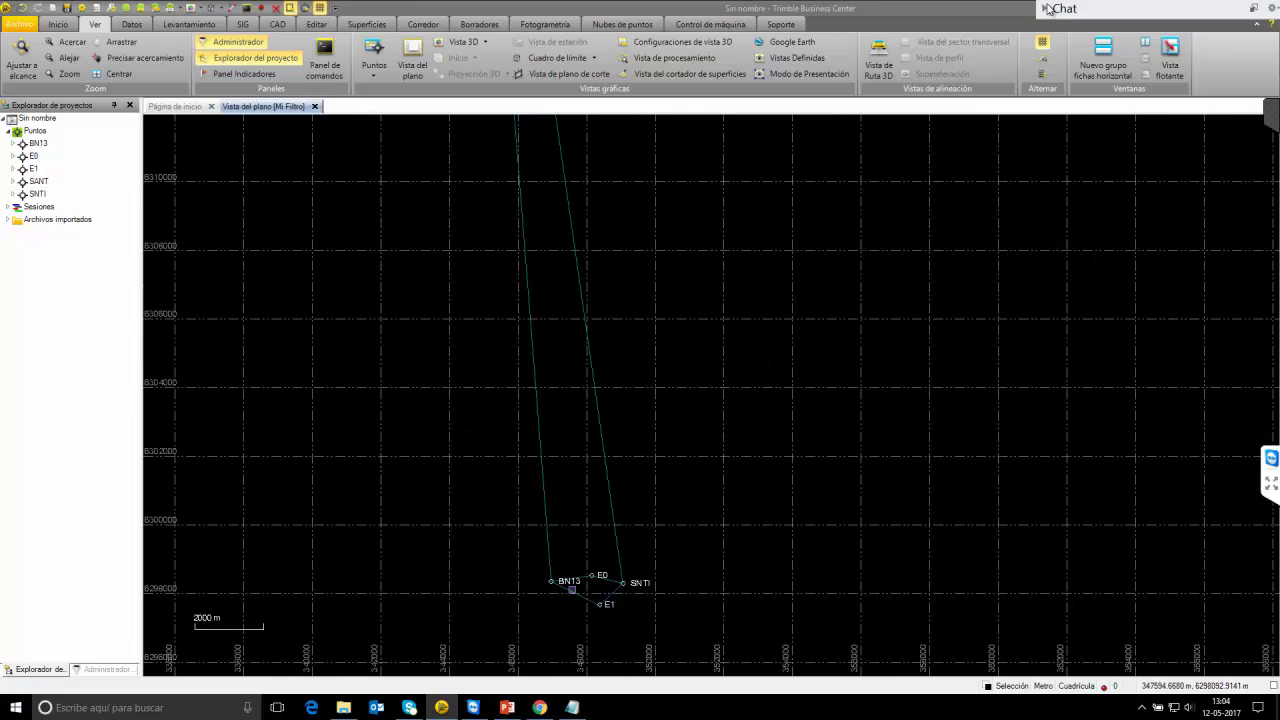
pyautogui.scroll(3, 592, 586)
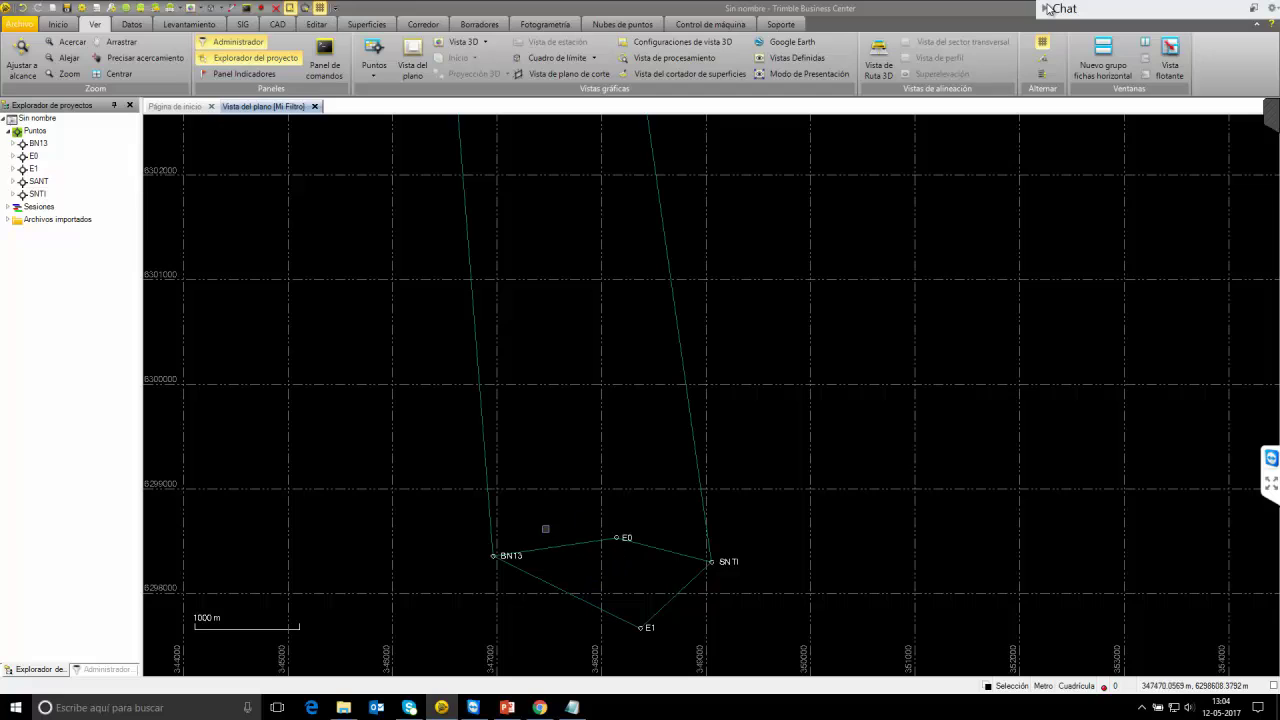
pyautogui.click(211, 29)
# Process the GNSS baselines and save all six fixed solutions.
pyautogui.click(318, 60)
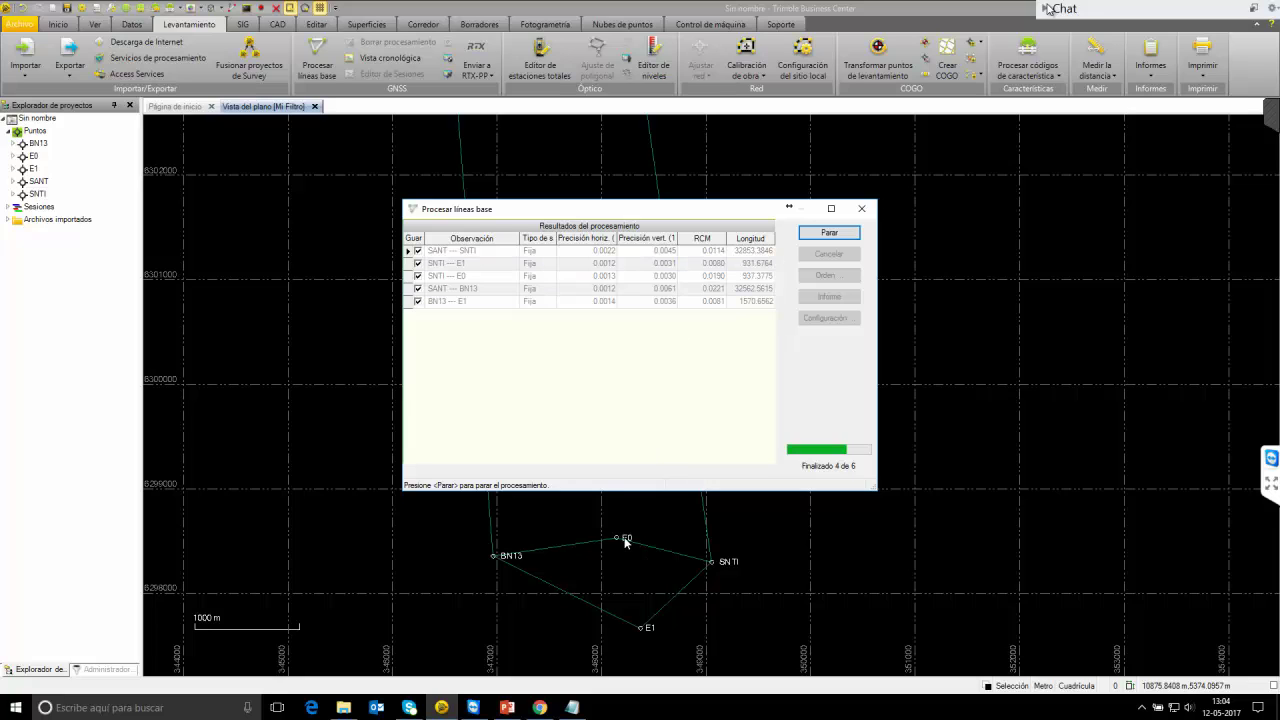
pyautogui.click(828, 237)
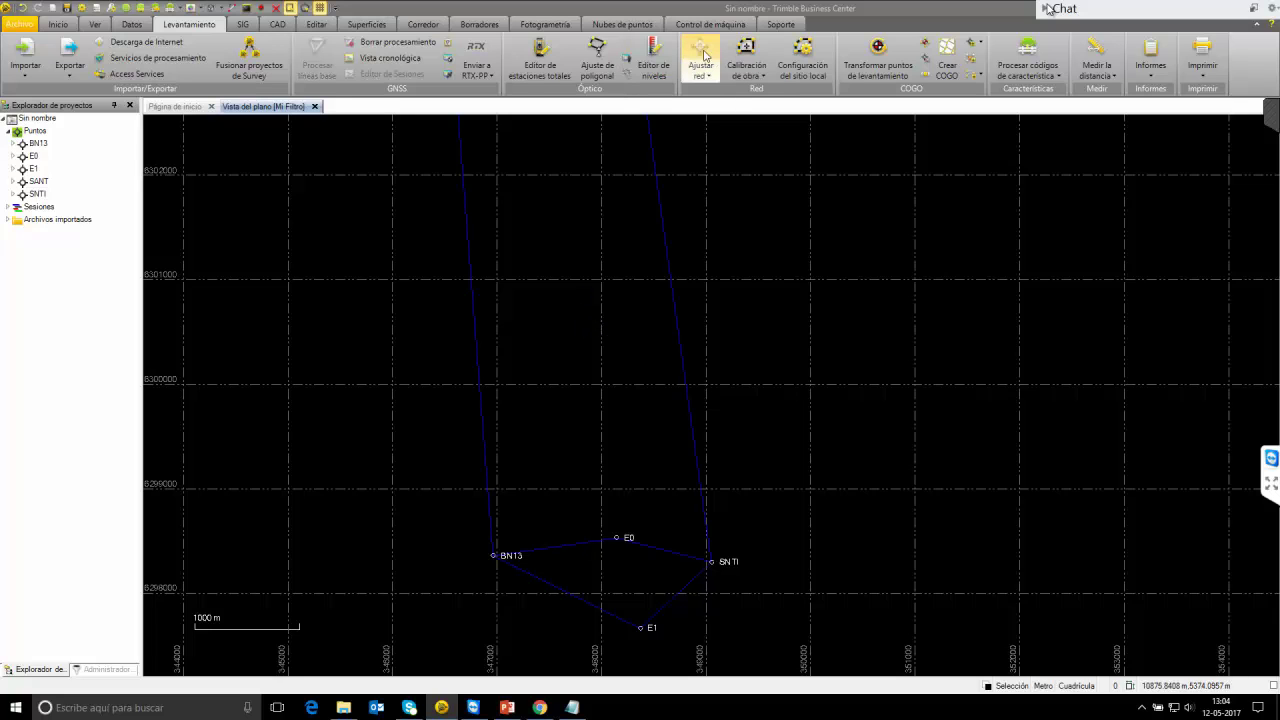
pyautogui.click(701, 56)
# Adjust the network with SANT's height fixed, rerunning with weights scaled by 1.74.
pyautogui.click(1241, 187)
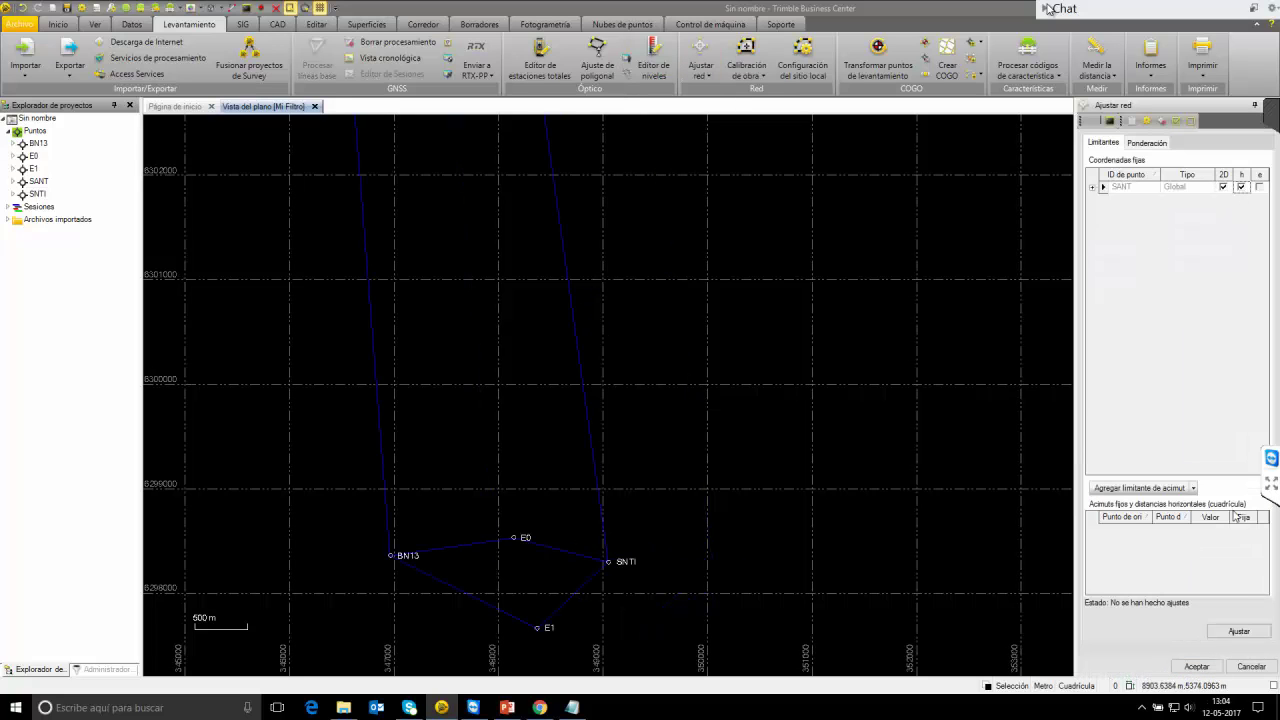
pyautogui.click(1240, 630)
pyautogui.click(1136, 147)
pyautogui.click(1154, 216)
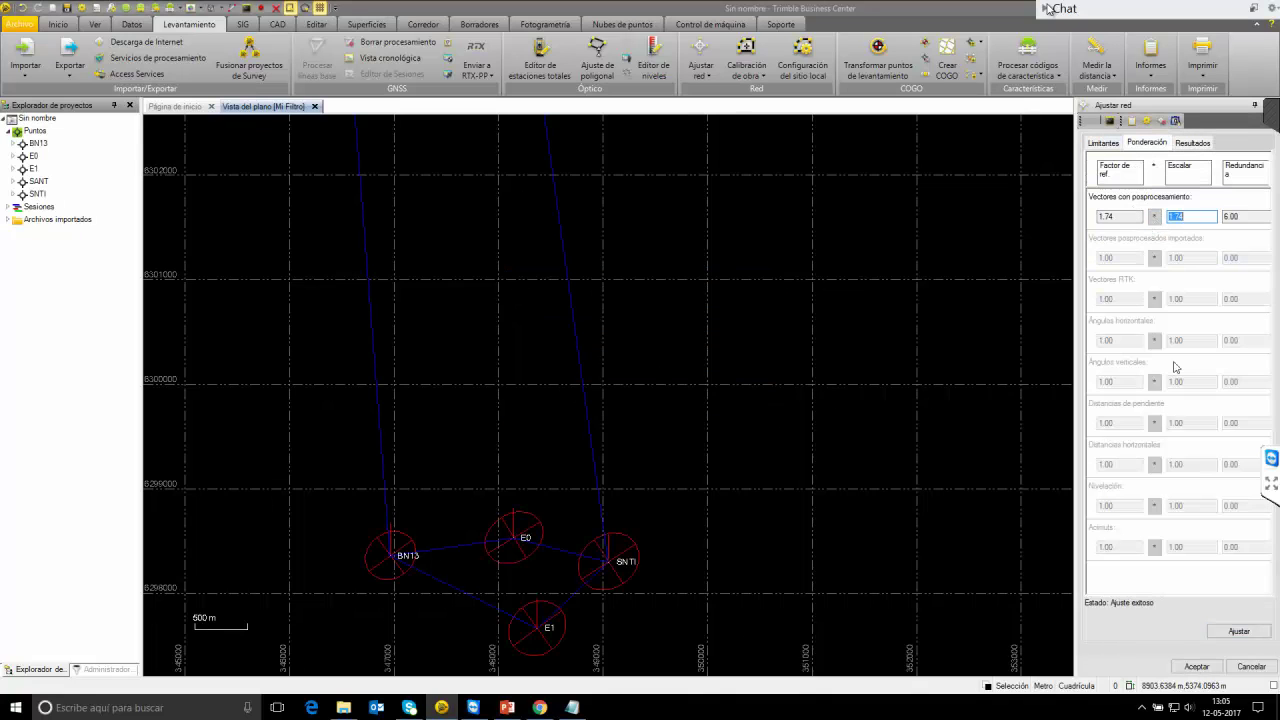
pyautogui.click(1238, 631)
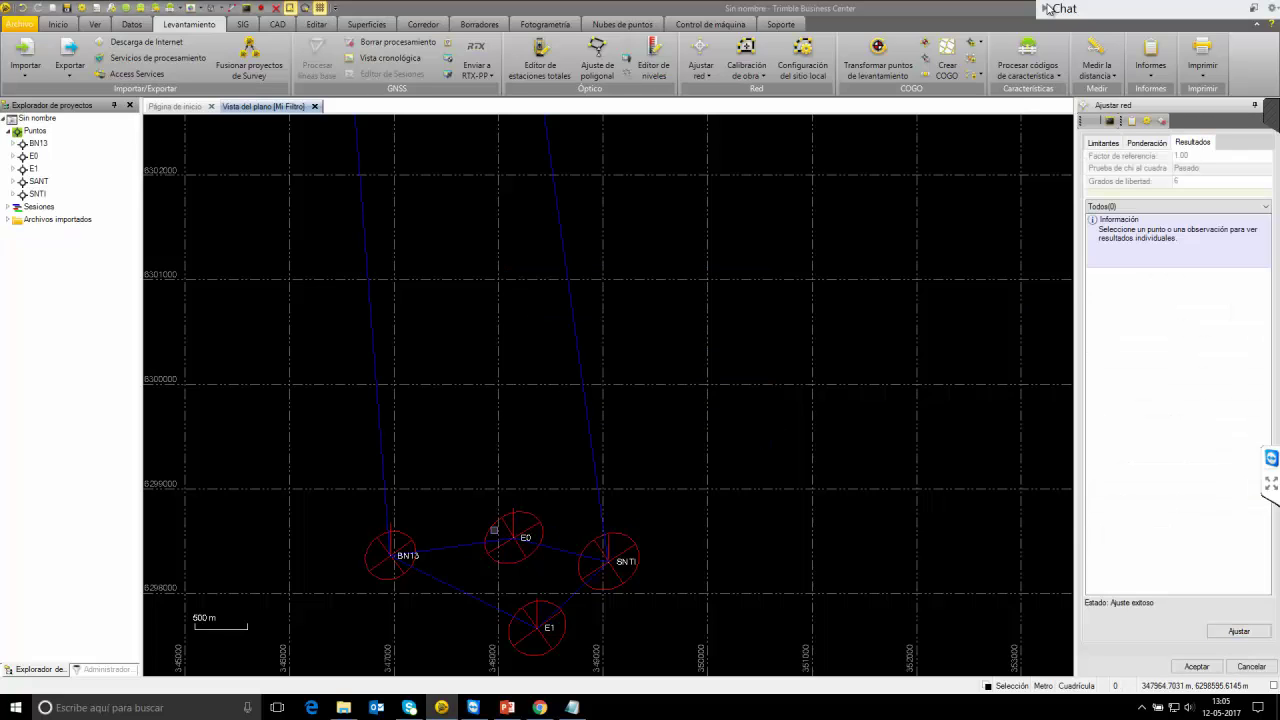
# Inspect E0's adjusted error values and the error ellipses around the four stations.
pyautogui.click(500, 535)
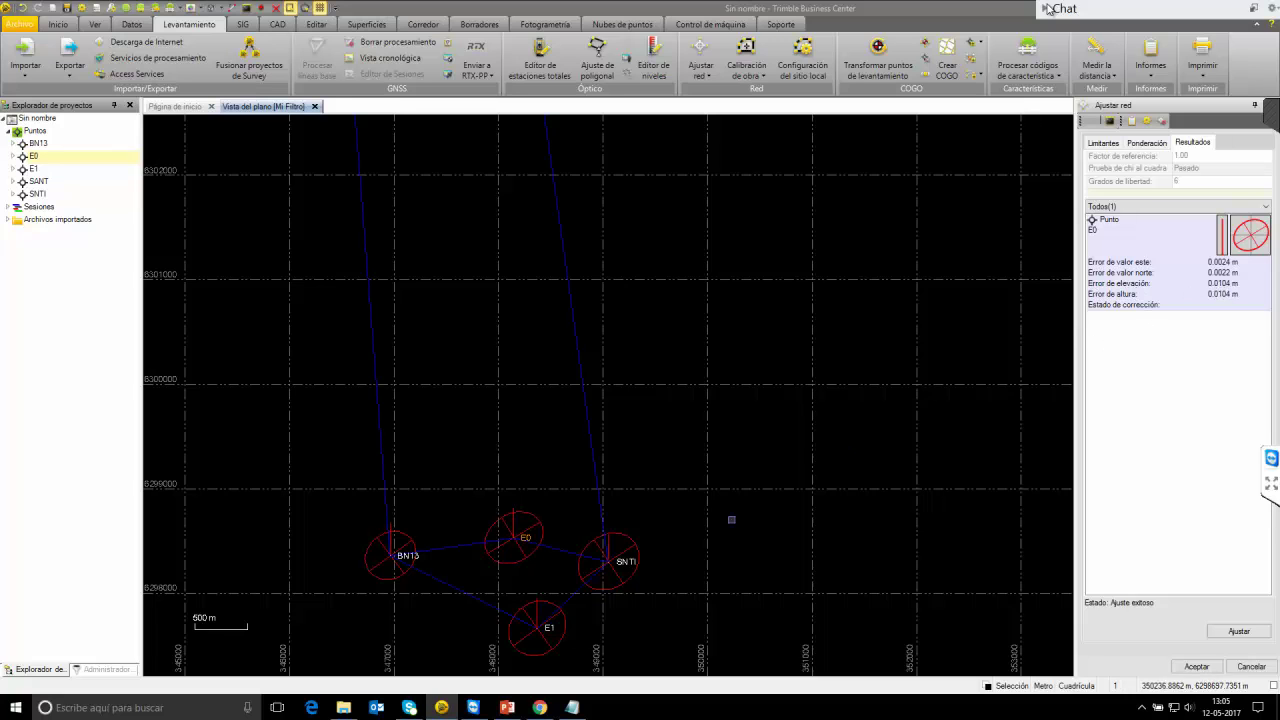
pyautogui.moveTo(714, 580); pyautogui.dragTo(737, 394)
pyautogui.press('Escape')
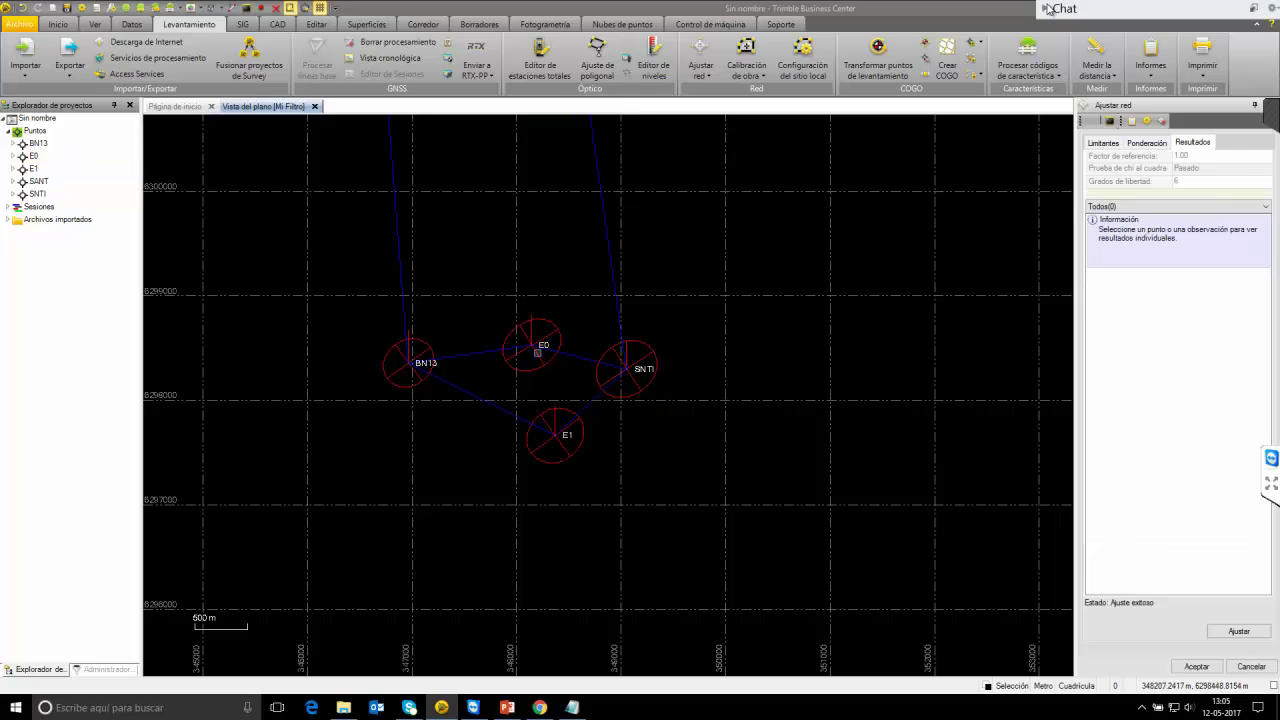
pyautogui.scroll(-5, 530, 360)
pyautogui.scroll(6, 412, 355)
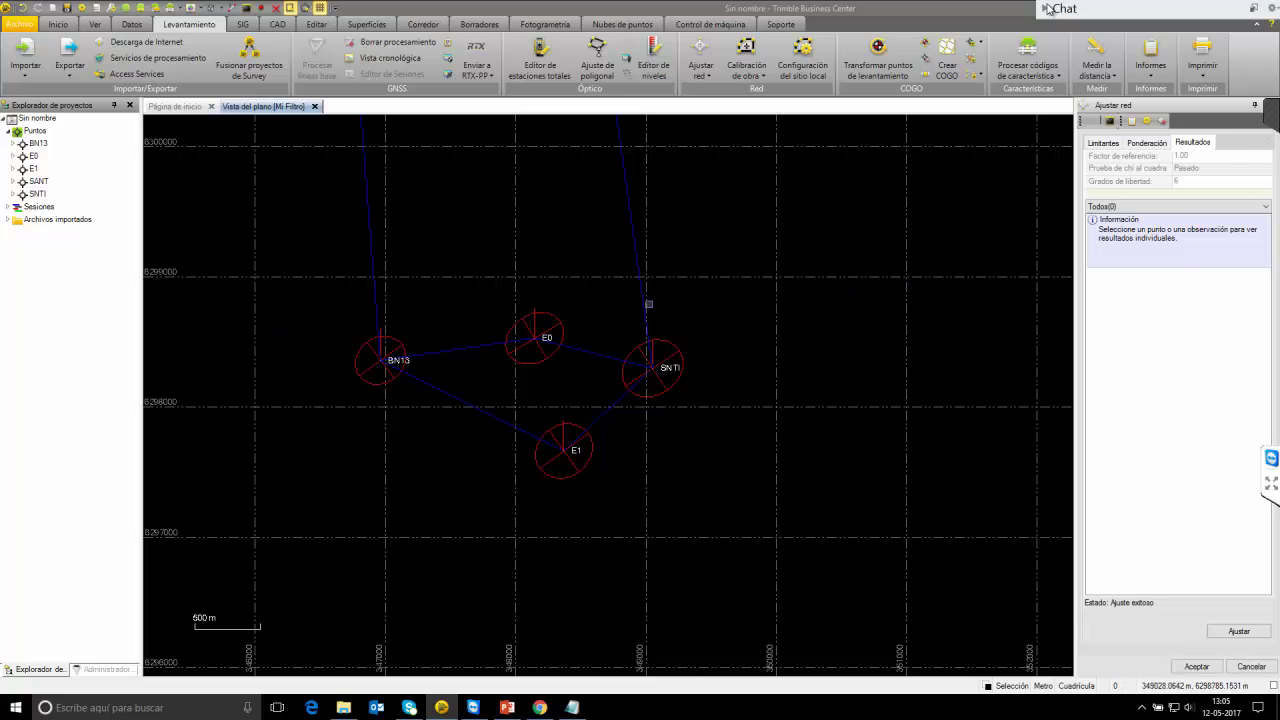
pyautogui.scroll(-2, 542, 345)
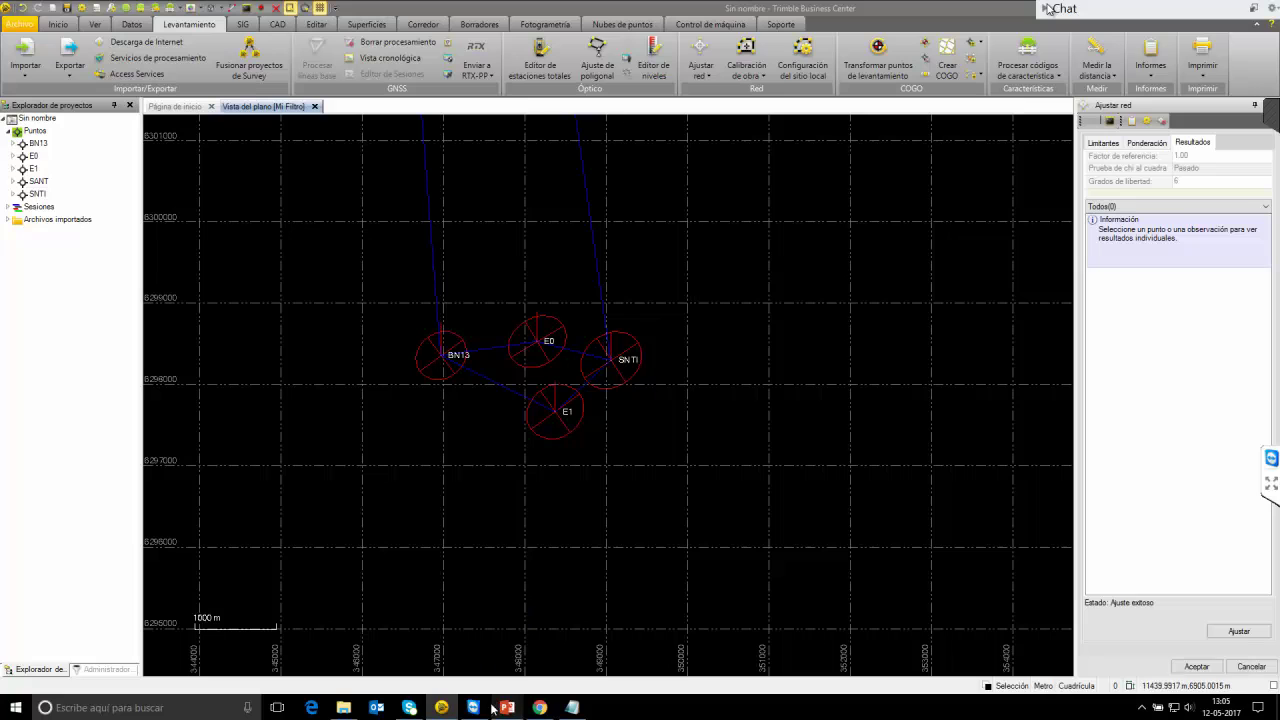
# Import estatico vic.job from red mixta, keeping the existing coordinate system and adjustment.
pyautogui.click(343, 707)
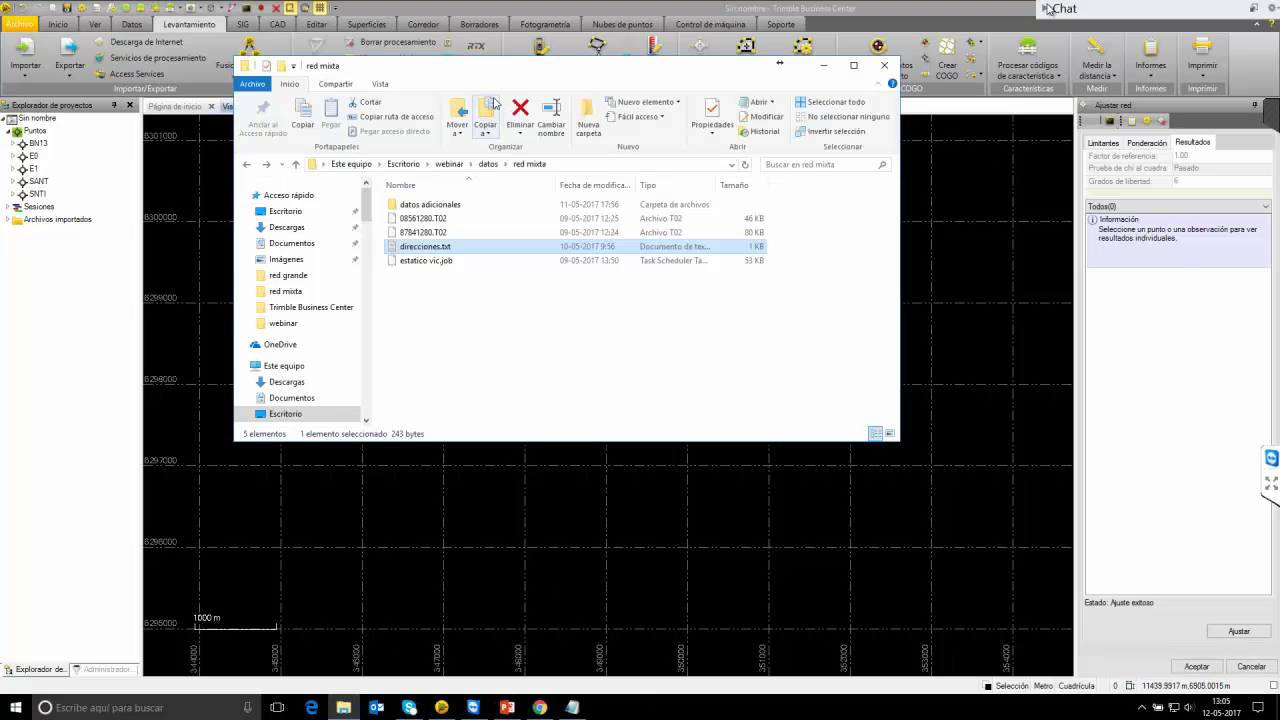
pyautogui.moveTo(515, 73); pyautogui.dragTo(938, 170)
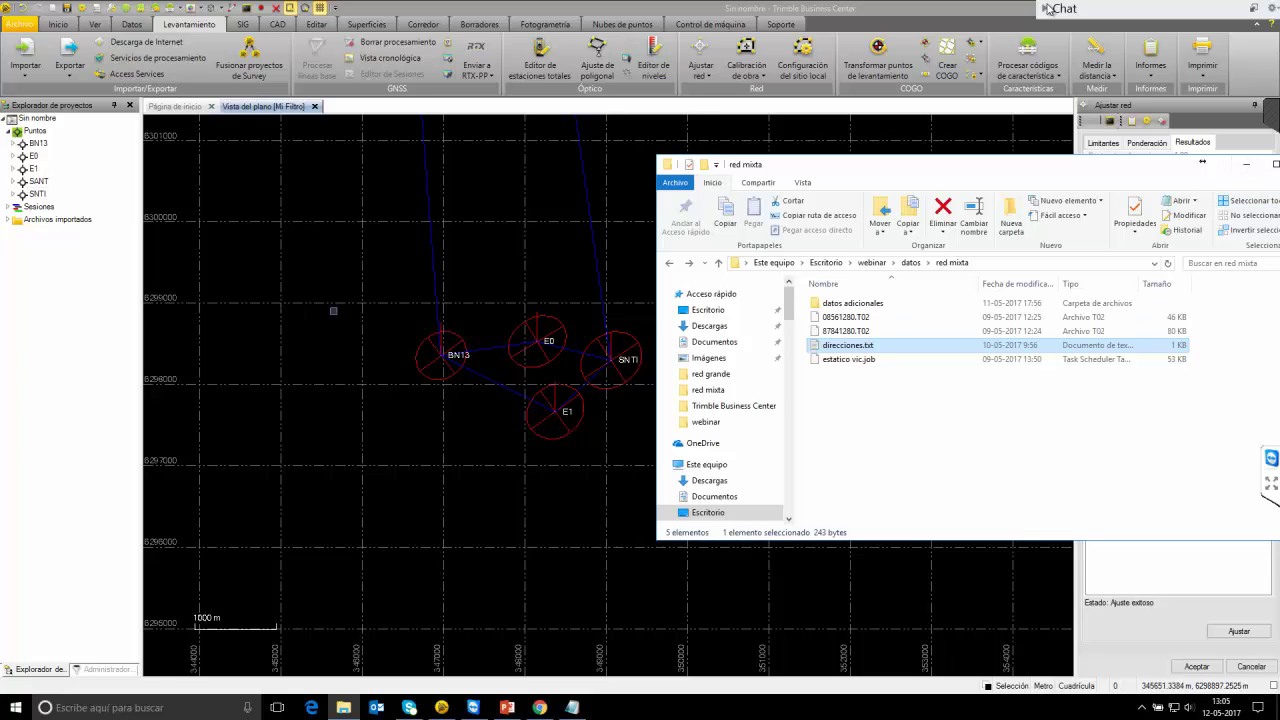
pyautogui.click(668, 264)
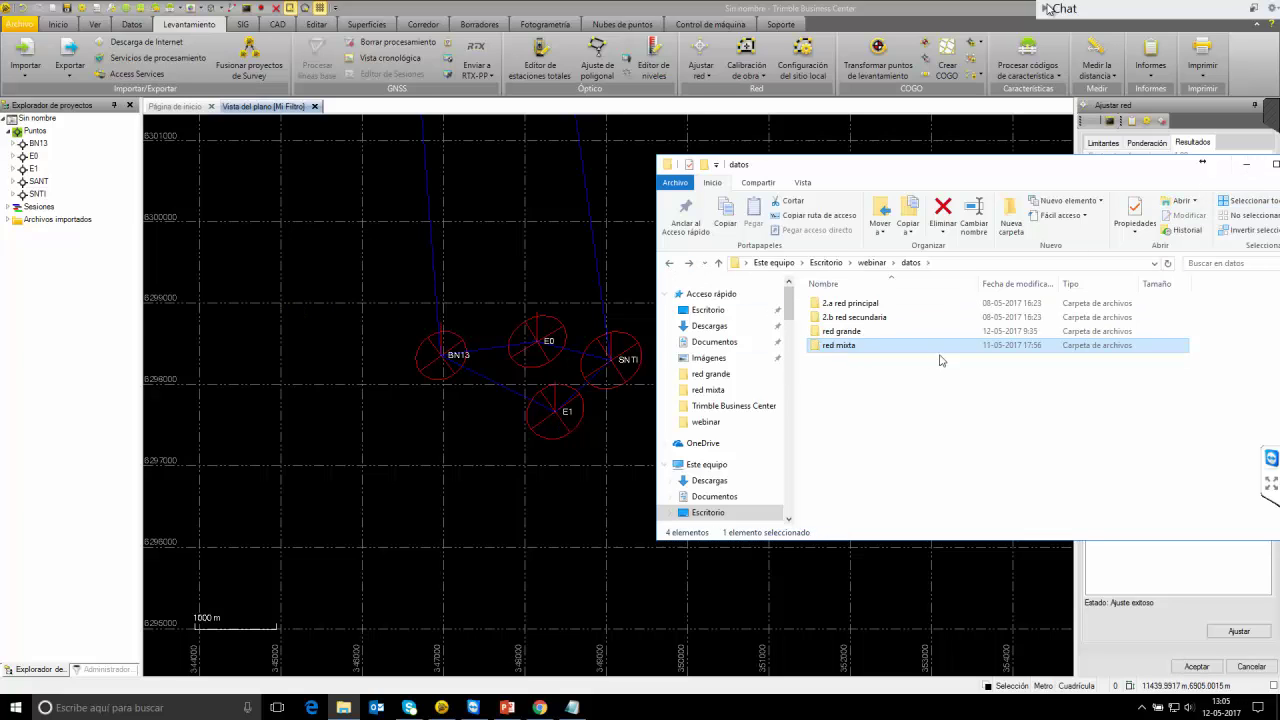
pyautogui.doubleClick(860, 349)
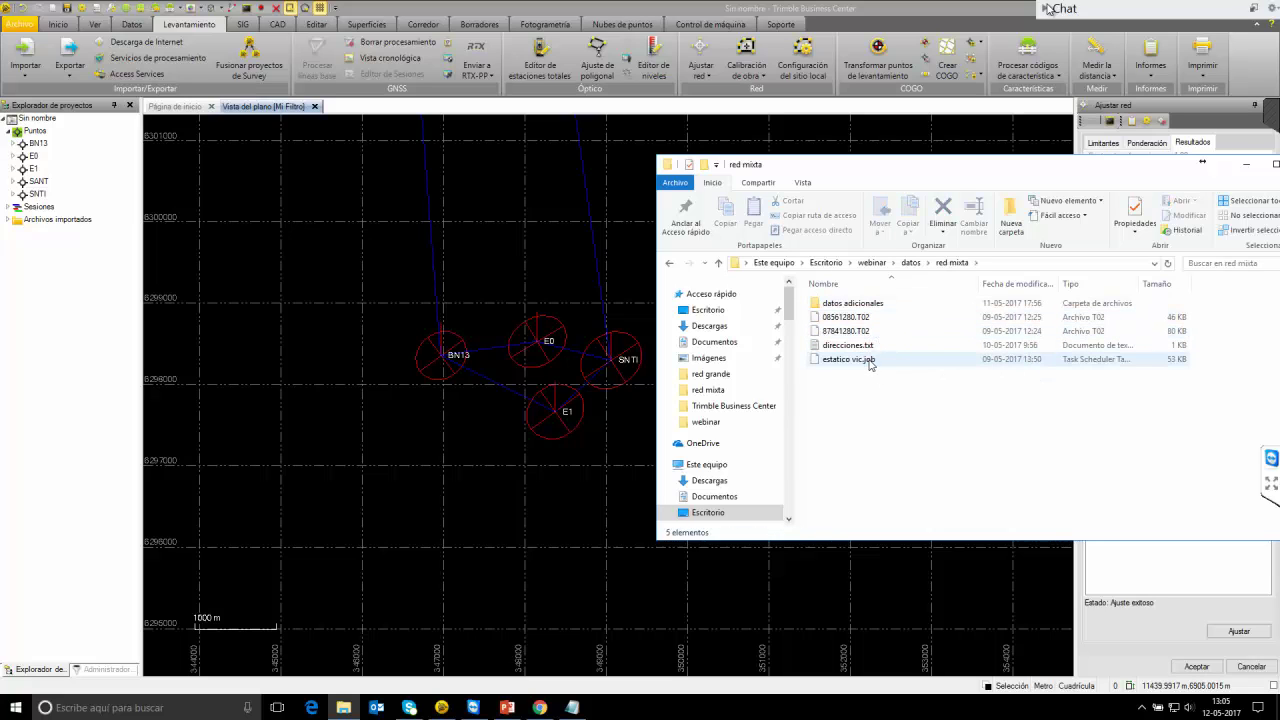
pyautogui.moveTo(870, 365); pyautogui.dragTo(504, 475)
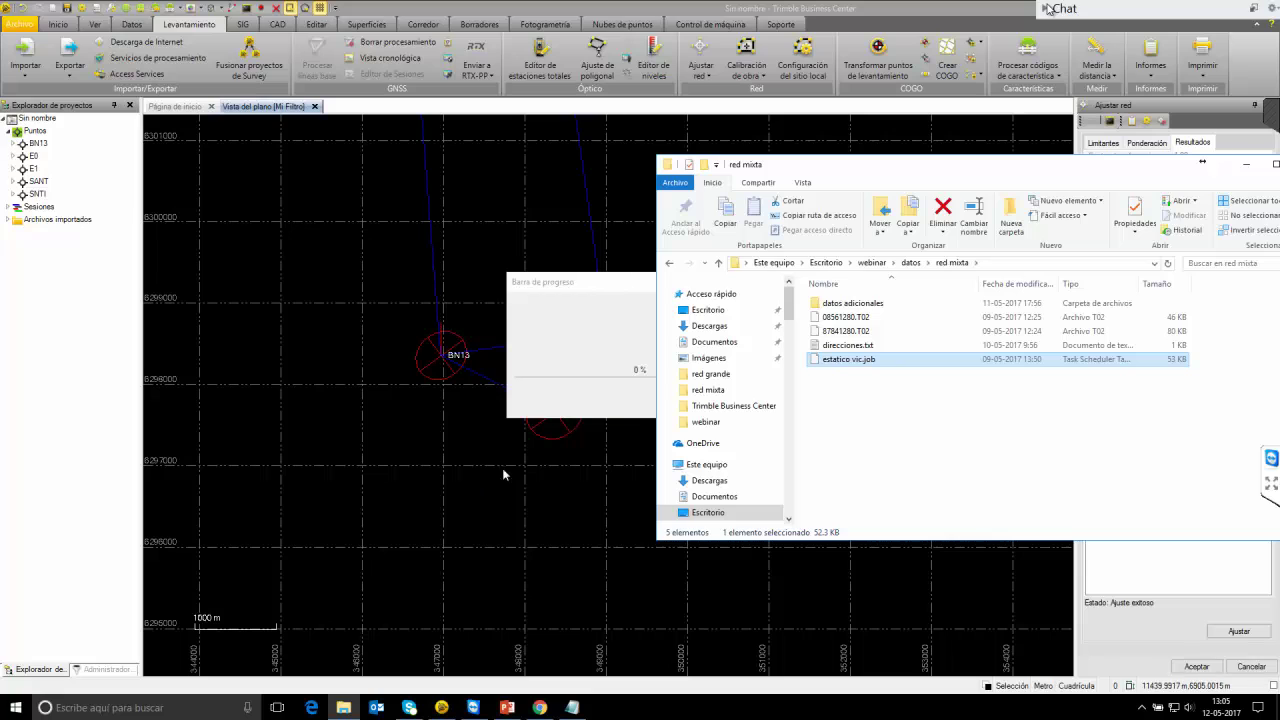
pyautogui.click(1246, 163)
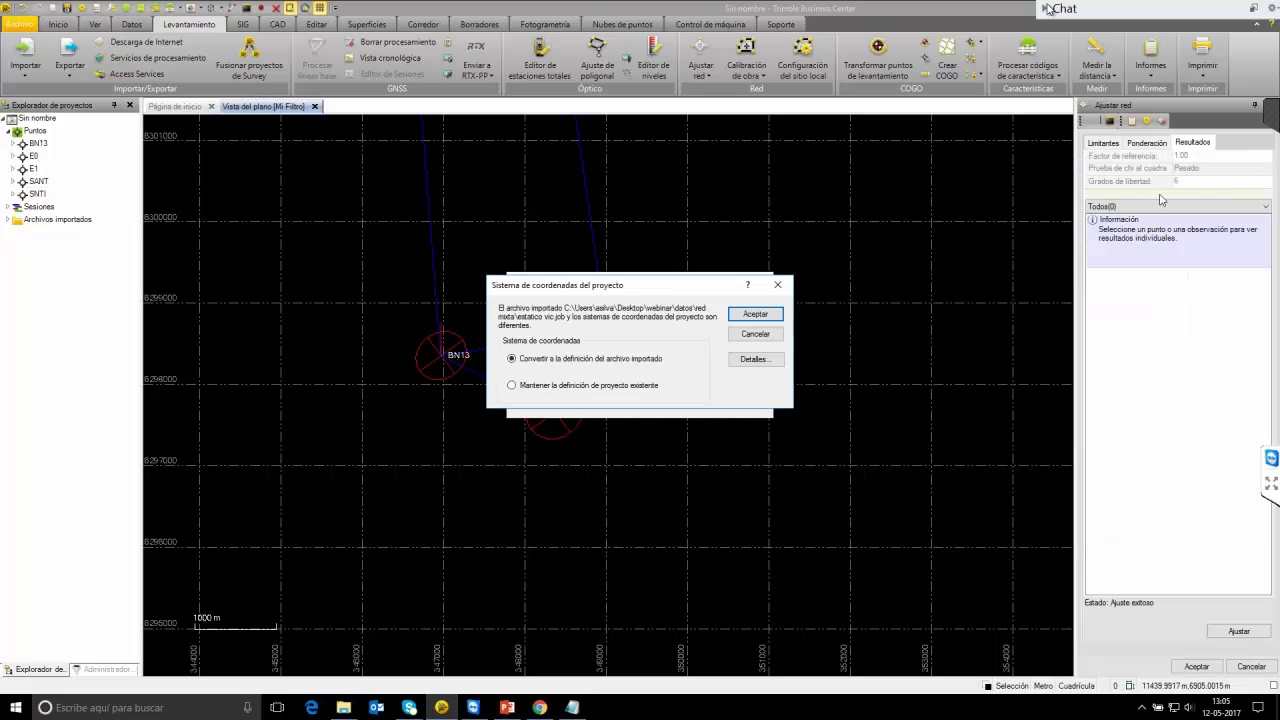
pyautogui.click(579, 386)
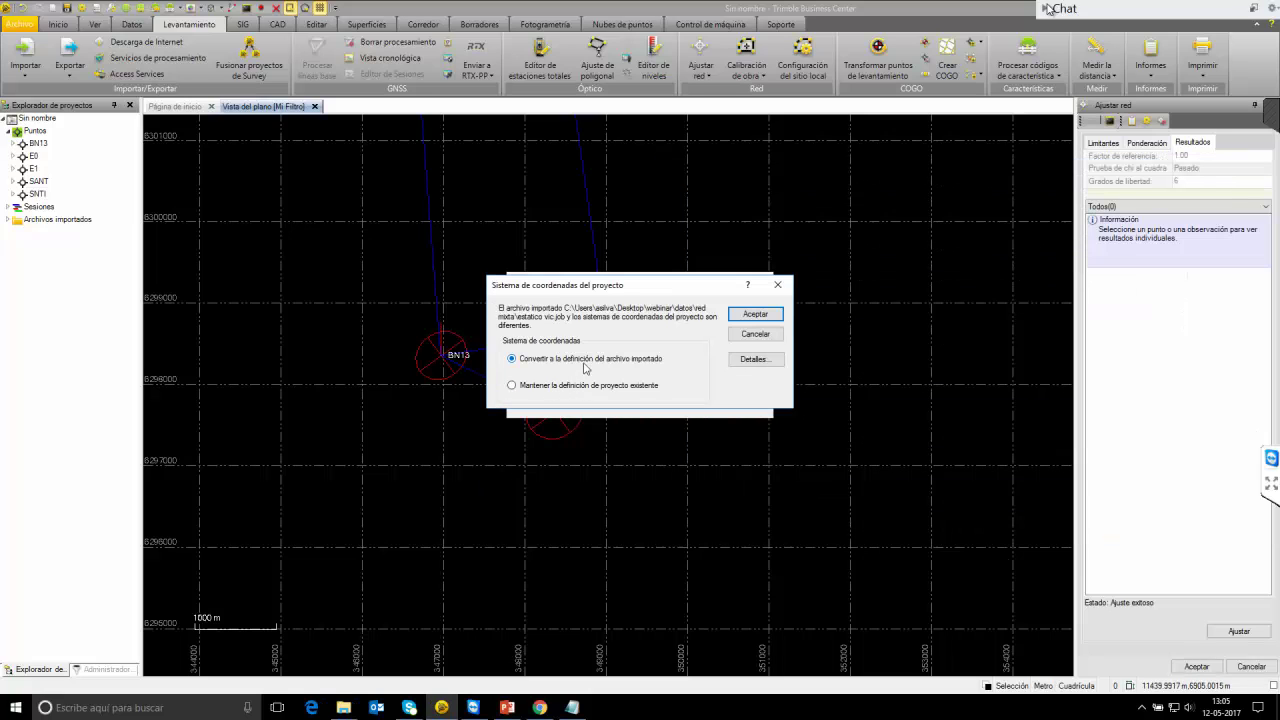
pyautogui.click(752, 315)
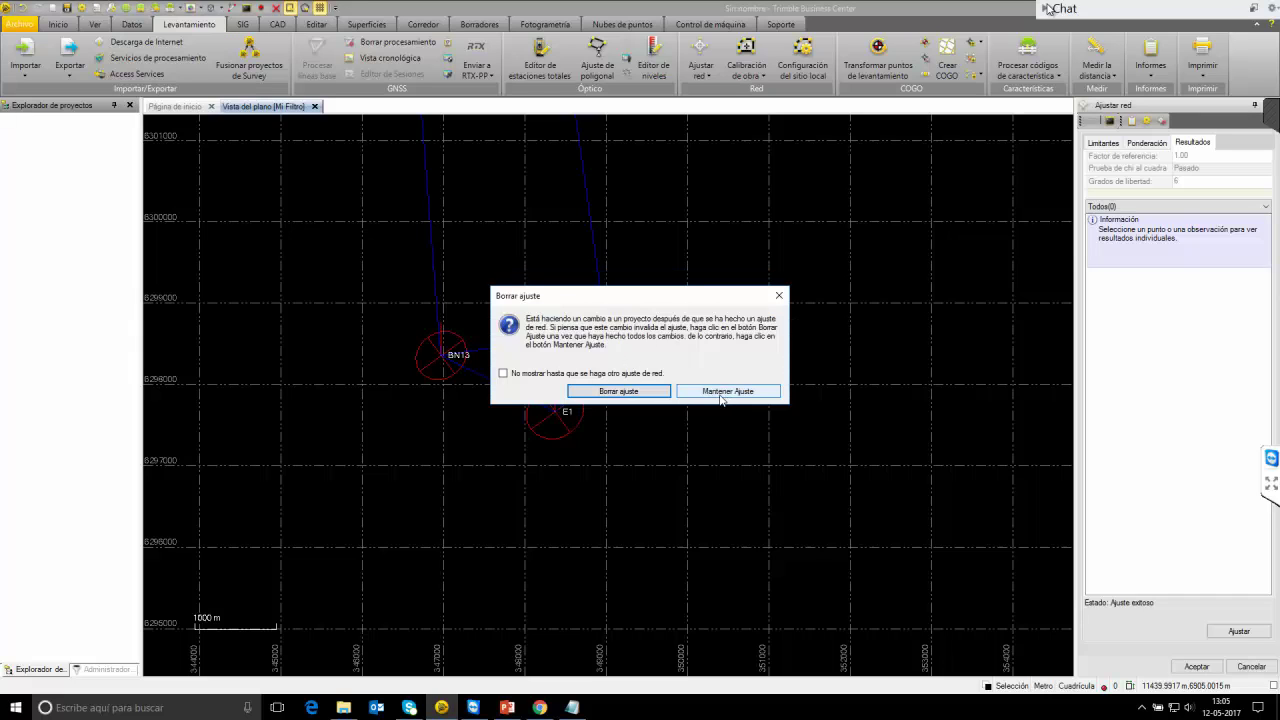
pyautogui.click(720, 394)
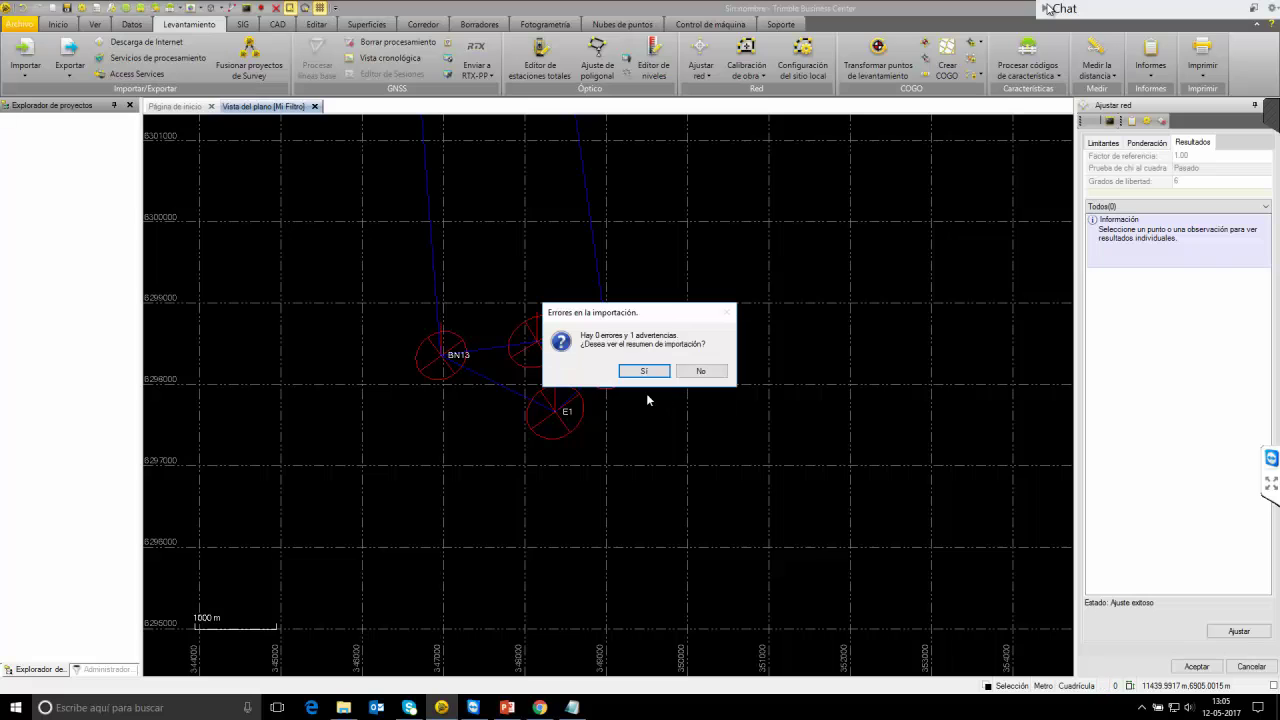
pyautogui.click(698, 372)
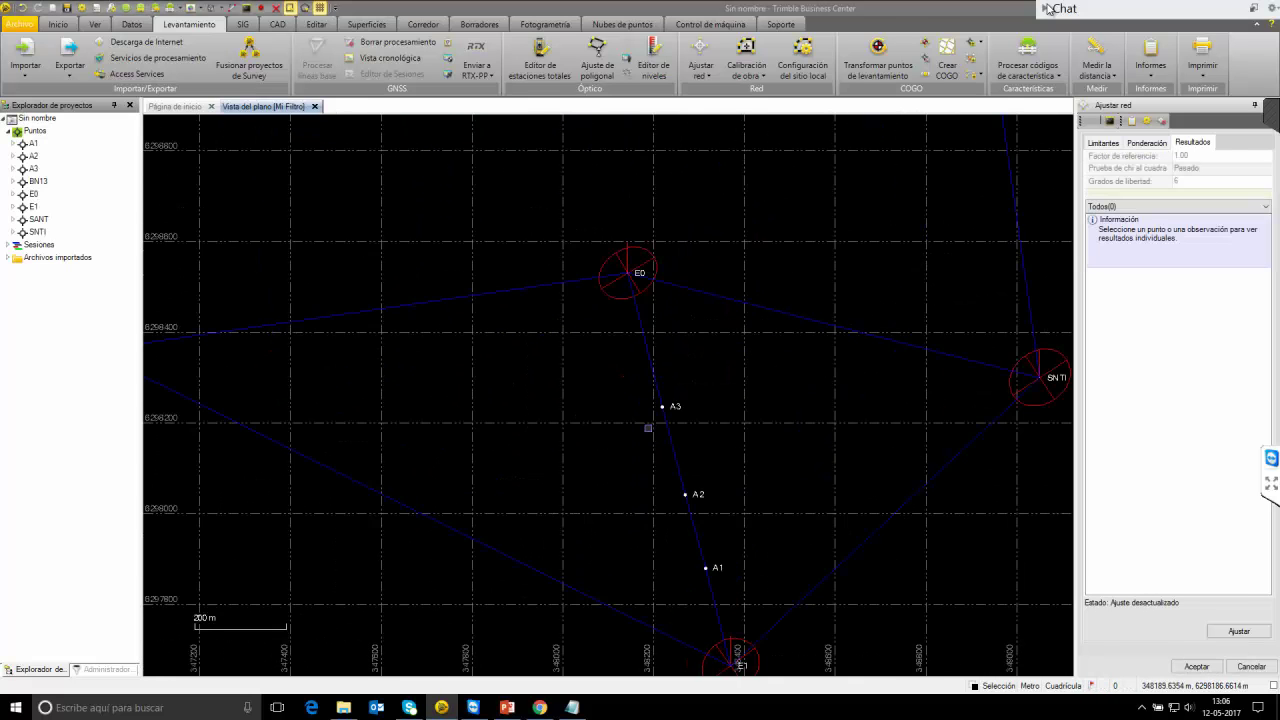
# Review the properties of the E0–A3 RTK vector, then deselect it and zoom out.
pyautogui.click(650, 351)
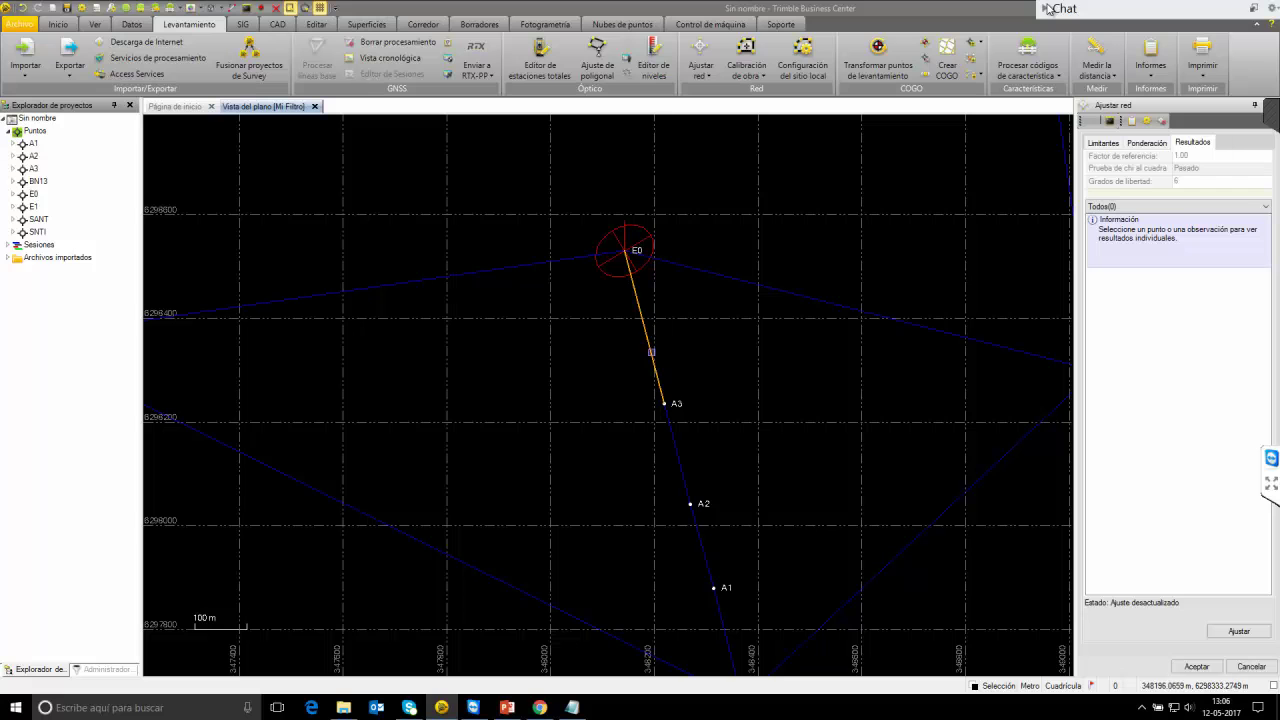
pyautogui.rightClick(652, 353)
pyautogui.click(698, 493)
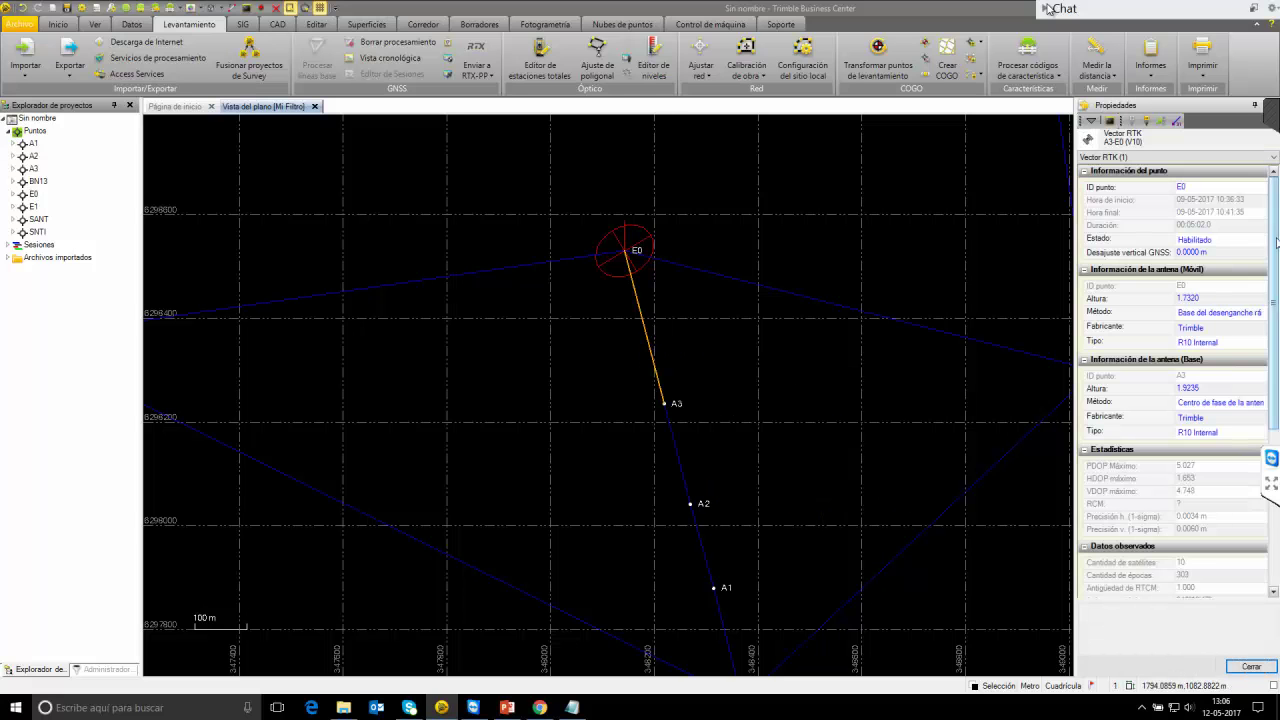
pyautogui.moveTo(1272, 300); pyautogui.dragTo(1272, 423)
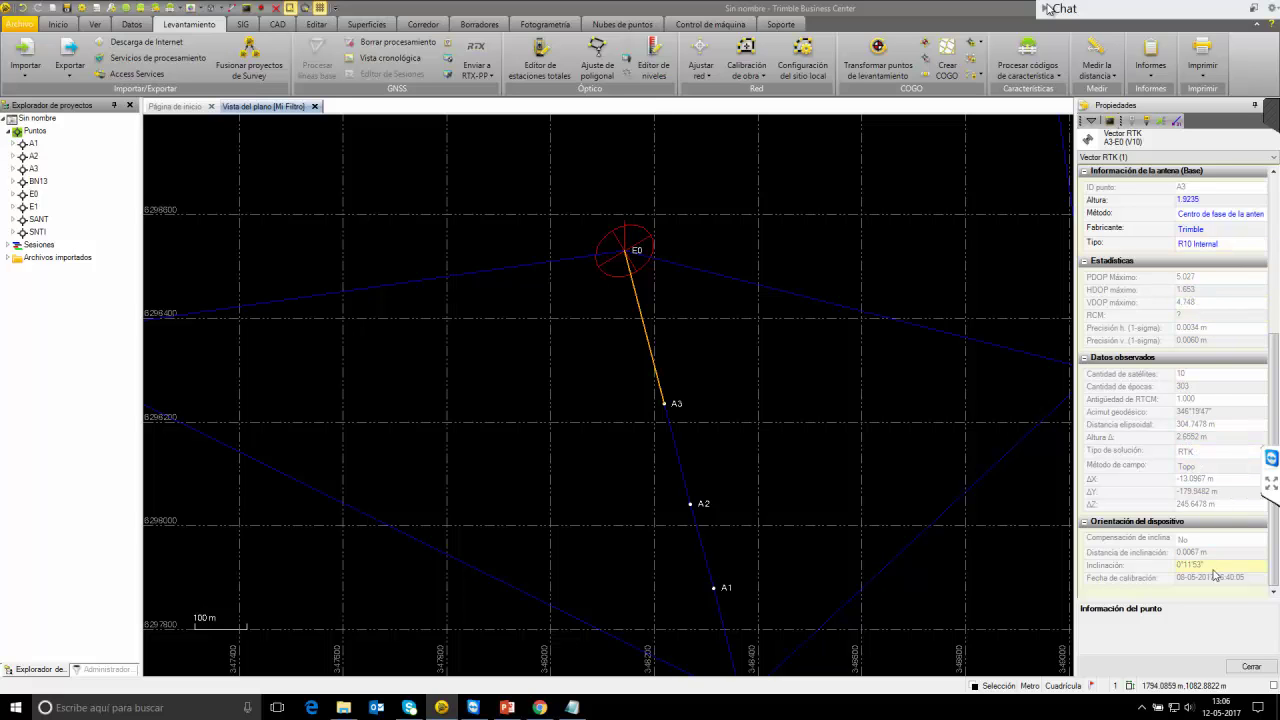
pyautogui.scroll(5, 1274, 428)
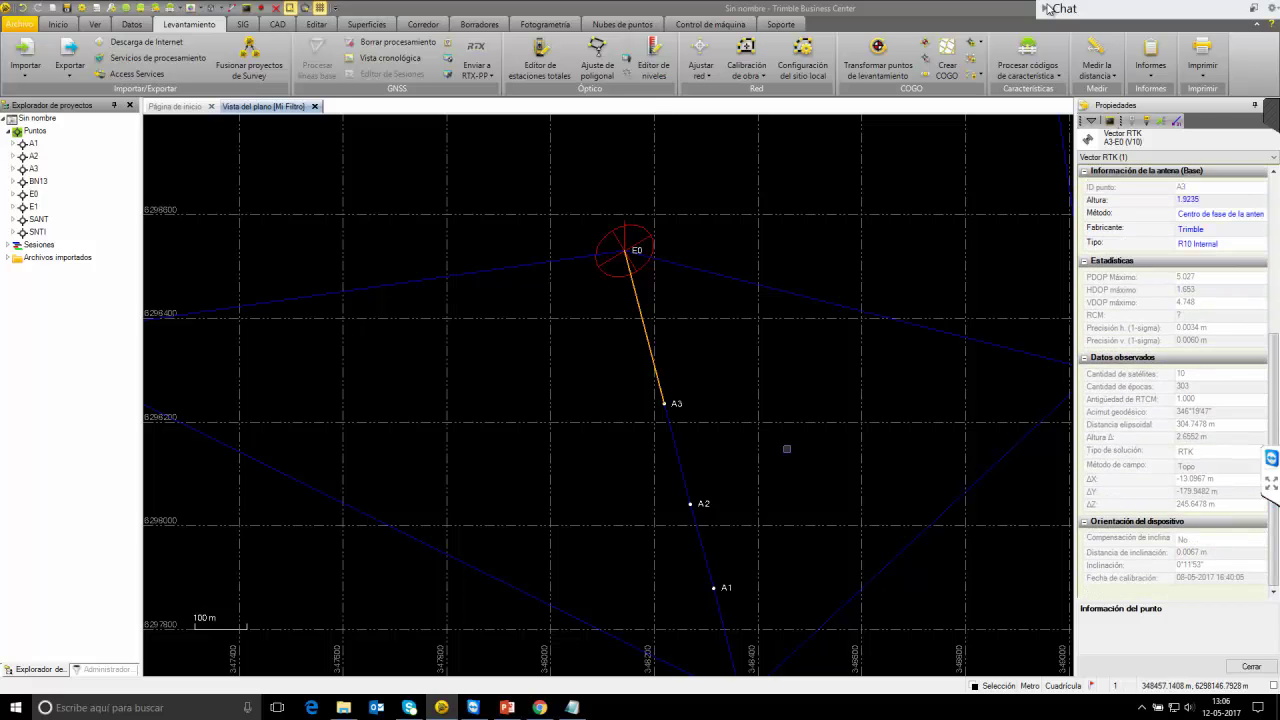
pyautogui.click(720, 400)
pyautogui.scroll(-2, 679, 300)
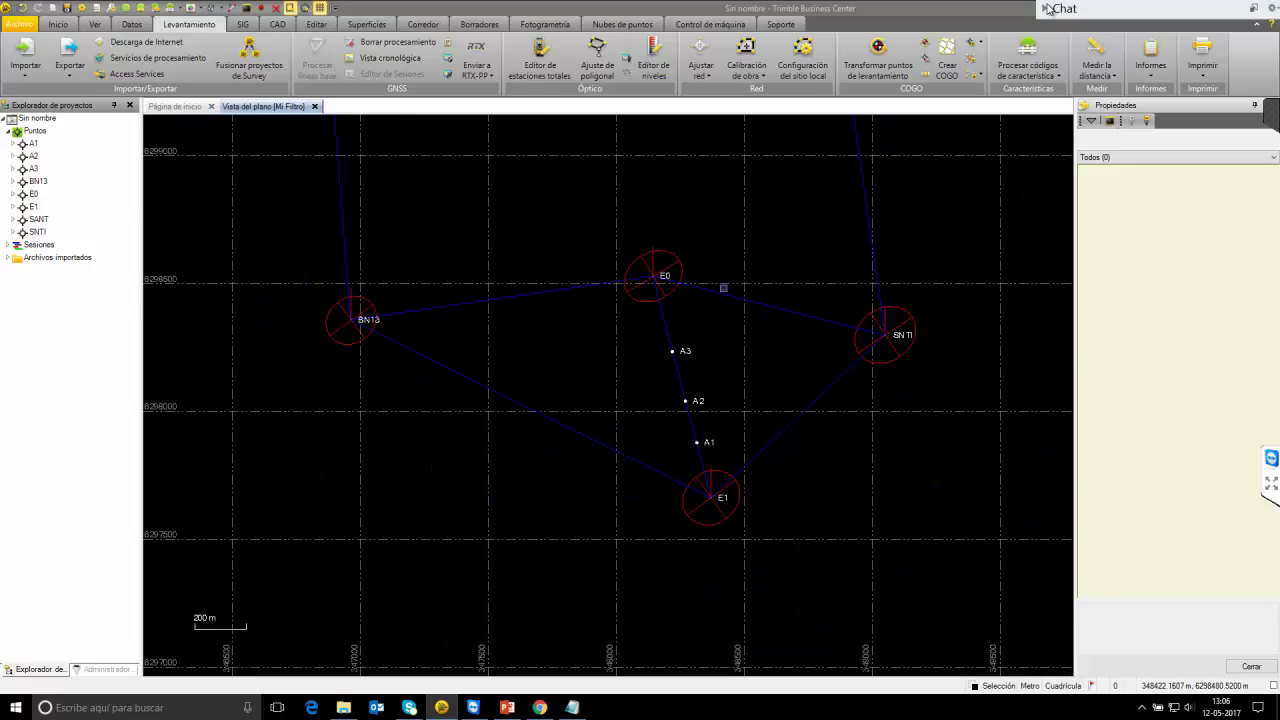
pyautogui.click(701, 72)
# Clear the previous adjustment results and run the network adjustment again.
pyautogui.click(742, 93)
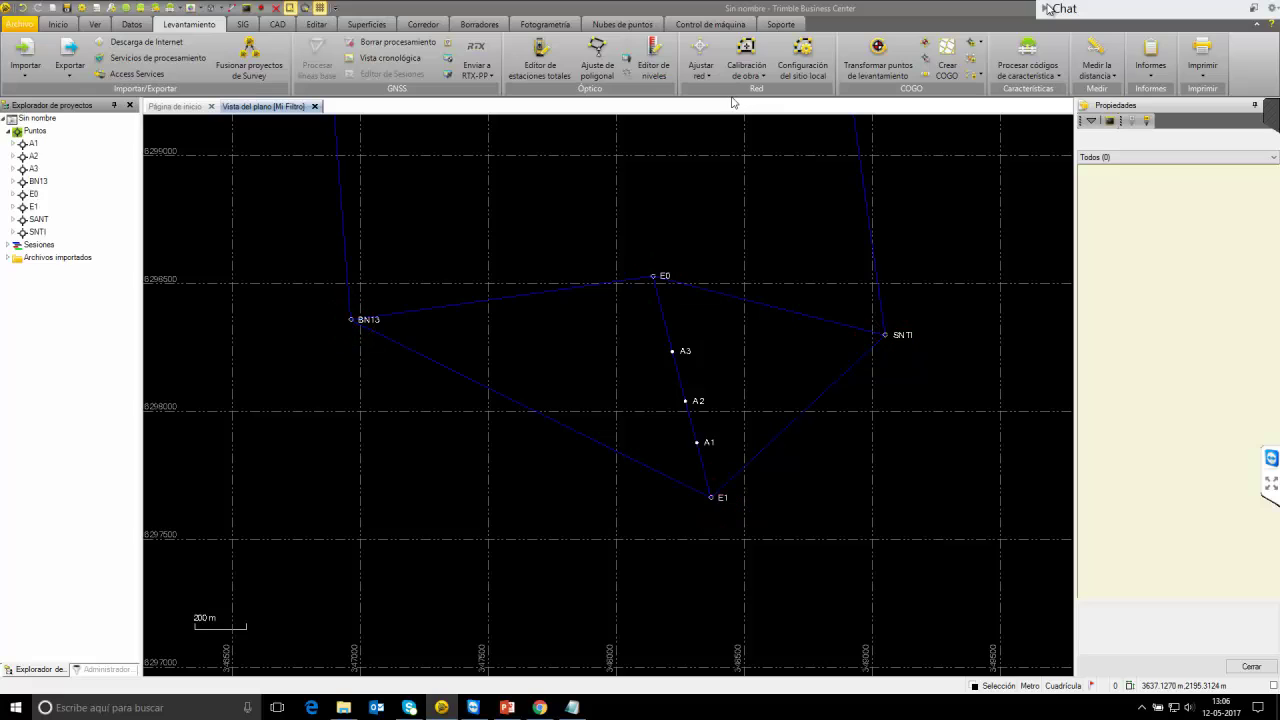
pyautogui.click(701, 50)
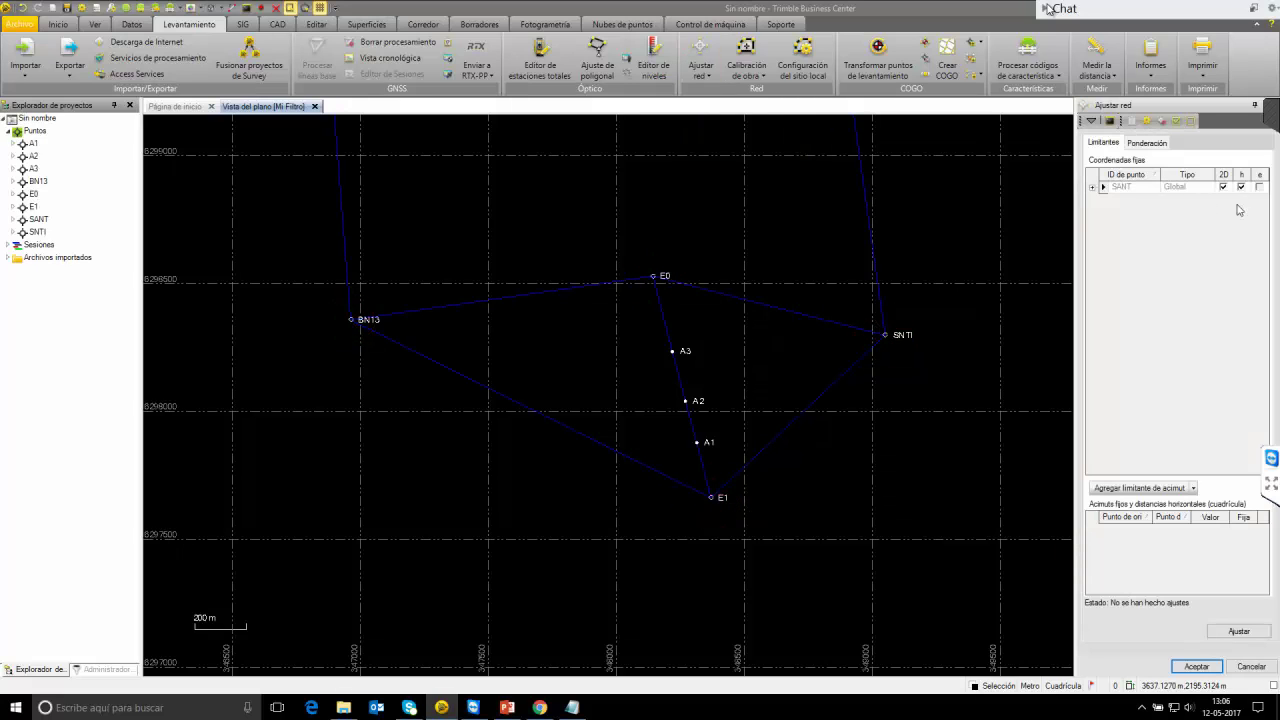
pyautogui.click(1237, 632)
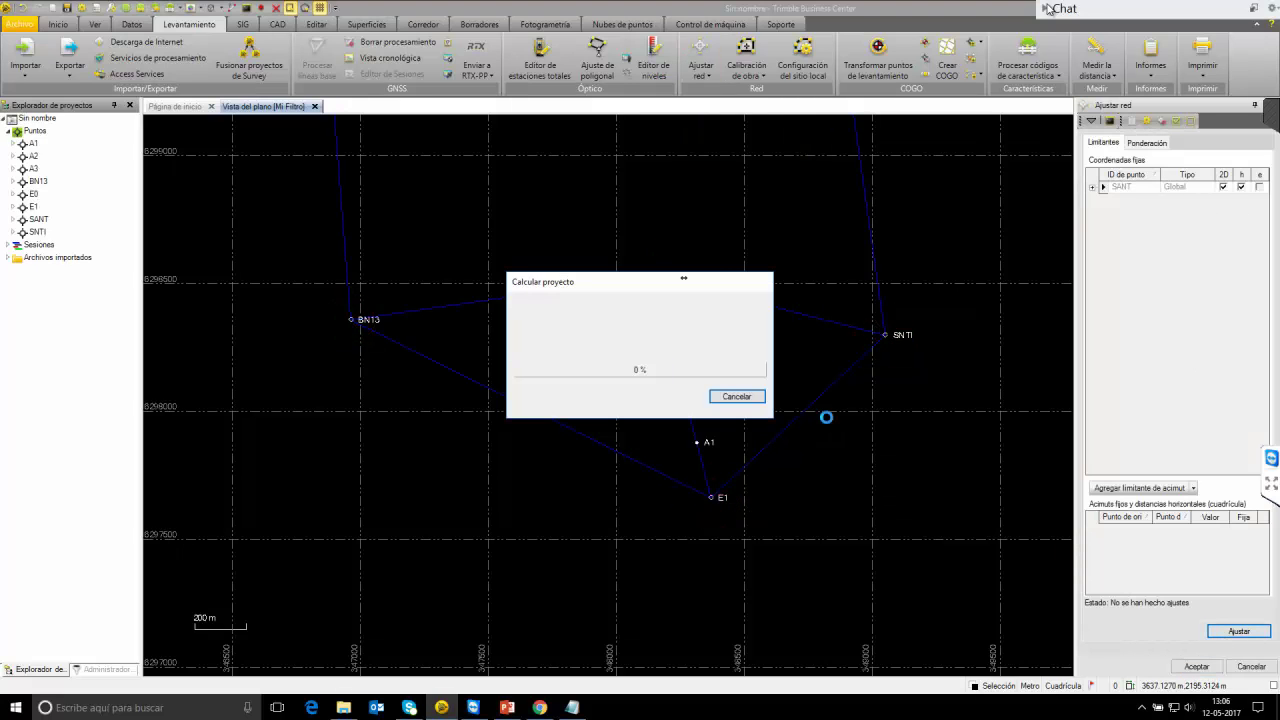
# Apply weighting scalars 1.74 (postprocessed) and 1.32 (RTK), rerun and accept the adjustment.
pyautogui.click(1147, 143)
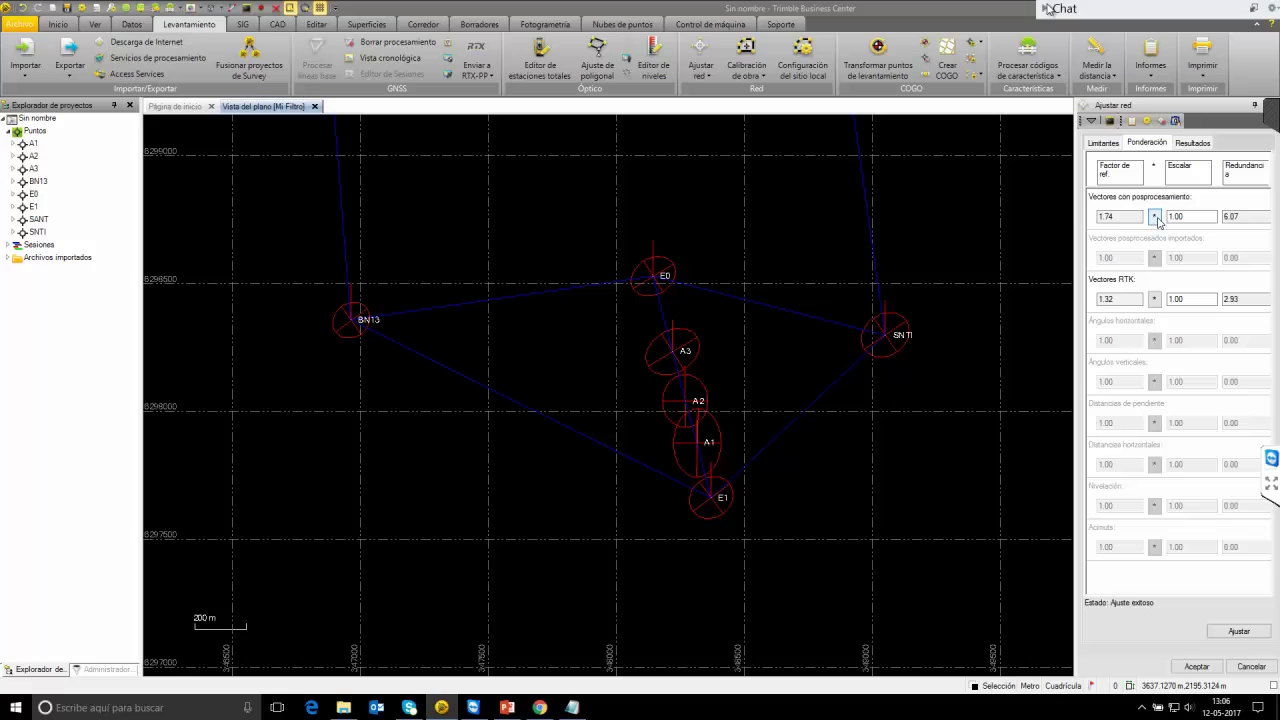
pyautogui.click(1154, 216)
pyautogui.click(1155, 299)
pyautogui.click(1237, 632)
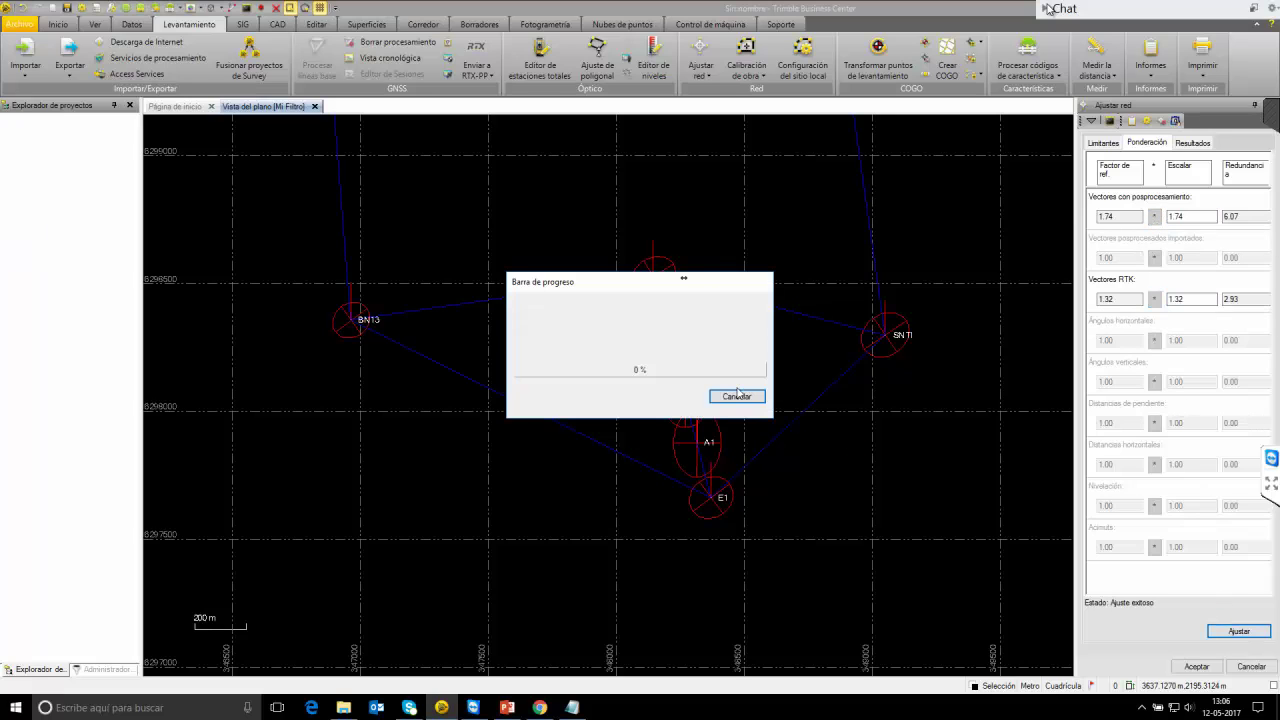
pyautogui.click(1183, 145)
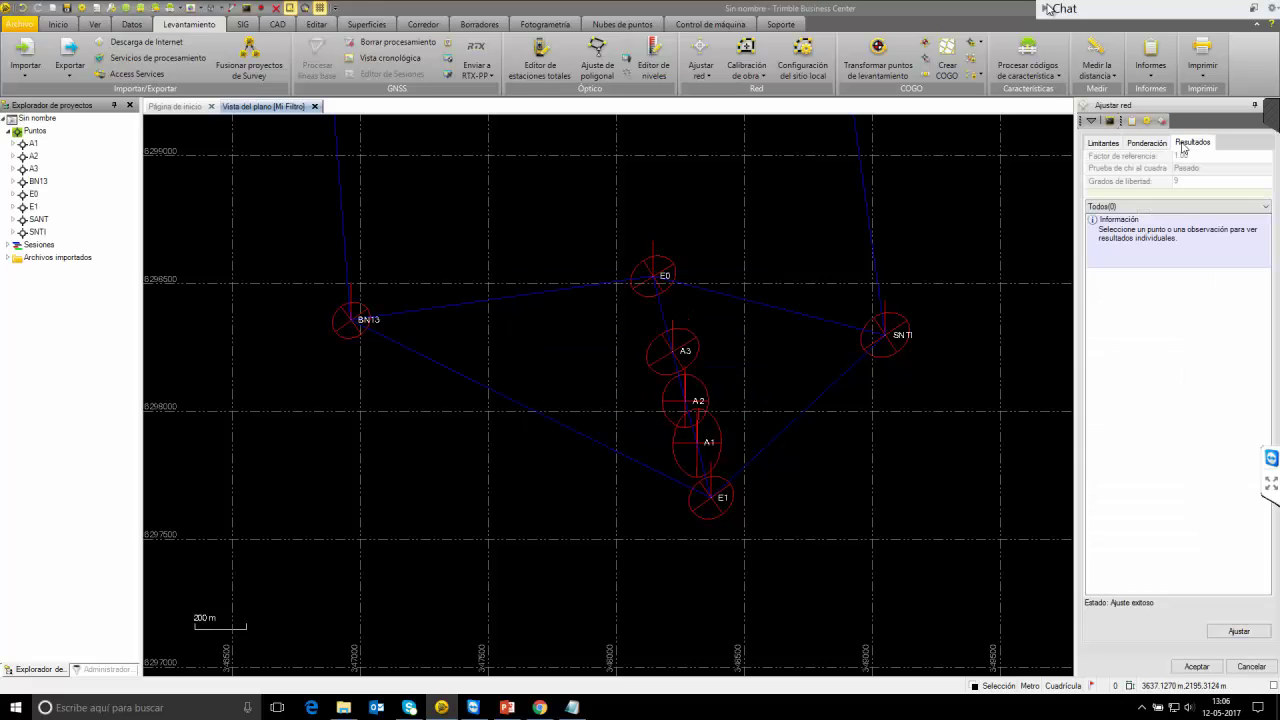
pyautogui.click(1196, 666)
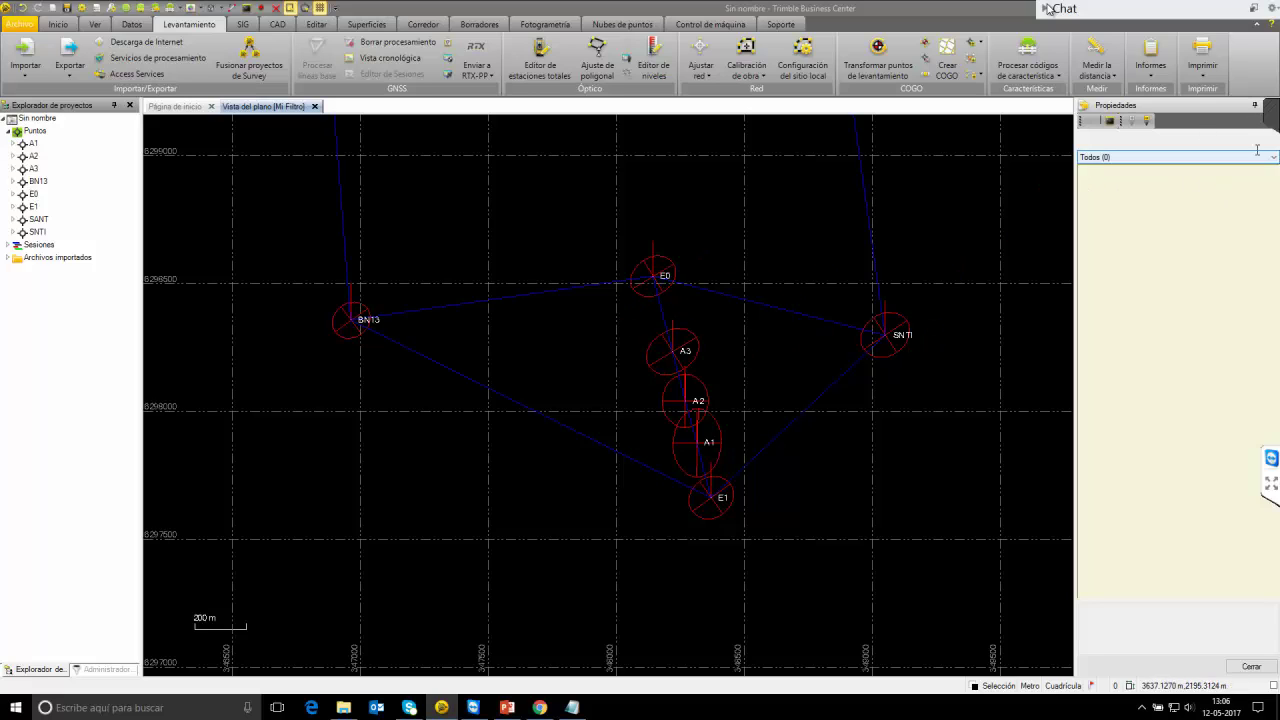
# Close the Properties panel and zoom out to see error ellipses around A1–A3.
pyautogui.moveTo(1196, 111); pyautogui.dragTo(895, 212)
pyautogui.click(1079, 207)
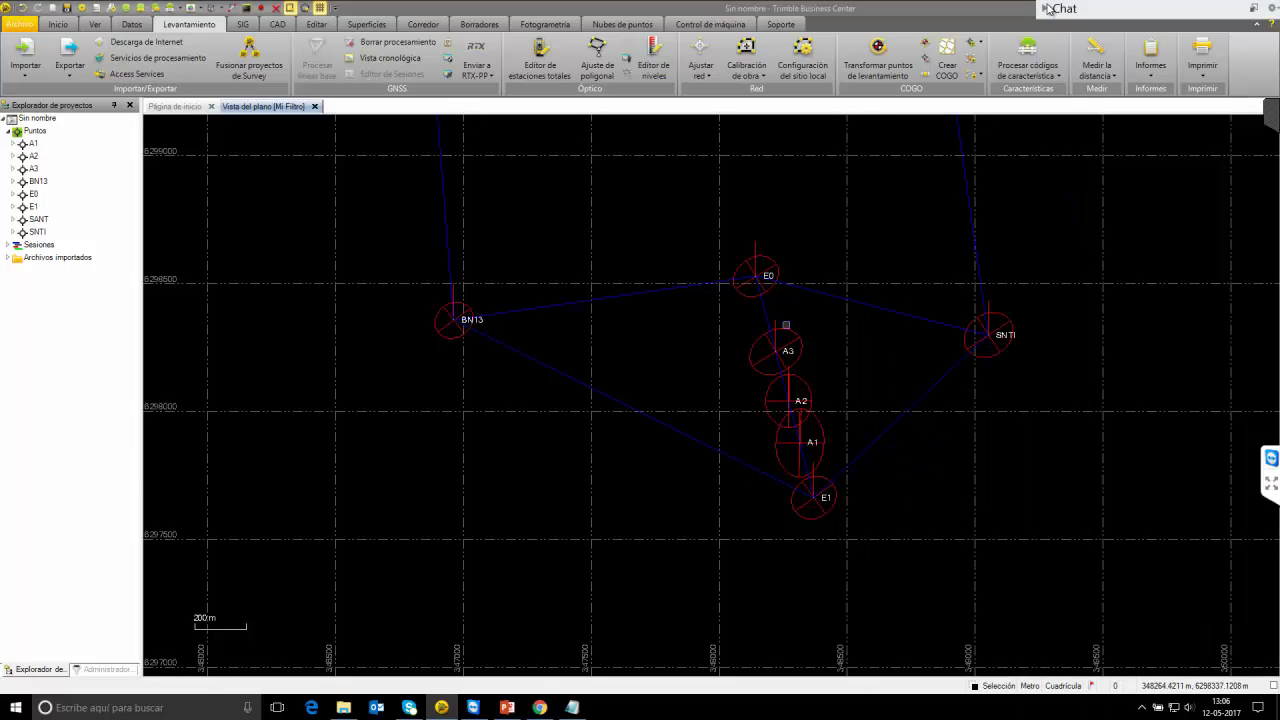
pyautogui.scroll(-5, 786, 325)
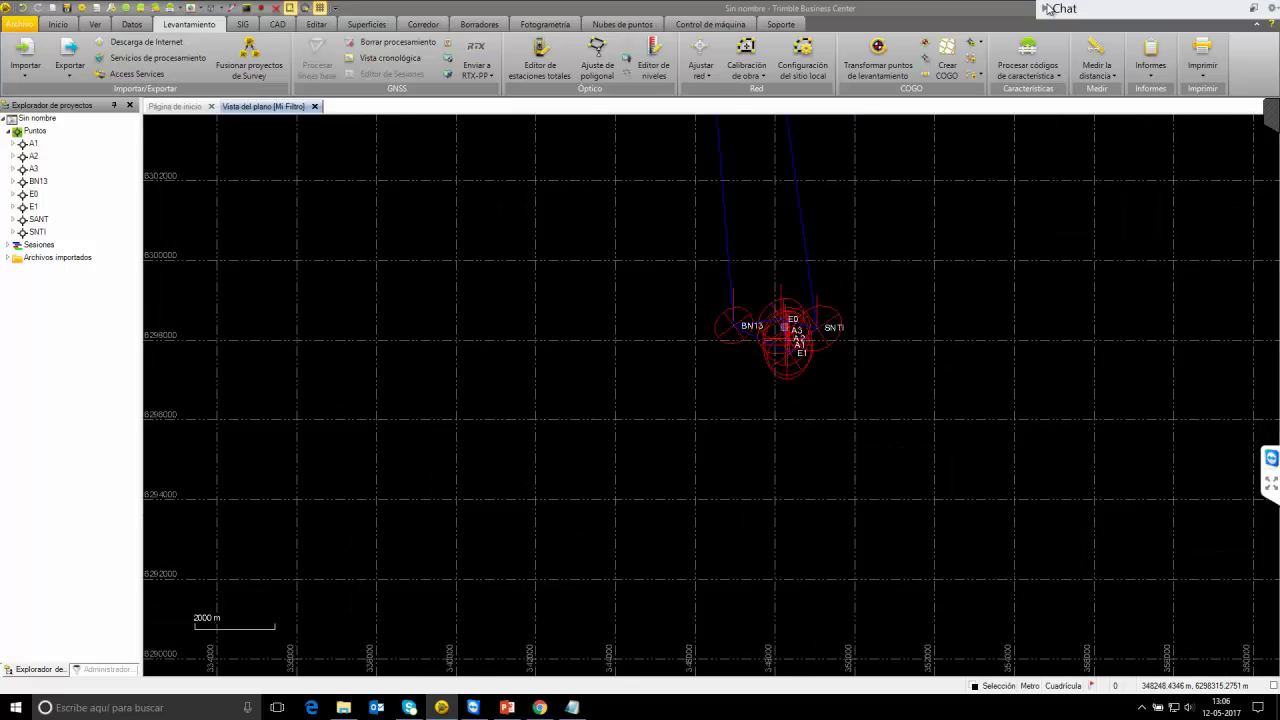
# Open the network adjustment report and scroll down to the adjusted geodetic and ECEF coordinate tables.
pyautogui.click(1168, 46)
pyautogui.click(1156, 150)
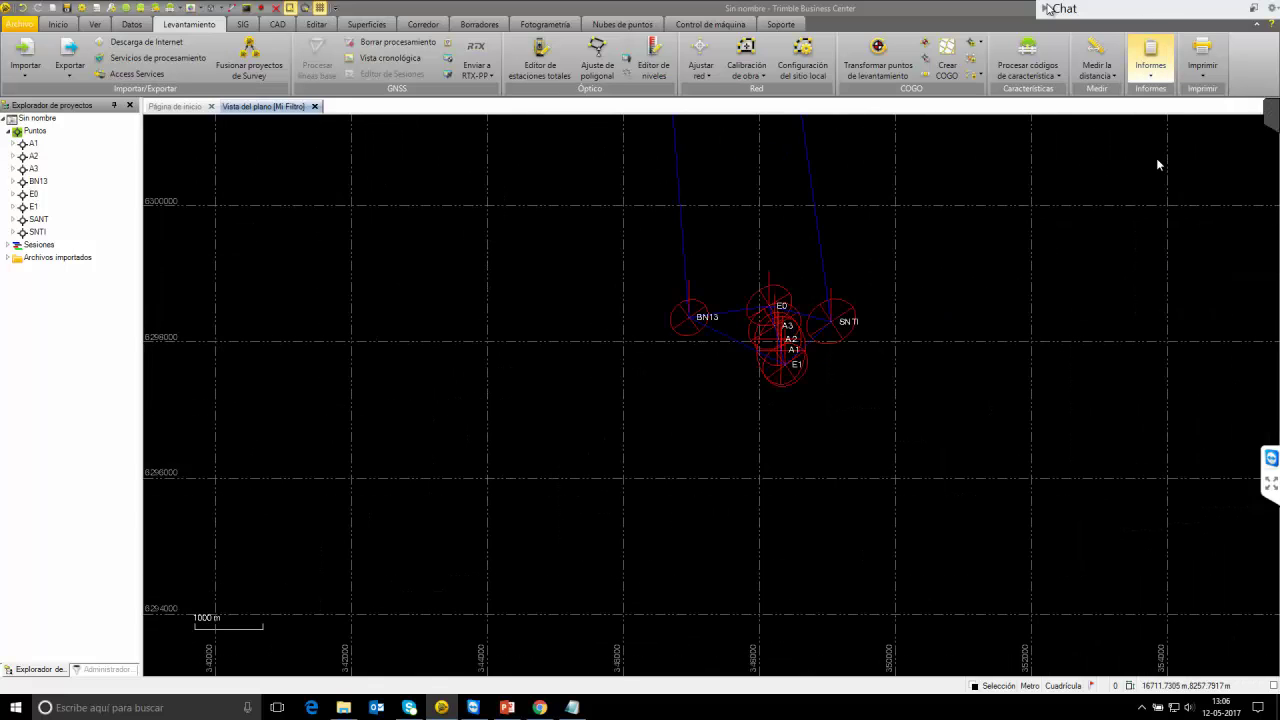
pyautogui.scroll(-7, 551, 397)
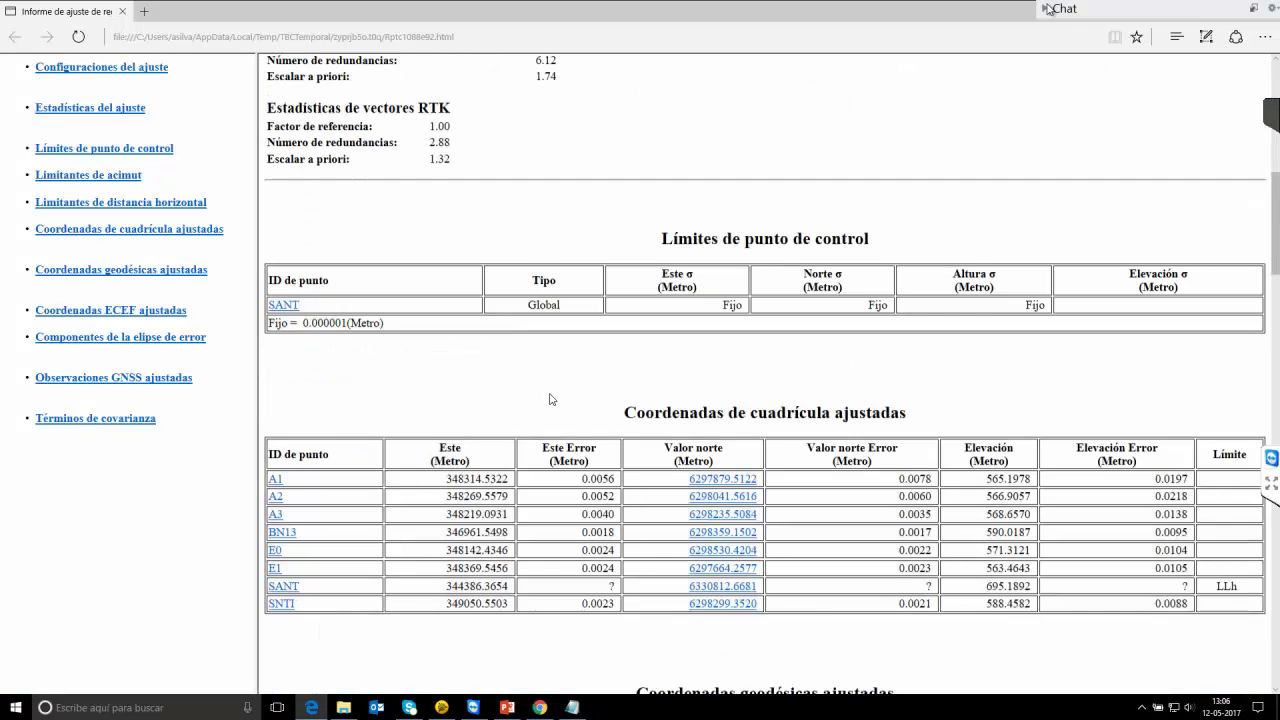
pyautogui.scroll(-2, 656, 401)
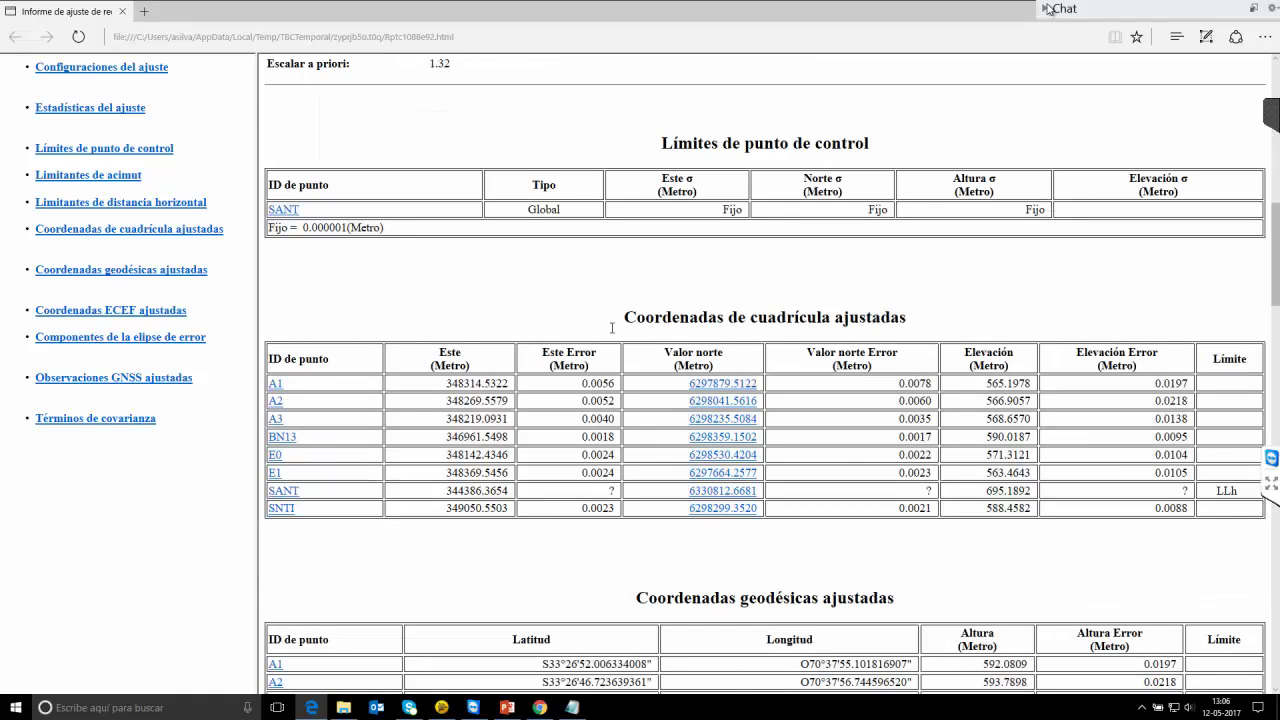
pyautogui.scroll(-2, 611, 312)
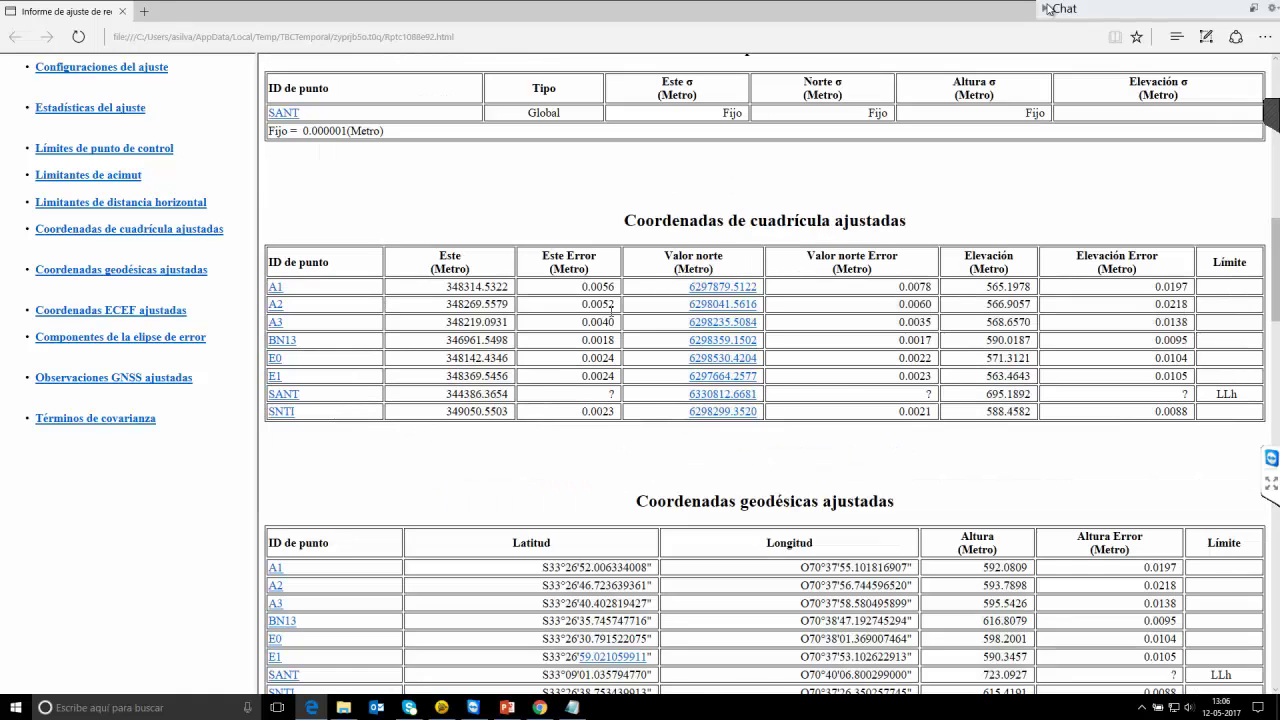
pyautogui.scroll(-2, 611, 312)
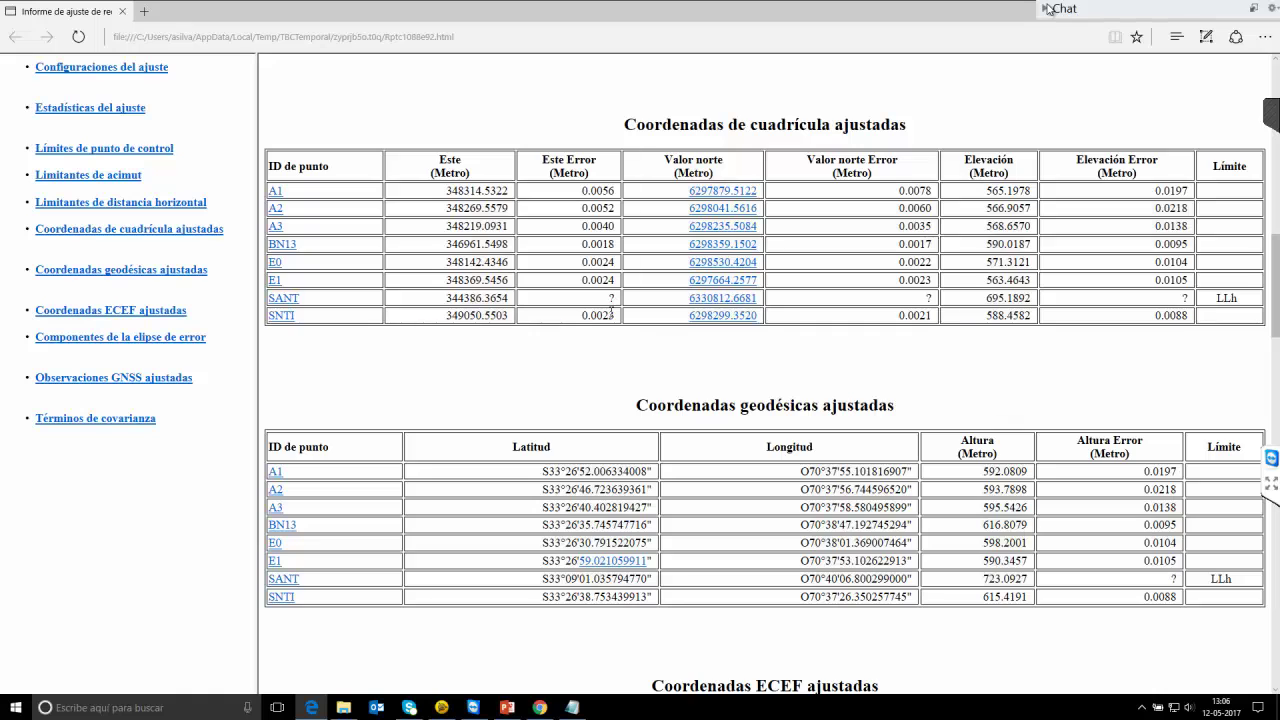
pyautogui.scroll(-2, 611, 312)
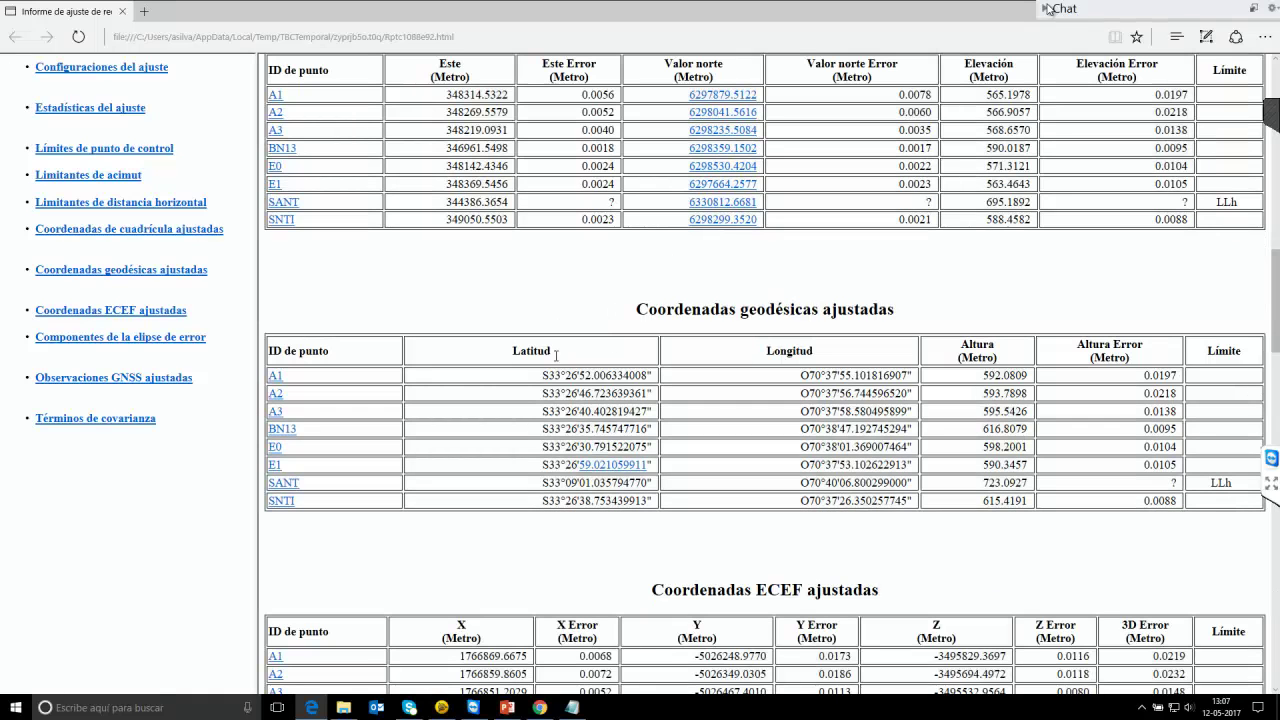
pyautogui.scroll(-4, 1257, 22)
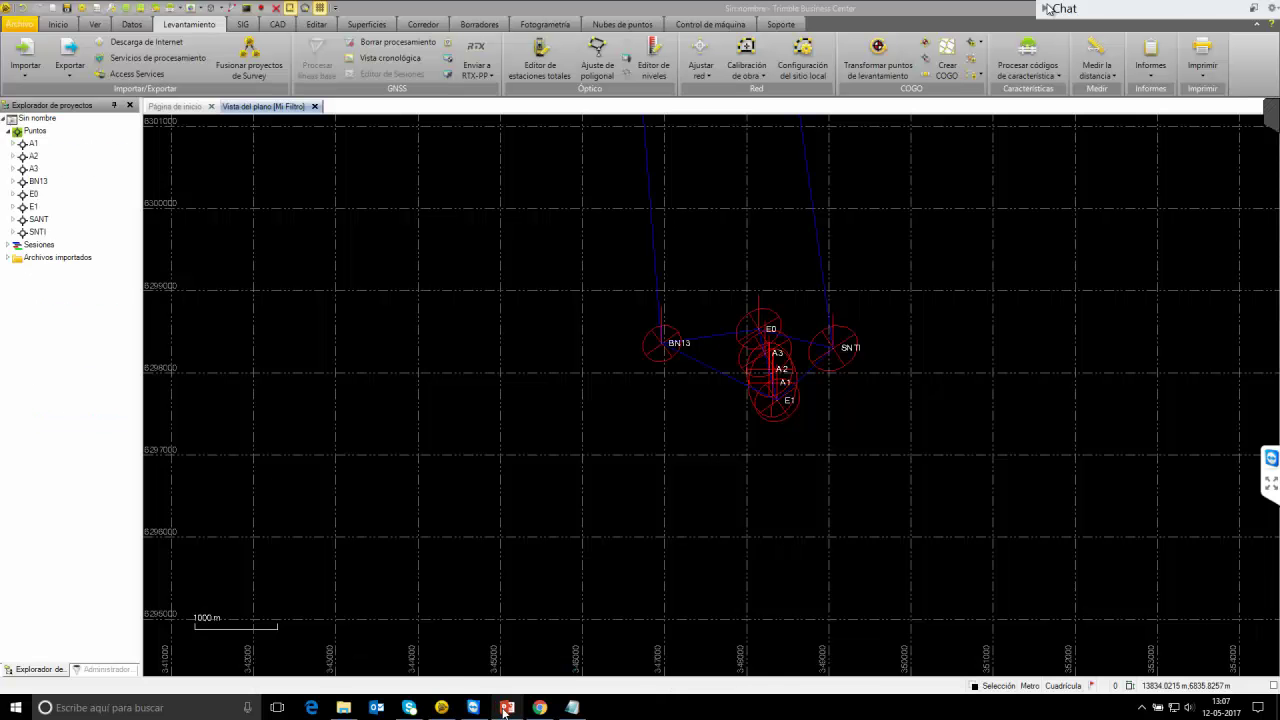
# Present the ¿Preguntas? slide (slide 28) full screen.
pyautogui.moveTo(507, 707)
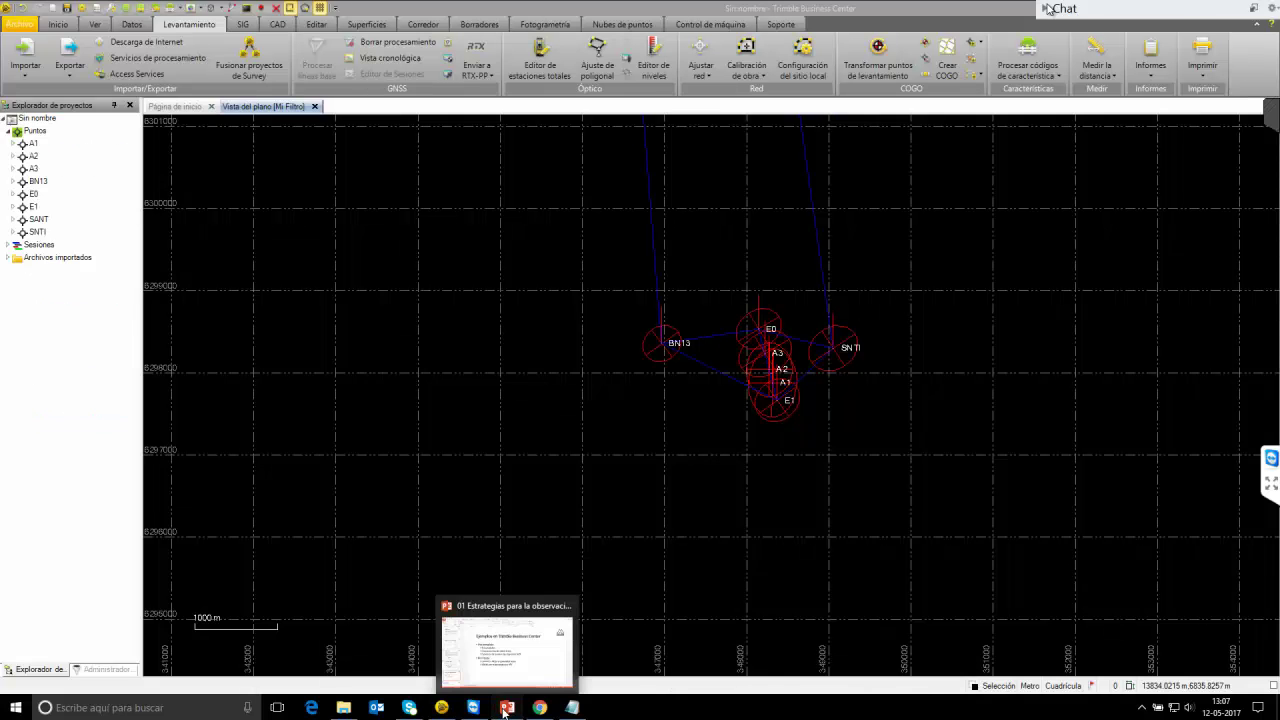
pyautogui.click(539, 643)
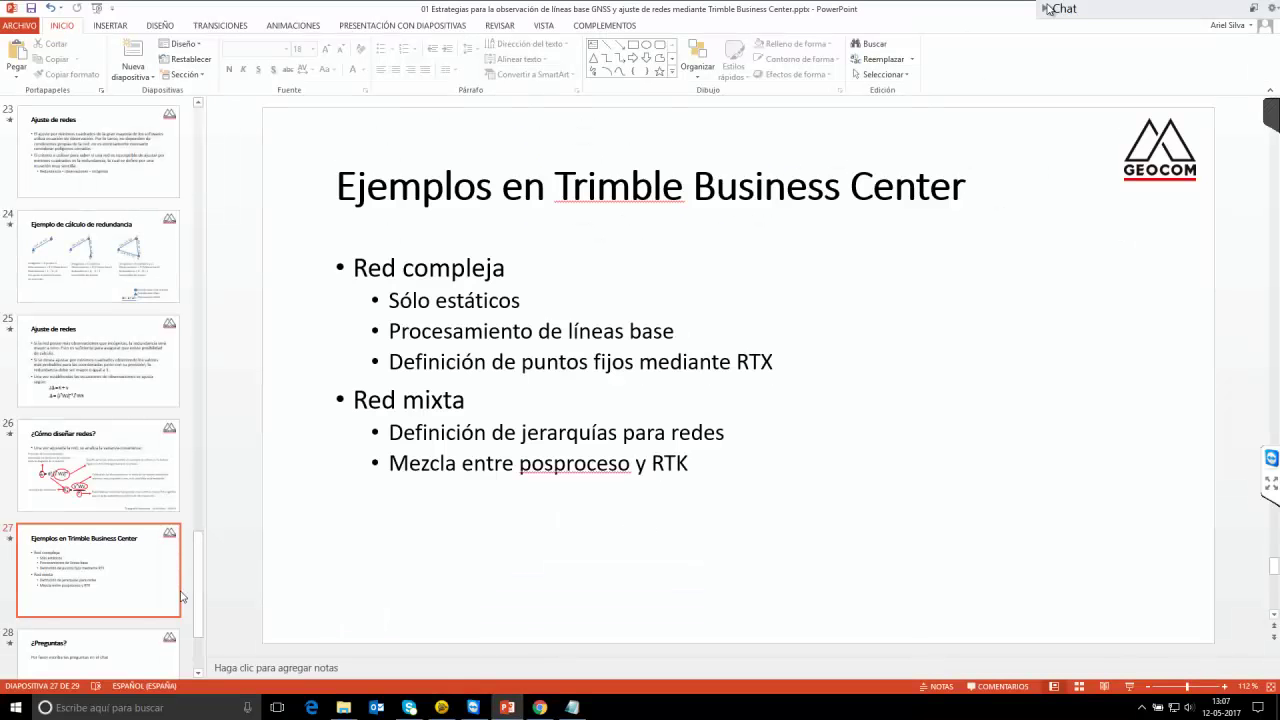
pyautogui.click(136, 638)
pyautogui.click(1130, 688)
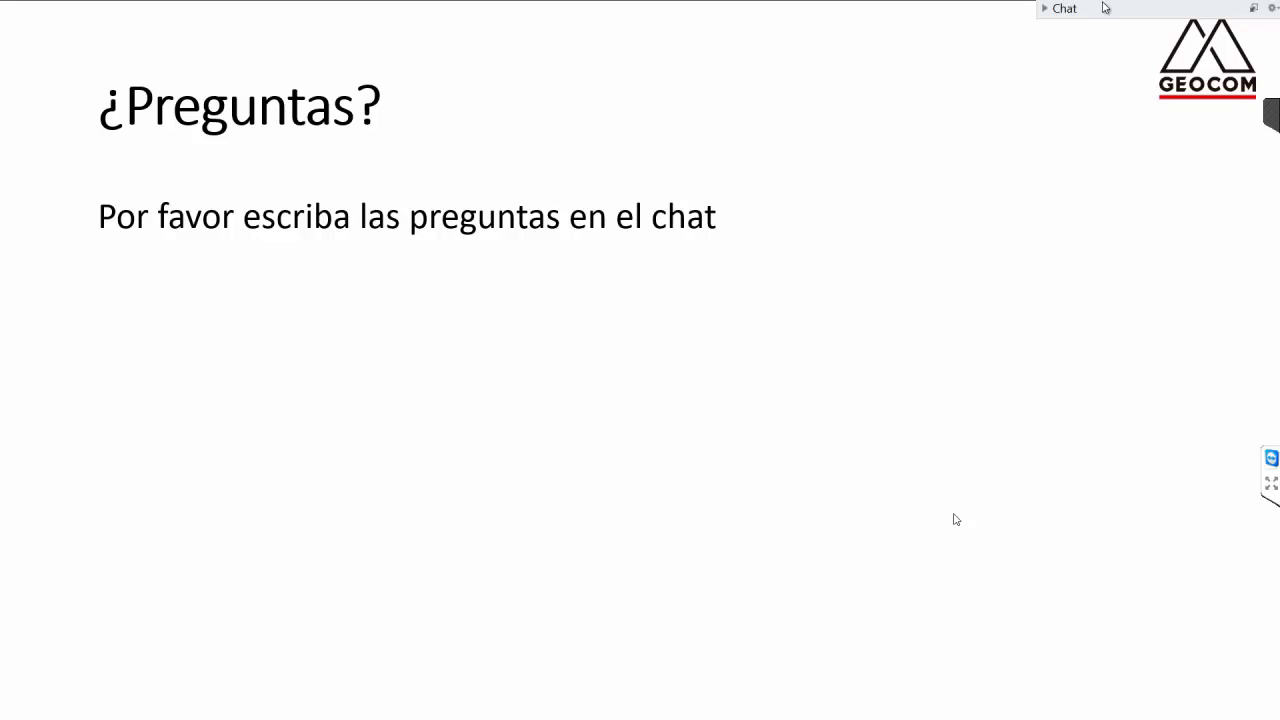
# Expand the webinar chat and highlight an attendee's question about RTK measurements.
pyautogui.click(1080, 10)
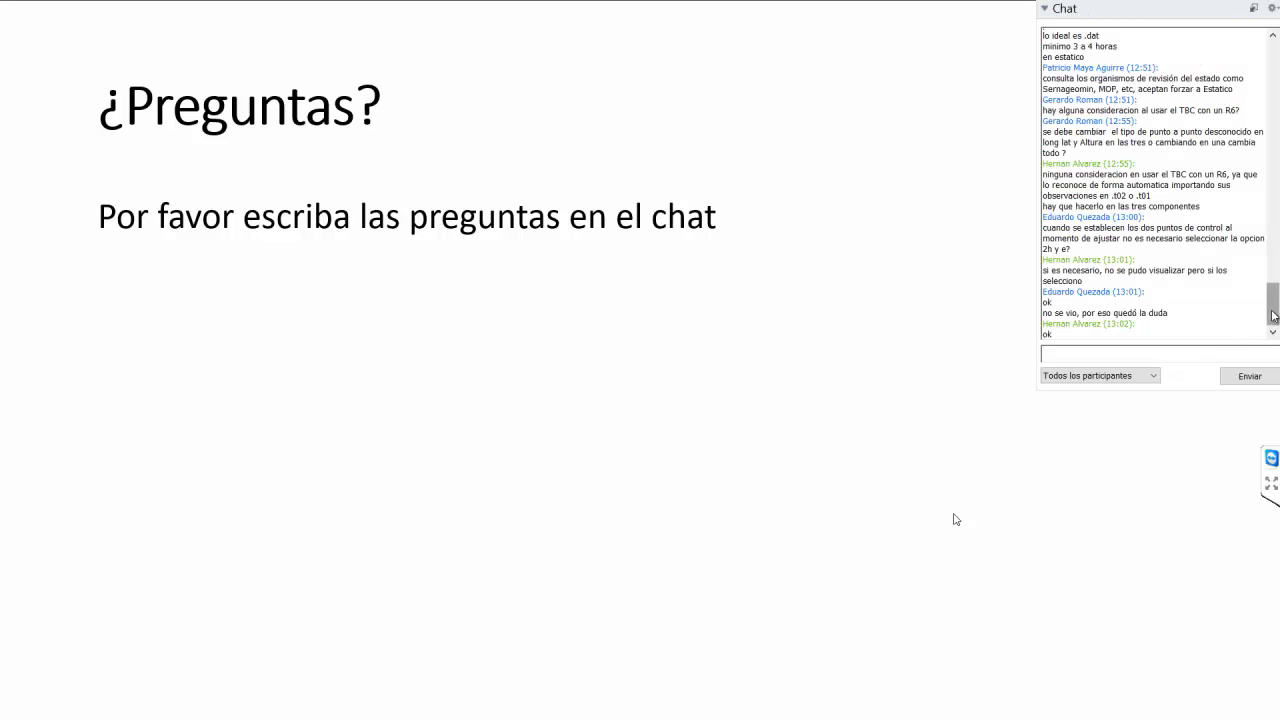
pyautogui.scroll(1, 1273, 311)
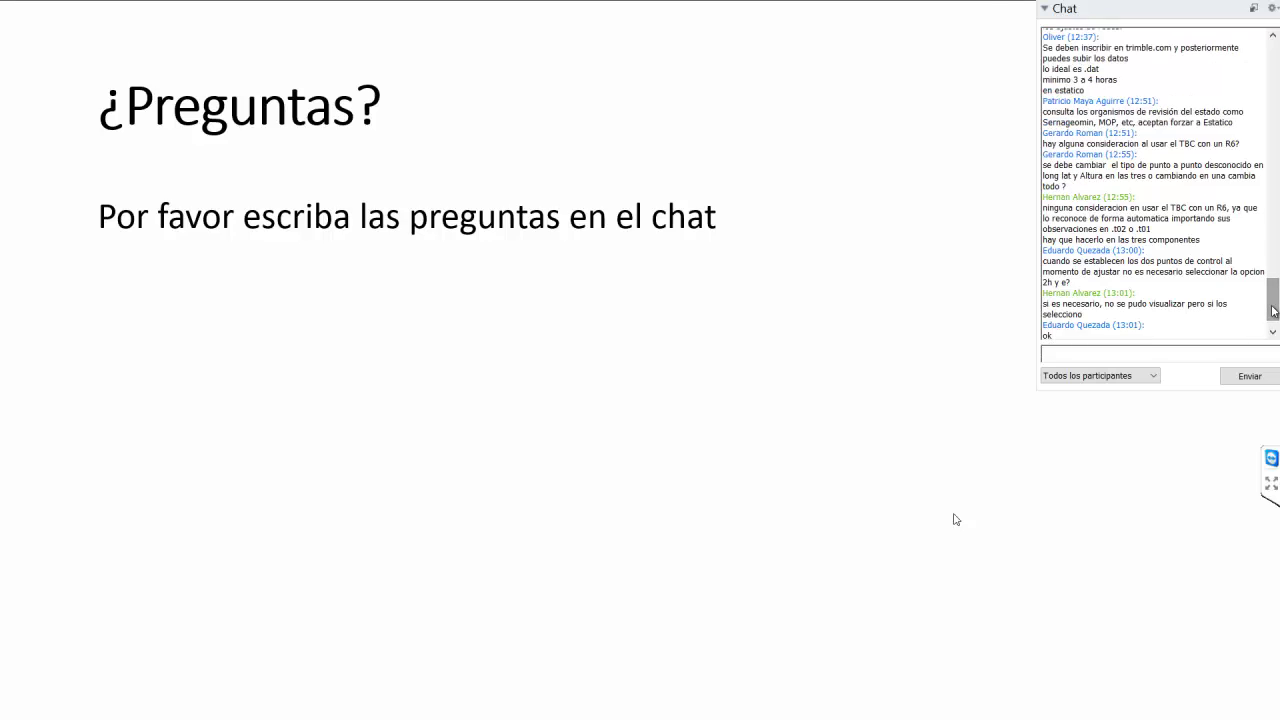
pyautogui.scroll(-1, 1274, 315)
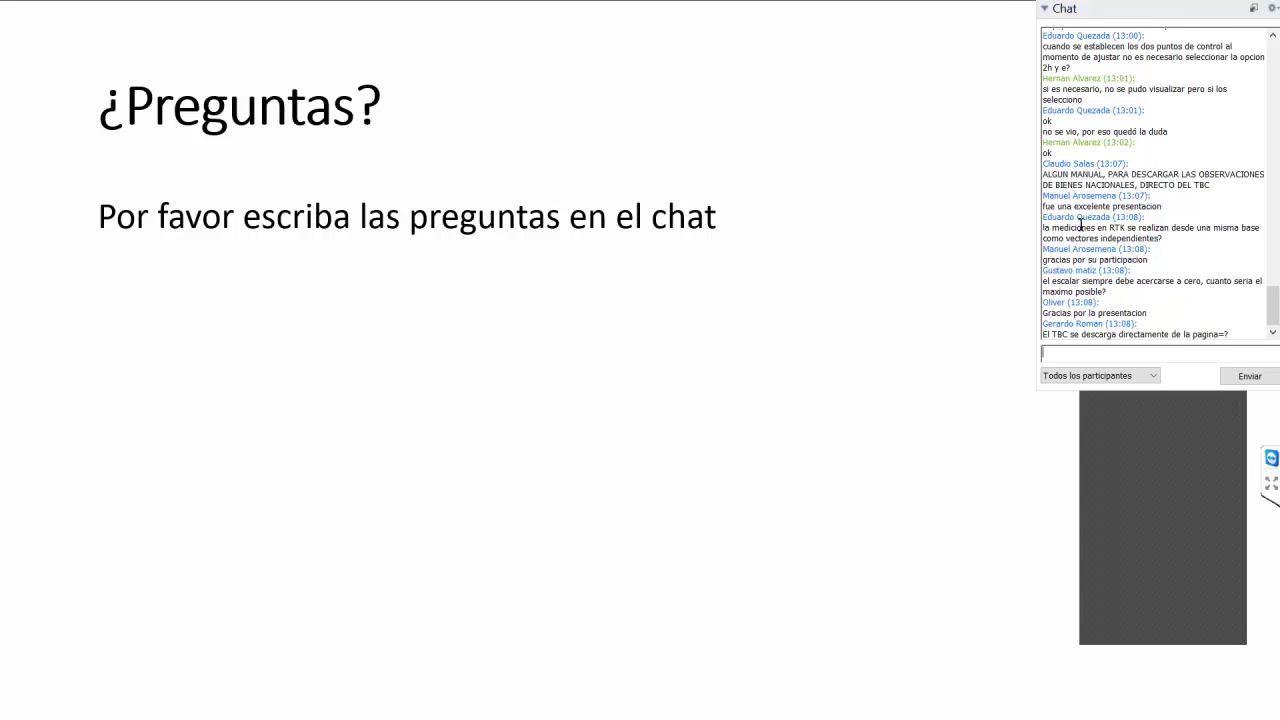
pyautogui.moveTo(1049, 229); pyautogui.dragTo(1176, 240)
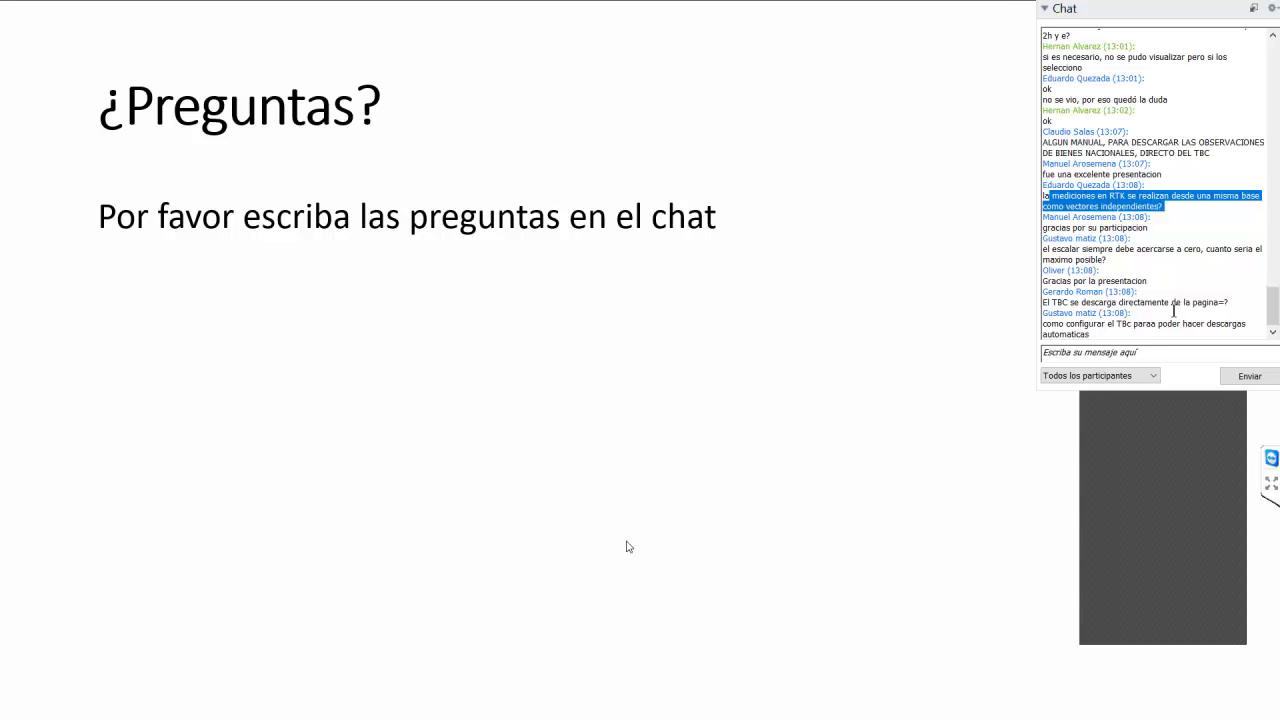
# Zoom and pan the plan view to frame points E0, A3 and A2 with their ellipses.
pyautogui.press('Escape')
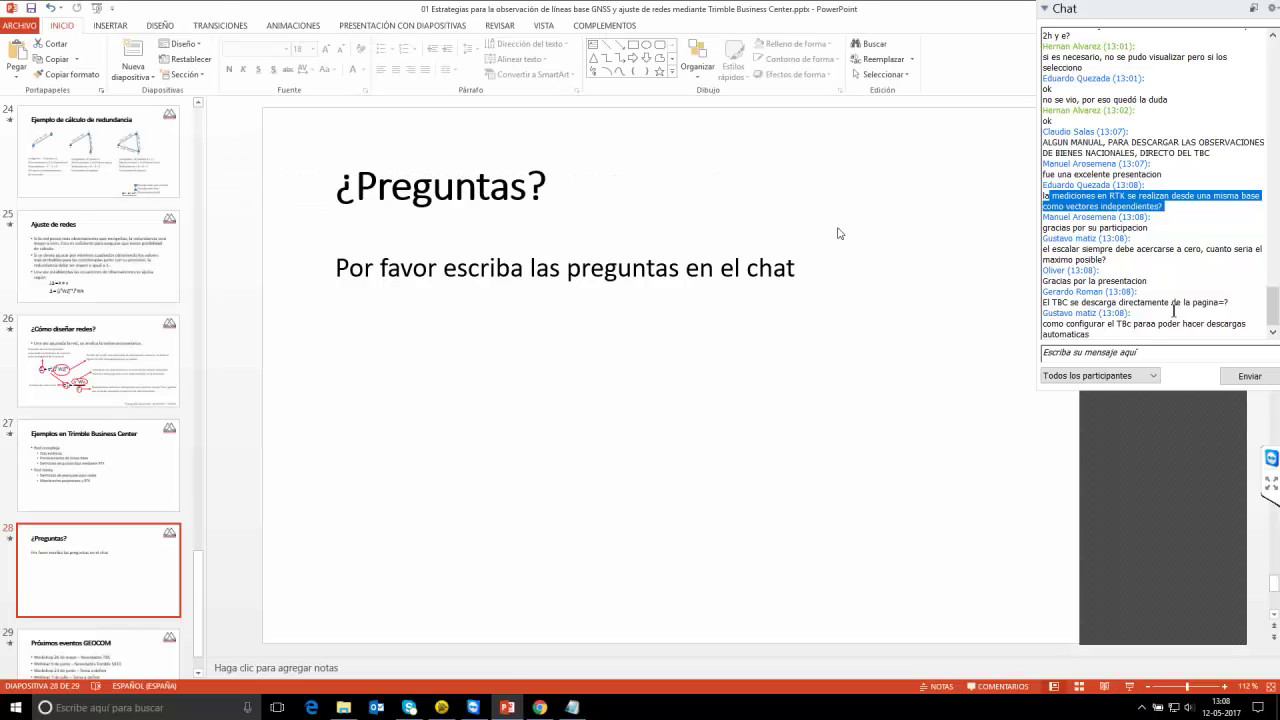
pyautogui.click(441, 707)
pyautogui.scroll(5, 775, 337)
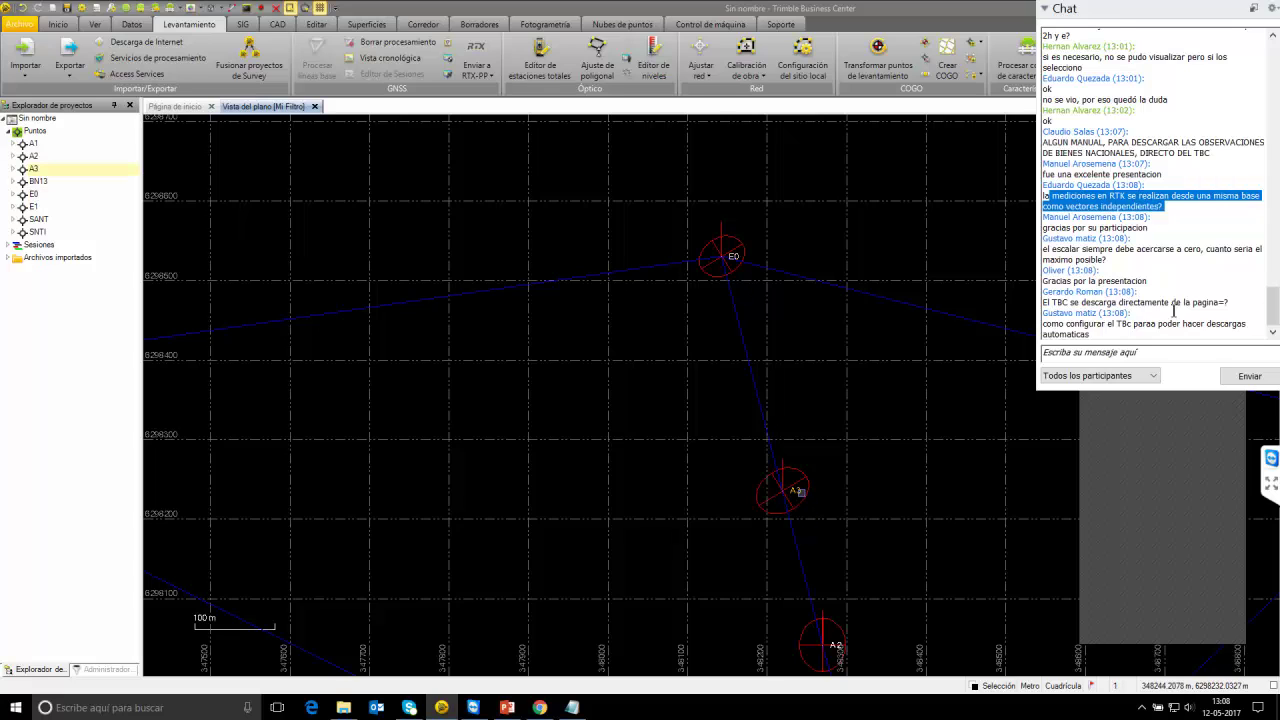
pyautogui.moveTo(734, 257)
pyautogui.moveTo(786, 500); pyautogui.dragTo(745, 300)
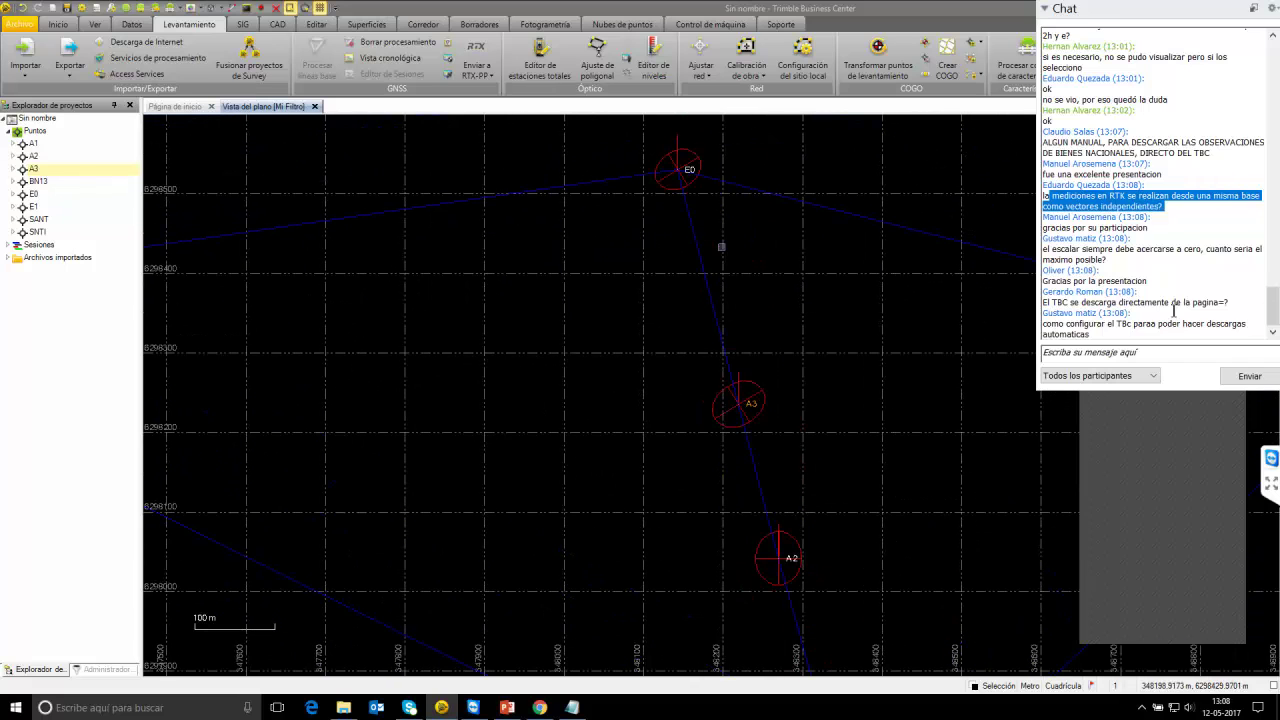
pyautogui.moveTo(721, 248); pyautogui.dragTo(722, 365)
# Draft a chat reply asking the attendee to e-mail support, then return to PowerPoint.
pyautogui.click(1144, 356)
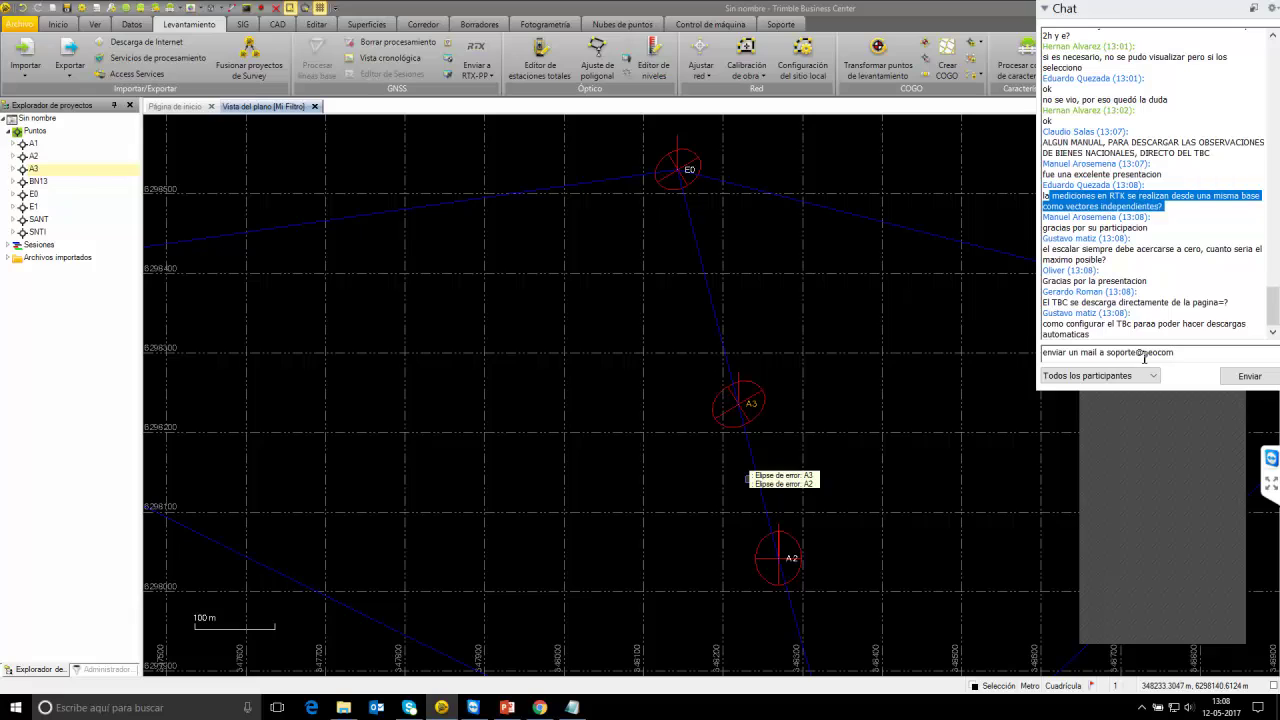
pyautogui.write('y mandamos')
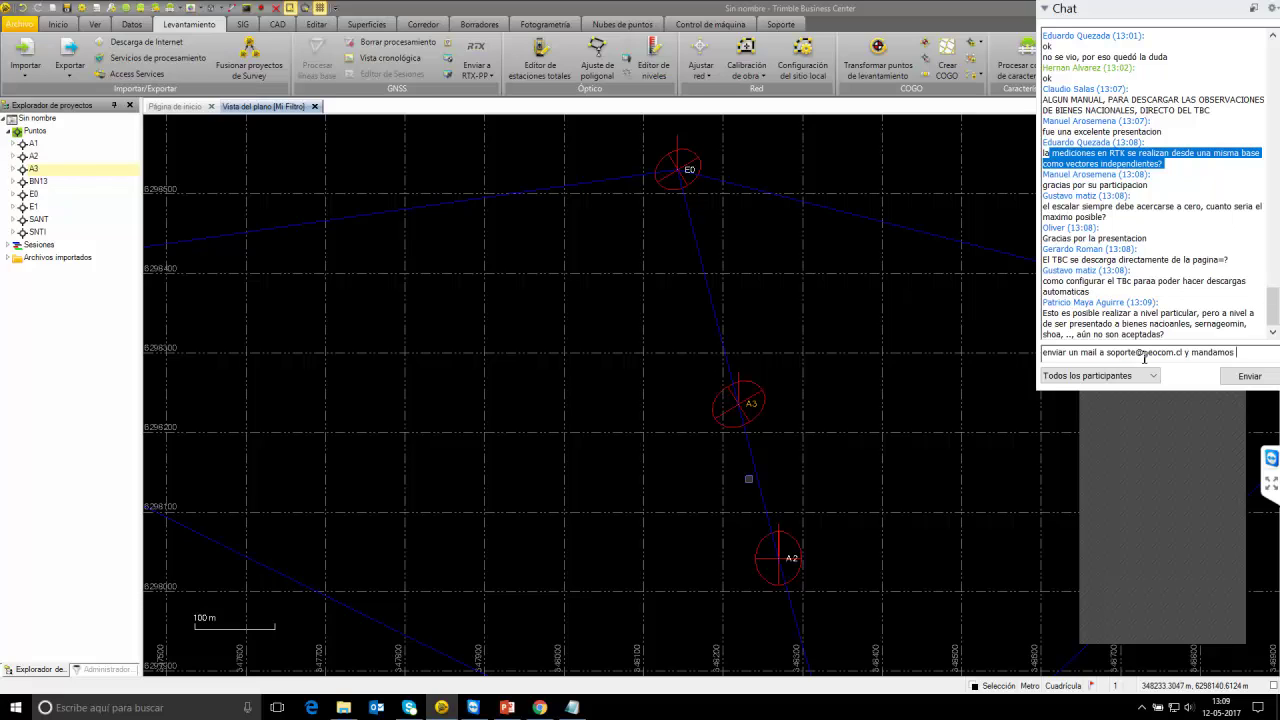
pyautogui.click(507, 707)
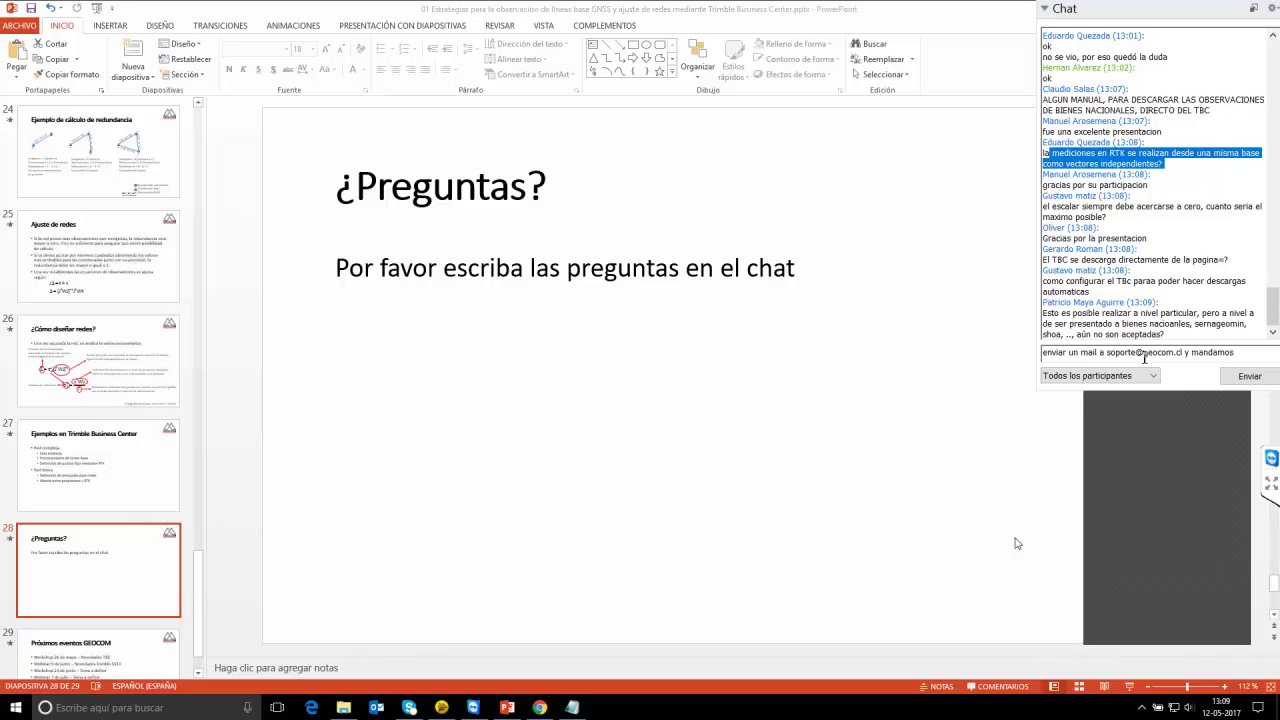
# Resume the slide show, clear the unsent chat reply and advance to Próximos eventos GEOCOM.
pyautogui.click(1130, 687)
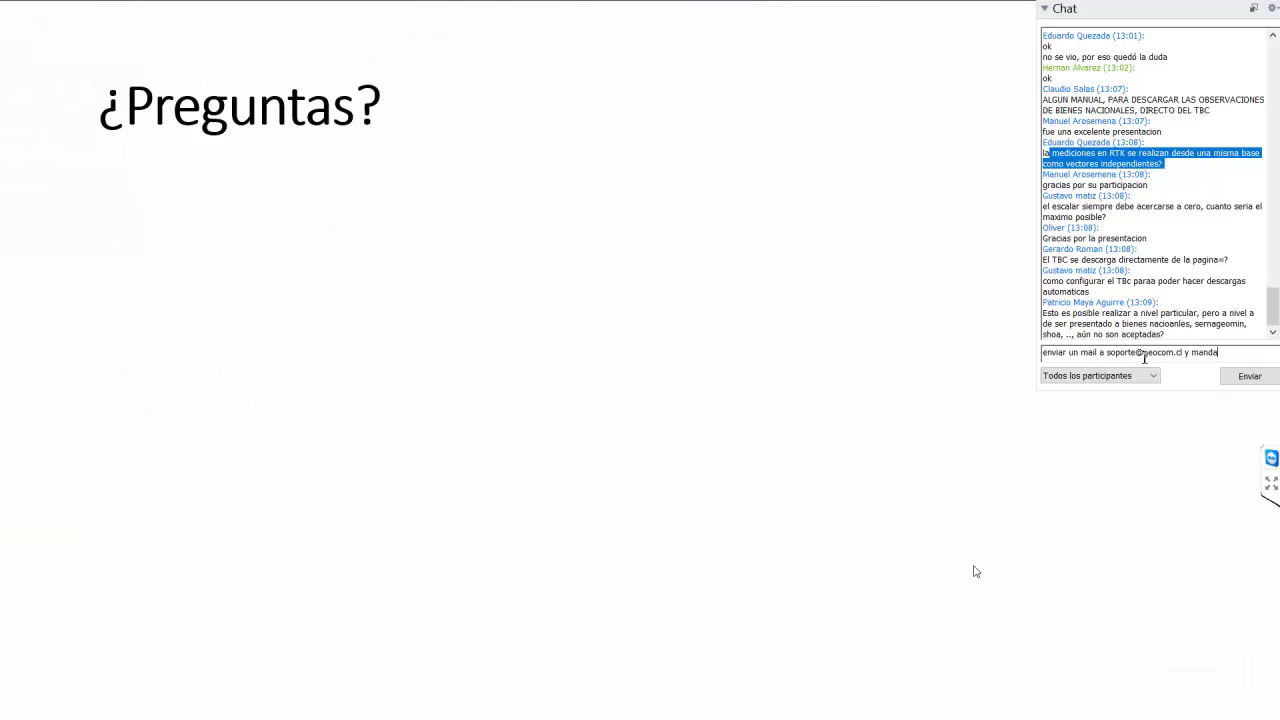
pyautogui.press('BackSpace')
pyautogui.press('BackSpace')
pyautogui.press('BackSpace')
pyautogui.press('BackSpace')
pyautogui.press('BackSpace')
pyautogui.press('BackSpace')
pyautogui.press('BackSpace')
pyautogui.press('BackSpace')
pyautogui.press('BackSpace')
pyautogui.press('BackSpace')
pyautogui.press('BackSpace')
pyautogui.press('BackSpace')
pyautogui.press('BackSpace')
pyautogui.press('BackSpace')
pyautogui.press('BackSpace')
pyautogui.press('BackSpace')
pyautogui.press('BackSpace')
pyautogui.press('BackSpace')
pyautogui.press('BackSpace')
pyautogui.press('BackSpace')
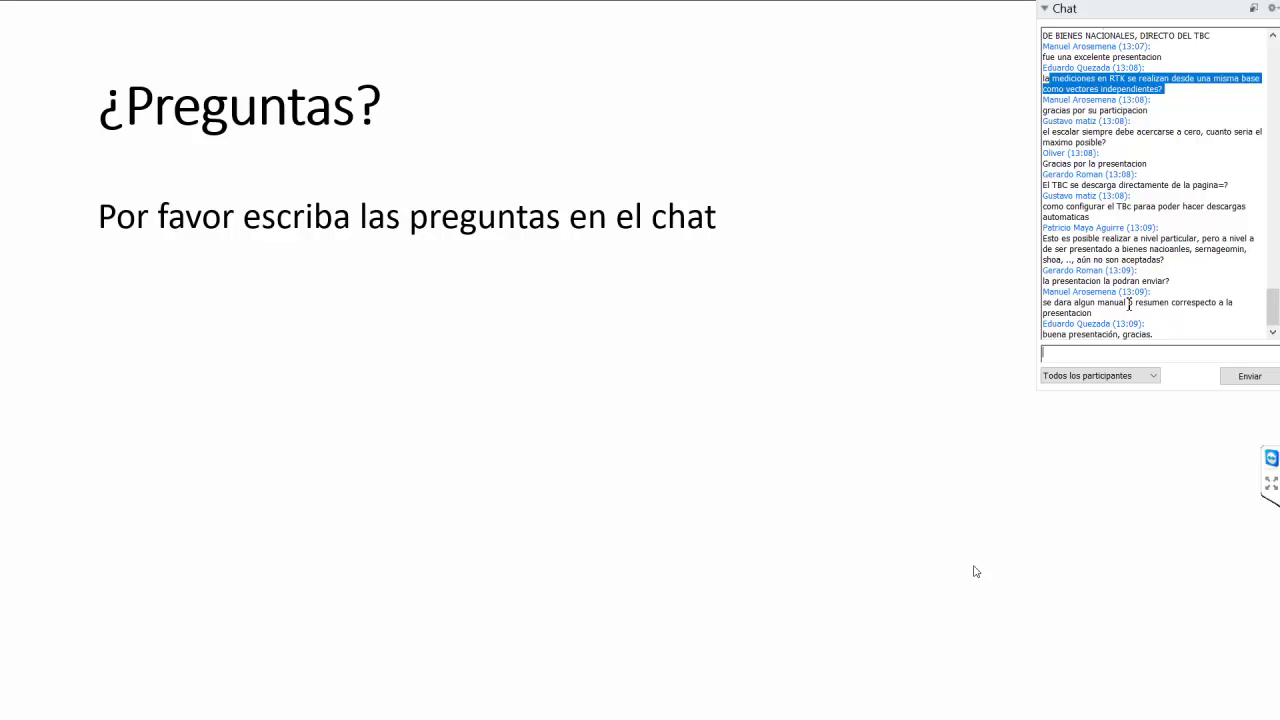
pyautogui.press('Right')
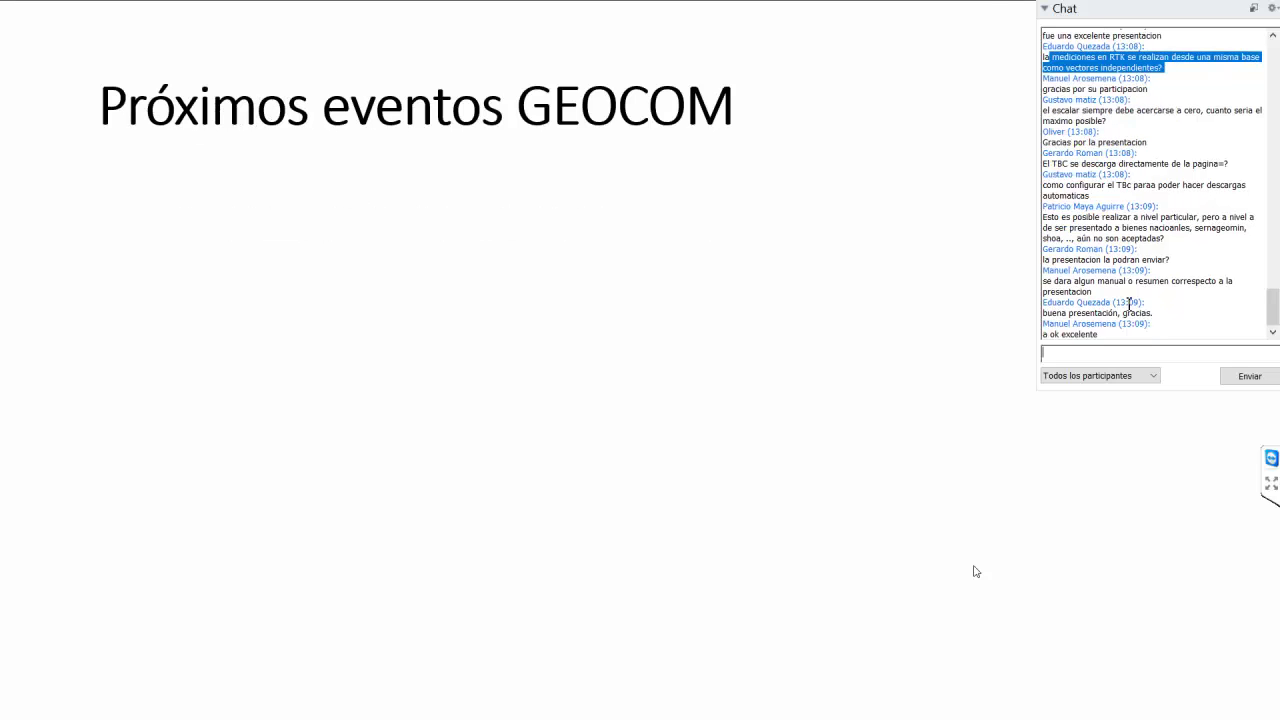
# Reveal the bullets Workshop 26 de mayo, Webinar 9 de junio, Workshop 23 de junio, Webinar 7 de julio.
pyautogui.press('Right')
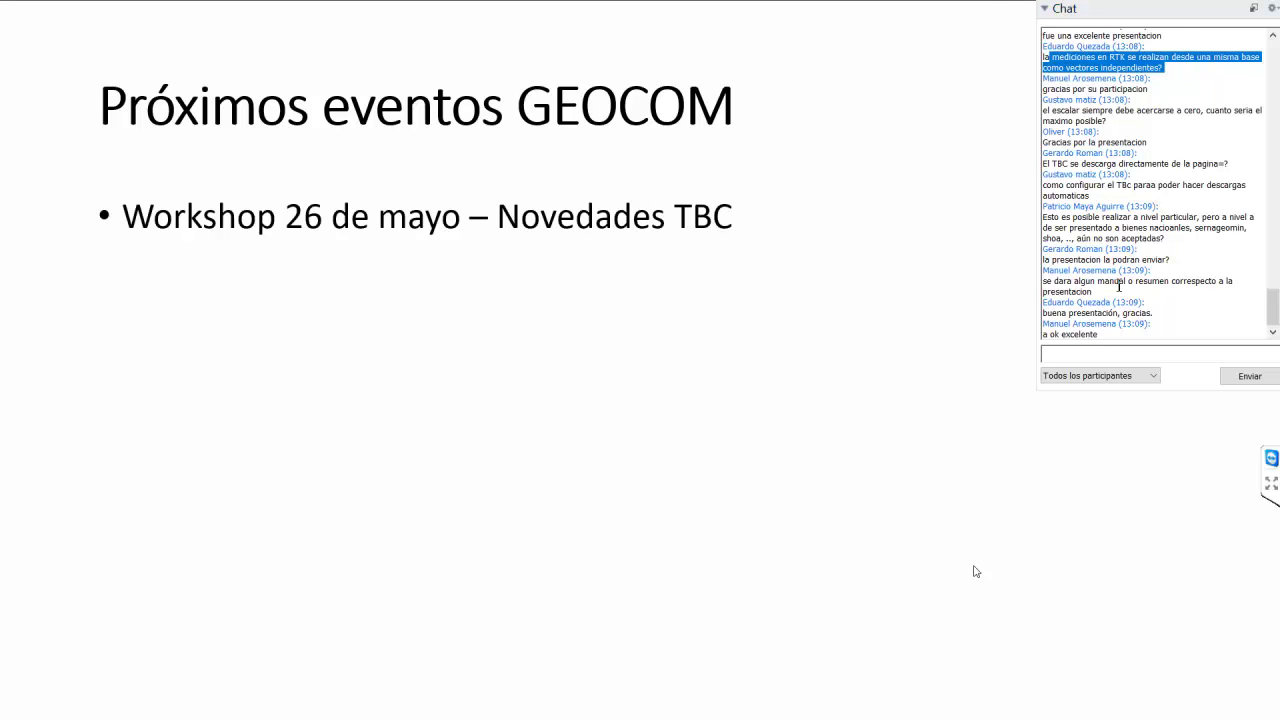
pyautogui.click(1066, 9)
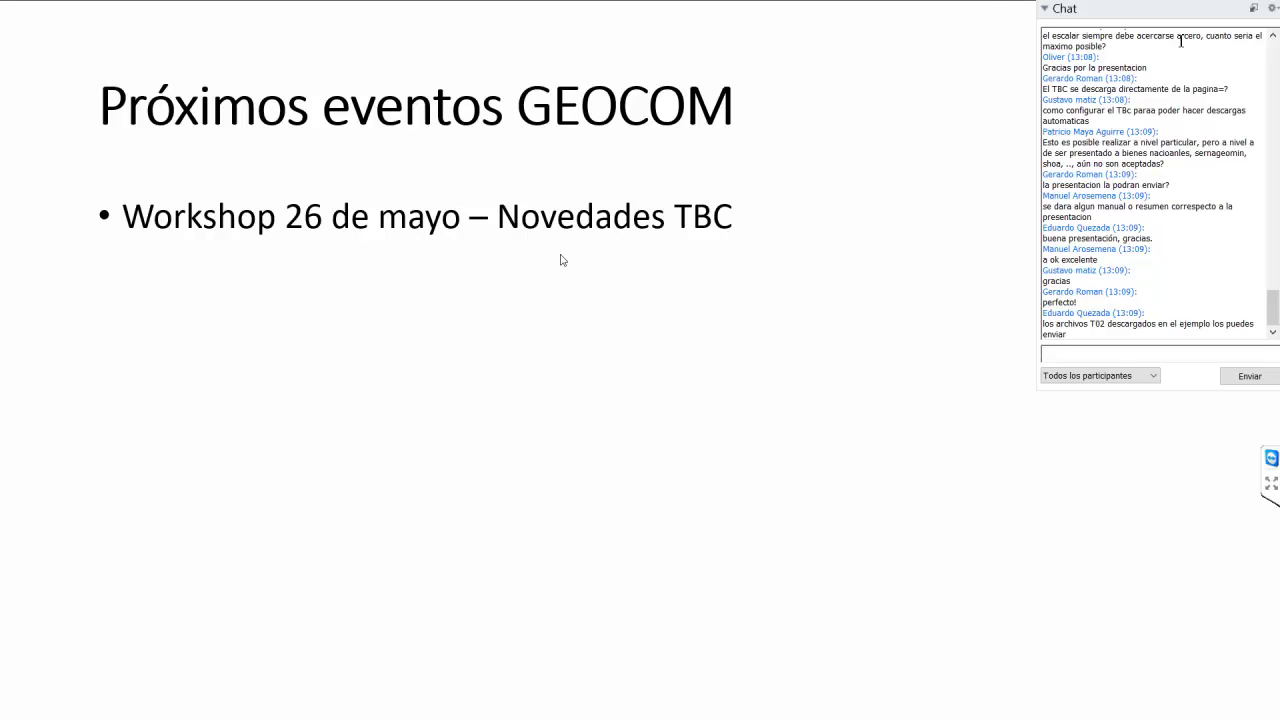
pyautogui.click(561, 260)
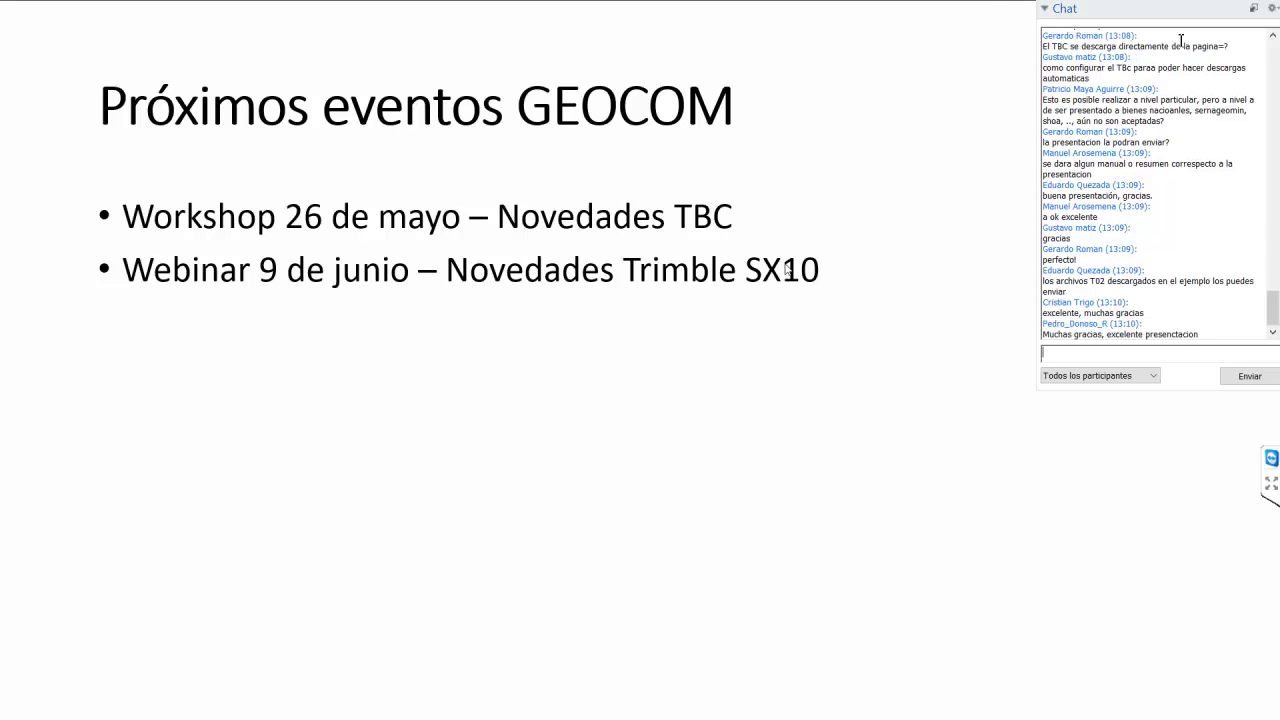
pyautogui.press('Right')
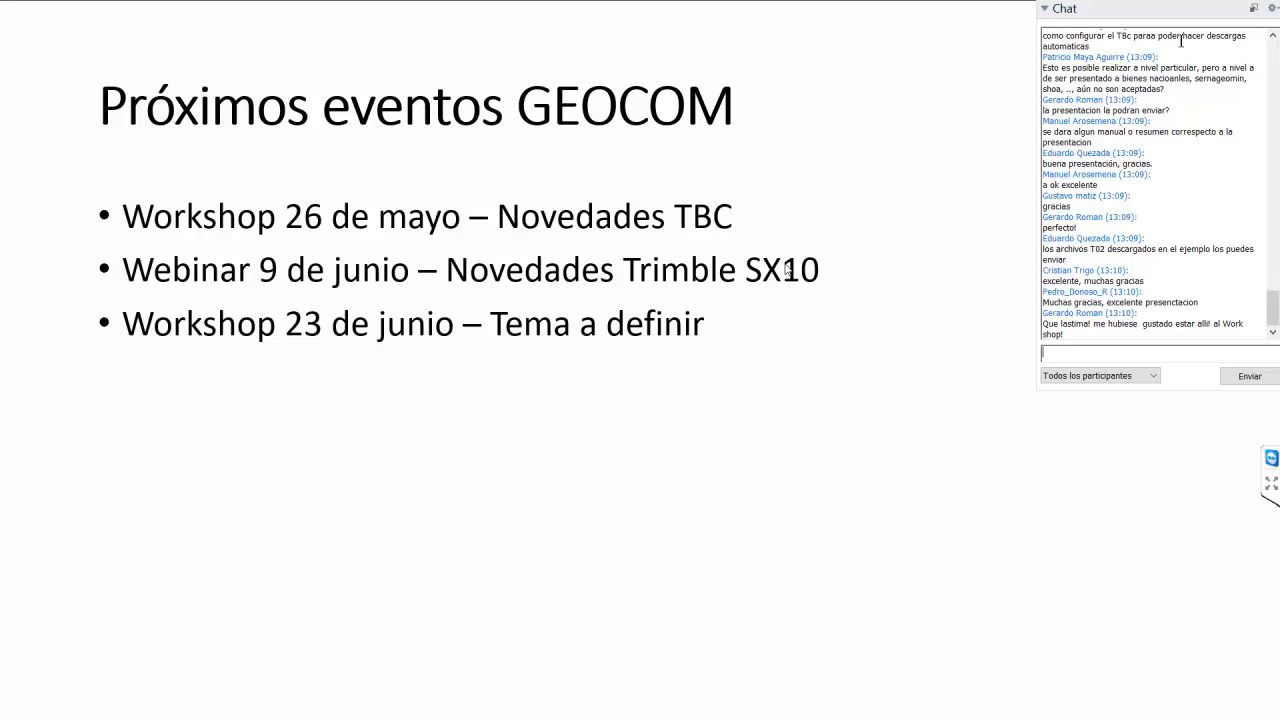
pyautogui.press('Right')
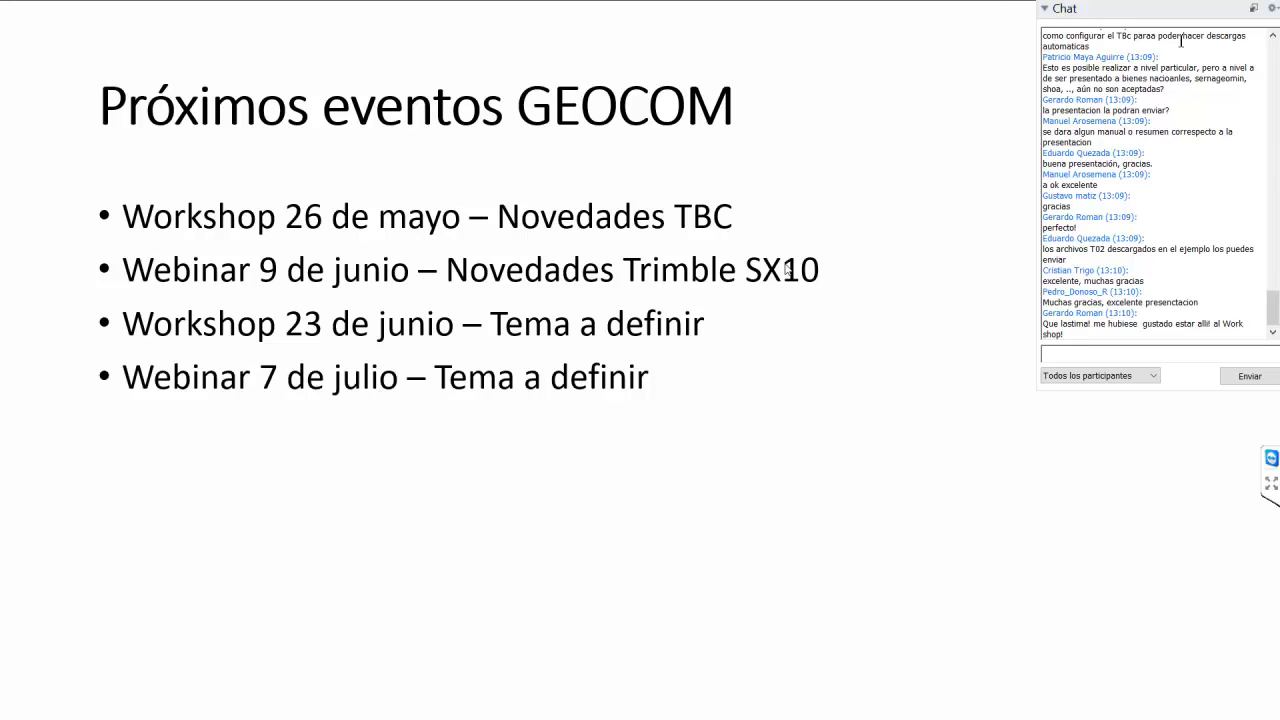